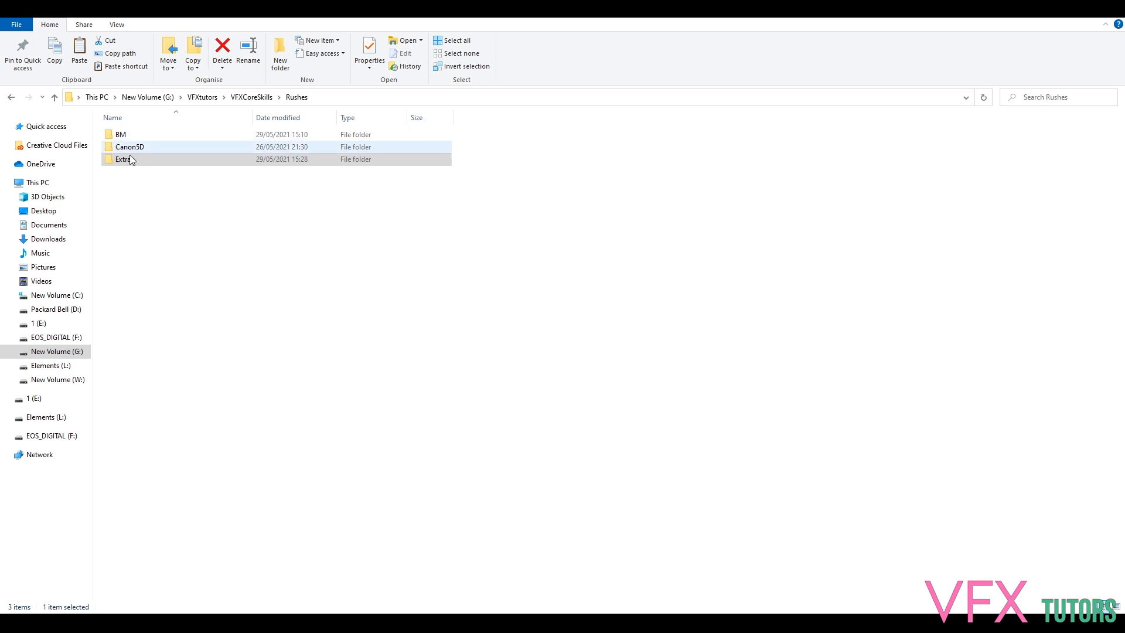
- Look through the BM and Extra/Charts folders inside Rushes and go back to the VFXCoreSkills folder
double_click(136, 136)
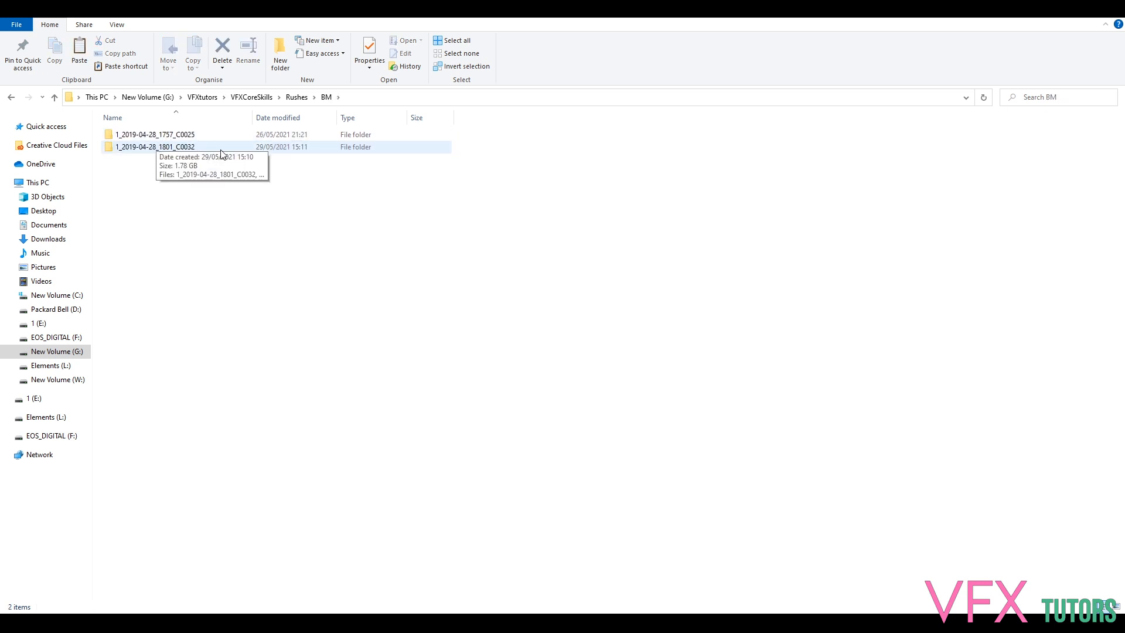
left_click(180, 151)
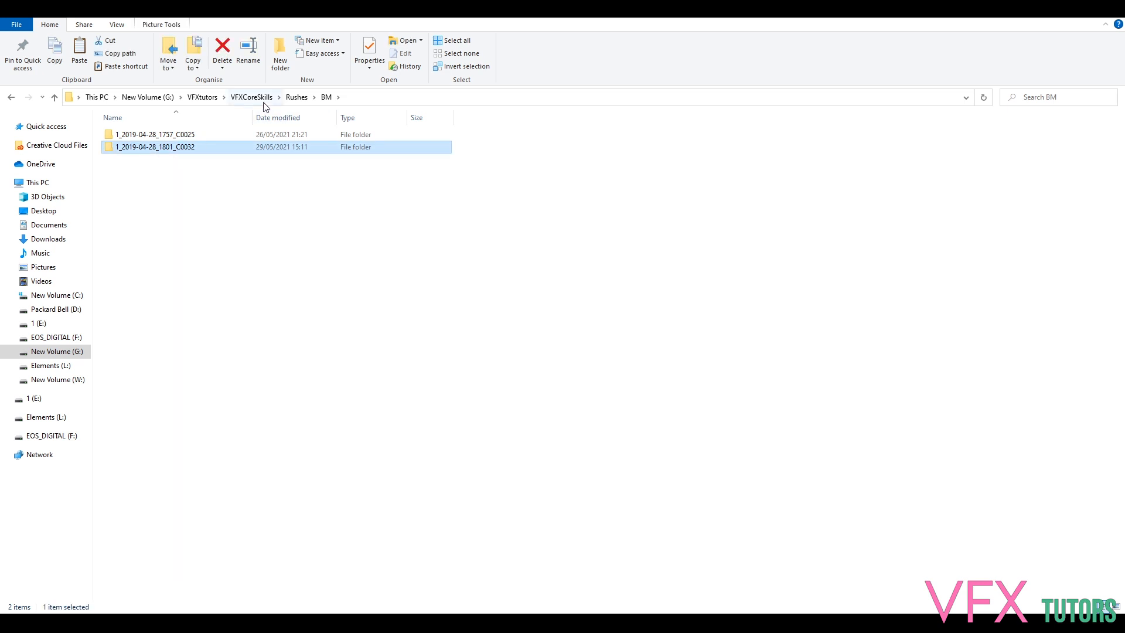
left_click(297, 97)
double_click(124, 160)
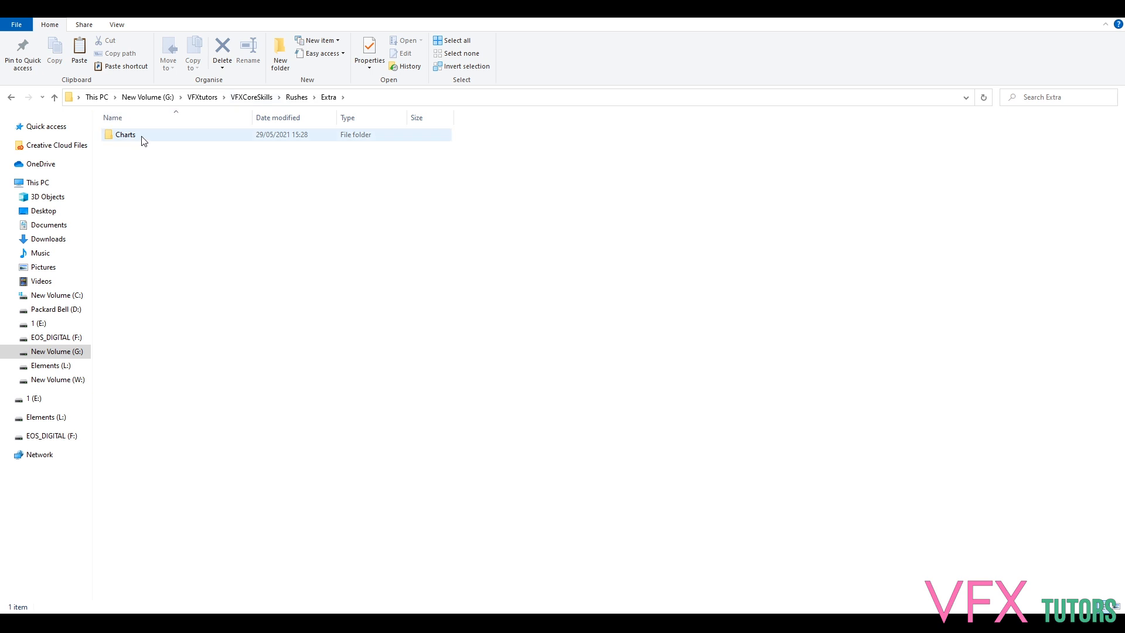
double_click(125, 136)
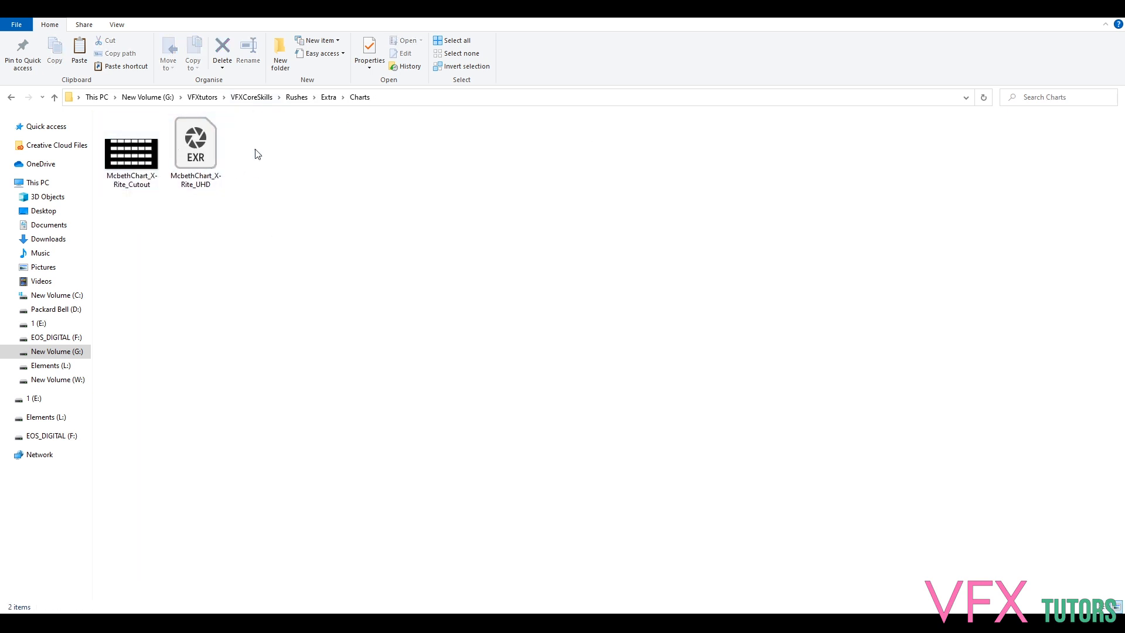
left_click(296, 97)
left_click(252, 97)
left_click(1071, 17)
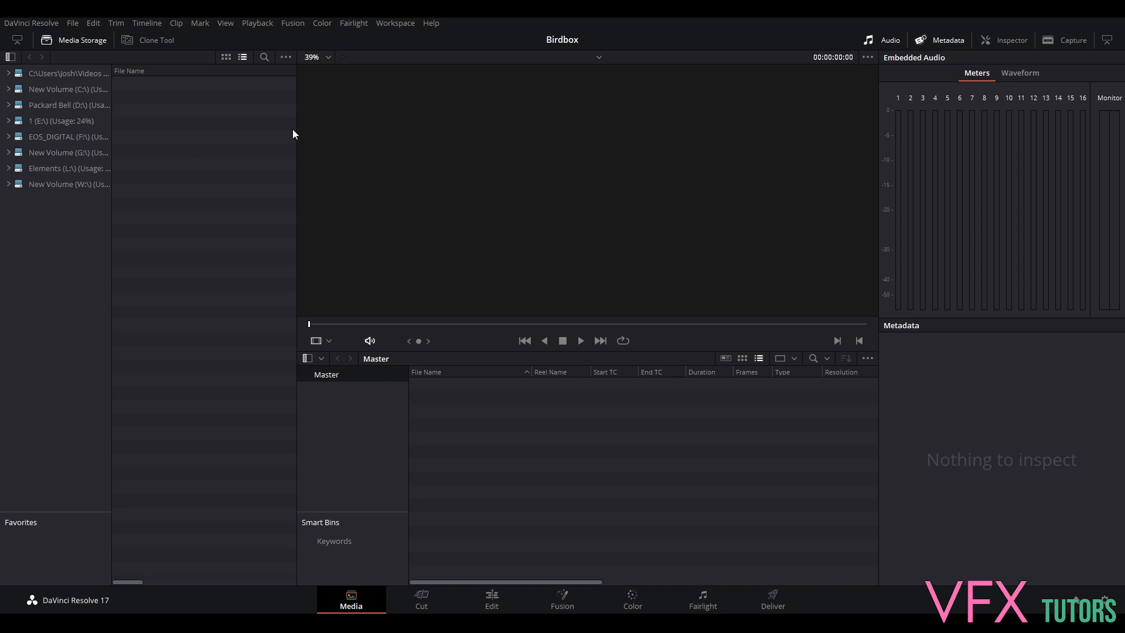
- In DaVinci Resolve, browse the G: drive's media storage to VFXtutors/VFXCoreSkills/IO/Birdbox/Elements/Client/BM
left_click(83, 152)
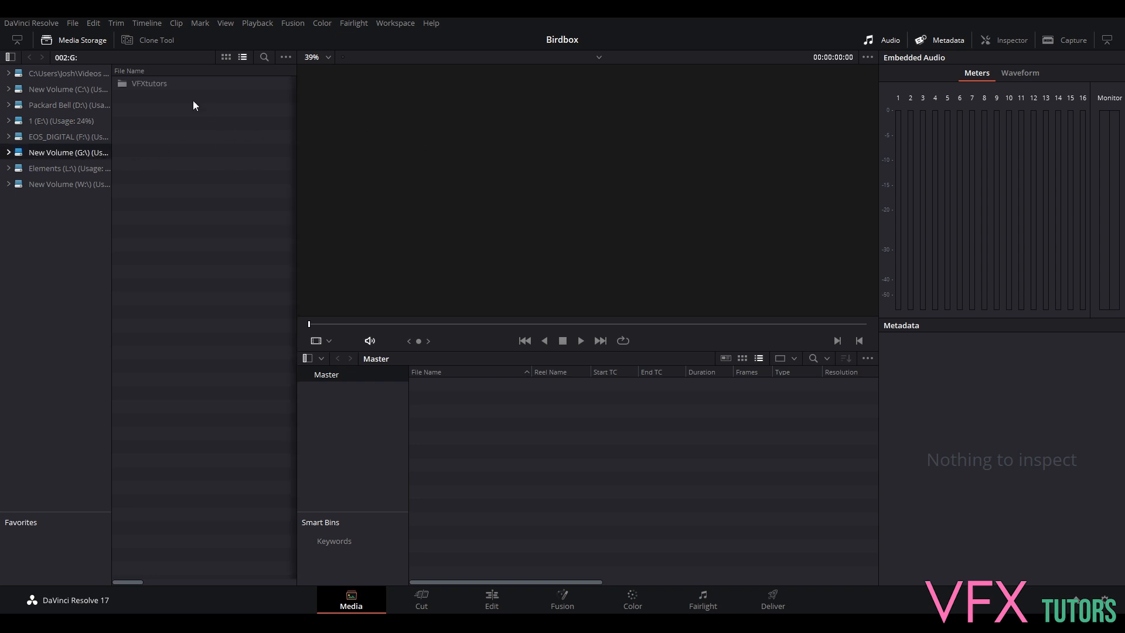
double_click(164, 83)
double_click(166, 203)
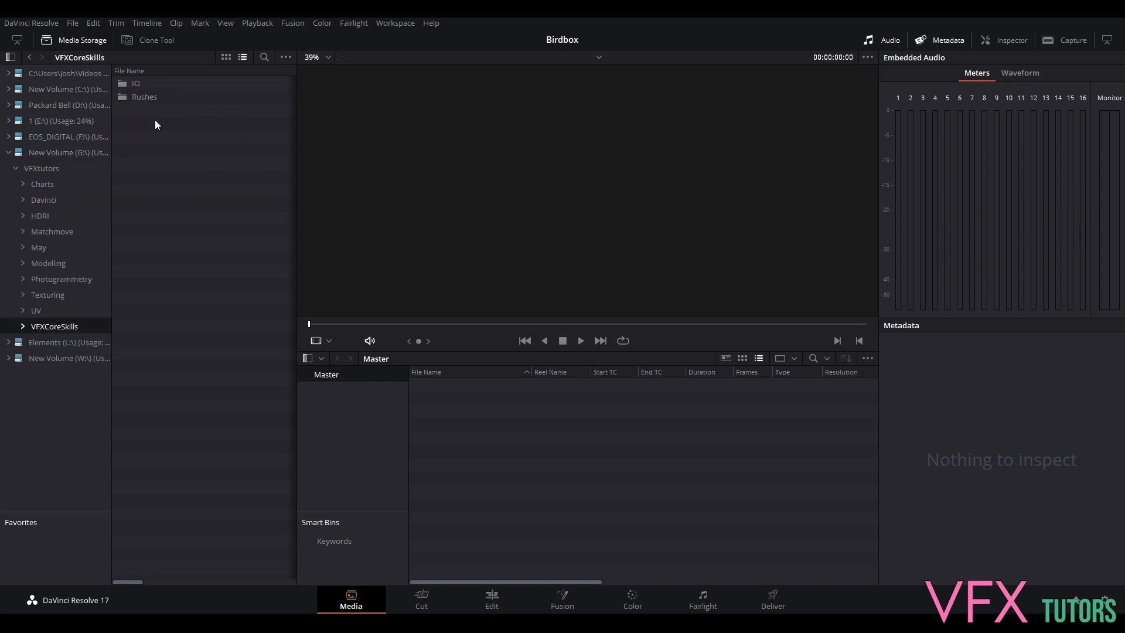
double_click(153, 83)
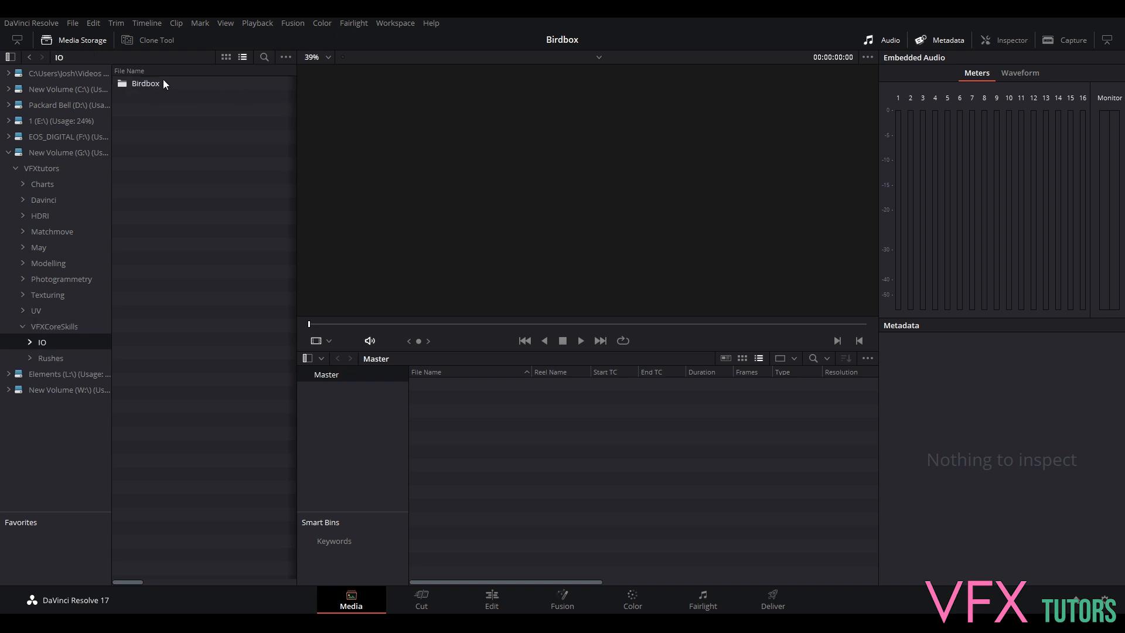
double_click(154, 83)
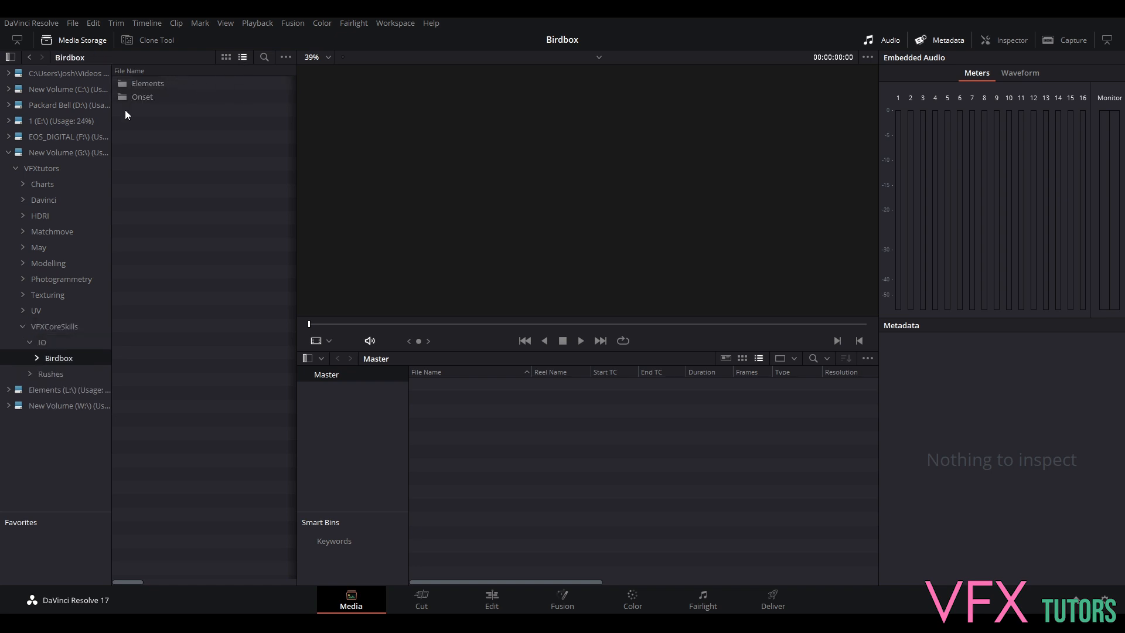
double_click(176, 83)
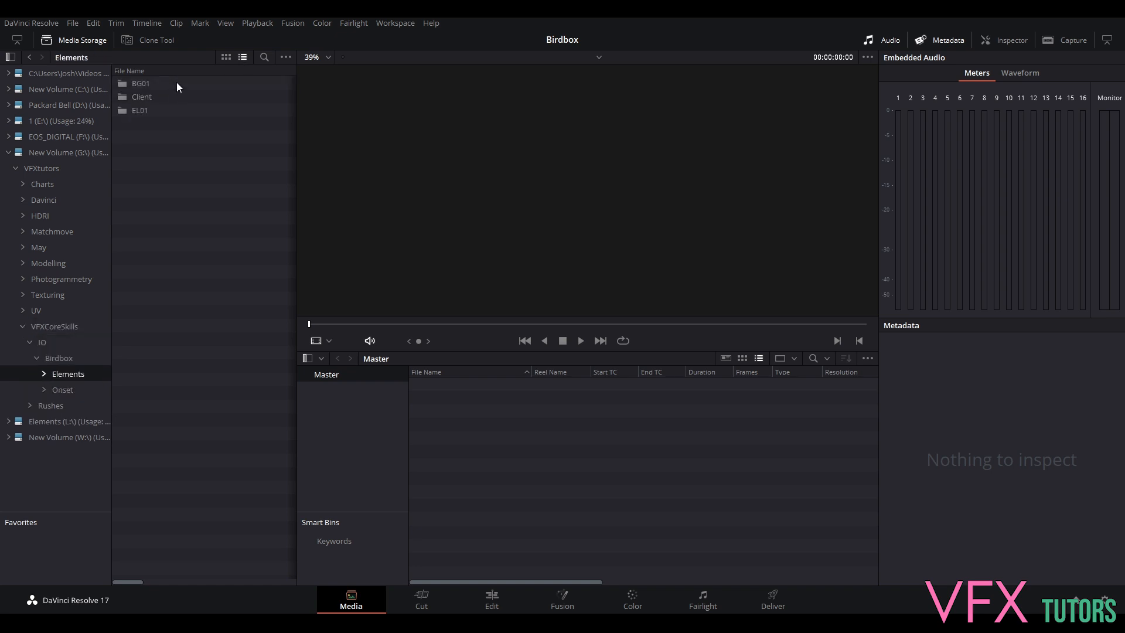
double_click(144, 97)
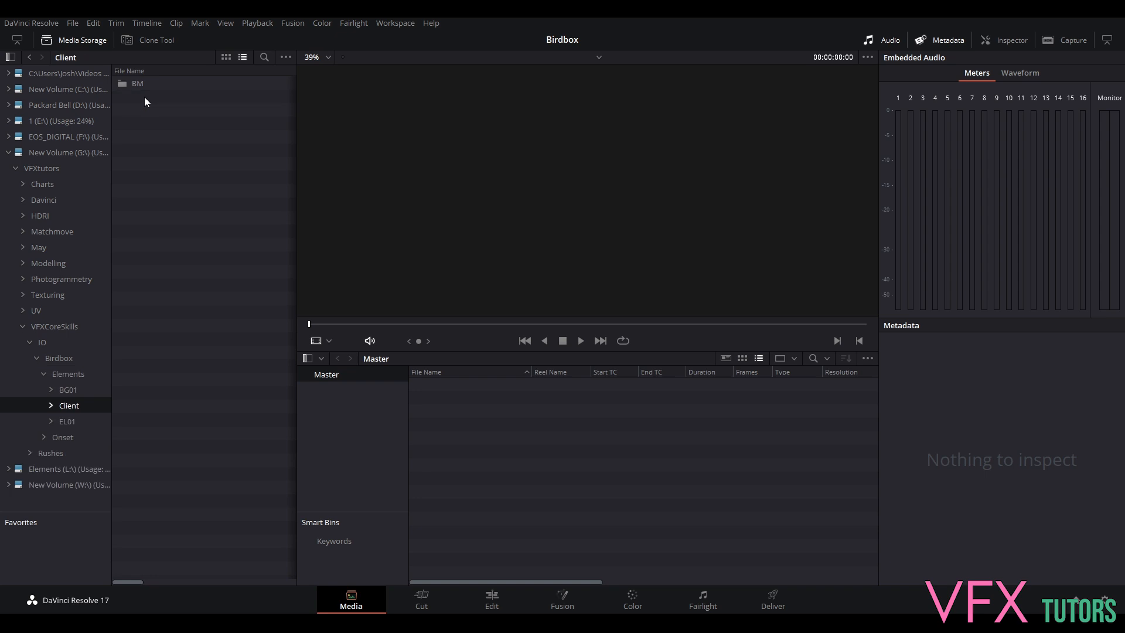
double_click(147, 83)
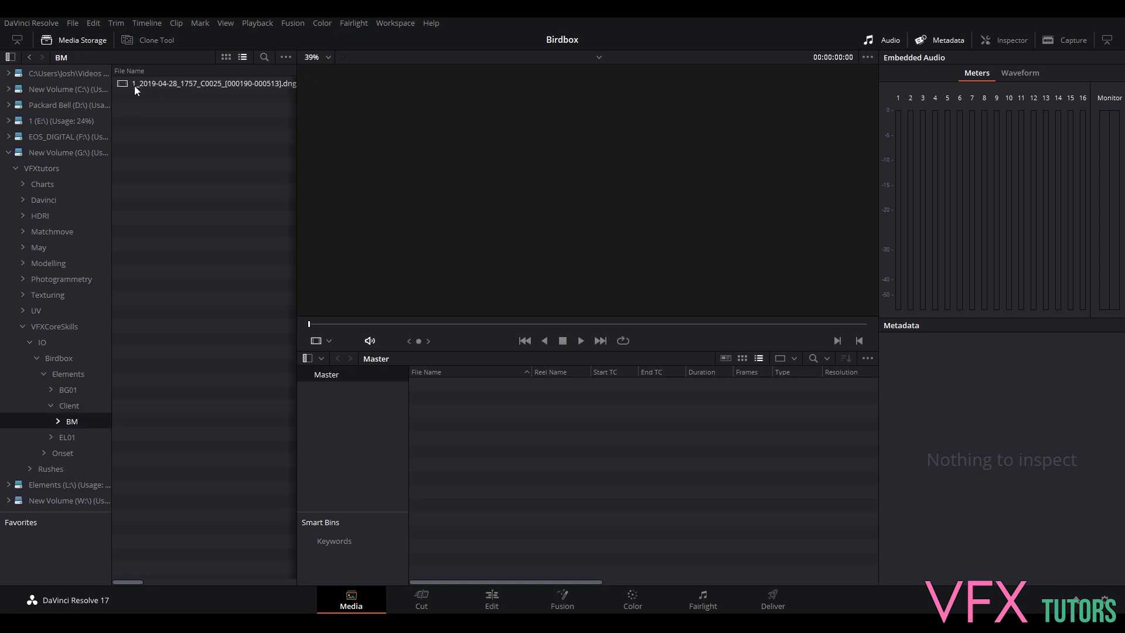
left_click(175, 85)
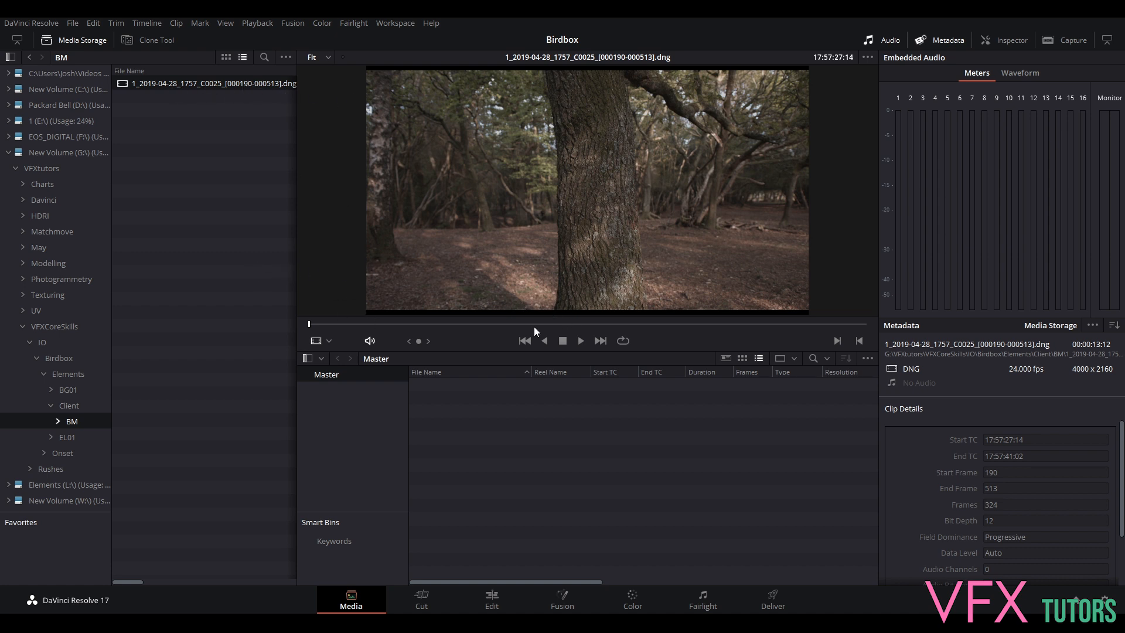
mouse_move(358, 323)
left_mouse_down()
mouse_move(680, 326)
mouse_move(347, 322)
mouse_move(438, 316)
mouse_move(448, 339)
mouse_move(438, 324)
mouse_move(368, 327)
mouse_move(340, 314)
left_mouse_up()
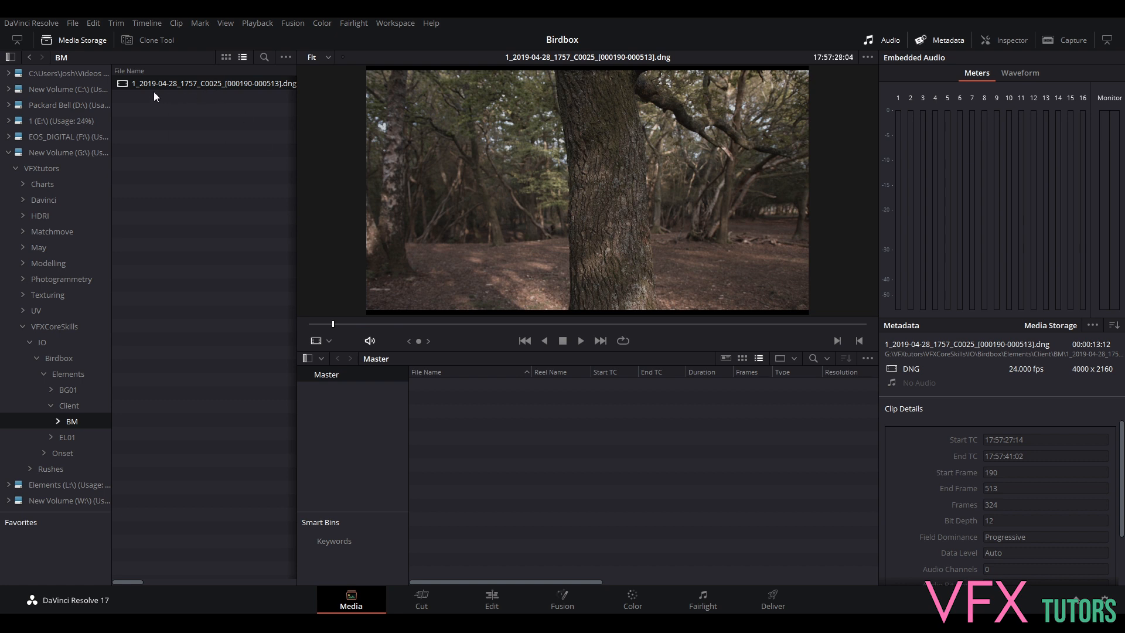
left_click_drag(171, 89, 492, 455)
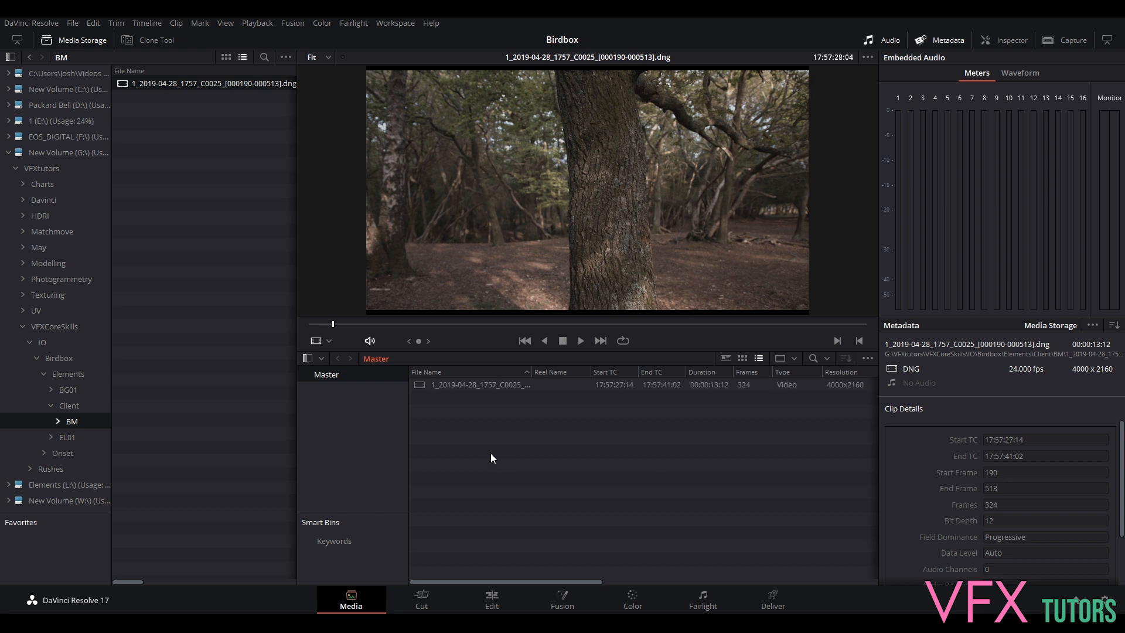
left_click(445, 384)
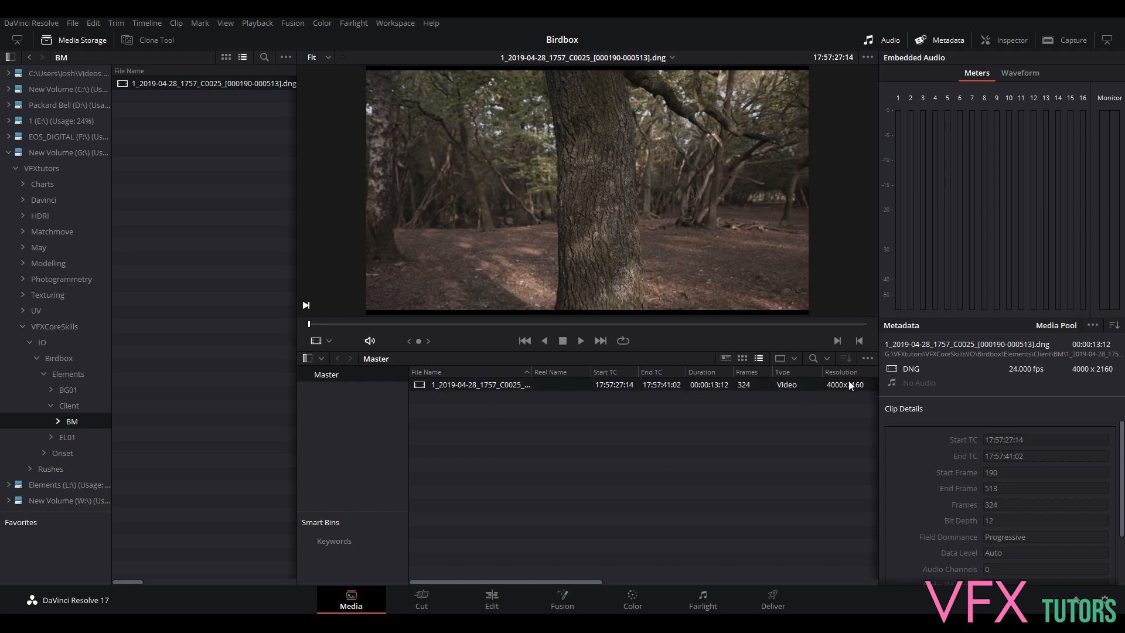
left_click_drag(572, 583, 655, 544)
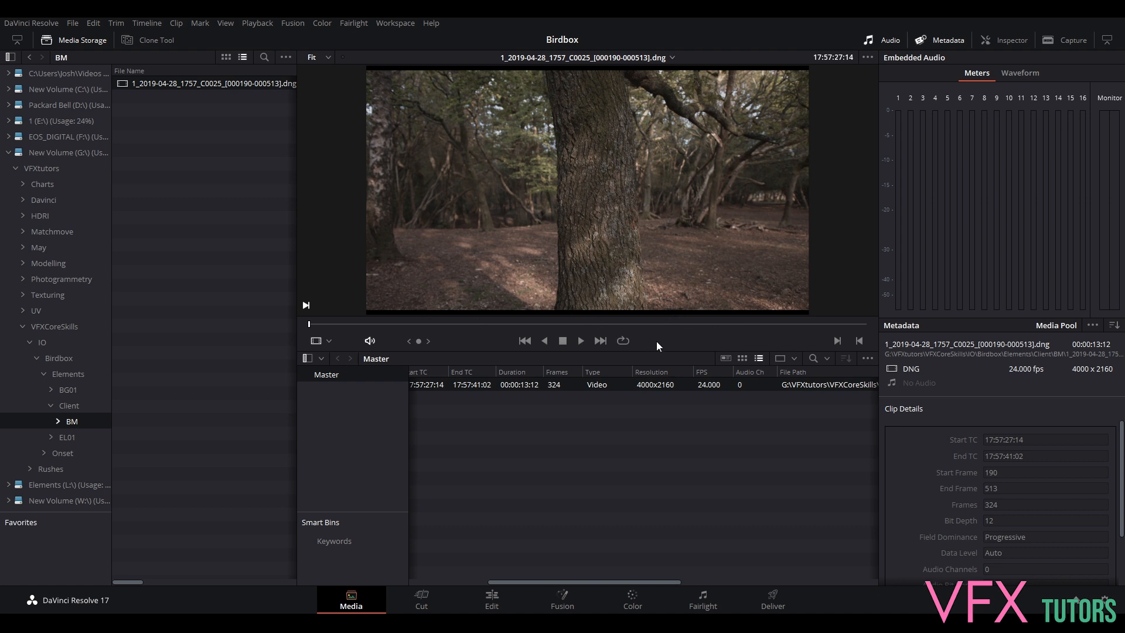
- Set the project's timeline resolution to 3840 x 2160 Ultra HD in the Project Settings
left_click(73, 23)
left_click(146, 248)
left_click_drag(503, 92, 456, 110)
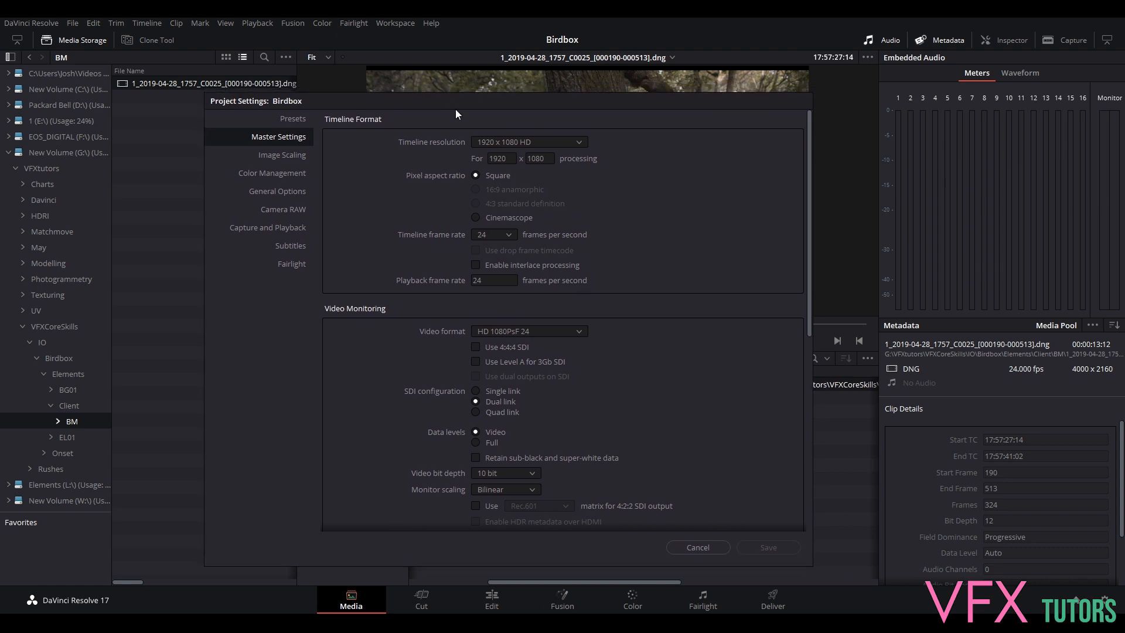
left_click(503, 143)
left_click(558, 199)
left_click(547, 143)
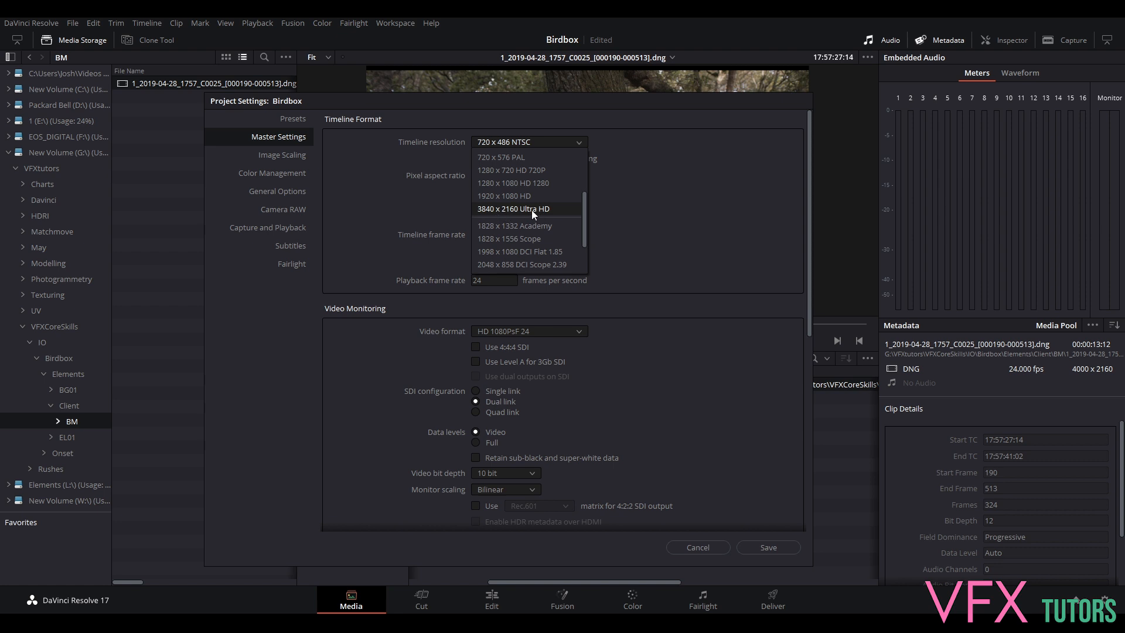
left_click(532, 210)
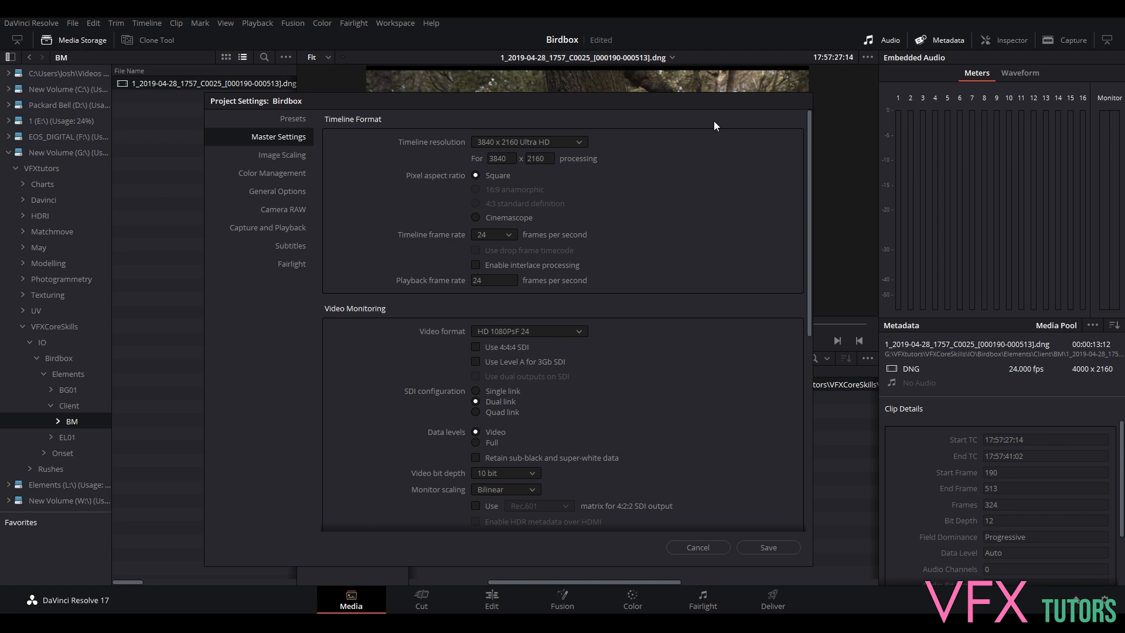
- Set input scaling for mismatched resolution files to Scale full frame with crop and save the project settings
left_click_drag(684, 96, 724, 76)
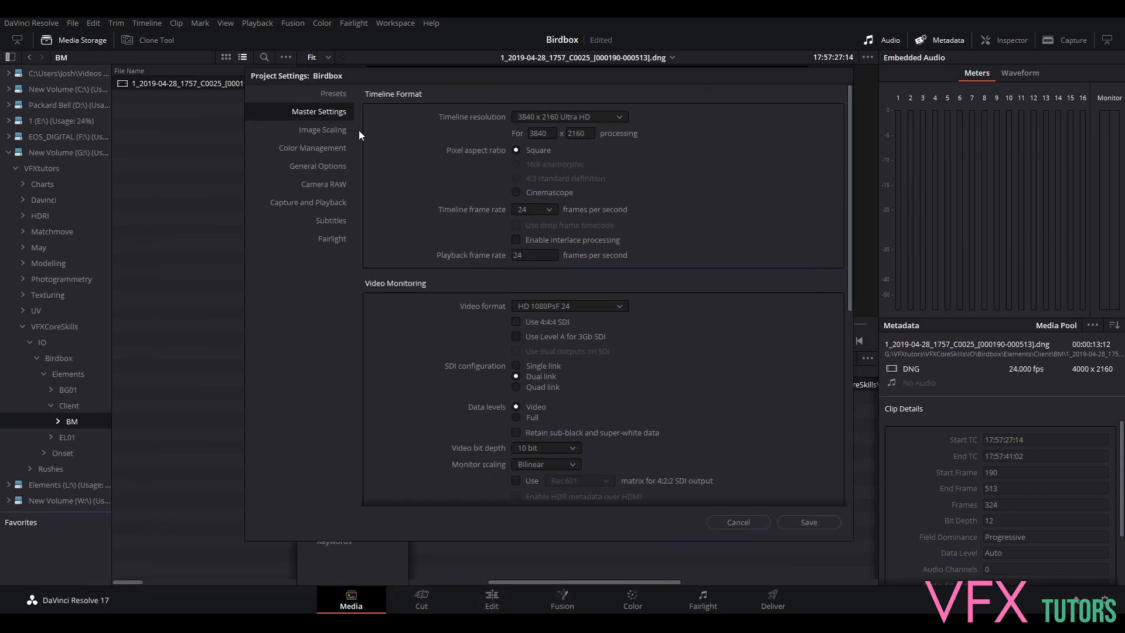
left_click(321, 130)
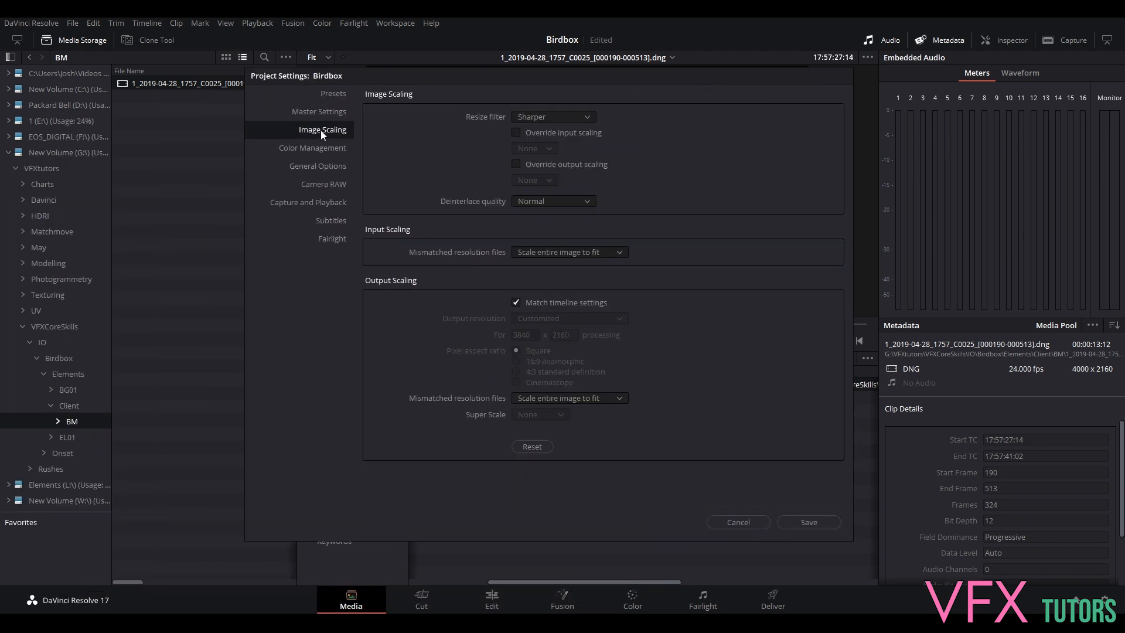
left_click(559, 252)
left_click(574, 254)
left_click(569, 252)
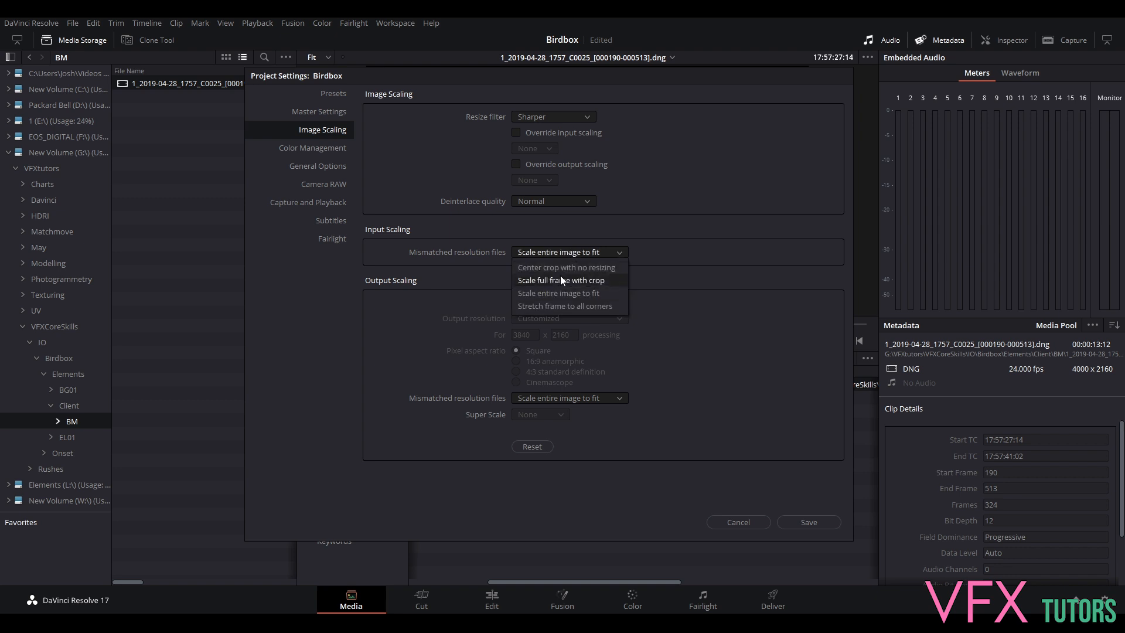
left_click(583, 283)
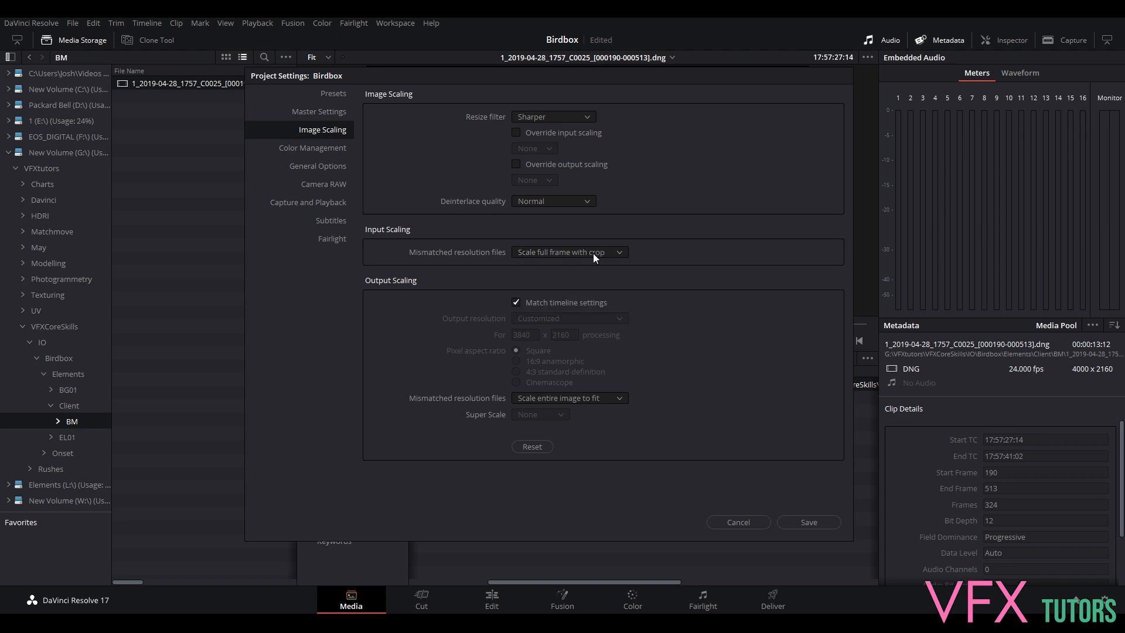
left_click_drag(698, 77, 503, 81)
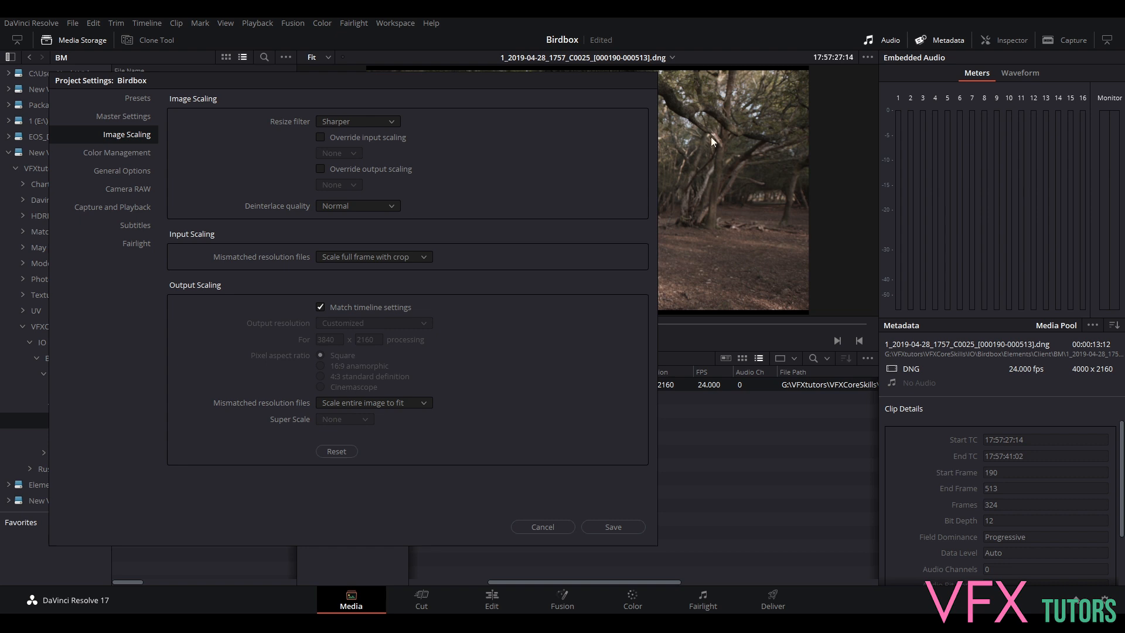
left_click(614, 527)
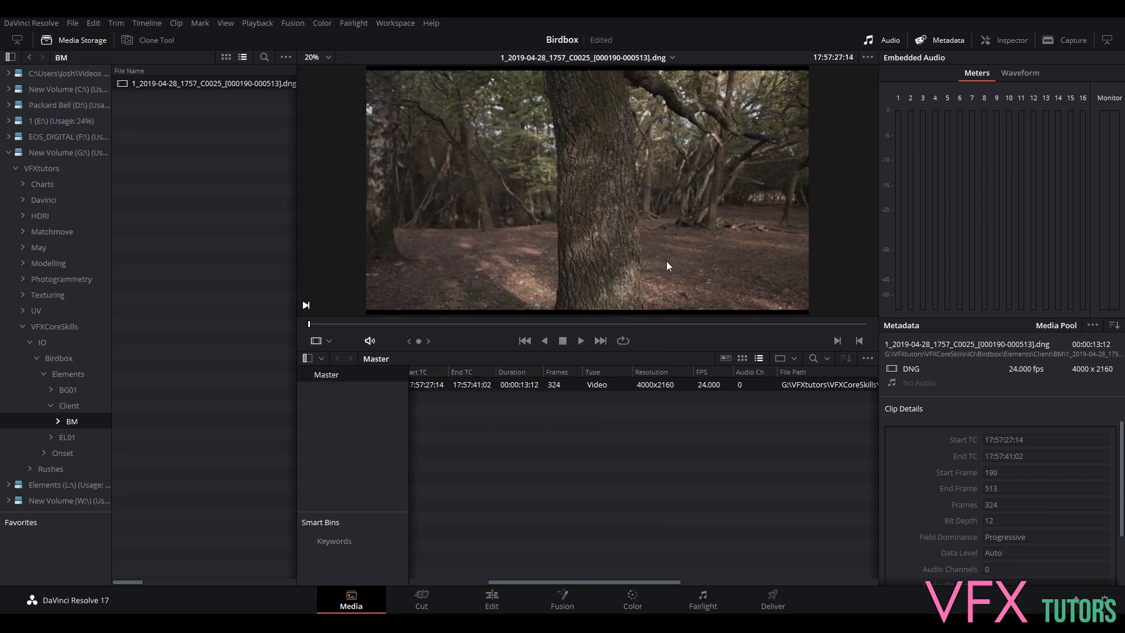
- Check the image in the viewer, review the project's image scaling and timeline resolution settings, and close them without saving
scroll(667, 262, "down", 1)
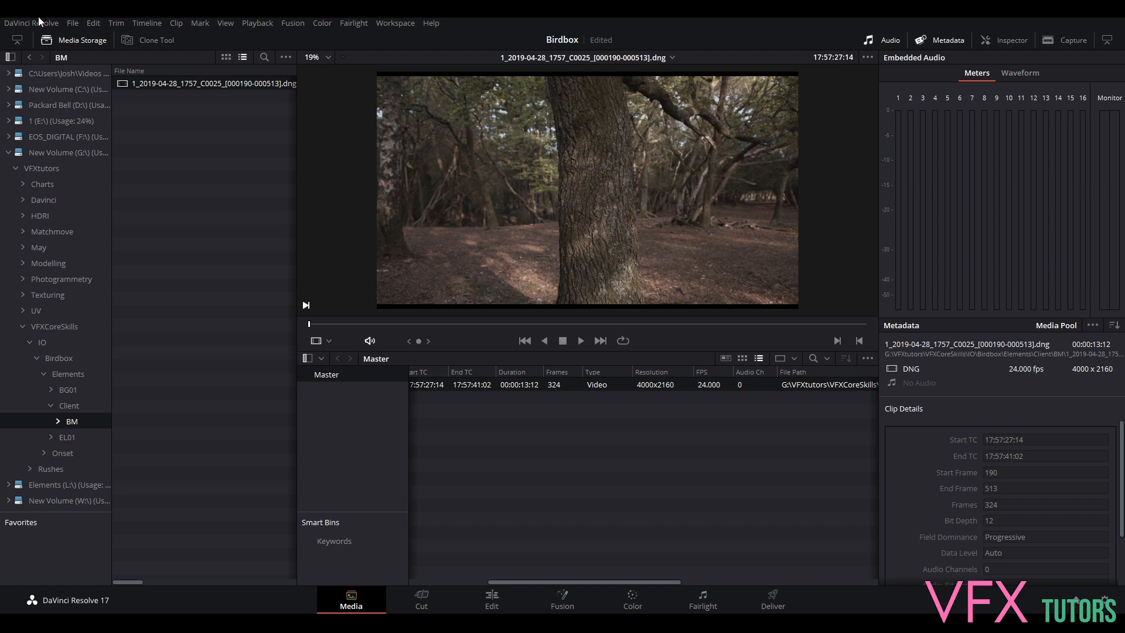
left_click(72, 23)
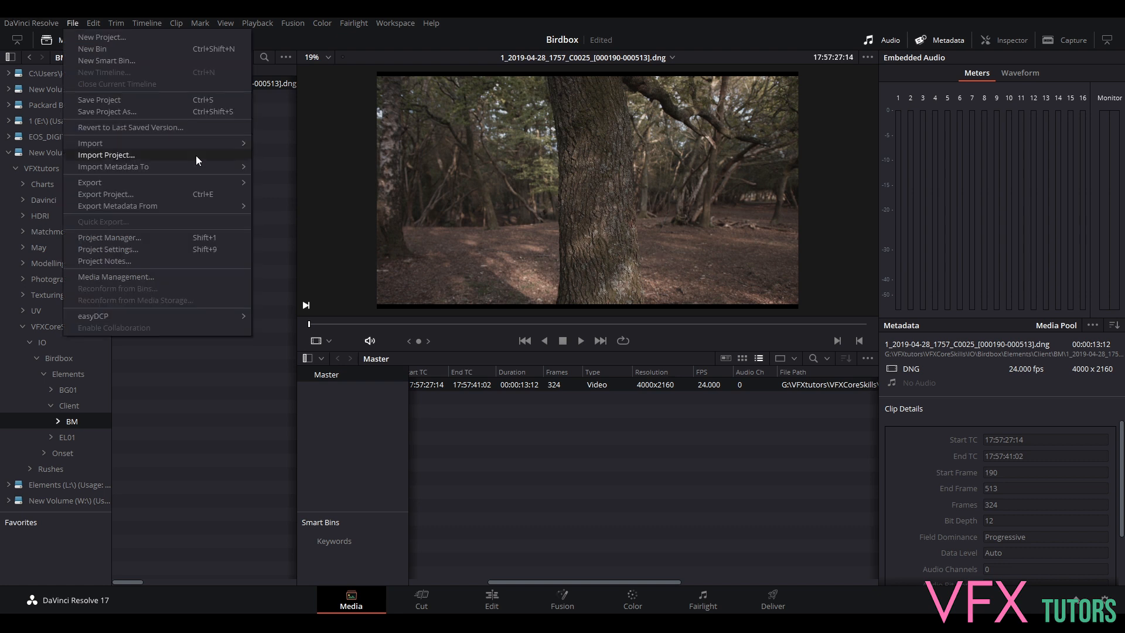
left_click(184, 251)
left_click(569, 268)
left_click(585, 293)
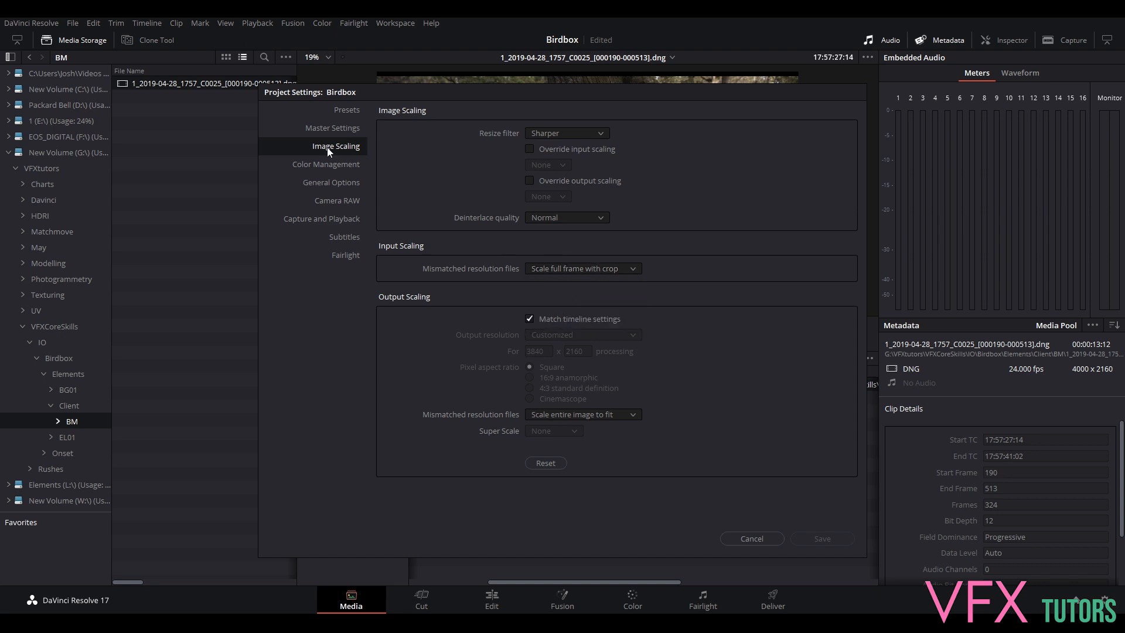
left_click(351, 130)
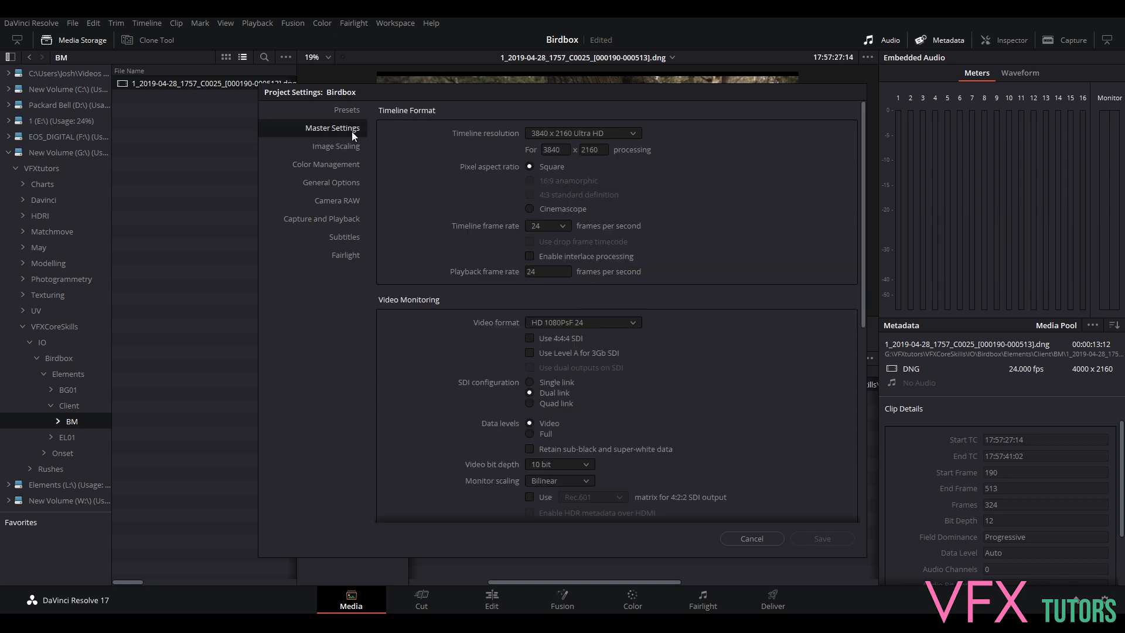
left_click(756, 538)
scroll(585, 166, "down", 1)
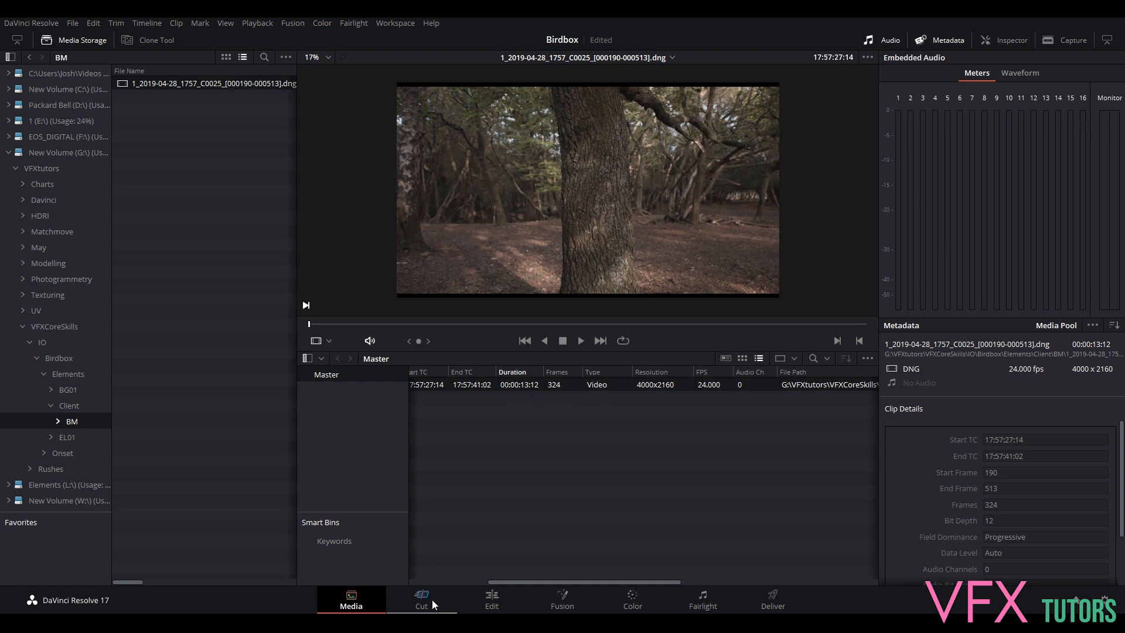
- Place the DNG clip at the start of a new timeline on the Edit page and scrub through its opening frames
left_click(492, 602)
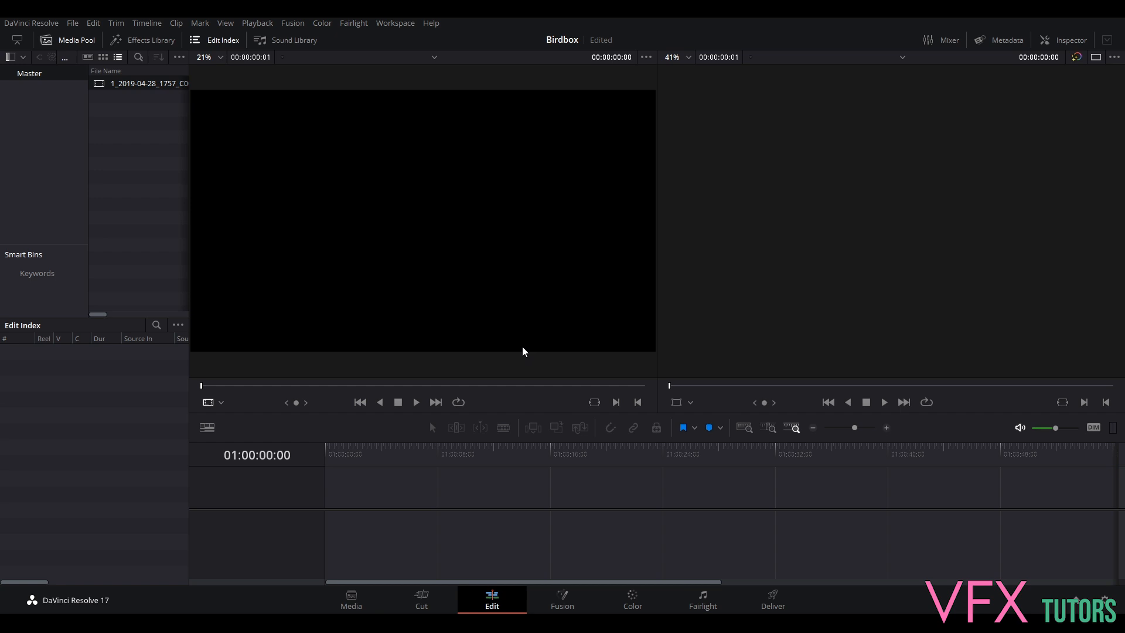
left_click_drag(143, 83, 335, 485)
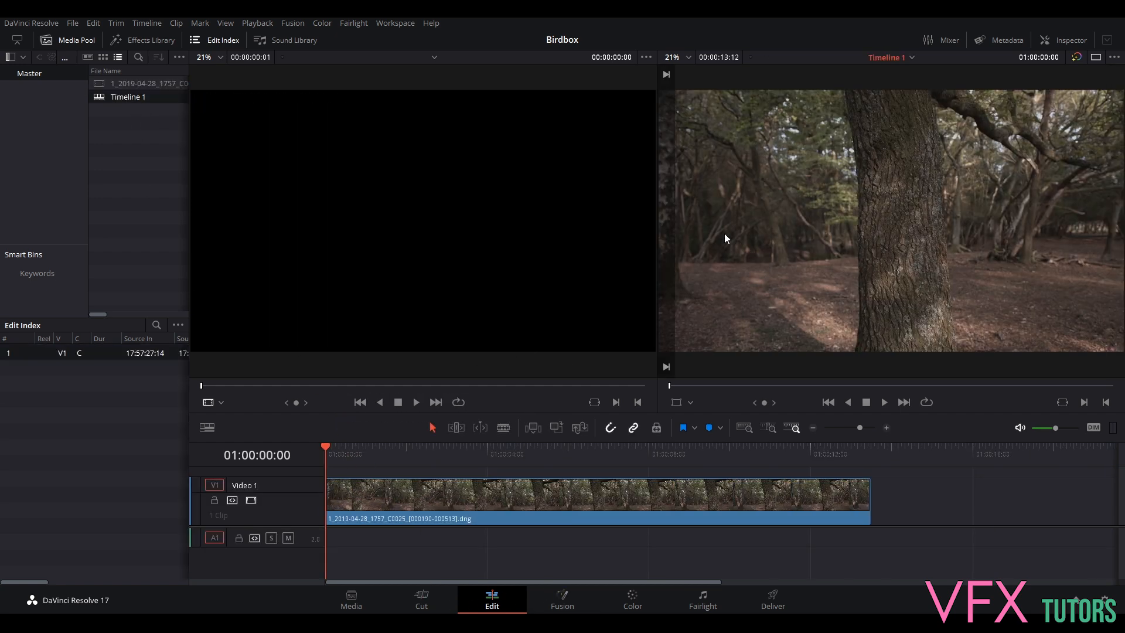
scroll(725, 234, "down", 4)
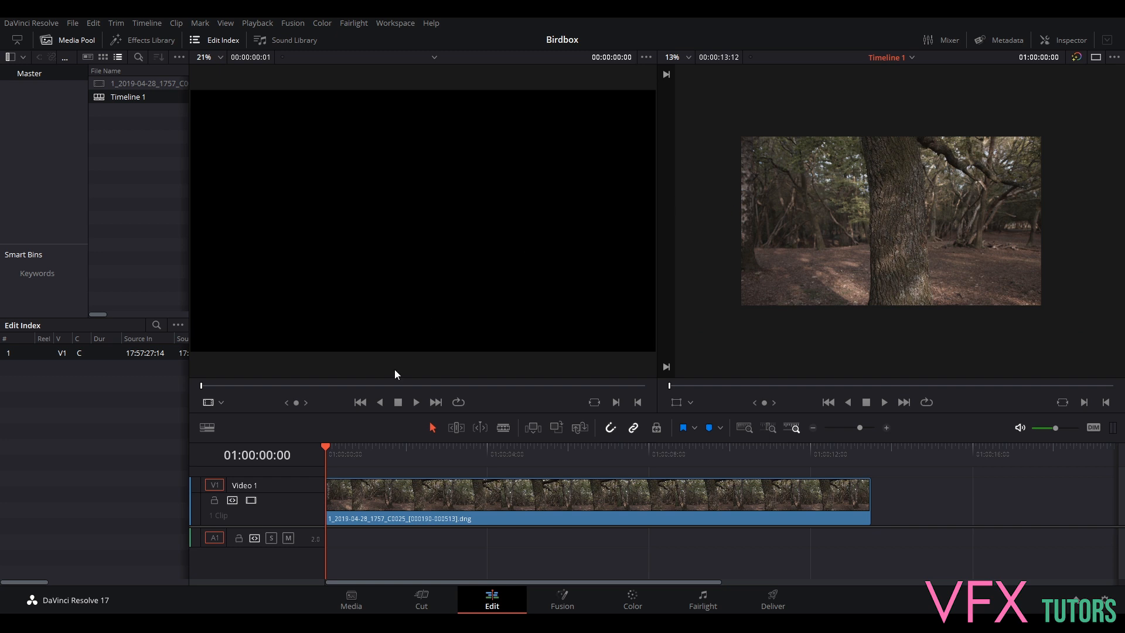
left_click_drag(326, 446, 350, 459)
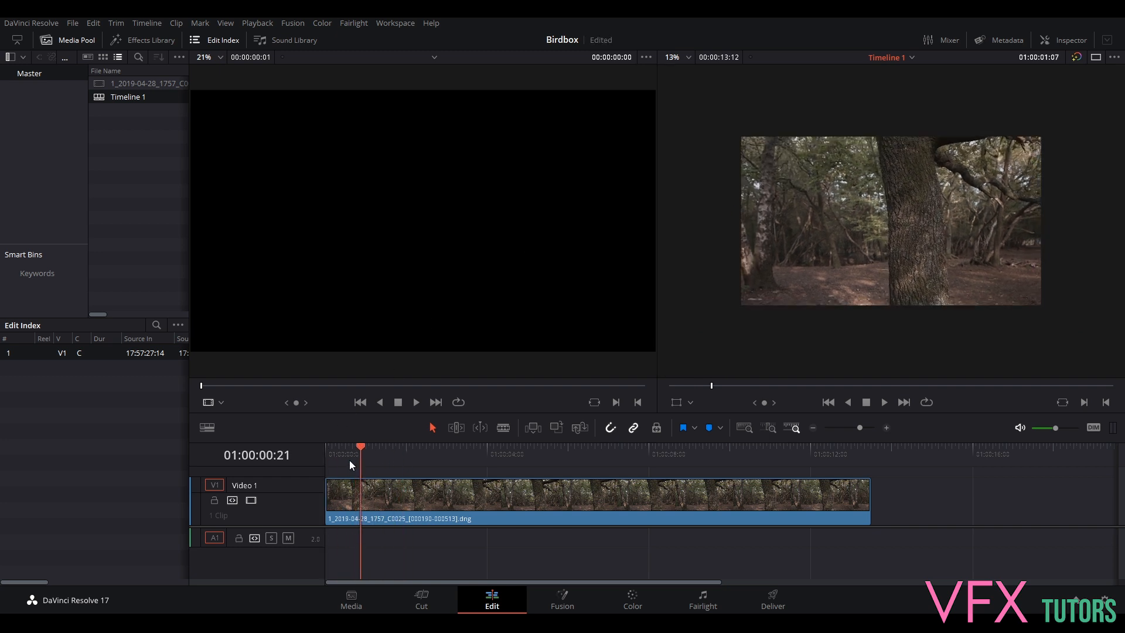
- Compare the framing of the source DNG clip with Timeline 1 by switching between them on the Media page
scroll(836, 162, "up", 1)
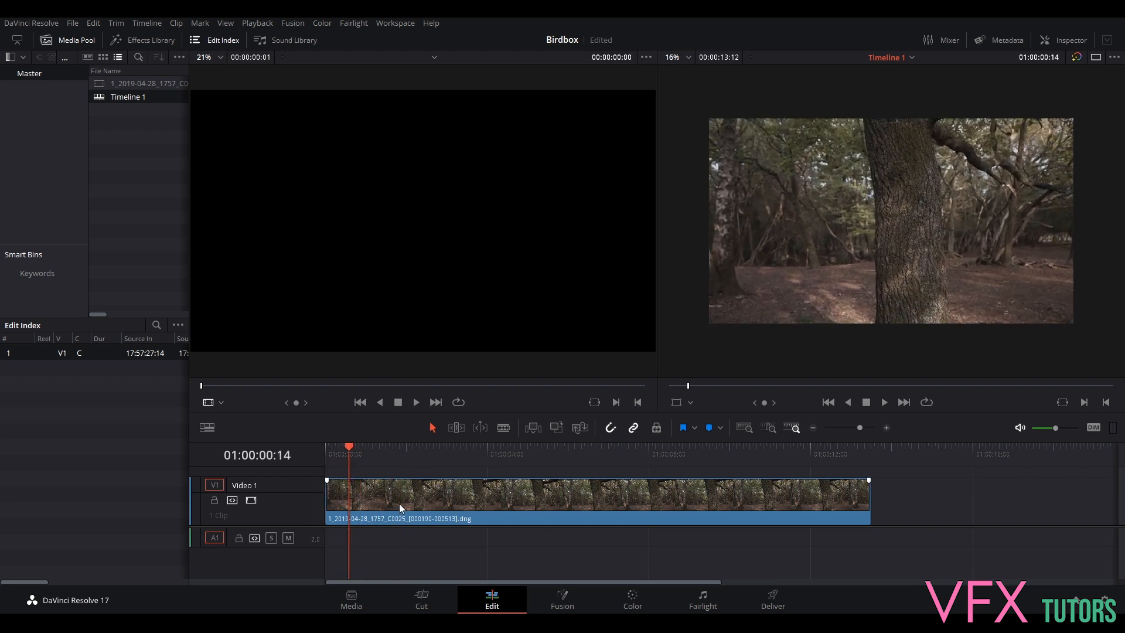
left_click(353, 599)
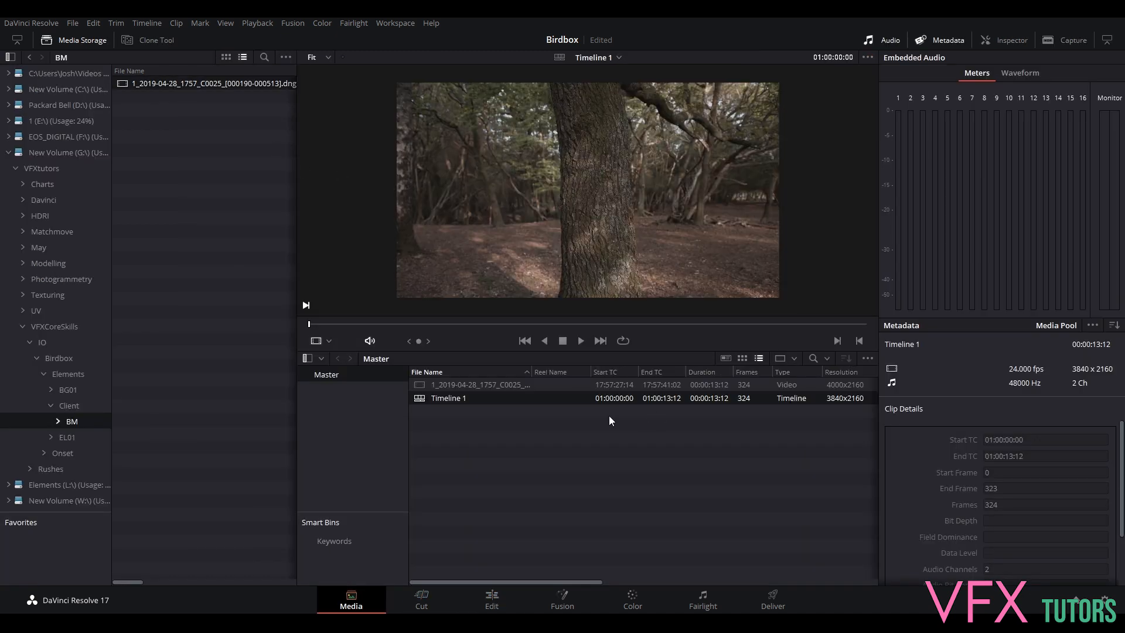
left_click(513, 386)
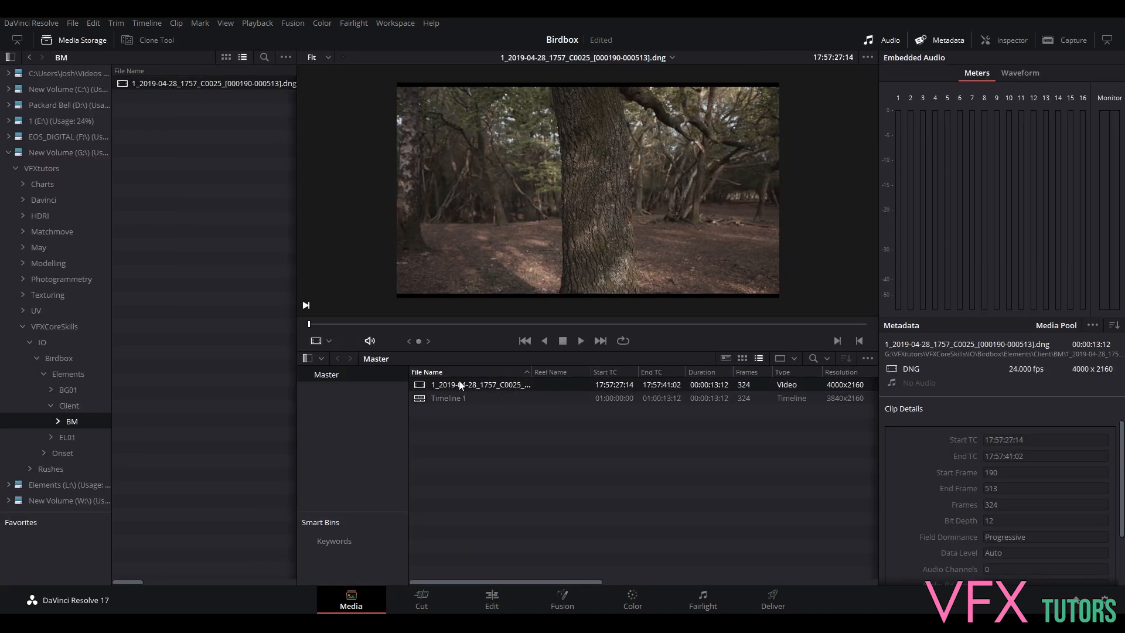
left_click(495, 395)
left_click(500, 385)
left_click(504, 395)
left_click(505, 384)
left_click(504, 397)
left_click(504, 384)
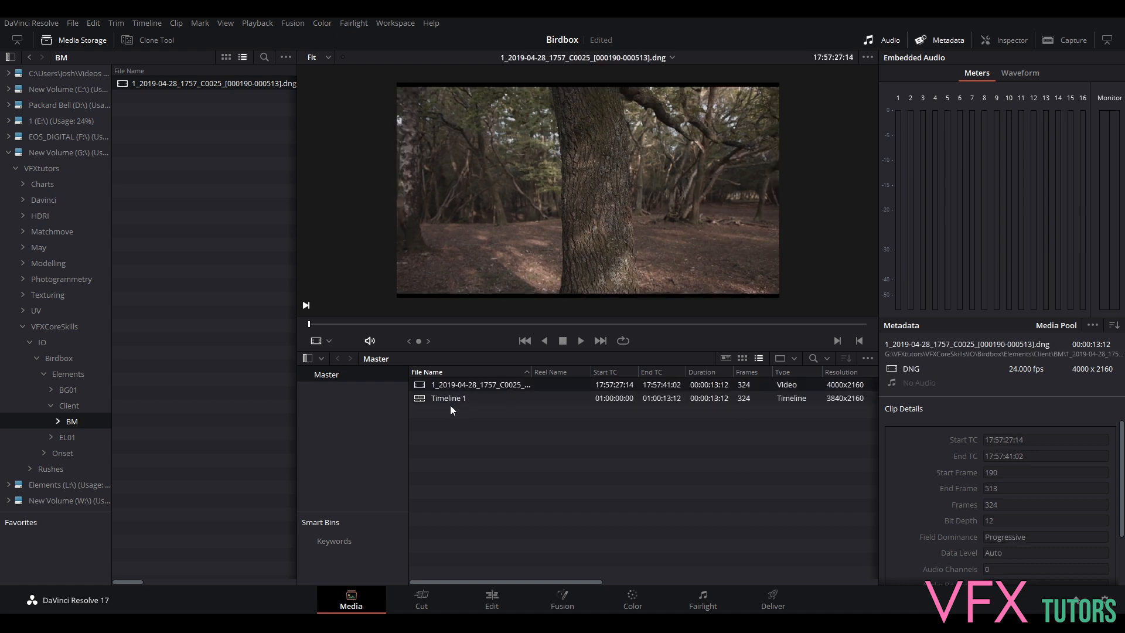
left_click(454, 405)
left_click(480, 385)
left_click(487, 398)
left_click(495, 385)
left_click(493, 395)
left_click(502, 382)
left_click(511, 396)
left_click(511, 387)
left_click(519, 396)
left_click(533, 382)
left_click(512, 398)
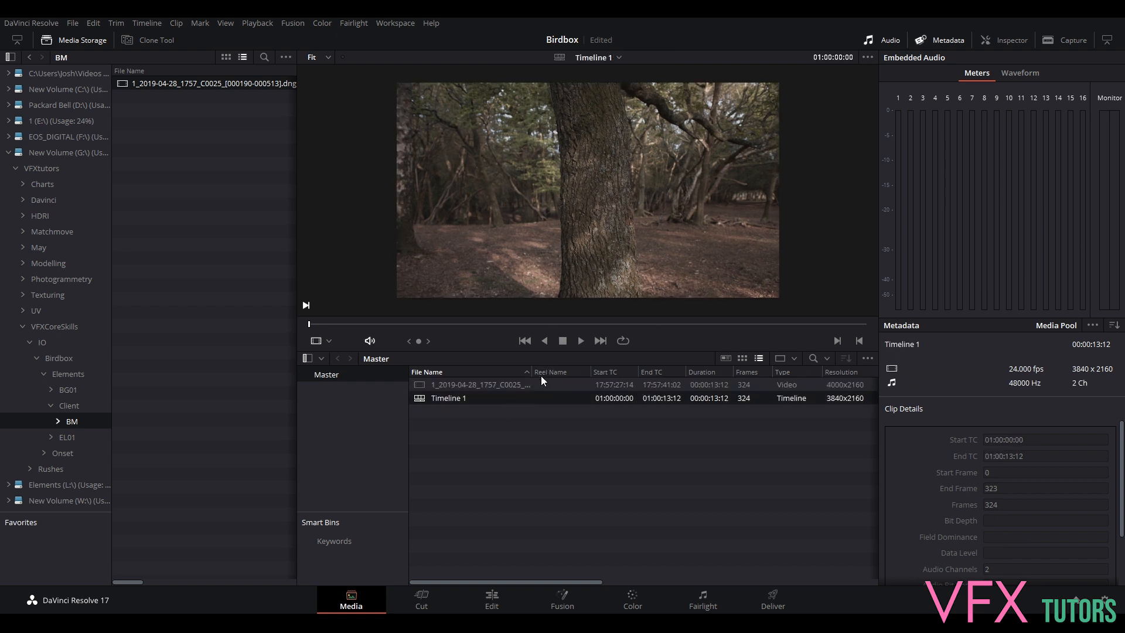
- Play through the clip on the Edit page timeline, rewinding to the start to review the opening movement
left_click(492, 600)
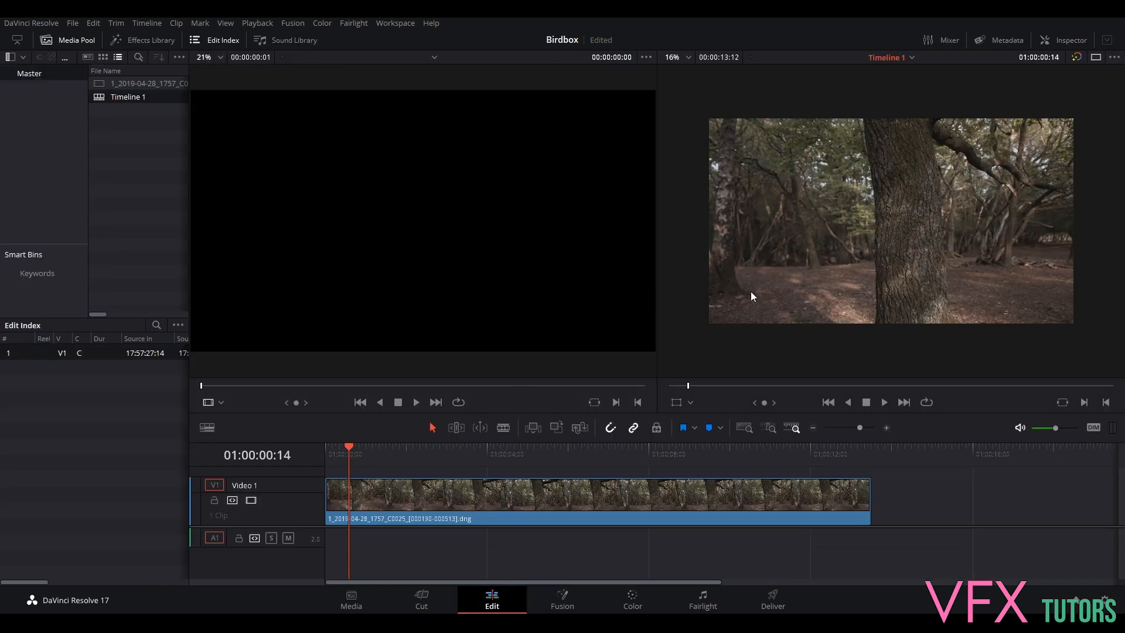
left_click_drag(354, 438, 490, 446)
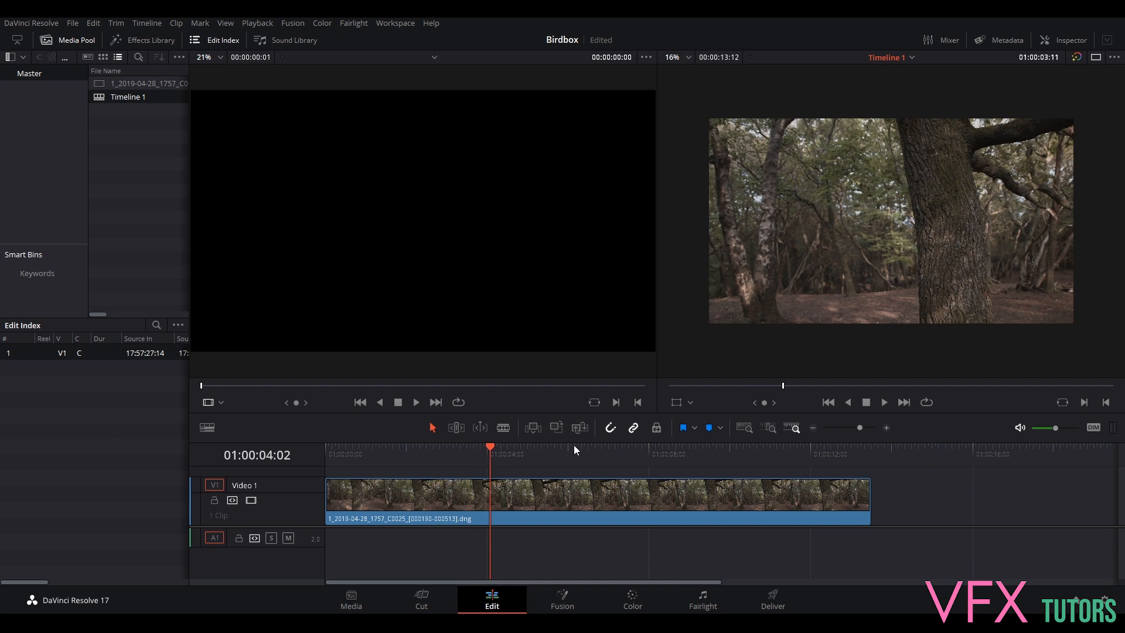
left_click(885, 403)
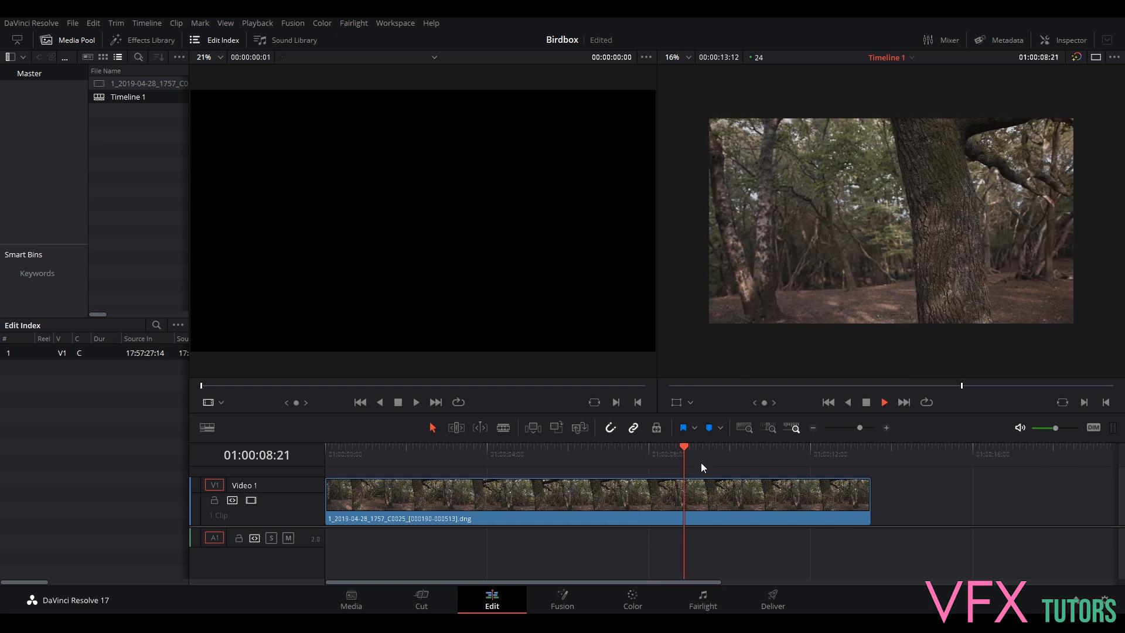
left_click(866, 403)
left_click_drag(803, 448, 326, 458)
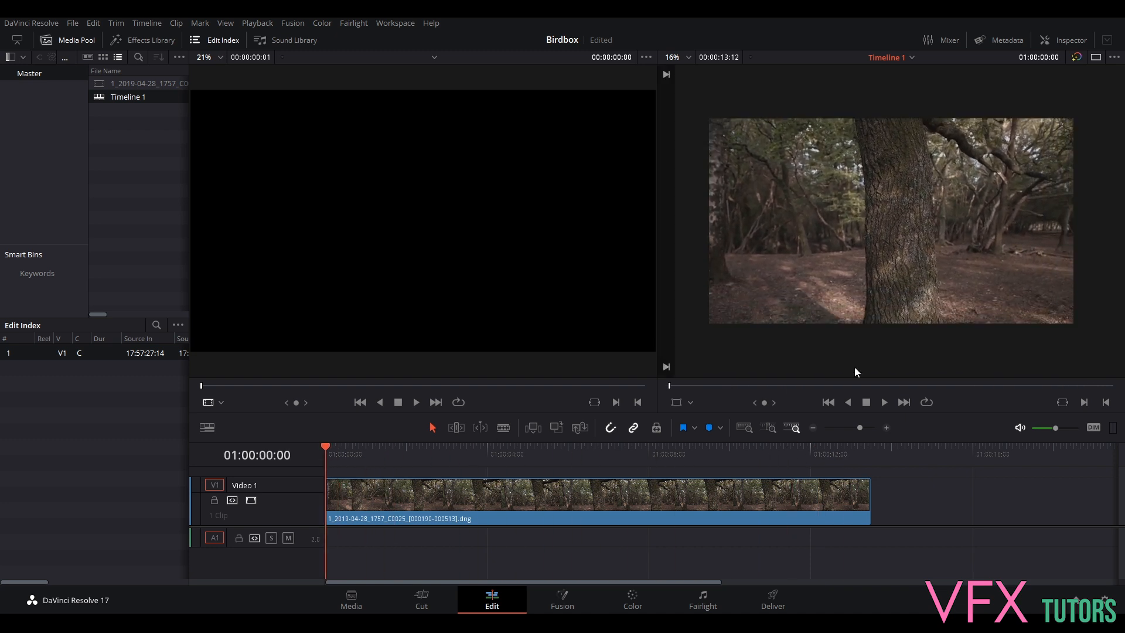
left_click(885, 402)
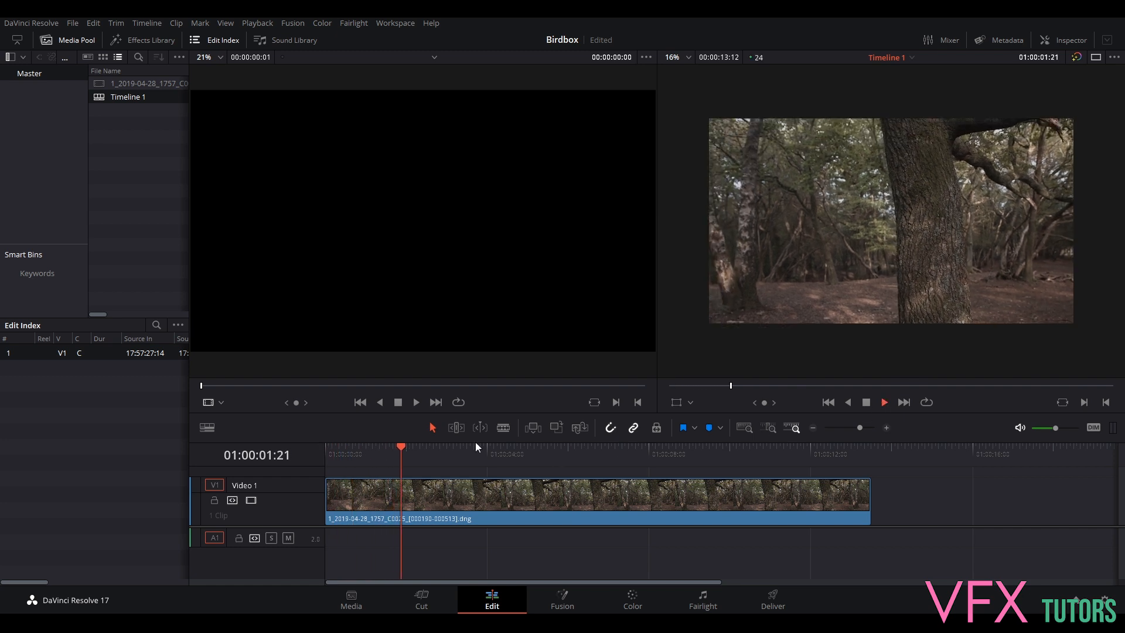
left_click(867, 402)
left_click_drag(458, 444, 323, 444)
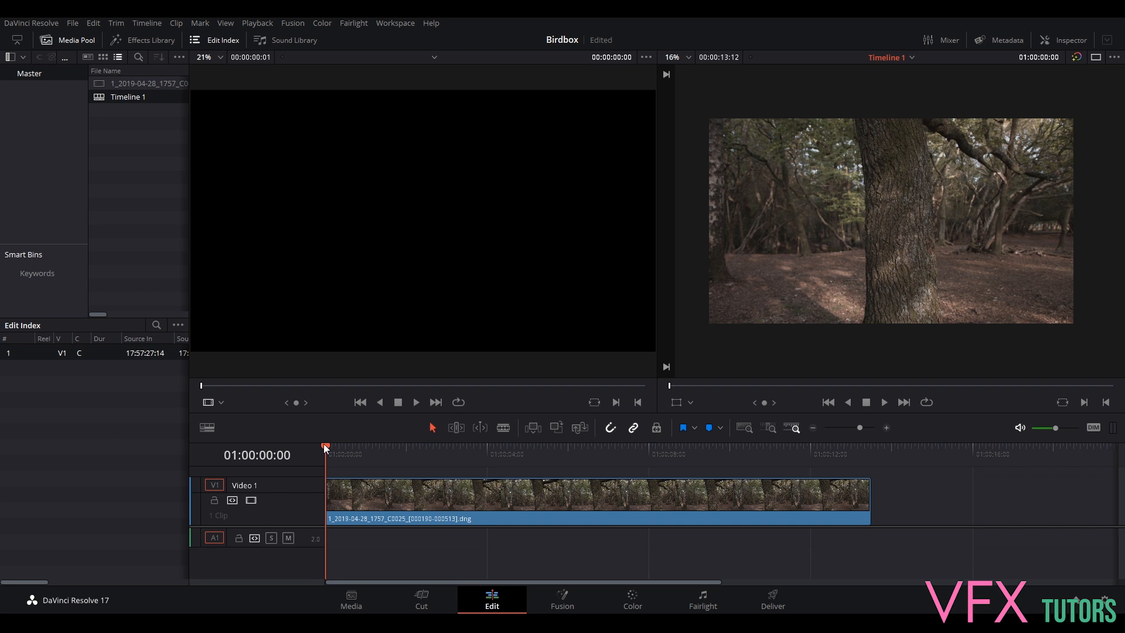
left_click(886, 402)
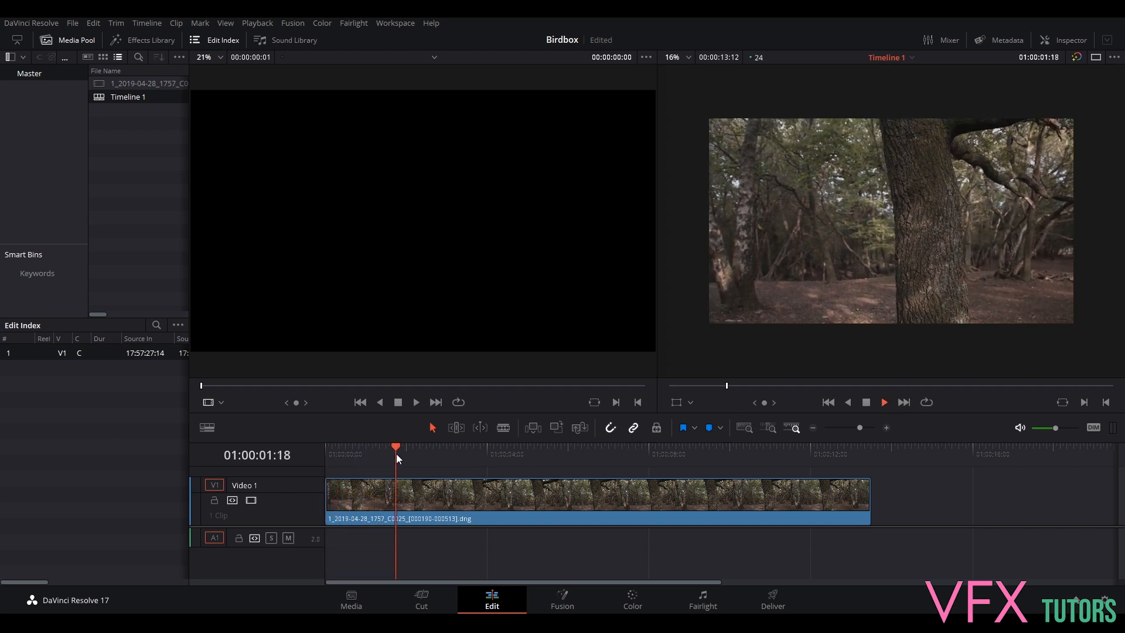
- Trim the clip's start to 01:00:01:05 and move the shortened clip back to the beginning of the timeline
left_click_drag(419, 440, 375, 441)
left_click_drag(322, 497, 375, 499)
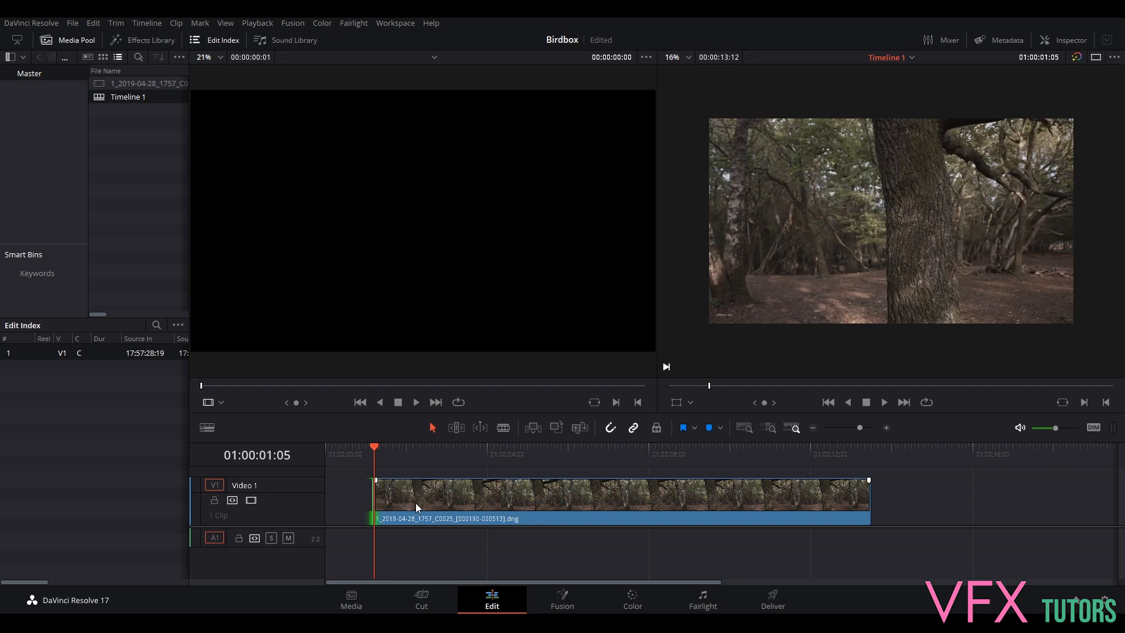
left_click_drag(476, 503, 392, 501)
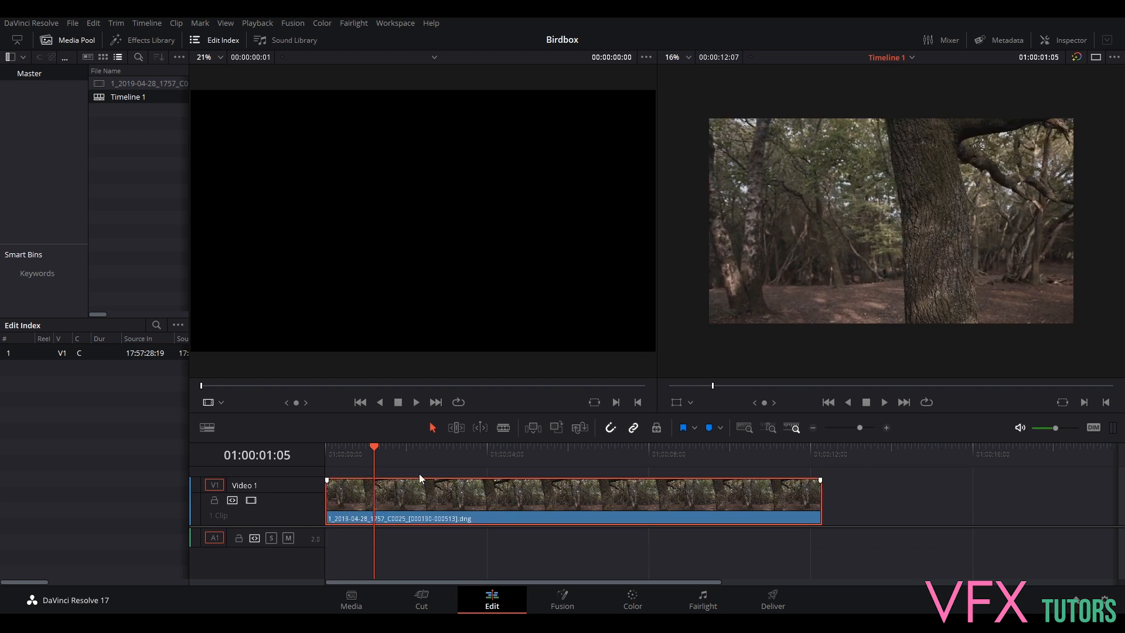
- Trim the clip's end back to 01:00:11:02 and play the trimmed shot from the start
left_click_drag(381, 450, 773, 497)
left_click(814, 497)
left_click_drag(765, 446, 322, 467)
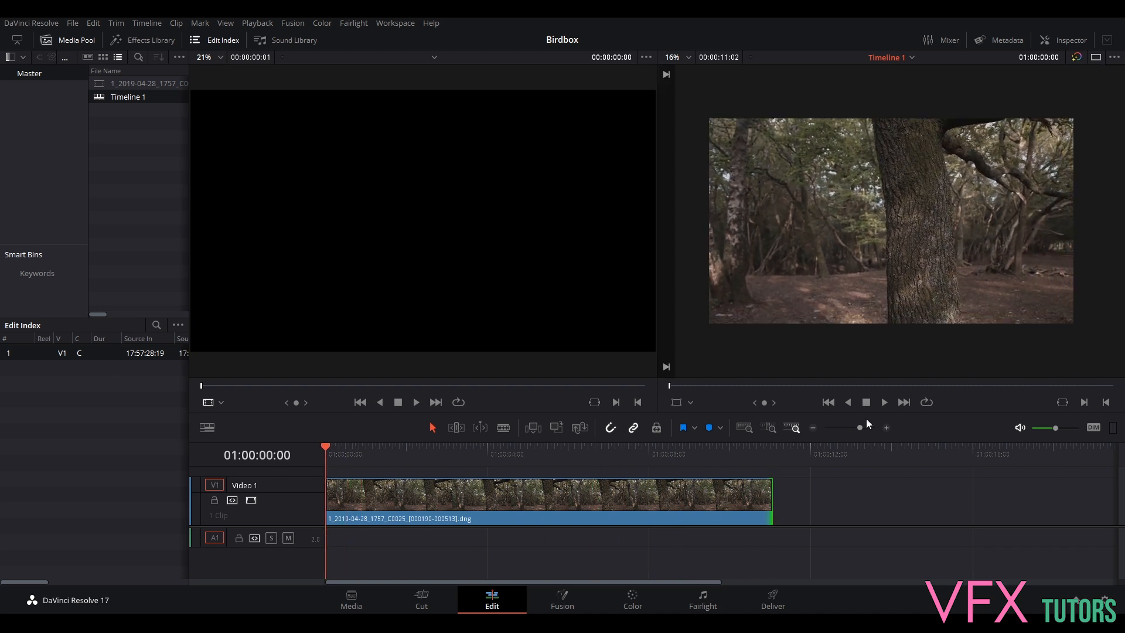
left_click(885, 402)
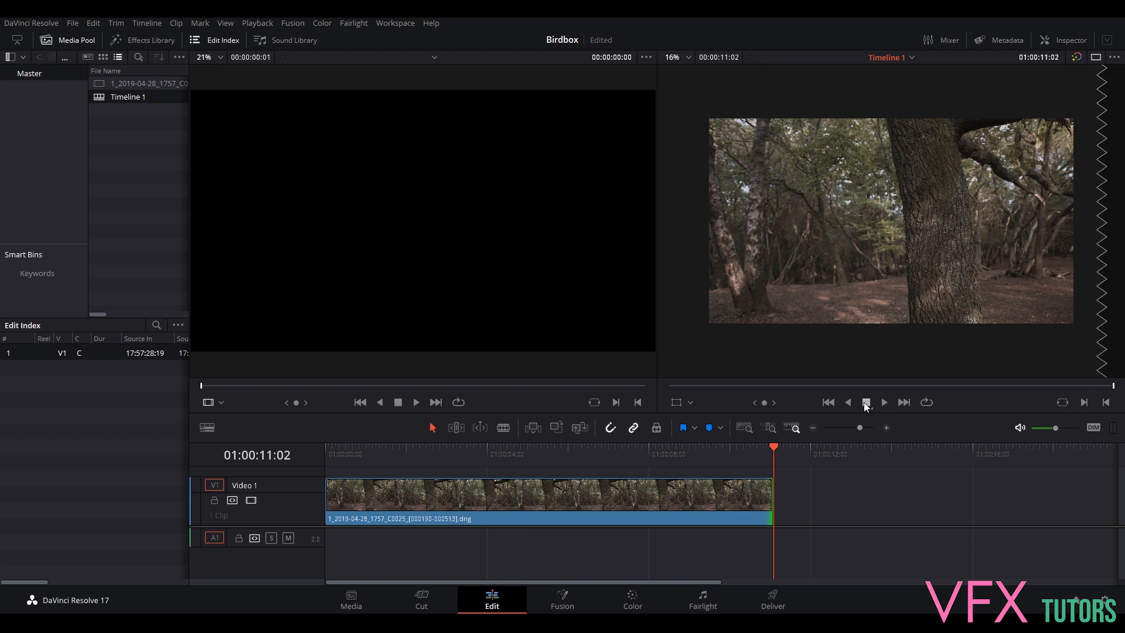
- Scrub back and forth through the trimmed clip to check its content
left_click_drag(774, 445, 400, 446)
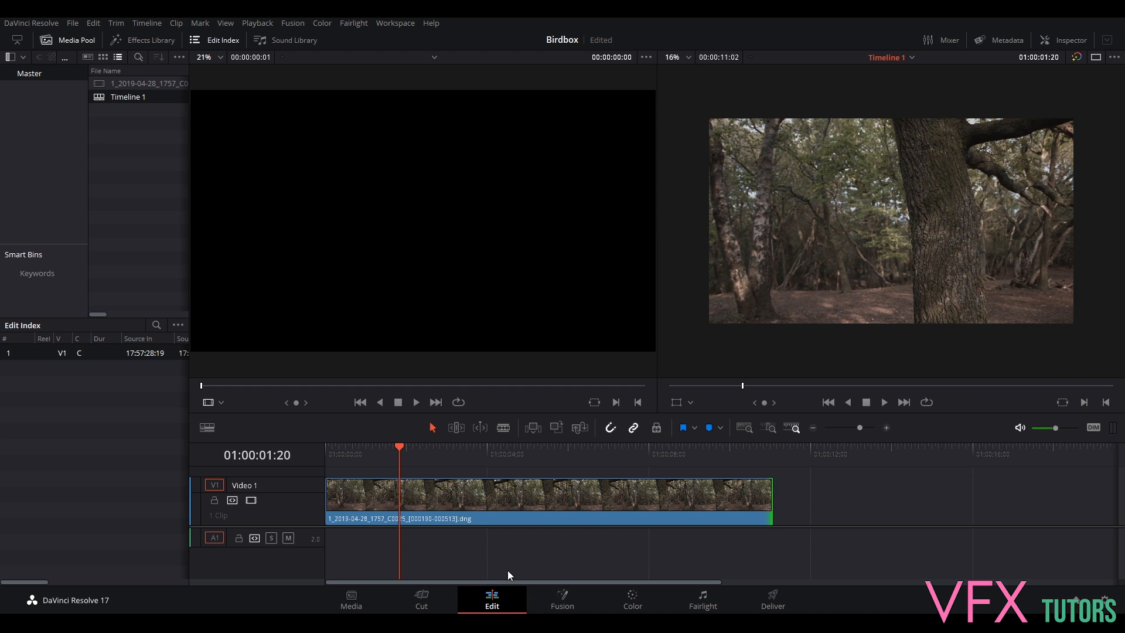
left_click_drag(399, 444, 706, 478)
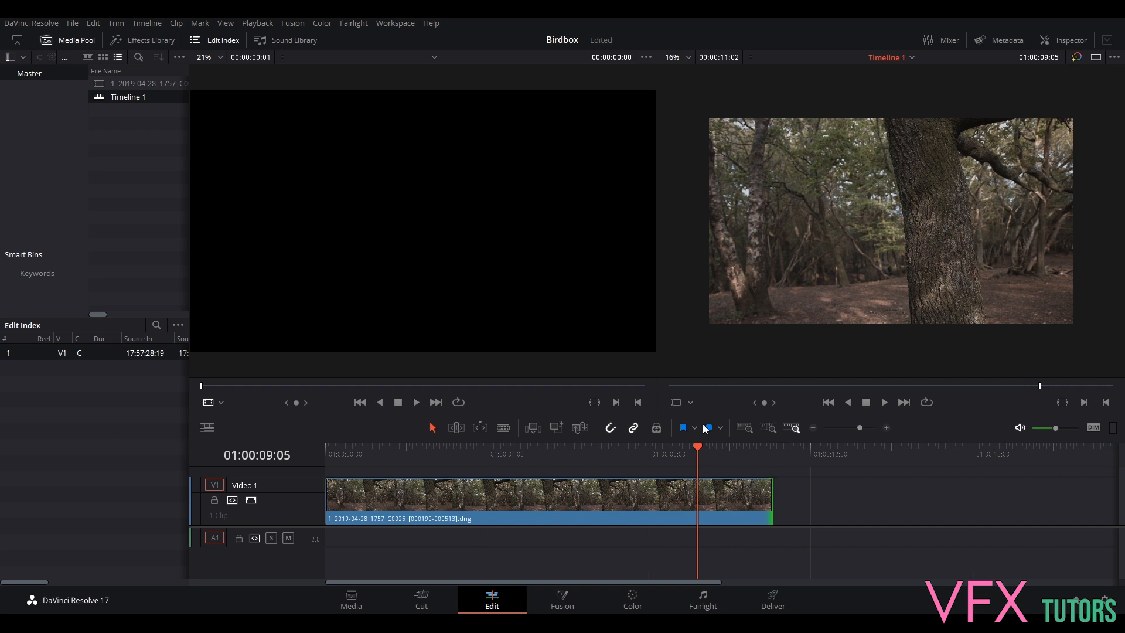
left_click_drag(700, 451, 740, 457)
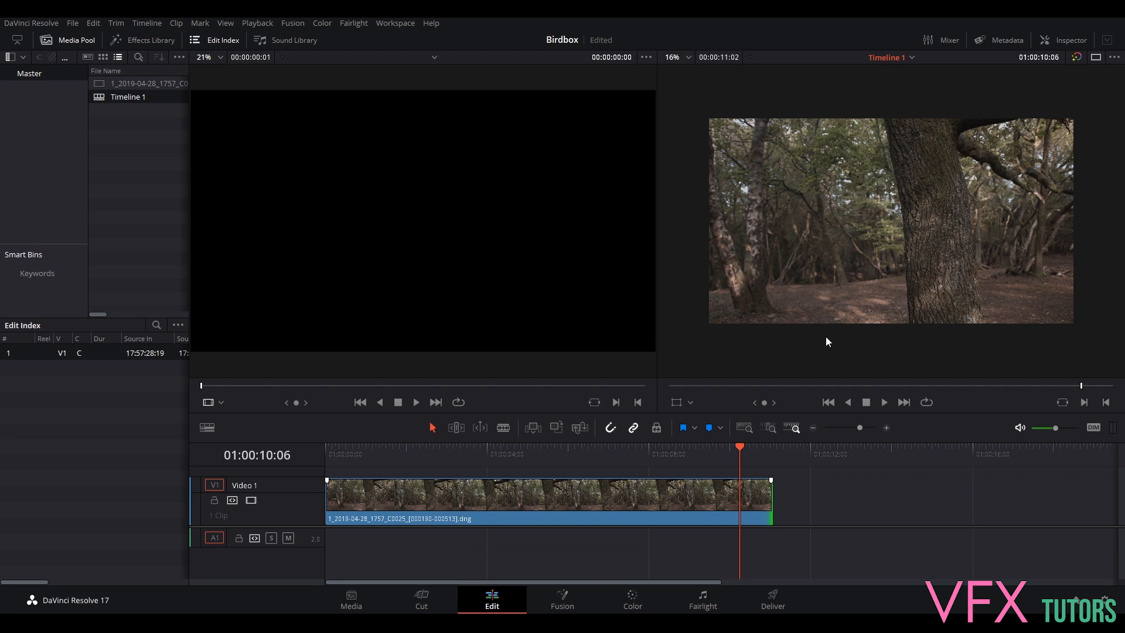
left_click_drag(745, 456, 680, 451)
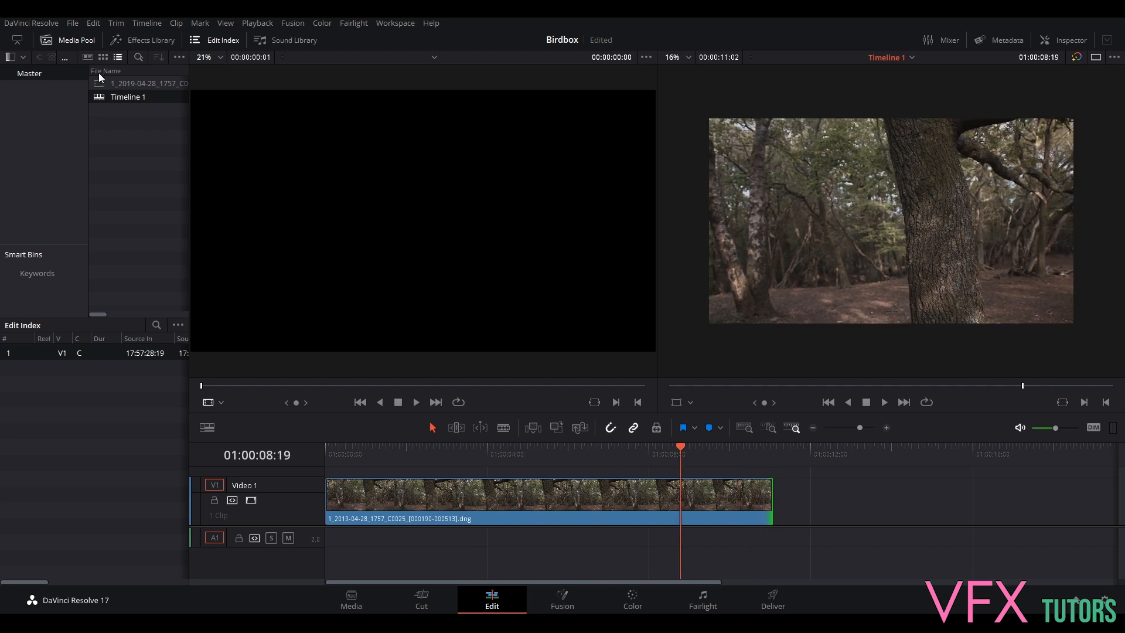
- Browse the media storage to Onset > Lighting > LightRef and load the 1_2019-04-28_1801_C0032 DNG clip in the viewer
left_click(358, 600)
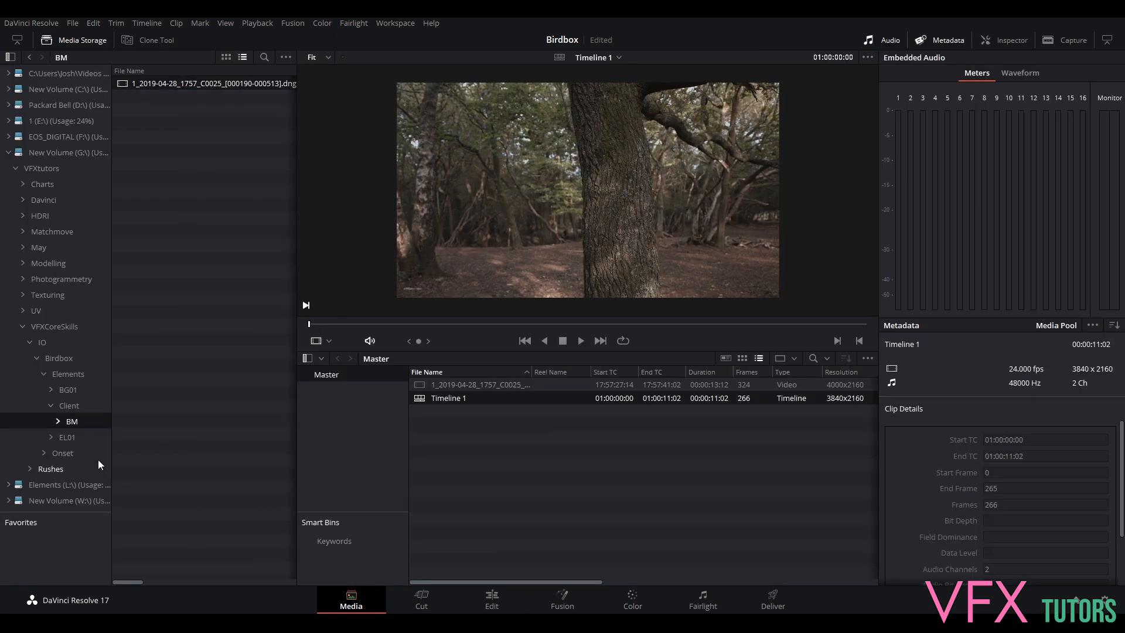
left_click(59, 376)
left_click(44, 375)
left_click(44, 390)
left_click(66, 406)
left_click(51, 406)
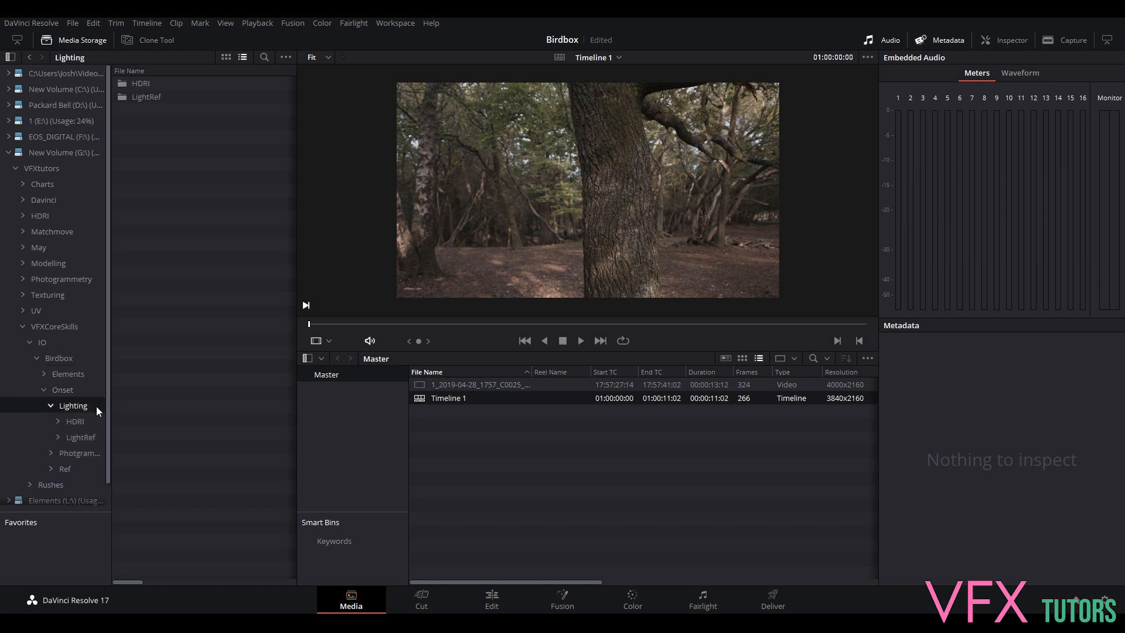
left_click(77, 437)
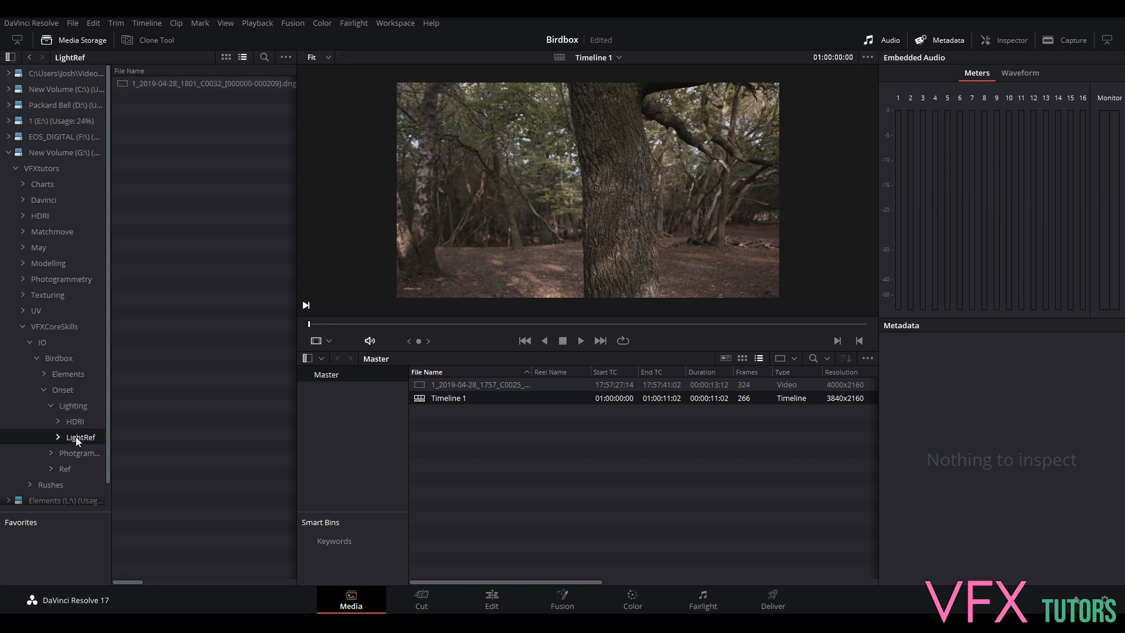
left_click(58, 437)
left_click(219, 84)
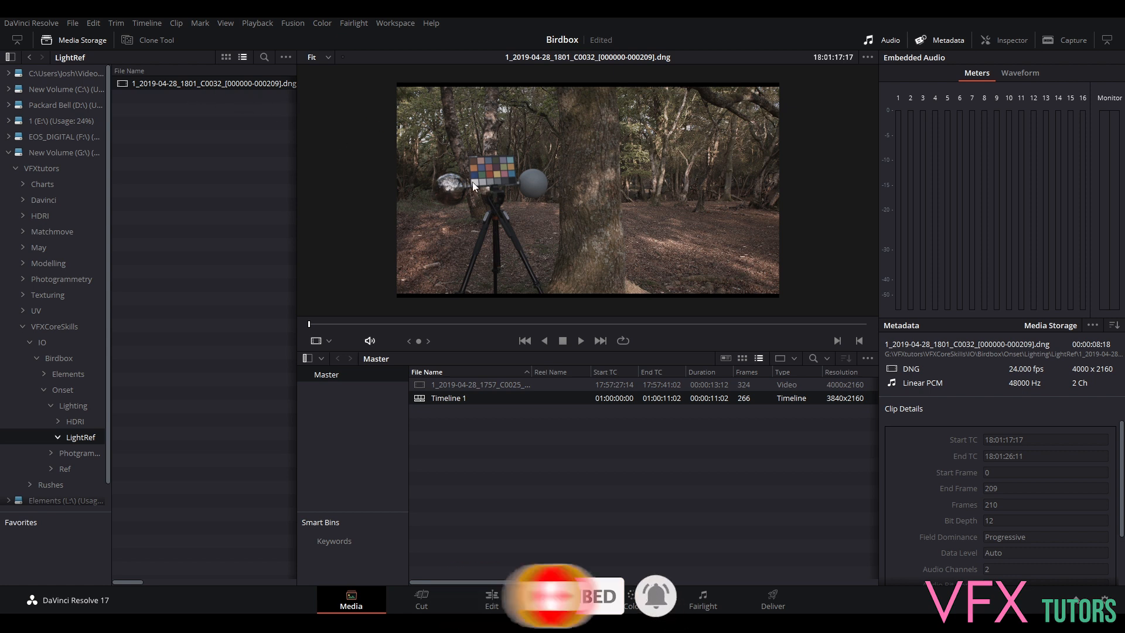
- Examine the colour chart, chrome ball and grey ball up close in the lighting reference clip
scroll(463, 181, "up", 3)
scroll(459, 181, "up", 4)
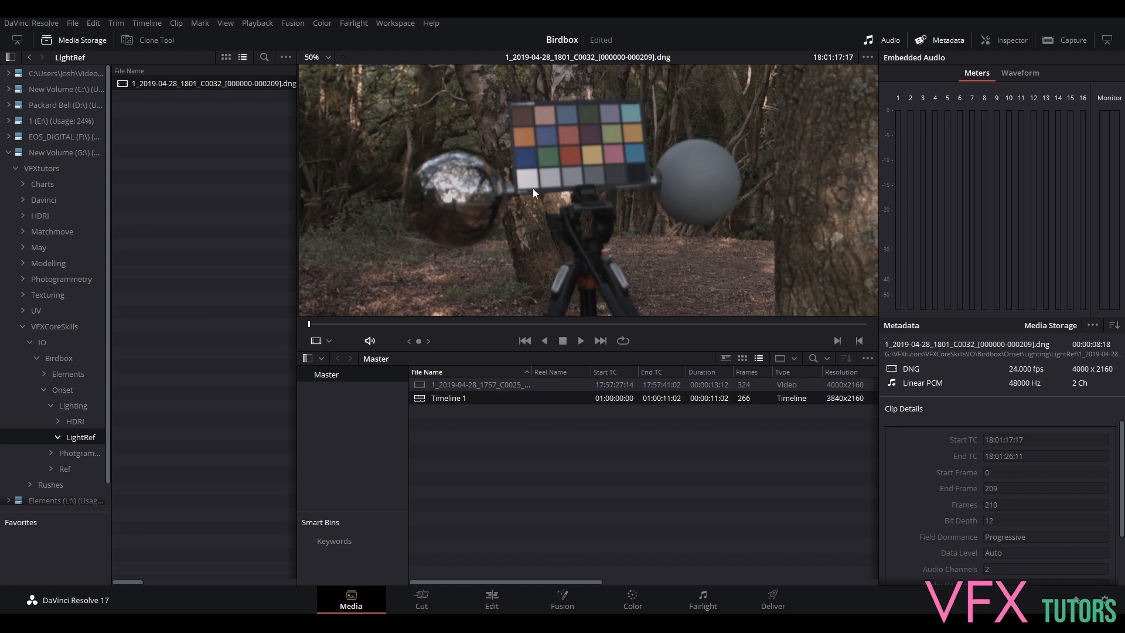
scroll(566, 157, "up", 1)
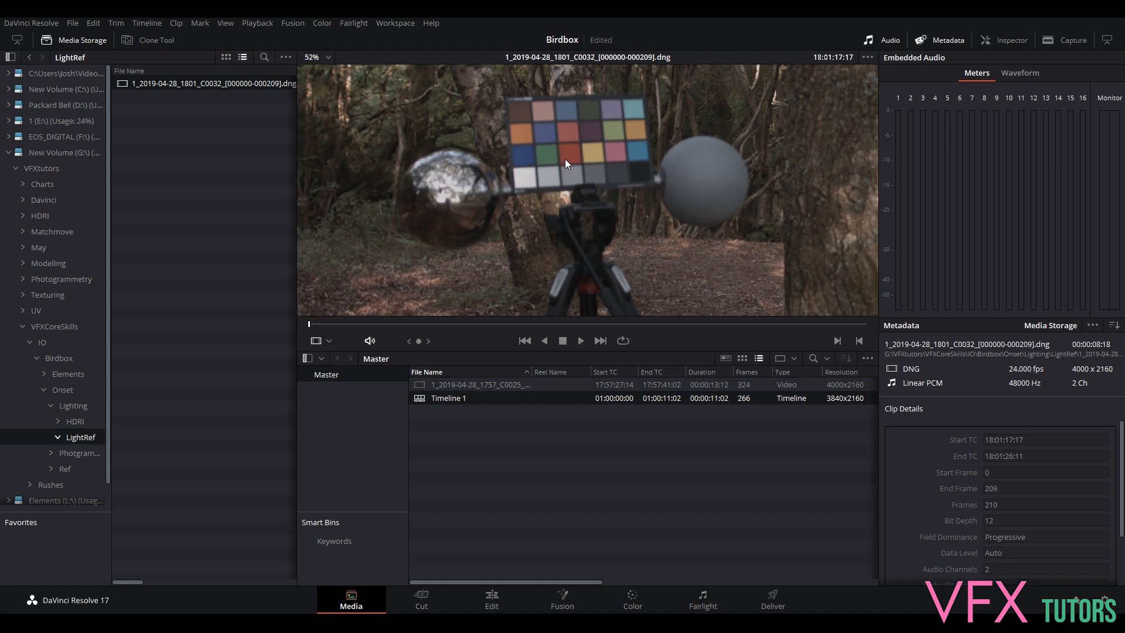
scroll(568, 160, "down", 8)
scroll(628, 188, "down", 3)
left_click_drag(735, 194, 678, 201)
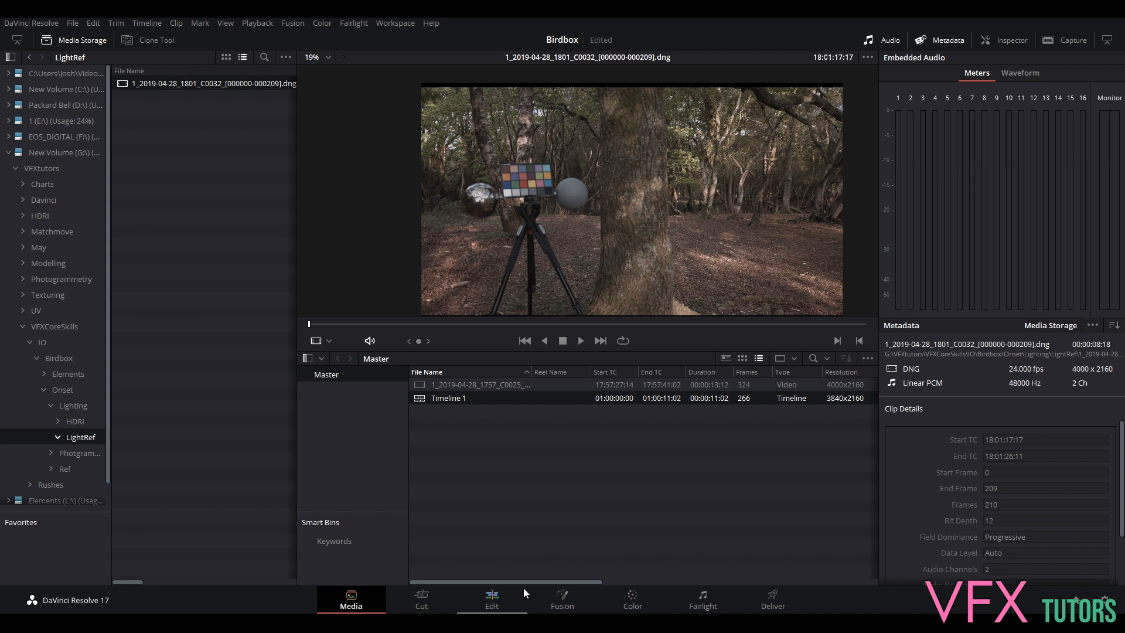
- Add the C0032 lighting reference clip to the media pool and place it on Video 1 after the first clip
left_click_drag(184, 82, 475, 441)
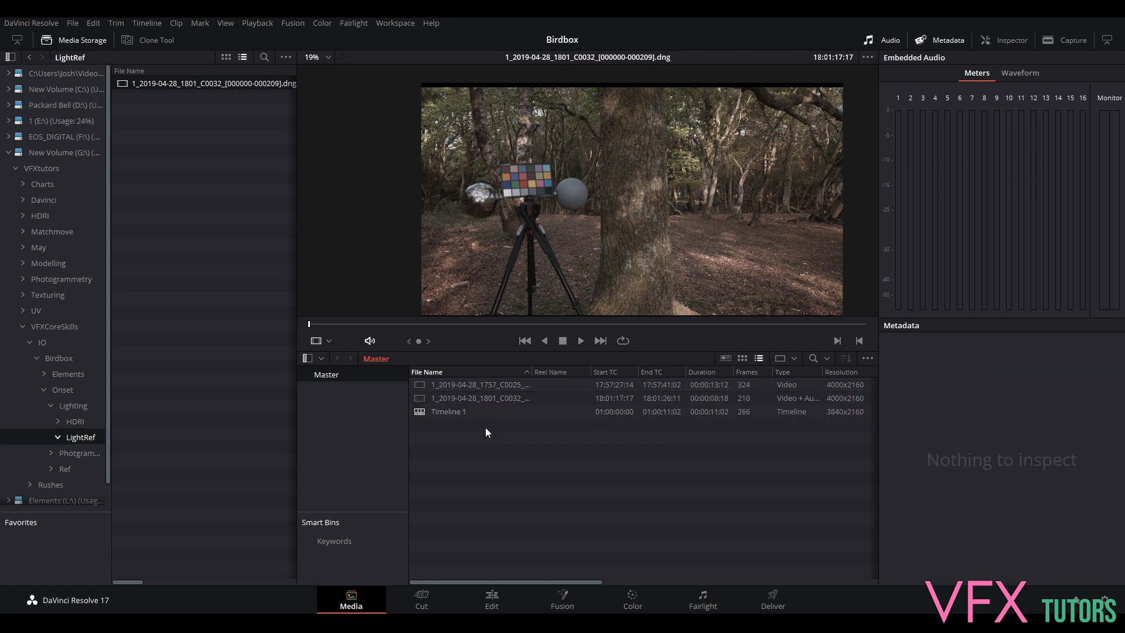
left_click(508, 600)
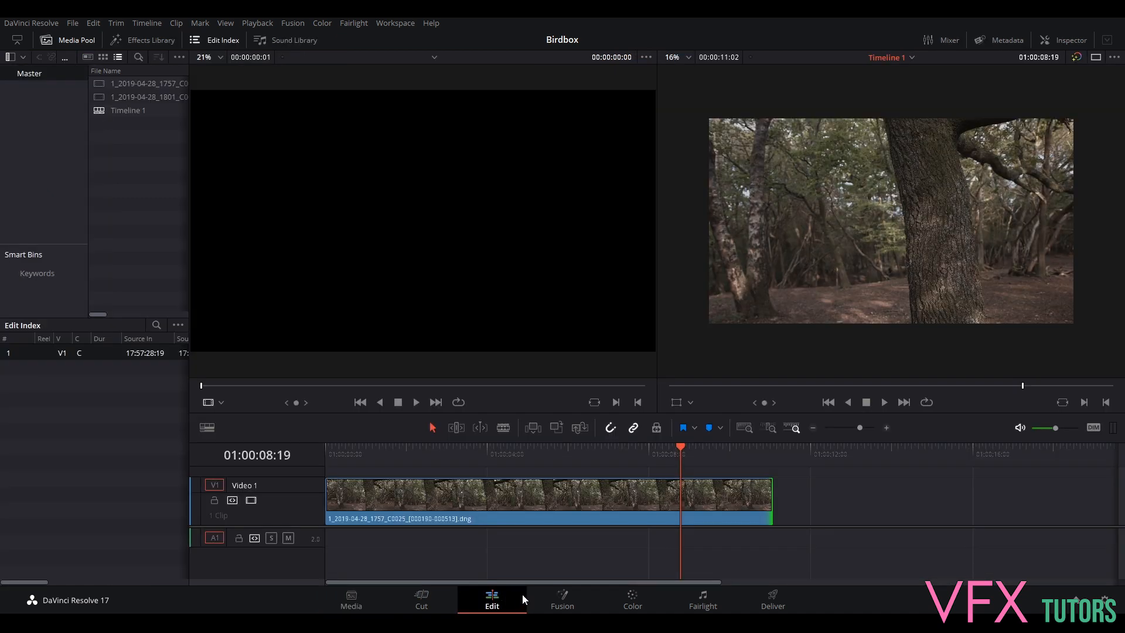
double_click(153, 98)
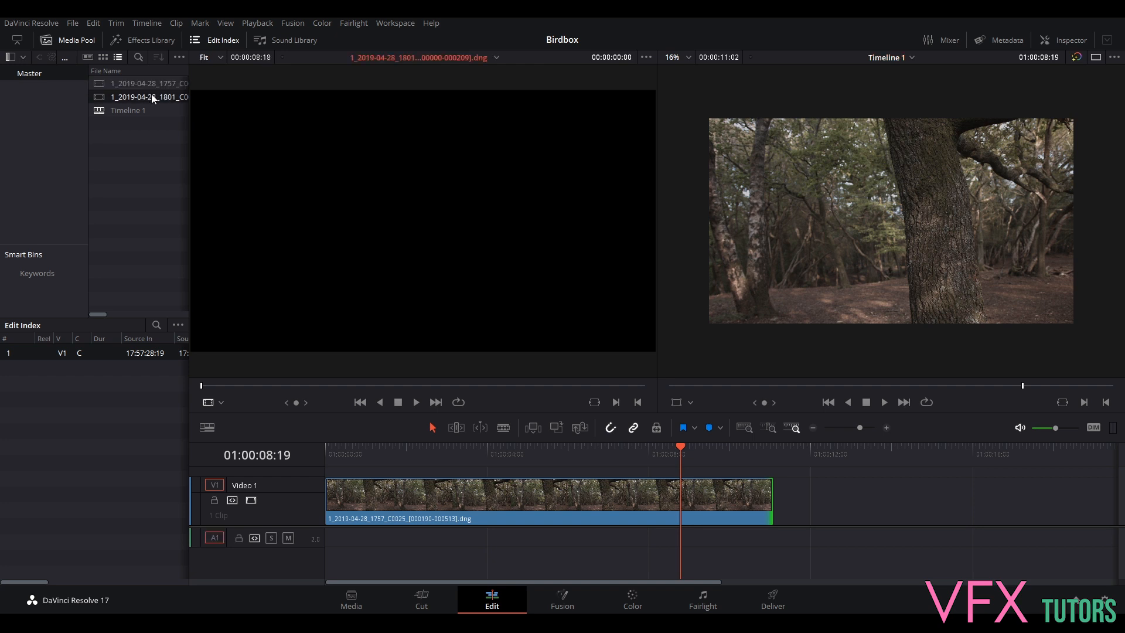
left_click_drag(140, 96, 789, 499)
key("shift+z")
scroll(372, 504, "up", 13)
scroll(700, 455, "down", 1)
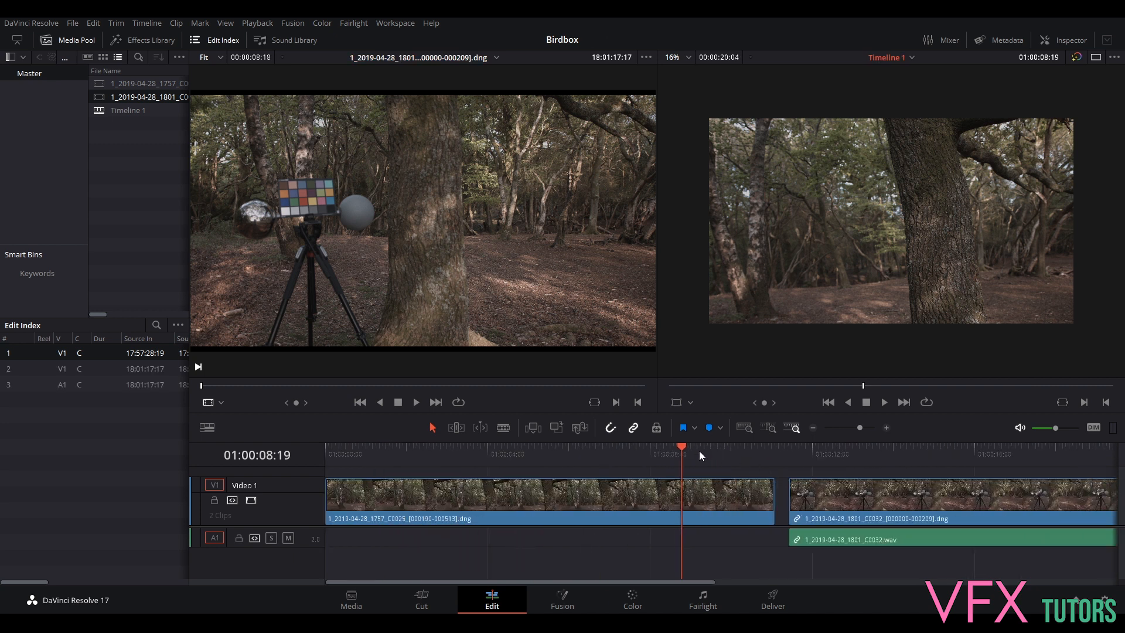
- Trim the lighting reference clip's start to source timecode 18:01:21:12 and butt it against the end of the first clip
left_click_drag(683, 446, 944, 504)
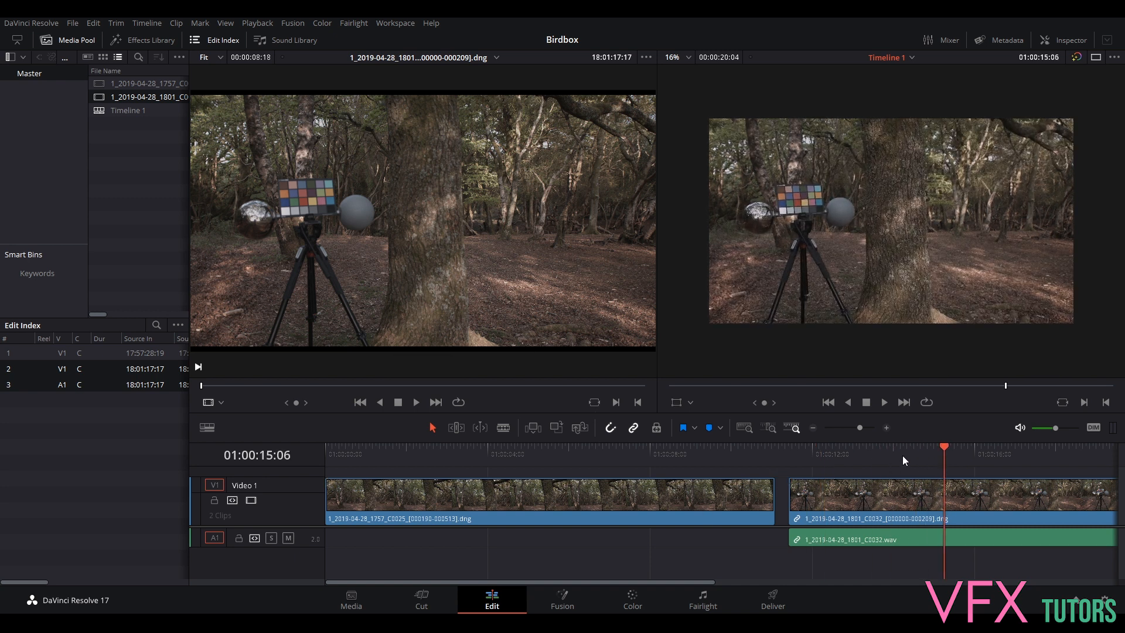
mouse_move(942, 447)
left_mouse_down()
mouse_move(747, 459)
mouse_move(858, 461)
mouse_move(955, 484)
mouse_move(950, 465)
left_mouse_up()
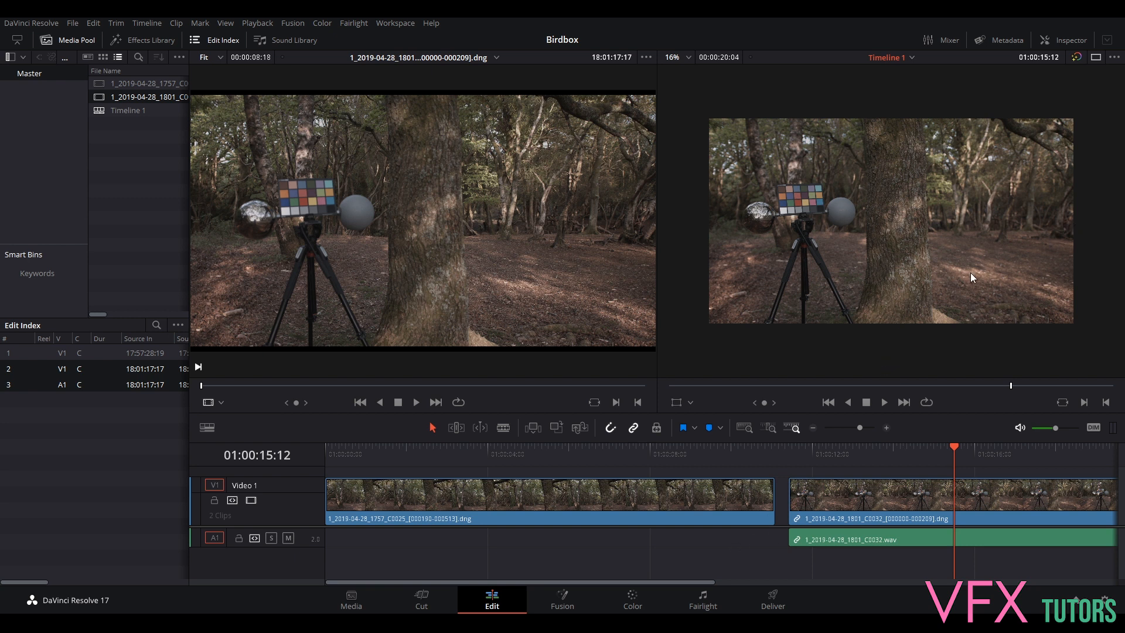
left_click_drag(791, 519, 950, 540)
left_click_drag(990, 495, 827, 505)
- Return the playhead to 01:00:10:17 and inspect the join between the two clips up close
left_click(949, 448)
left_click_drag(949, 448, 760, 451)
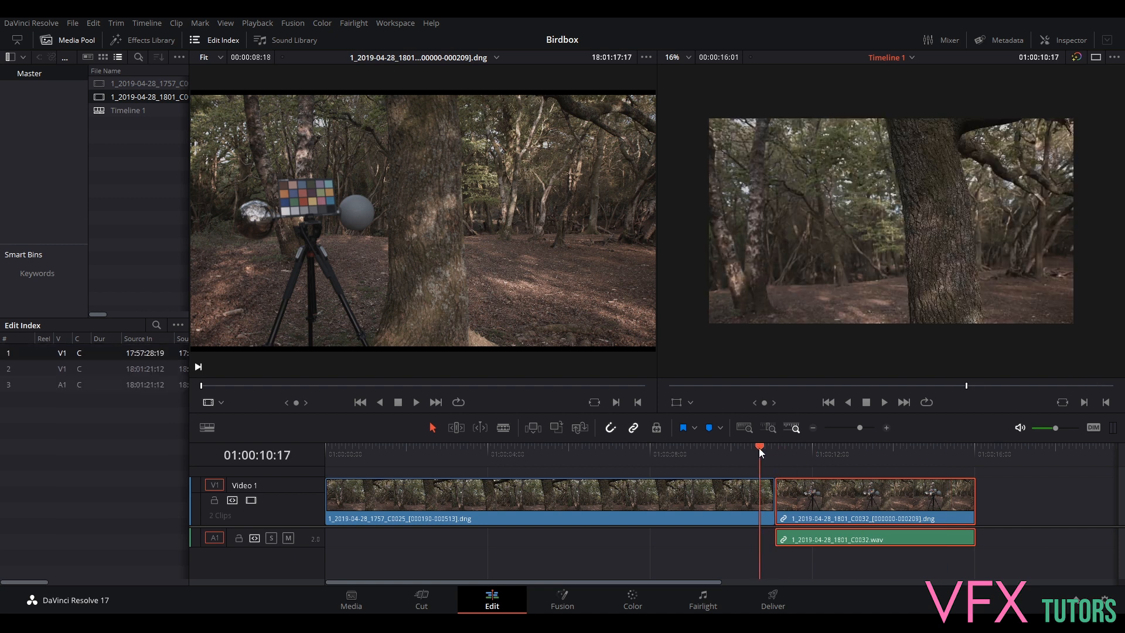
scroll(776, 469, "up", 3)
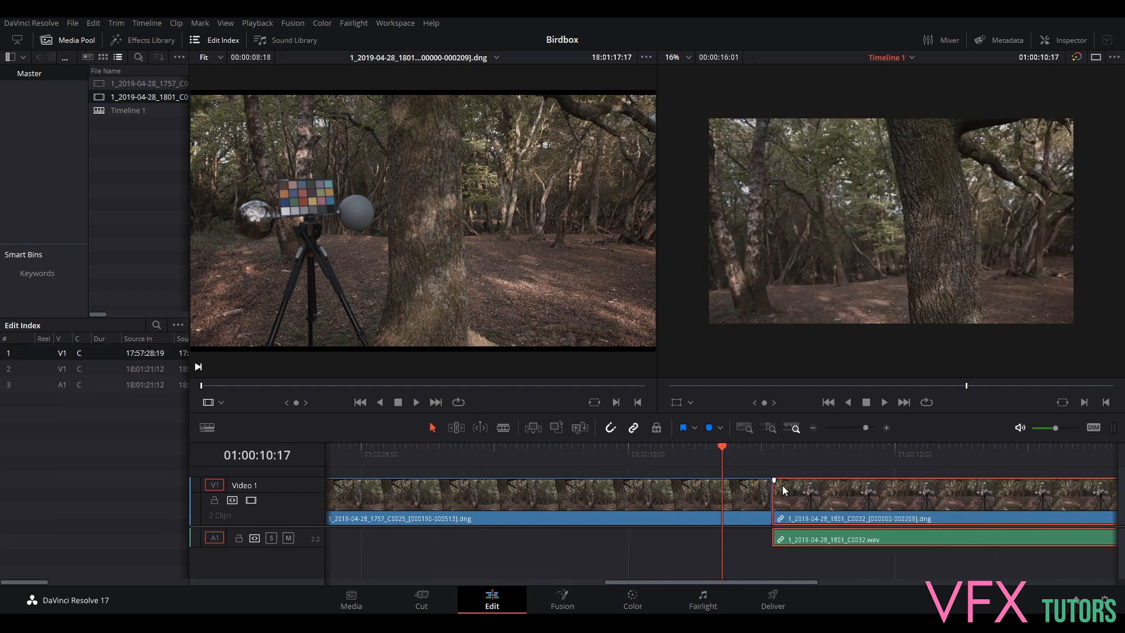
- Trim the lighting reference clip's end to timeline timecode 01:00:11:05, leaving a three-frame clip
left_click_drag(720, 444, 795, 449)
scroll(937, 494, "down", 3)
left_click_drag(941, 500, 723, 502)
scroll(694, 502, "up", 4)
mouse_move(722, 446)
left_mouse_down()
mouse_move(651, 452)
mouse_move(706, 454)
mouse_move(681, 453)
mouse_move(700, 463)
mouse_move(610, 461)
mouse_move(720, 461)
left_mouse_up()
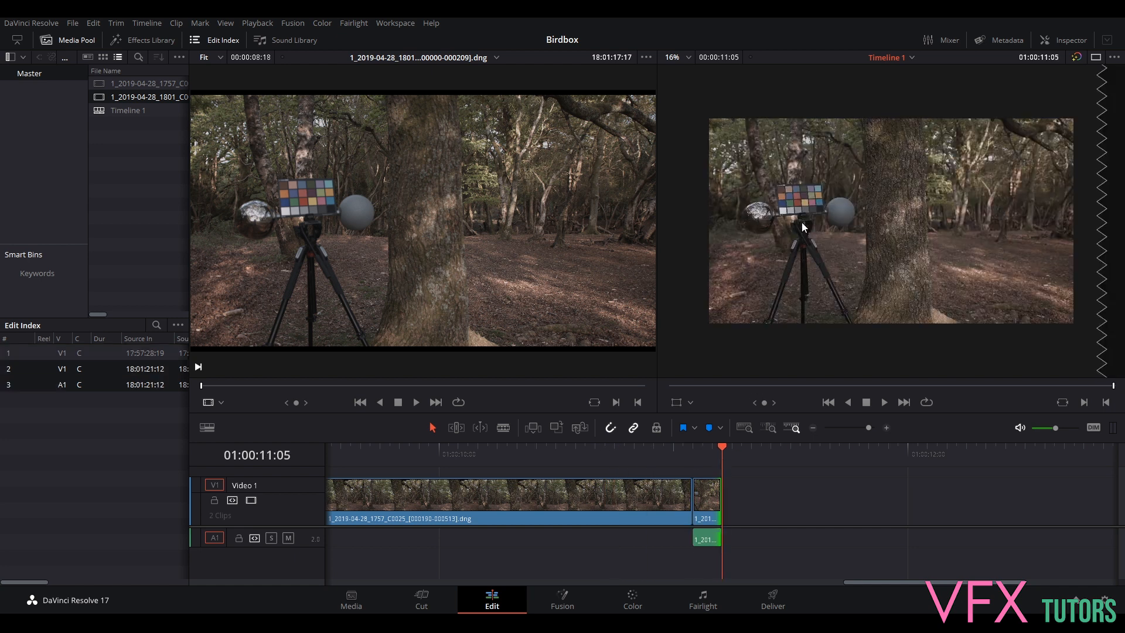
- Examine the shortened lighting reference clip up close and review its place at the end of the timeline
scroll(802, 223, "up", 5)
scroll(863, 211, "down", 3)
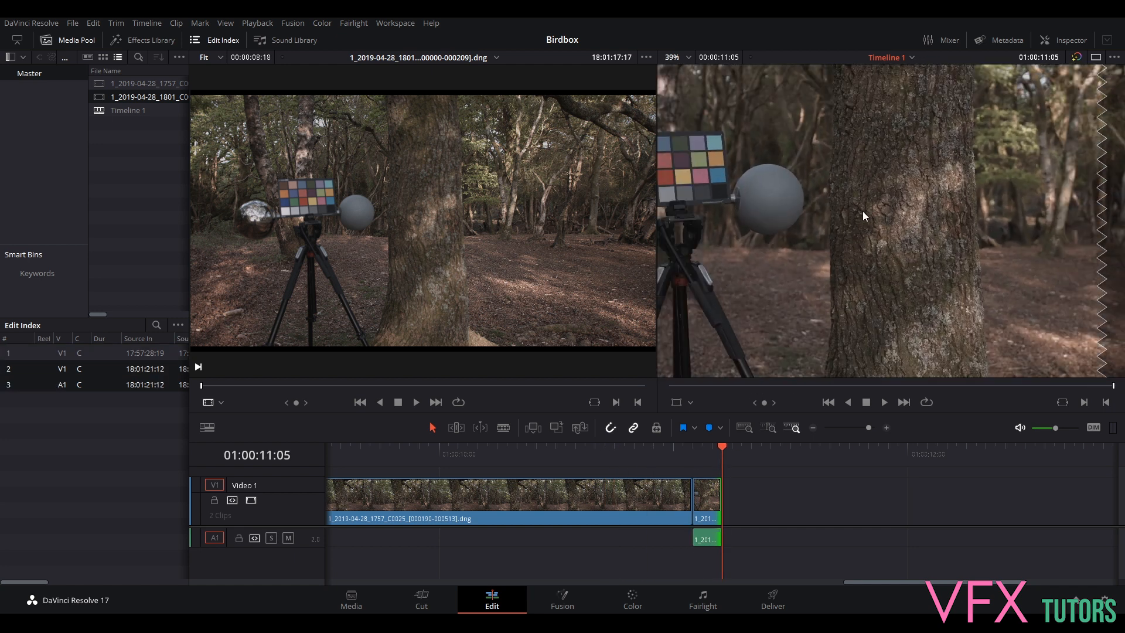
left_click_drag(725, 449, 762, 487)
scroll(761, 487, "down", 2)
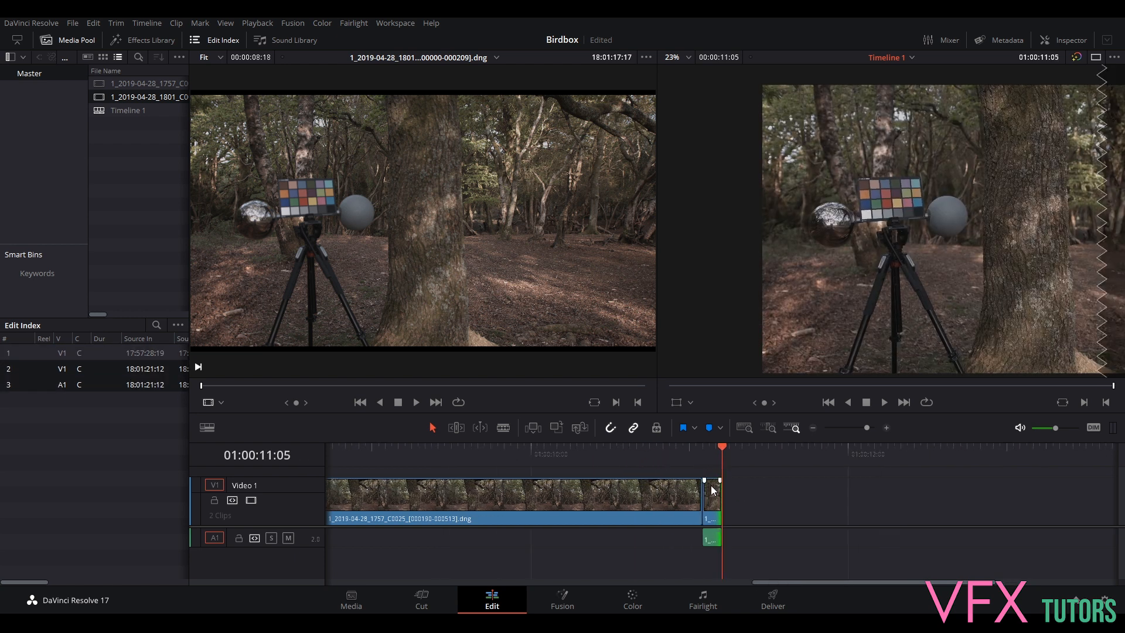
scroll(762, 493, "down", 2)
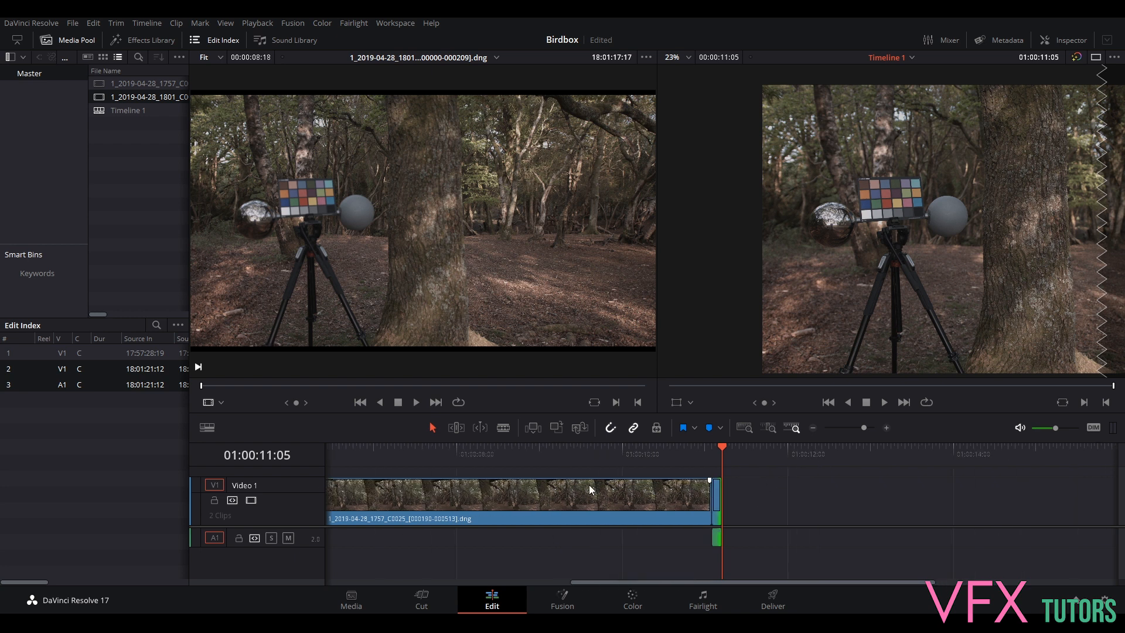
scroll(792, 583, "down", 1)
left_click_drag(791, 582, 652, 584)
scroll(689, 532, "down", 1)
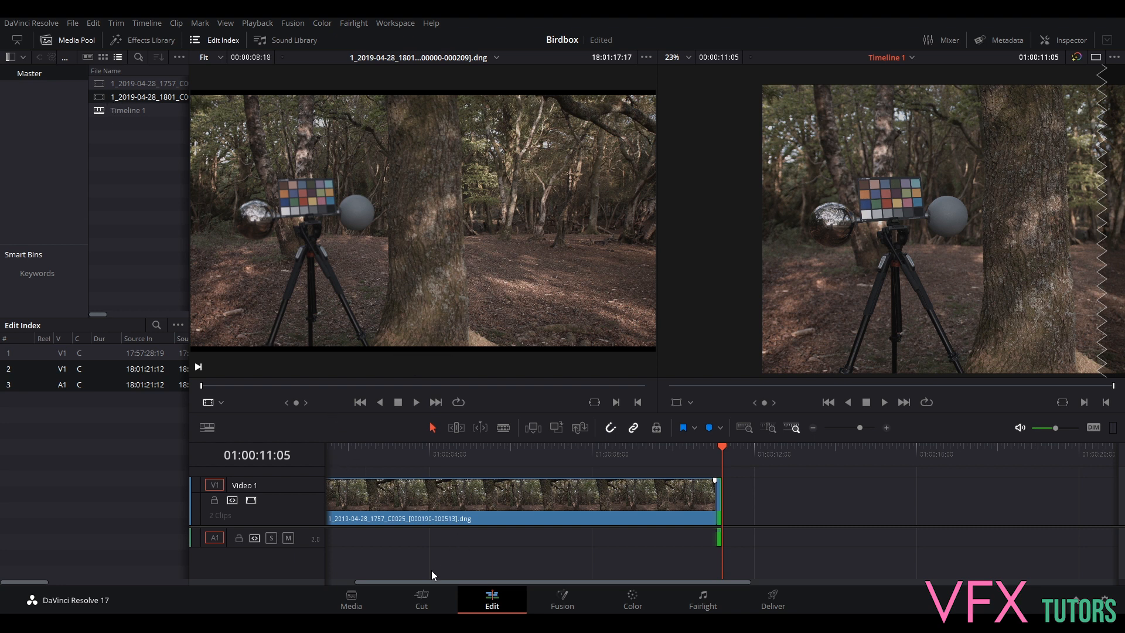
- Browse the media storage to the VFXCoreSkills/Rushes/Extra/Charts folder
left_click(351, 598)
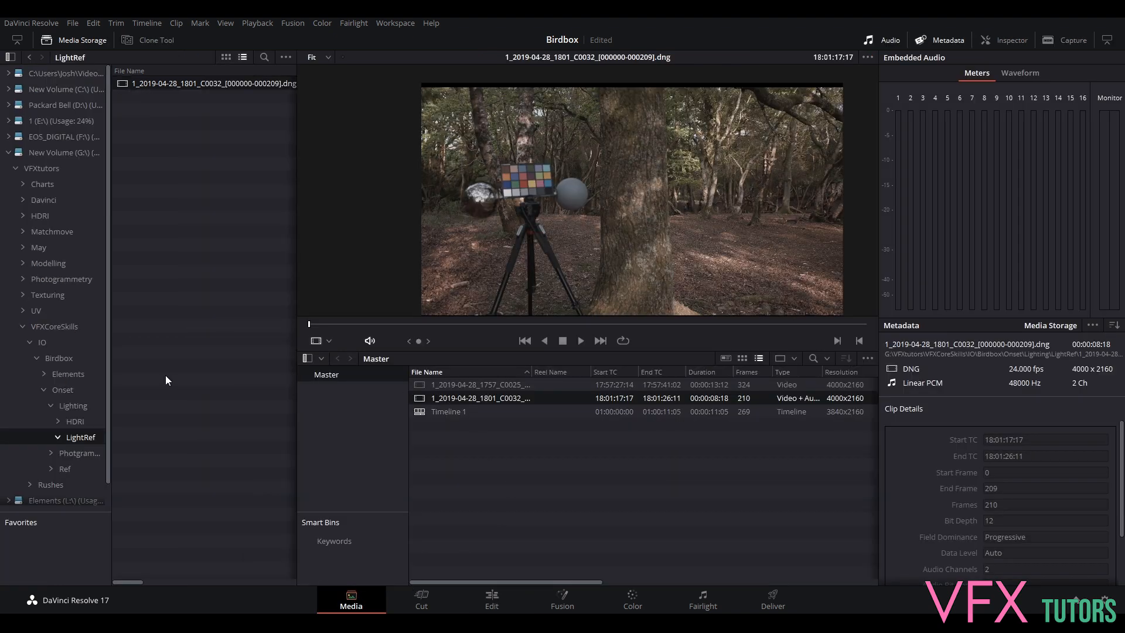
left_click(51, 406)
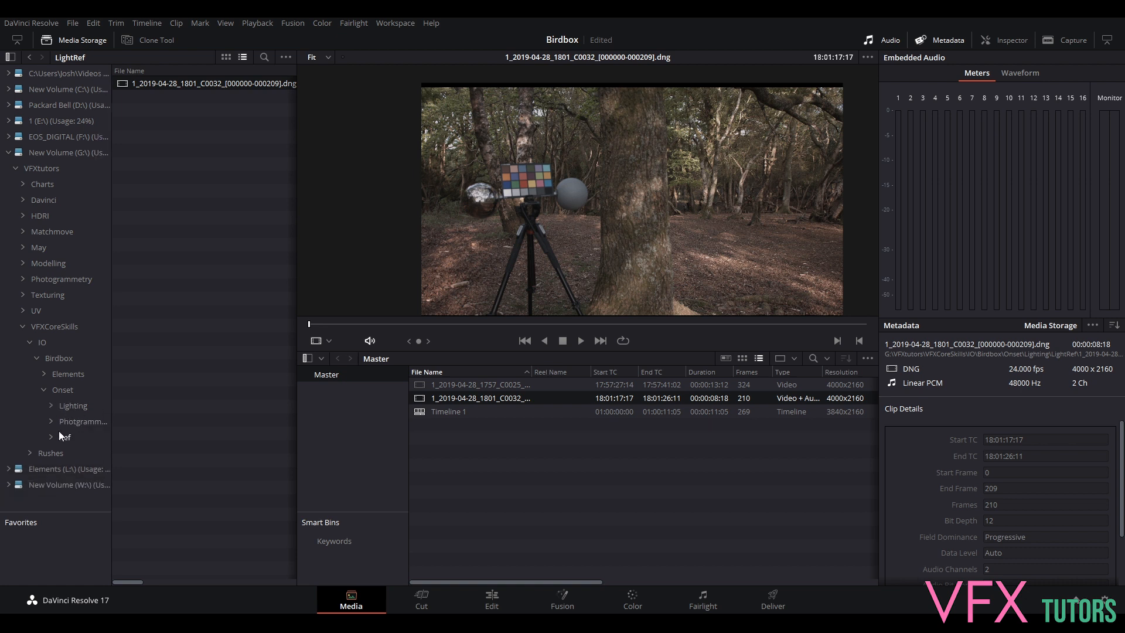
left_click(45, 390)
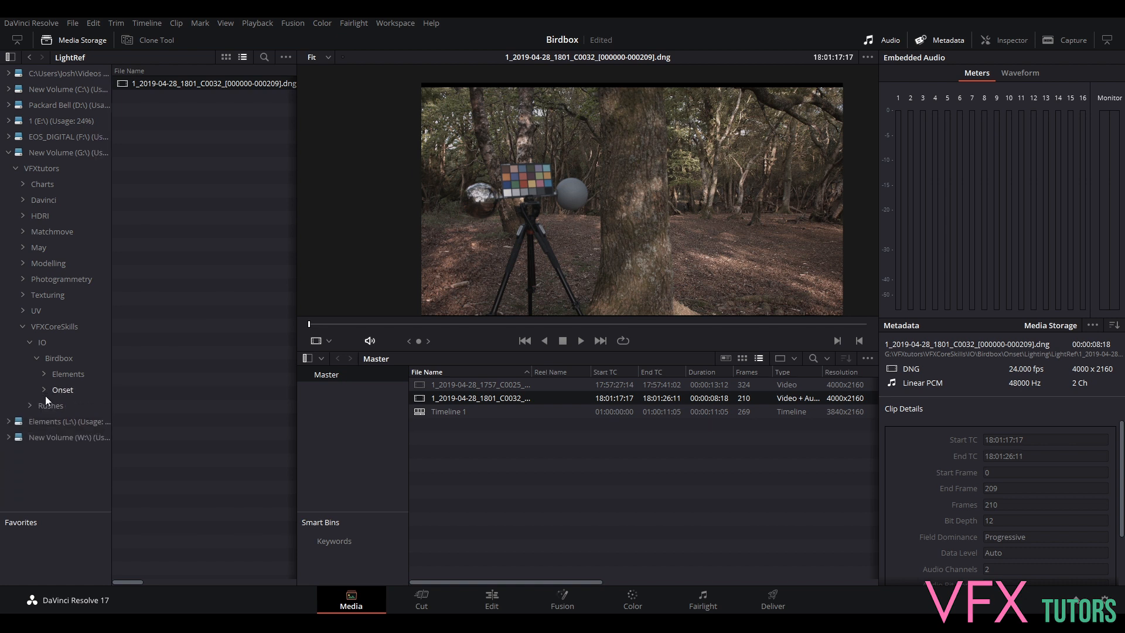
left_click(37, 359)
left_click(28, 374)
left_click(37, 420)
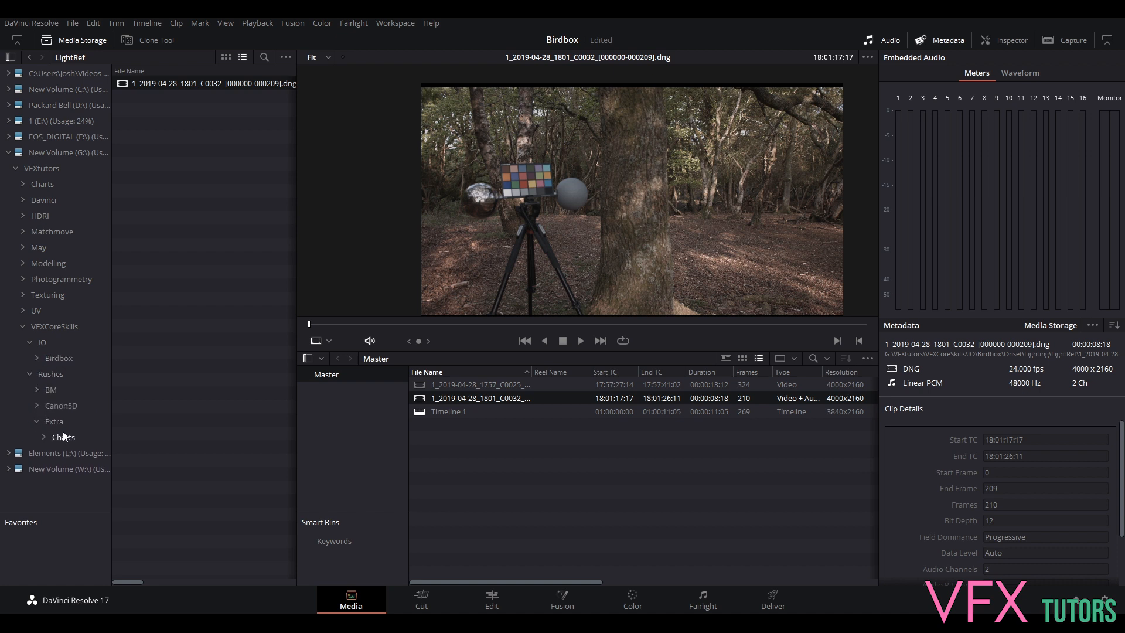
left_click(45, 437)
left_click(43, 436)
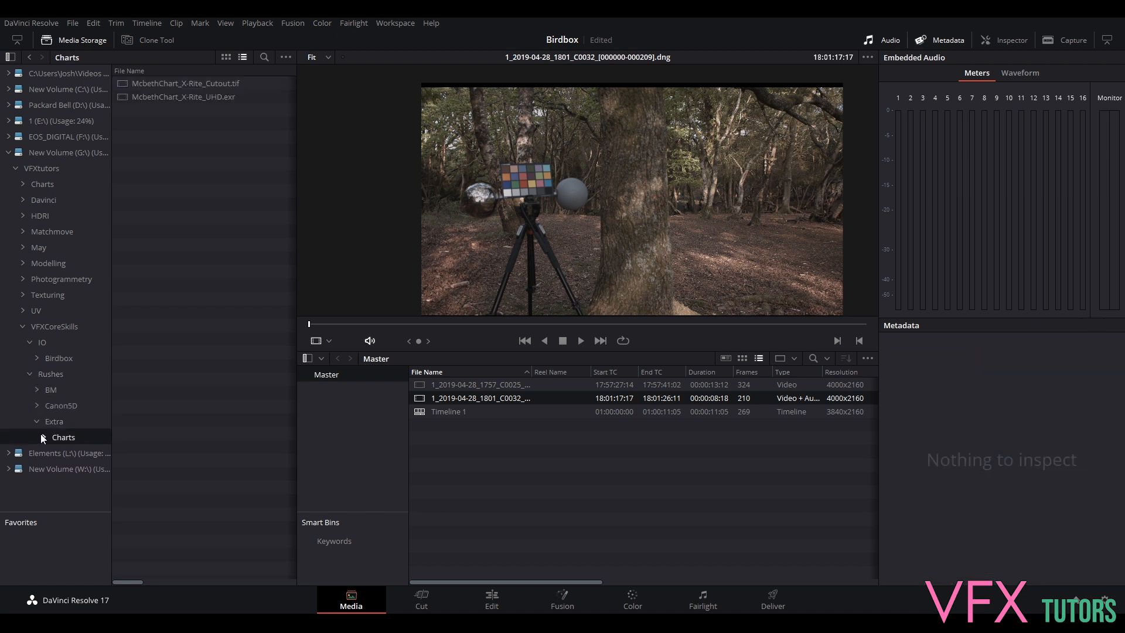
- Add McbethChart_X-Rite_UHD.exr to the media pool and place it on Video 1 directly after the lighting reference clip
left_click(230, 95)
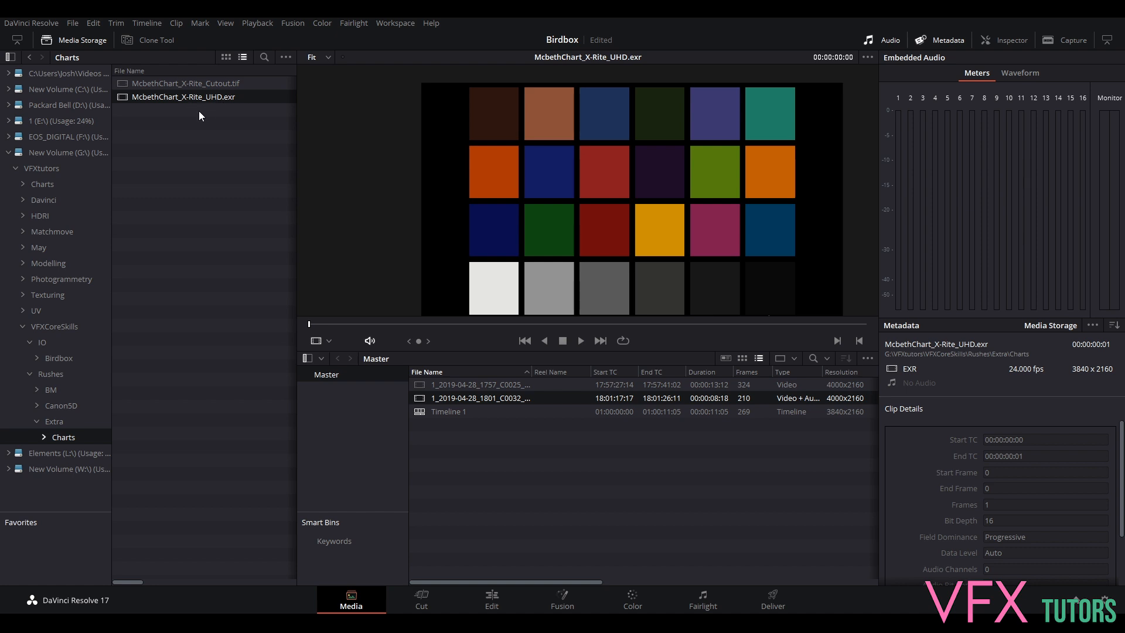
left_click_drag(183, 96, 440, 448)
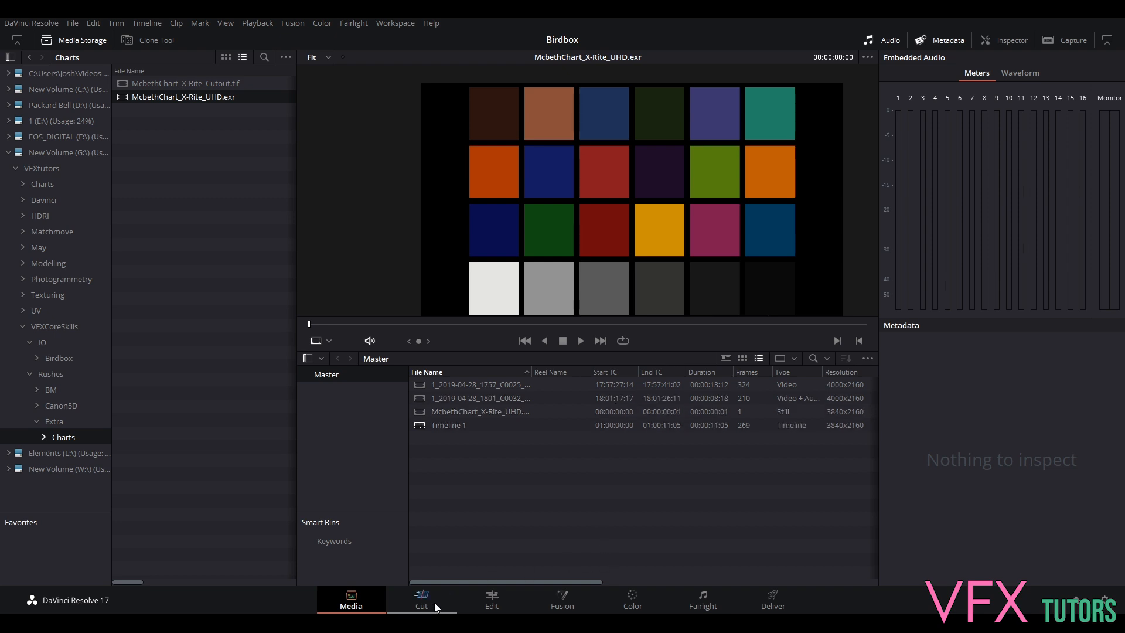
left_click(494, 601)
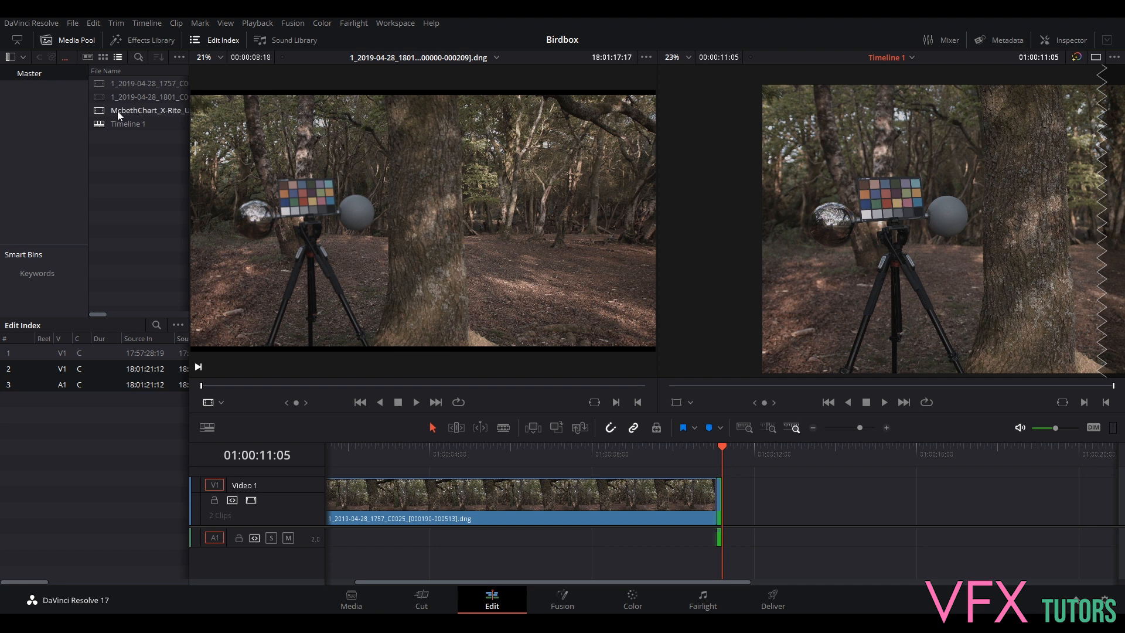
left_click_drag(158, 113, 743, 483)
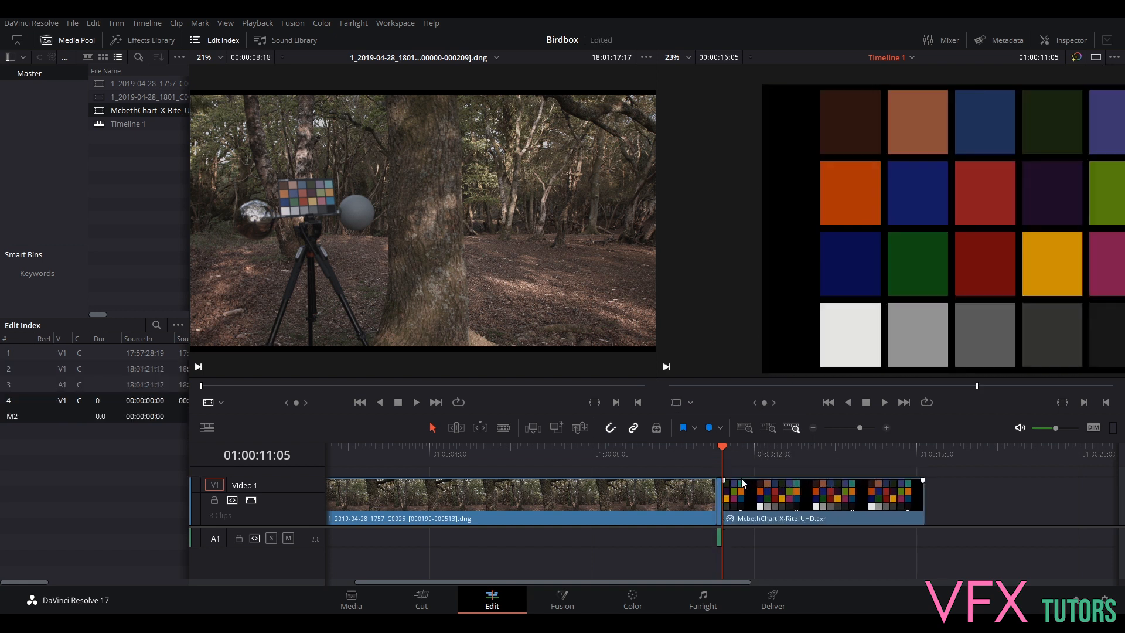
- Trim the colour chart still's end to timeline timecode 01:00:11:08, leaving three frames
scroll(844, 493, "up", 4)
scroll(1051, 515, "down", 1)
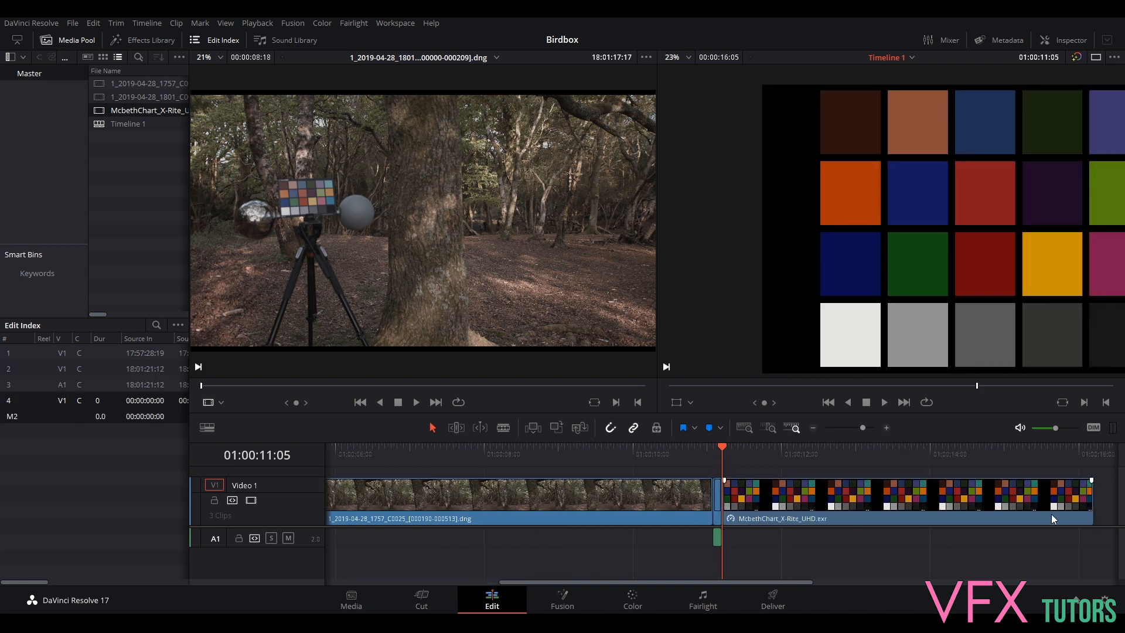
left_click_drag(1089, 504, 740, 503)
scroll(742, 505, "up", 3)
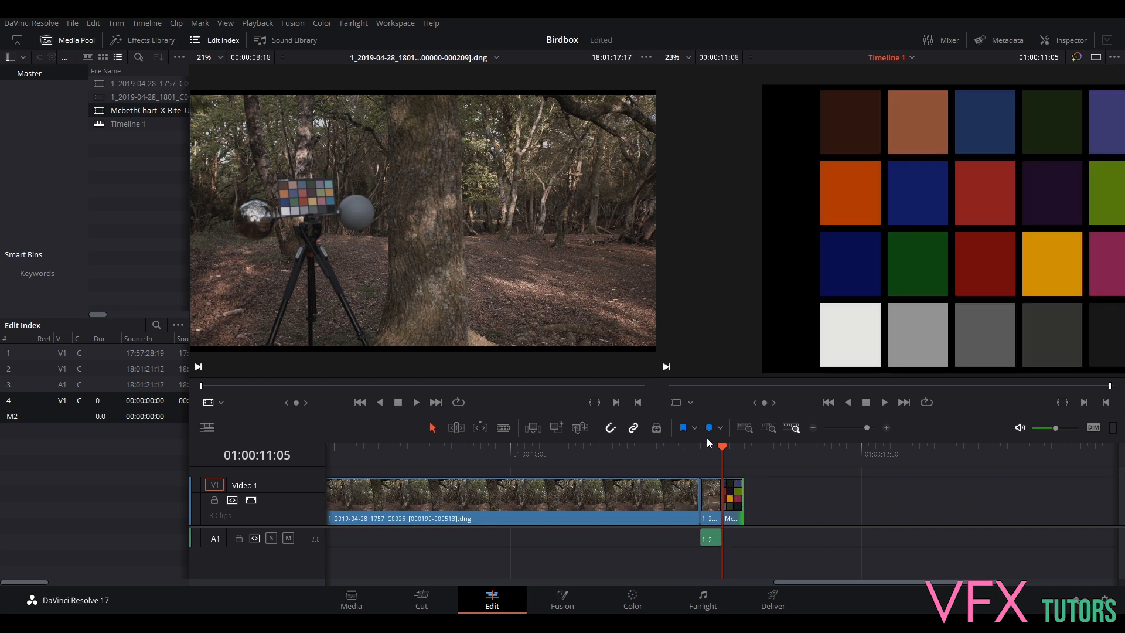
scroll(709, 468, "down", 2)
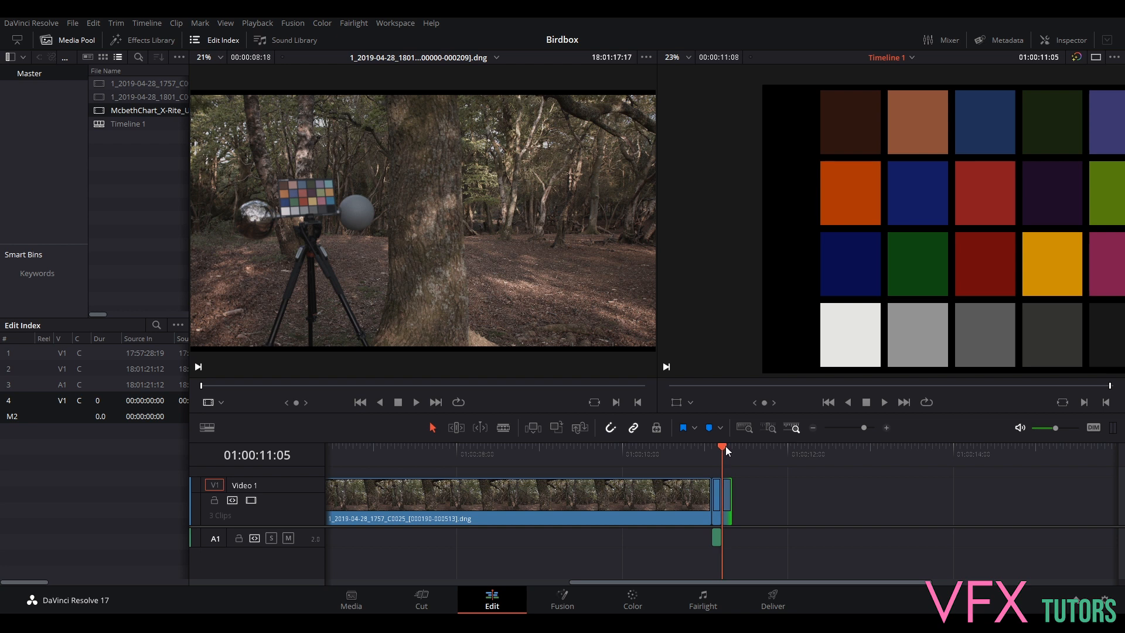
- Fit the whole timeline image in view and scrub between the forest footage, the lighting reference and the colour chart
left_click_drag(723, 448, 670, 448)
scroll(962, 268, "down", 3)
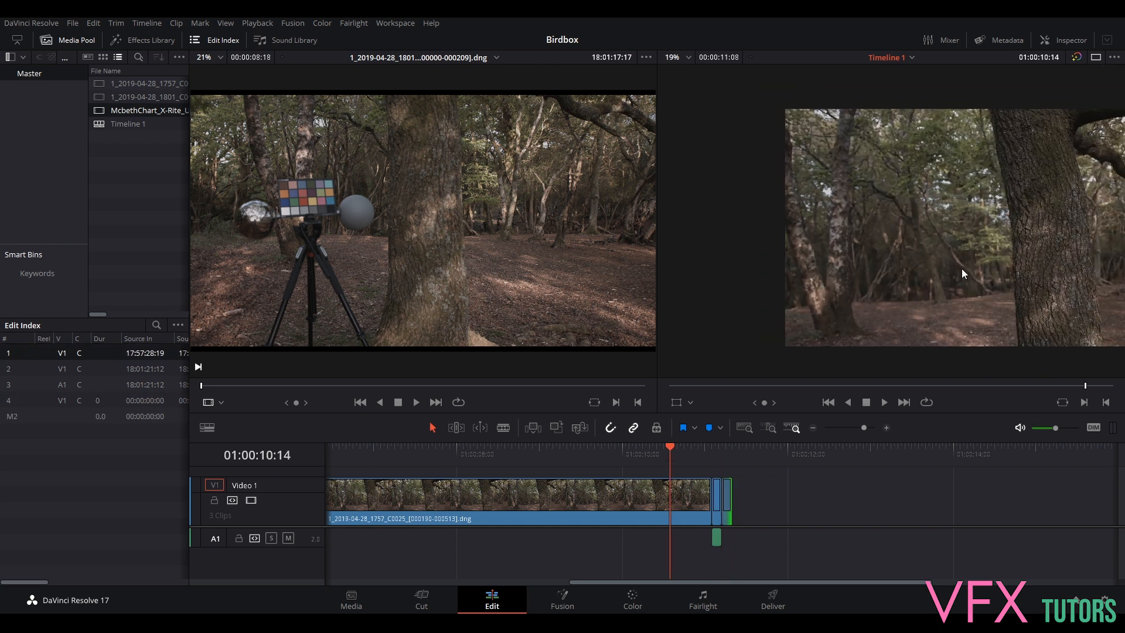
scroll(940, 259, "down", 3)
scroll(997, 262, "up", 2)
left_click_drag(1034, 262, 915, 262)
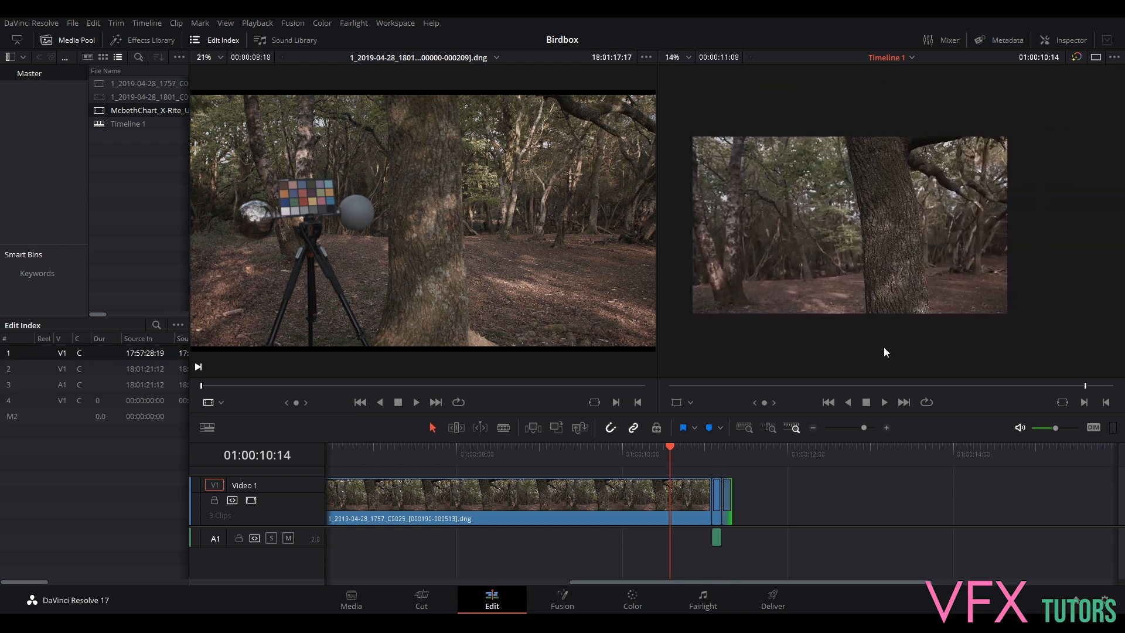
left_click_drag(672, 448, 710, 453)
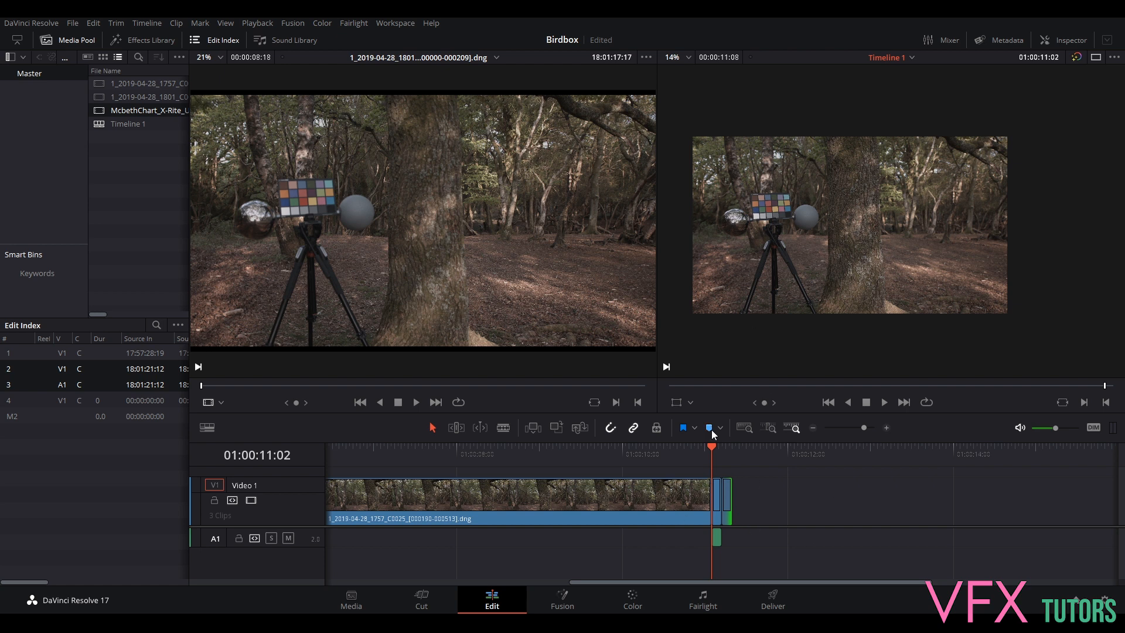
left_click_drag(712, 445, 686, 449)
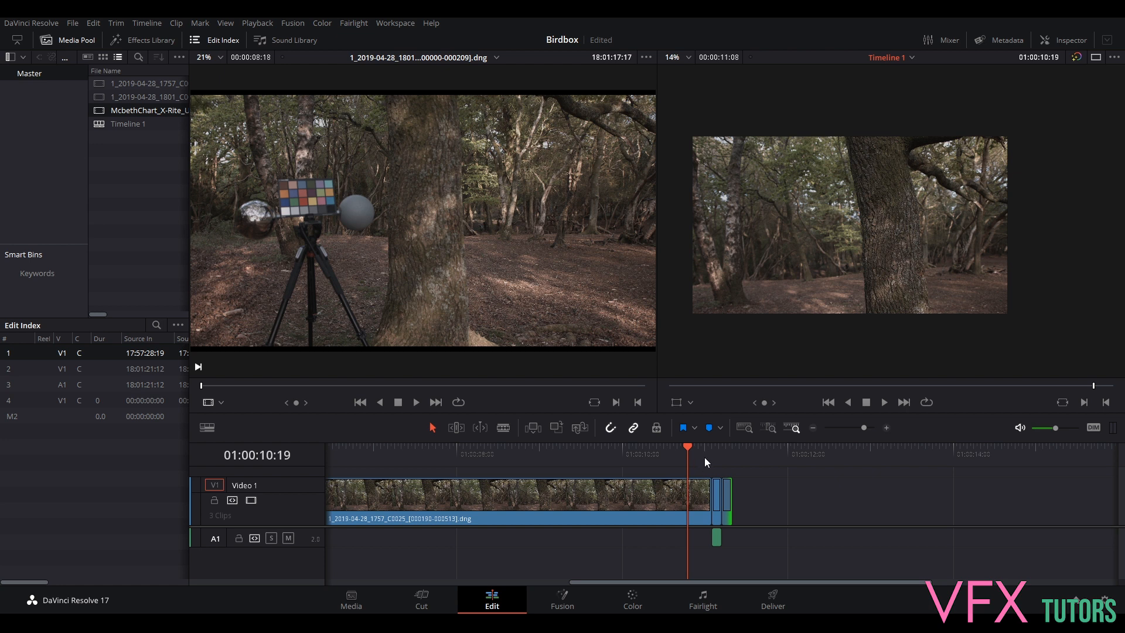
left_click_drag(687, 446, 722, 456)
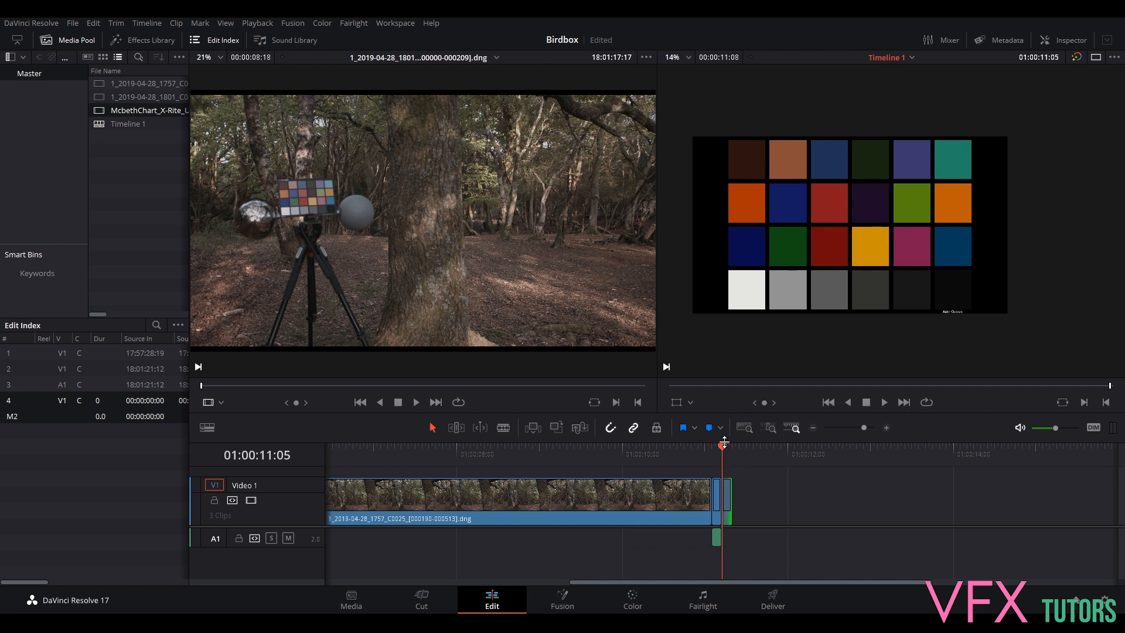
- Play the forest footage from 01:00:06:15 and view it enlarged
left_click_drag(724, 445, 370, 466)
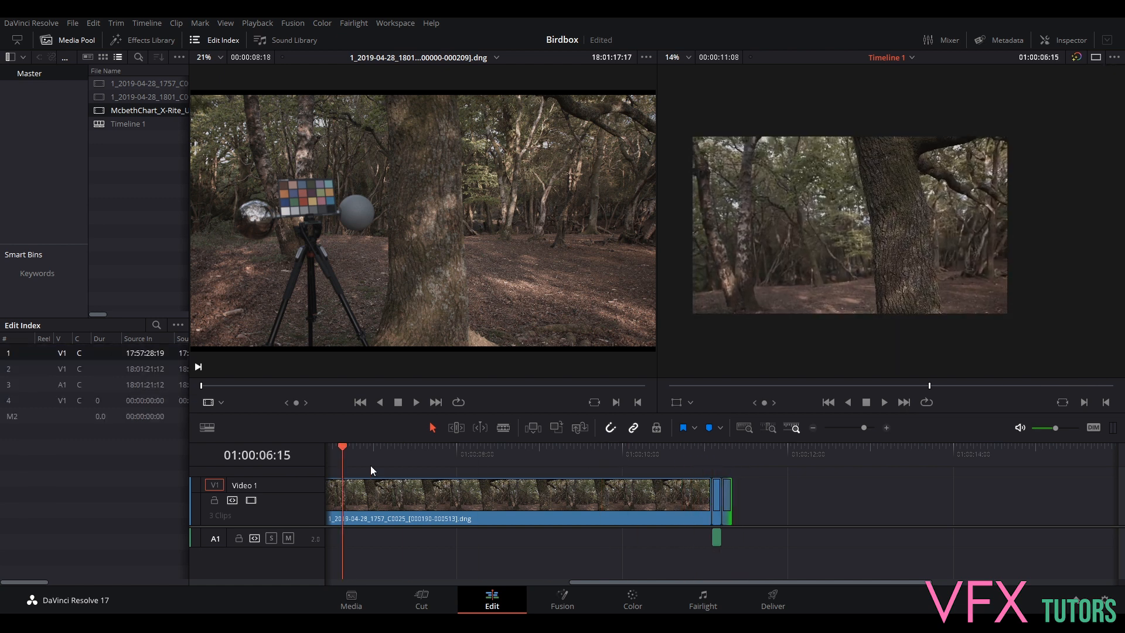
left_click(885, 402)
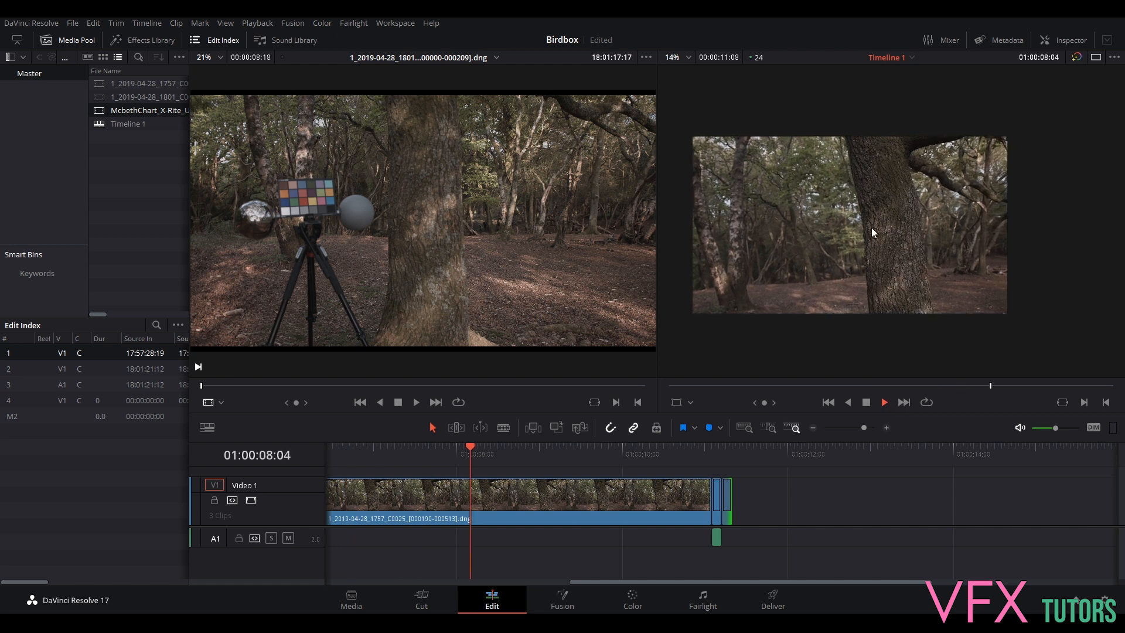
scroll(871, 227, "up", 2)
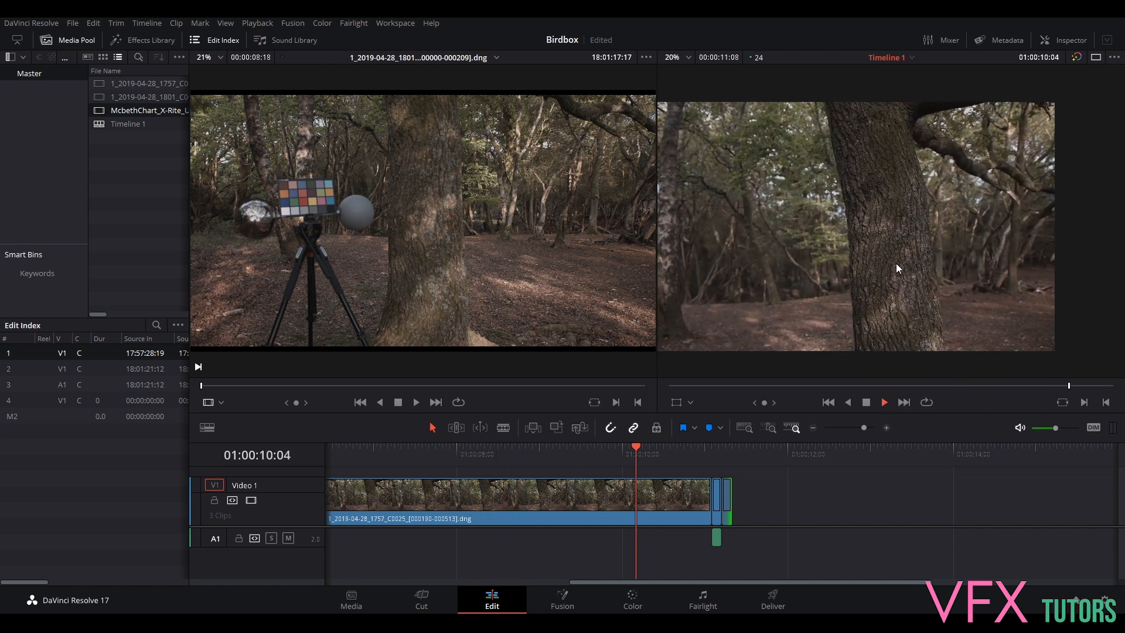
- Review the lighting reference and the colour chart still, and return the playhead to 01:00:10:13 in the first clip
left_click_drag(730, 457, 706, 448)
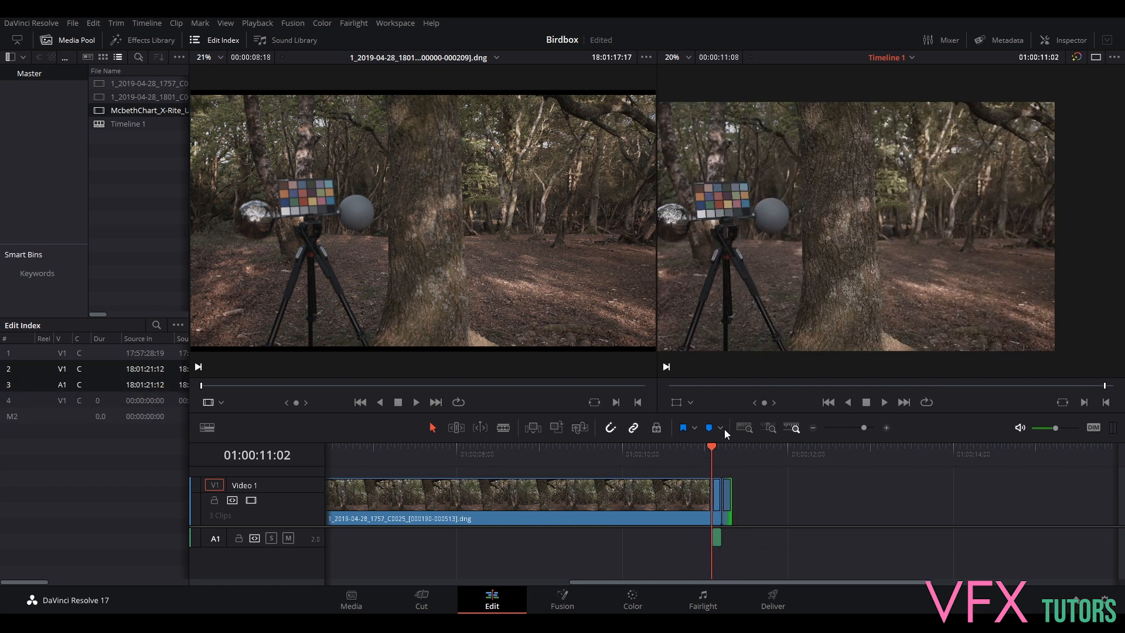
left_click_drag(711, 446, 722, 450)
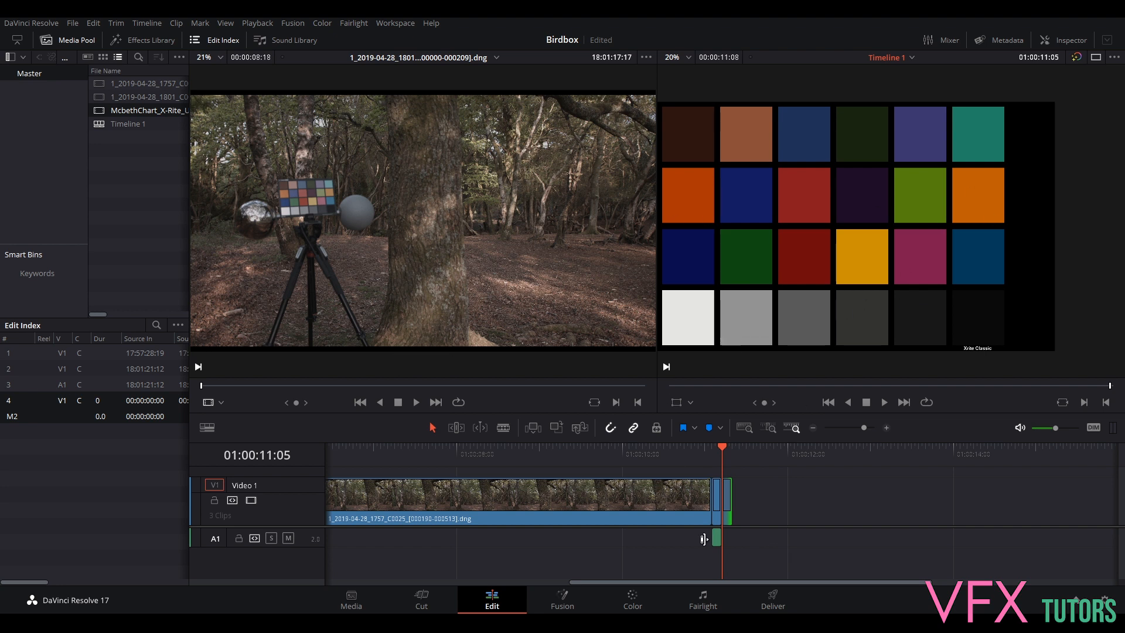
left_click_drag(721, 447, 667, 451)
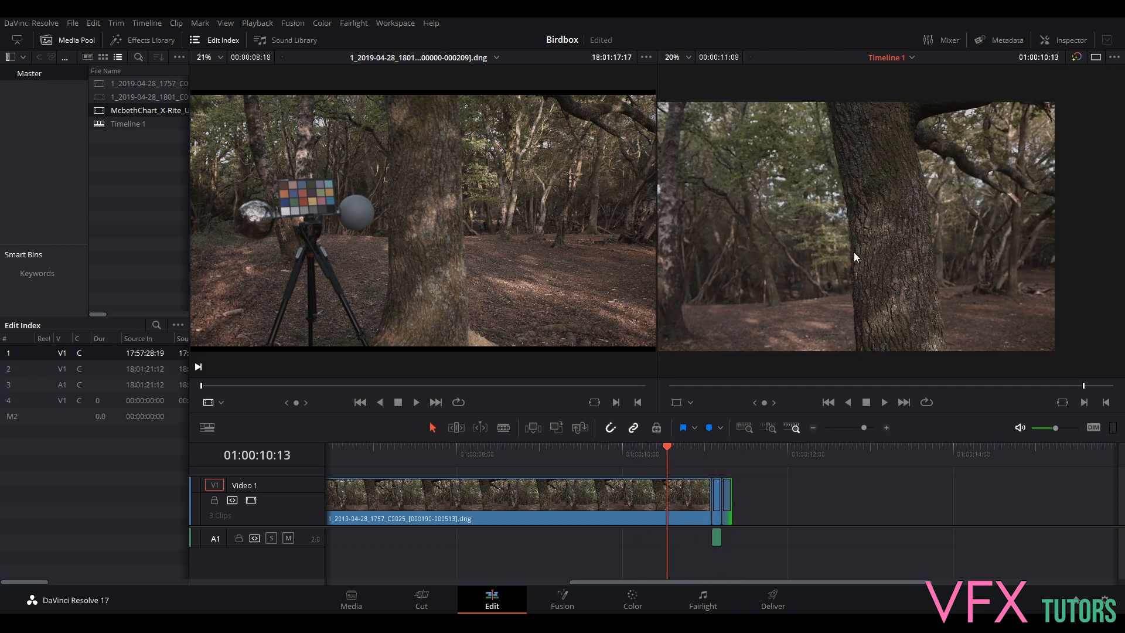
scroll(853, 252, "down", 2)
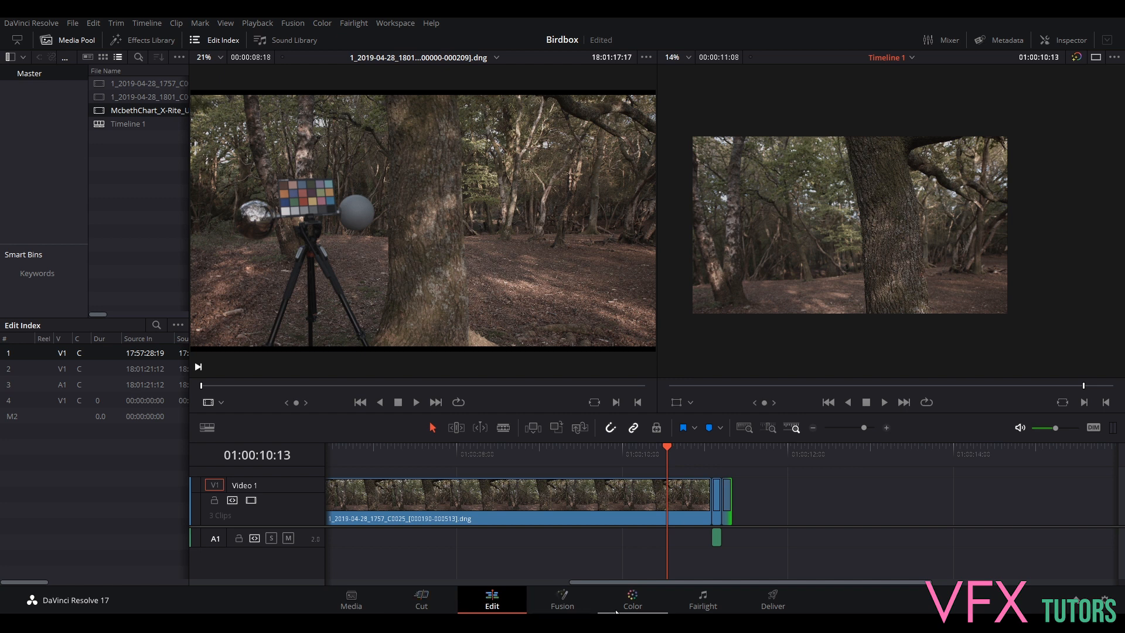
- Open the first clip in the Color workspace and enlarge its image and its node graph
left_click(634, 599)
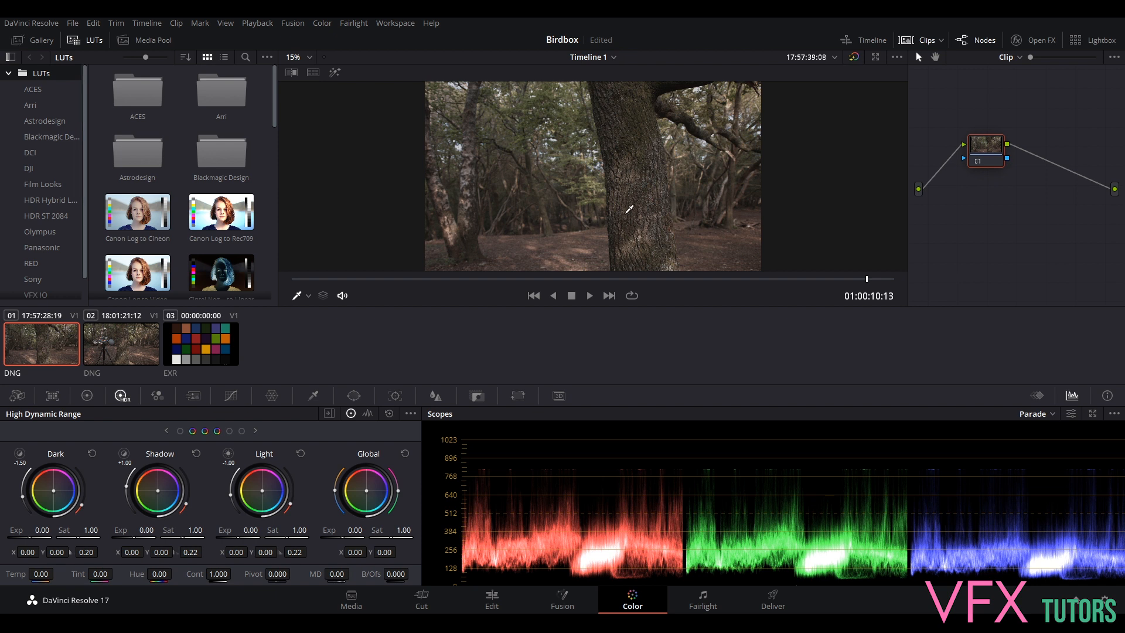
scroll(629, 207, "down", 1)
scroll(553, 199, "down", 1)
left_click_drag(552, 199, 585, 194)
scroll(596, 199, "up", 2)
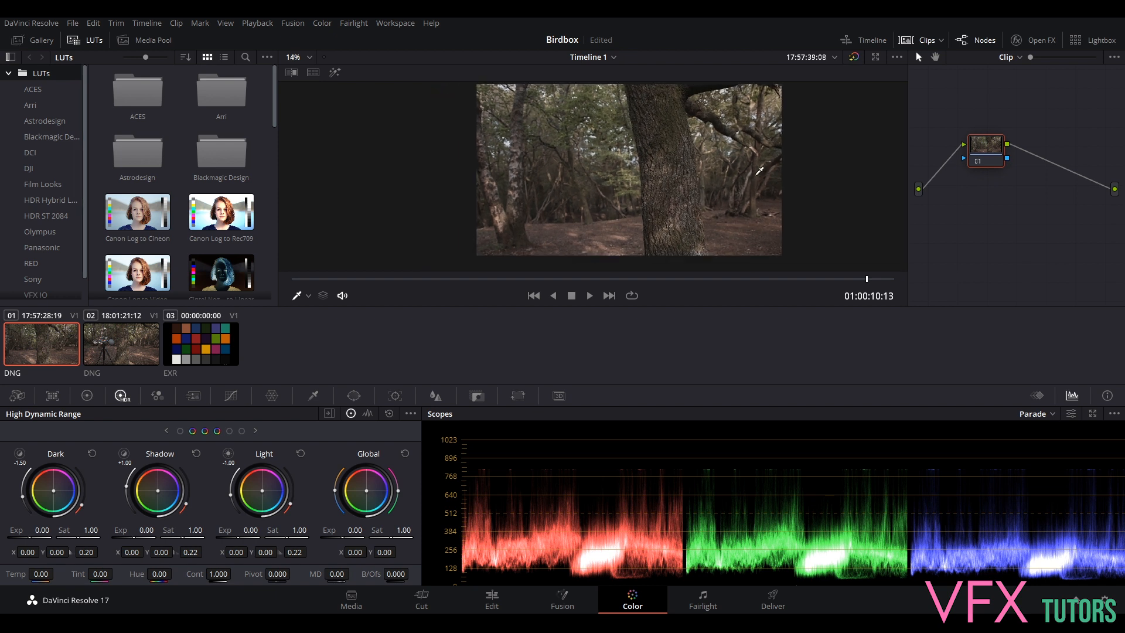
scroll(672, 171, "up", 2)
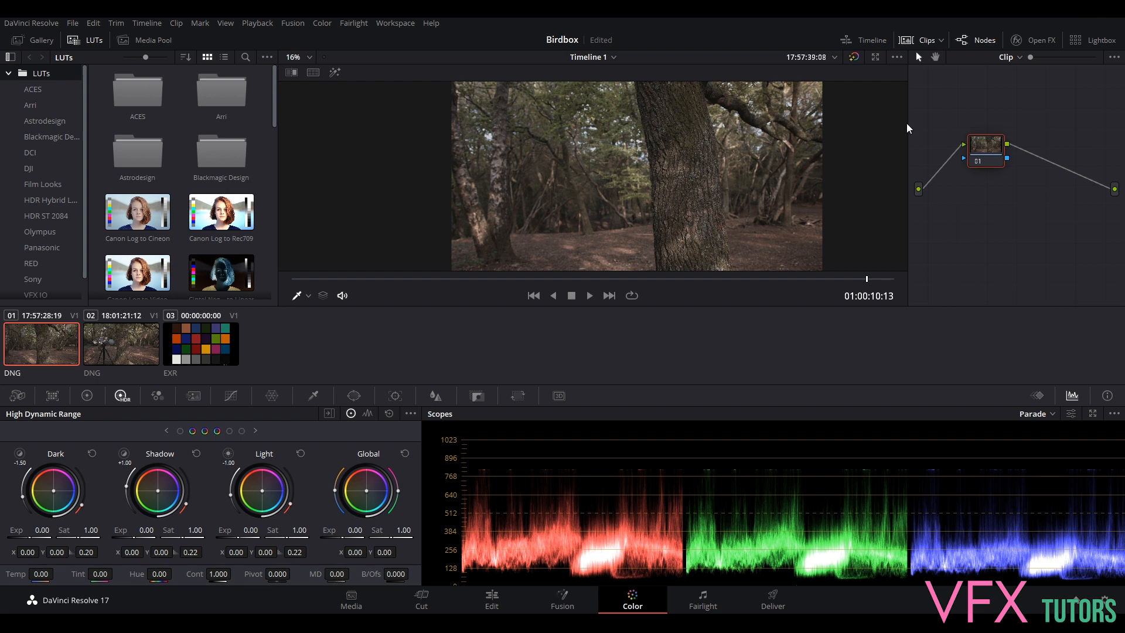
scroll(680, 157, "up", 1)
scroll(679, 157, "up", 2)
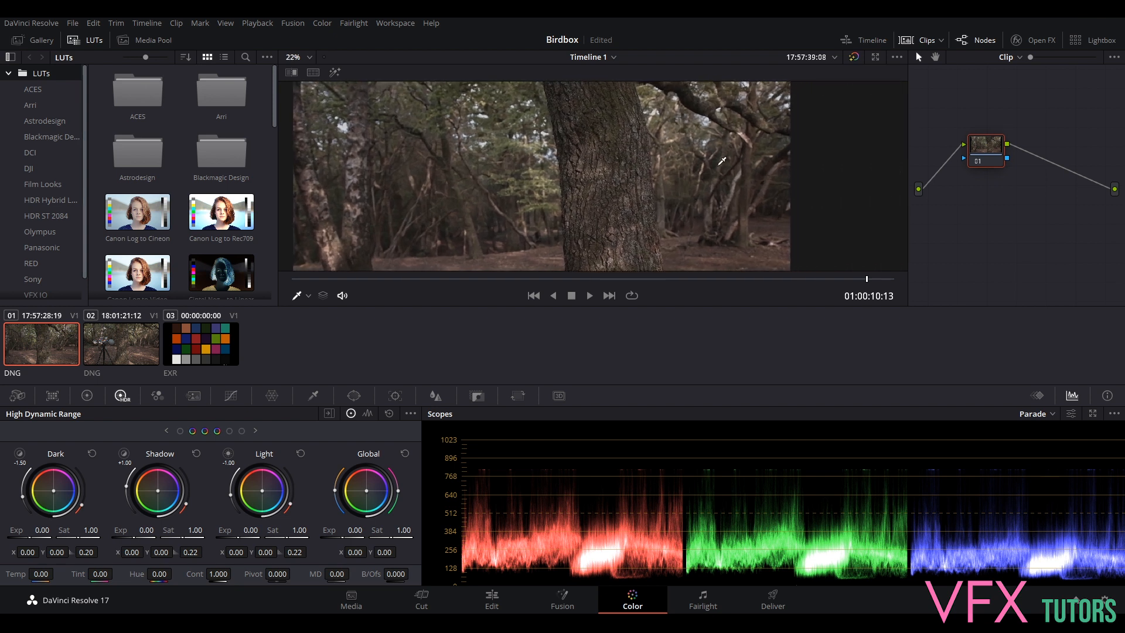
scroll(1022, 211, "up", 3)
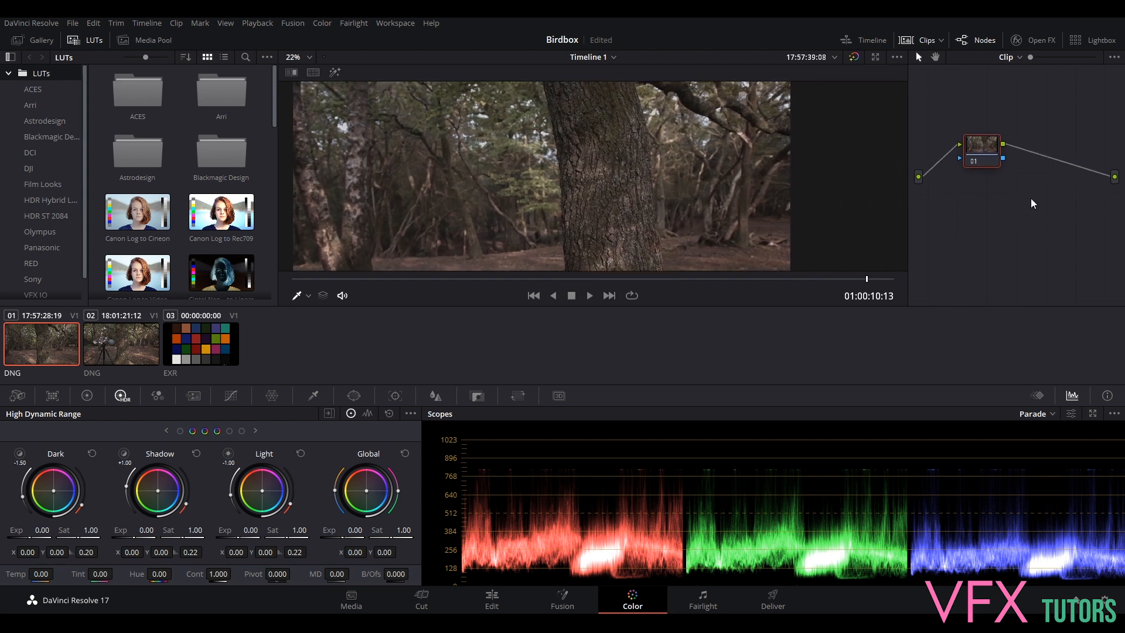
scroll(1003, 230, "up", 3)
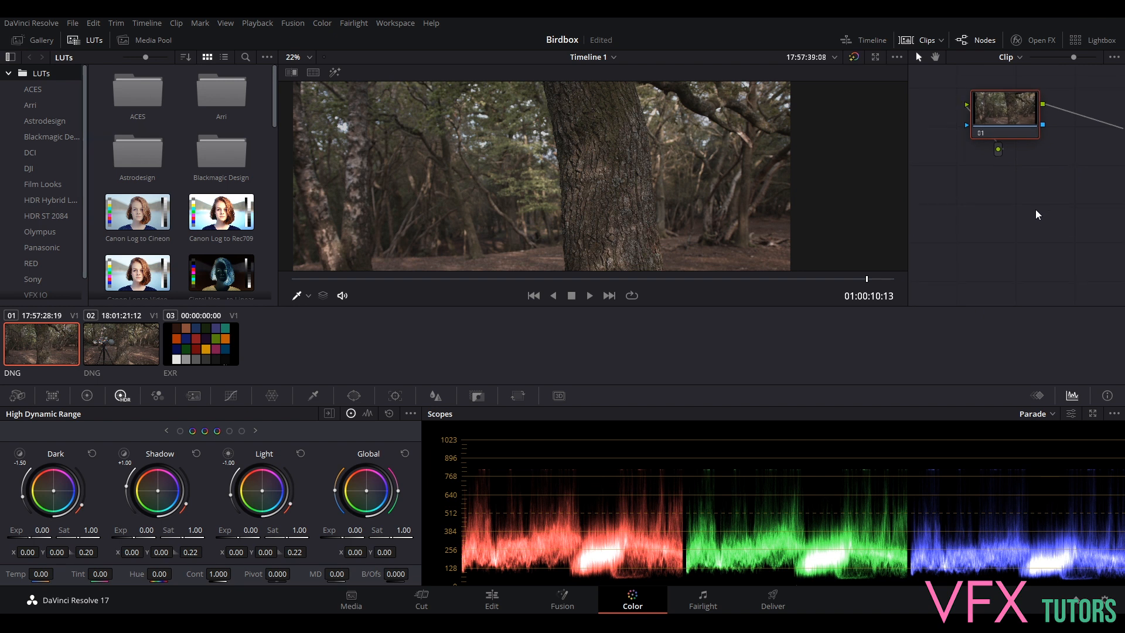
- Reposition the first clip's node in the graph so it lines up horizontally with the source input
left_click_drag(995, 128, 1064, 181)
left_click_drag(1066, 106, 1032, 125)
left_click_drag(1012, 165, 1008, 155)
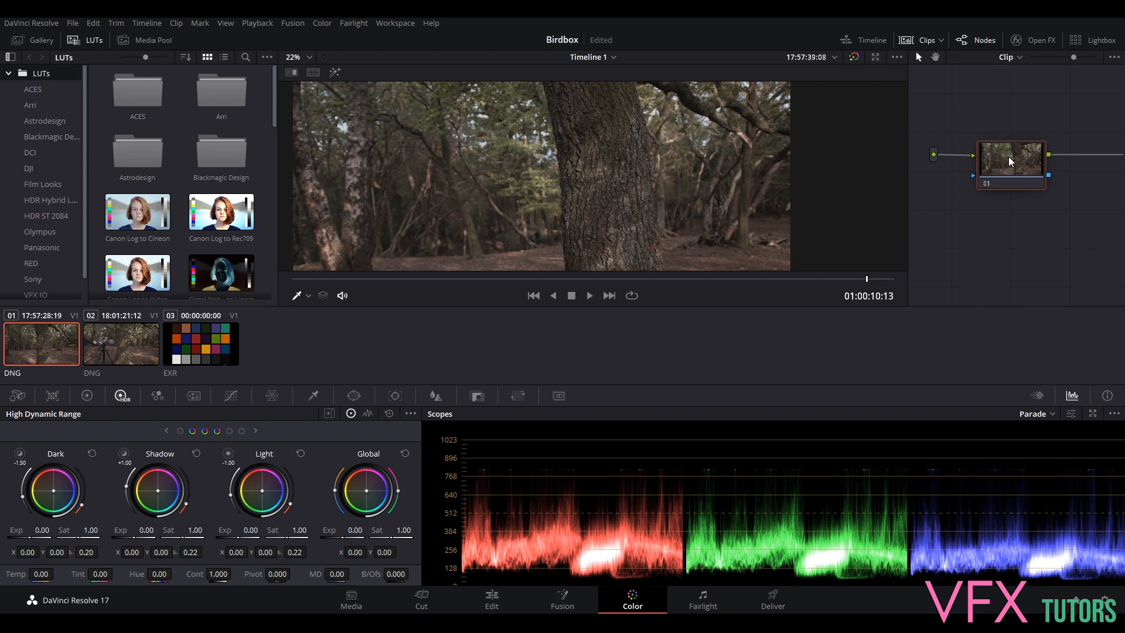
- Switch between the forest clip and the lighting reference, and examine the reference's colour chart, chrome sphere and grey sphere up close
left_click(120, 350)
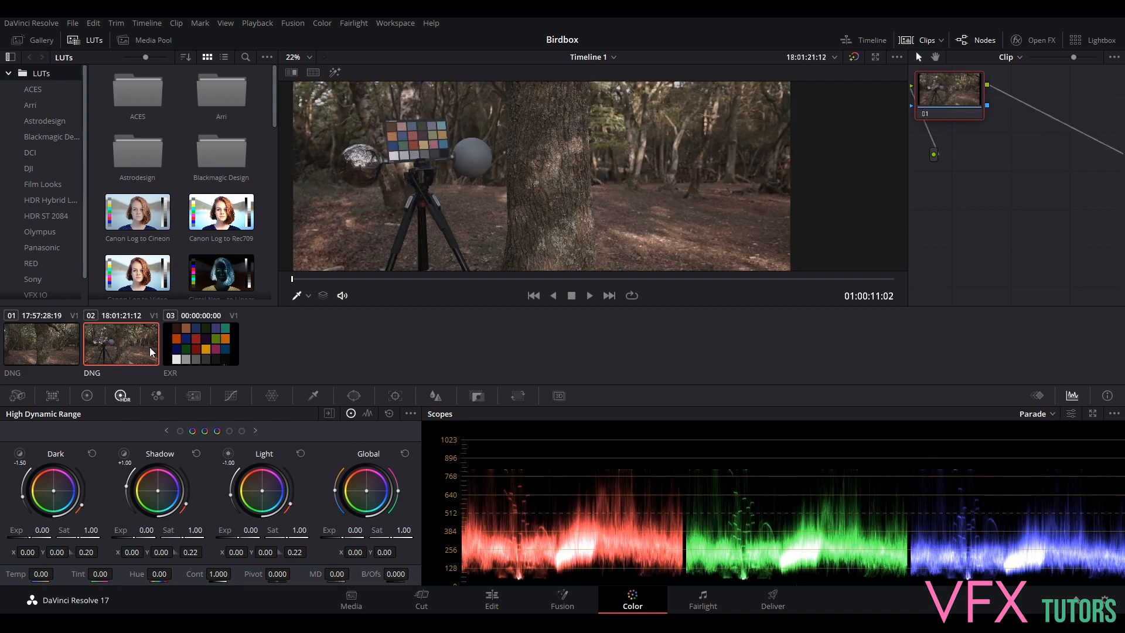
key("Up")
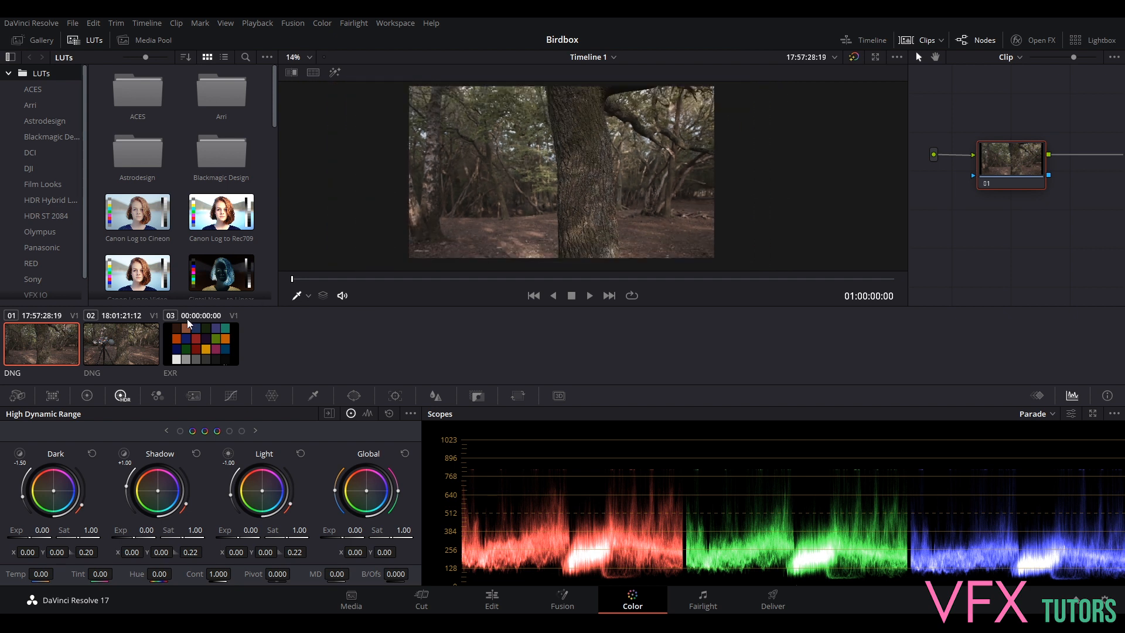
left_click(115, 349)
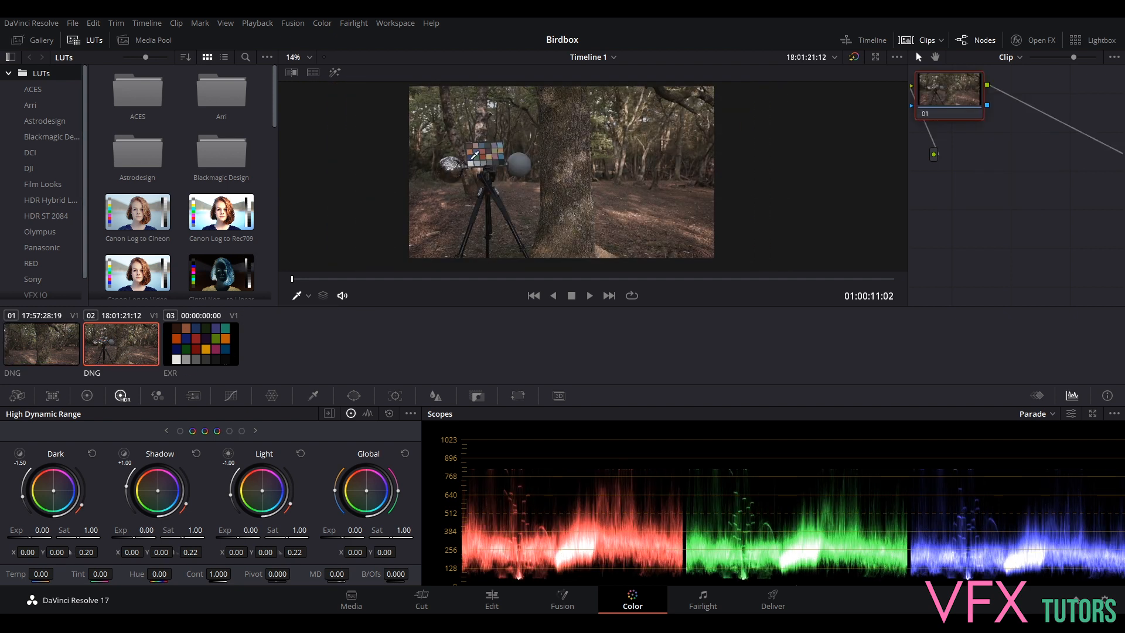
left_click_drag(590, 178, 780, 194)
scroll(741, 189, "up", 3)
scroll(780, 193, "up", 2)
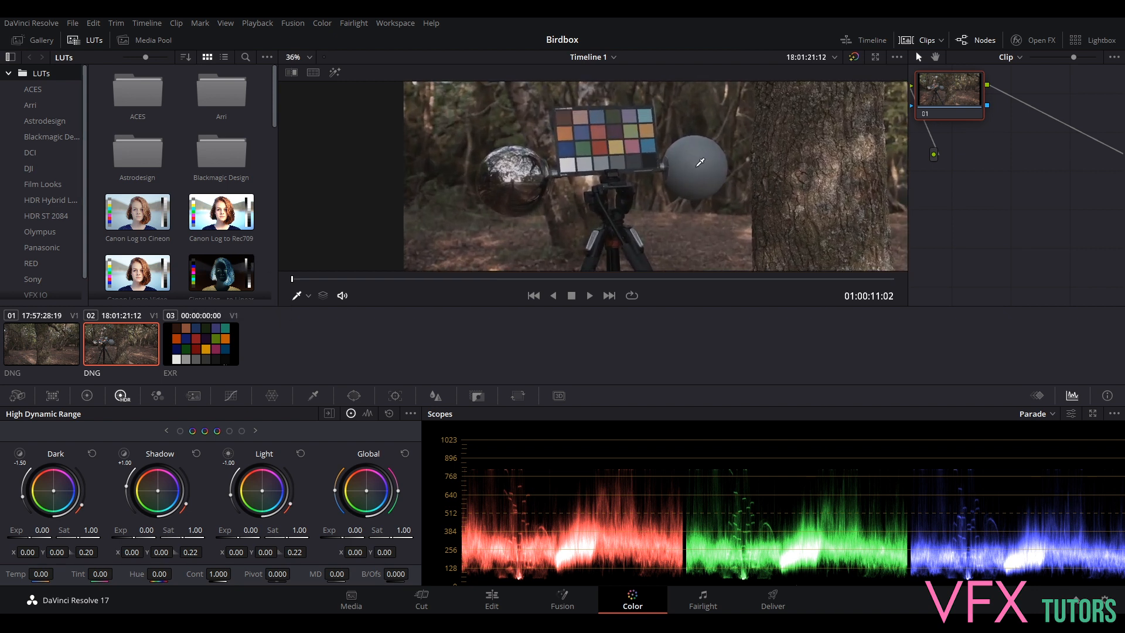
scroll(680, 162, "down", 5)
left_click_drag(793, 172, 754, 171)
scroll(749, 172, "down", 1)
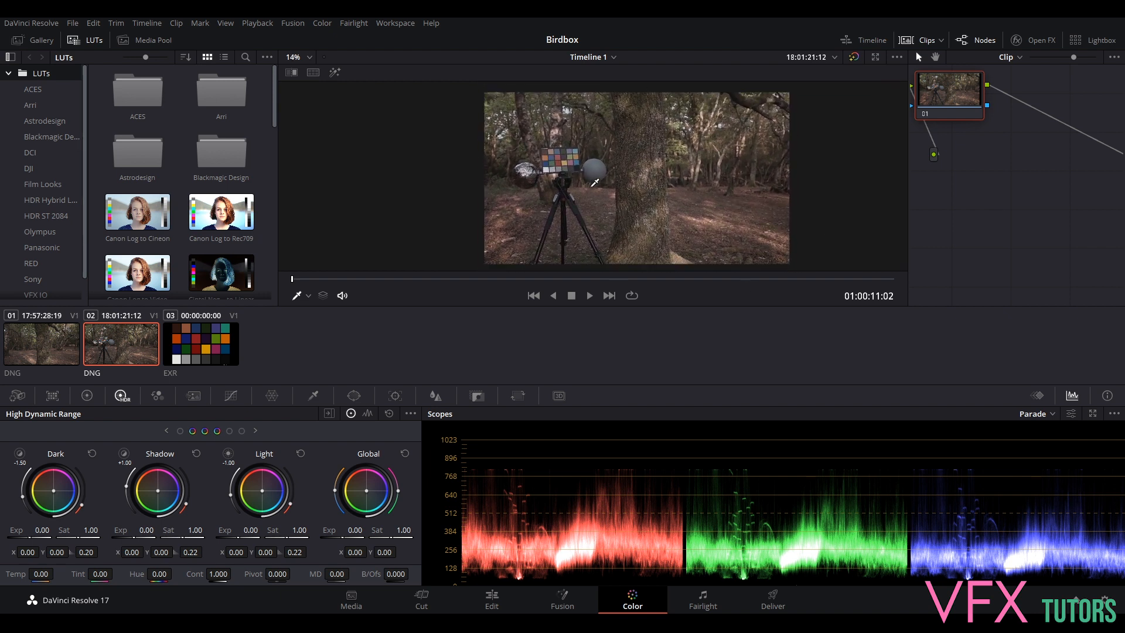
scroll(595, 182, "up", 1)
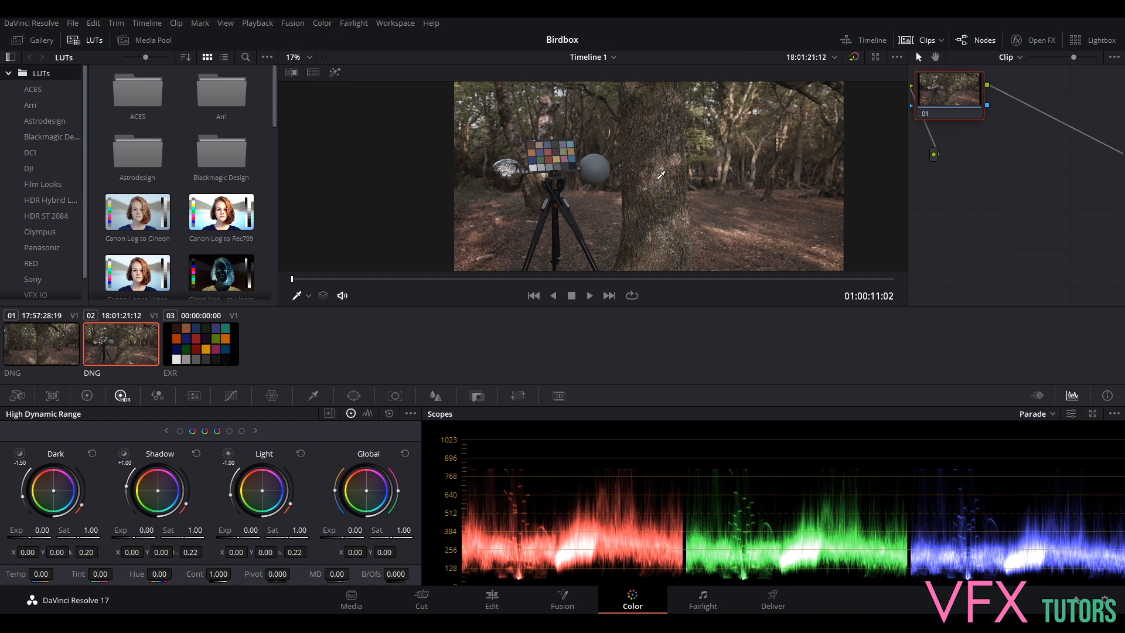
scroll(752, 154, "up", 2)
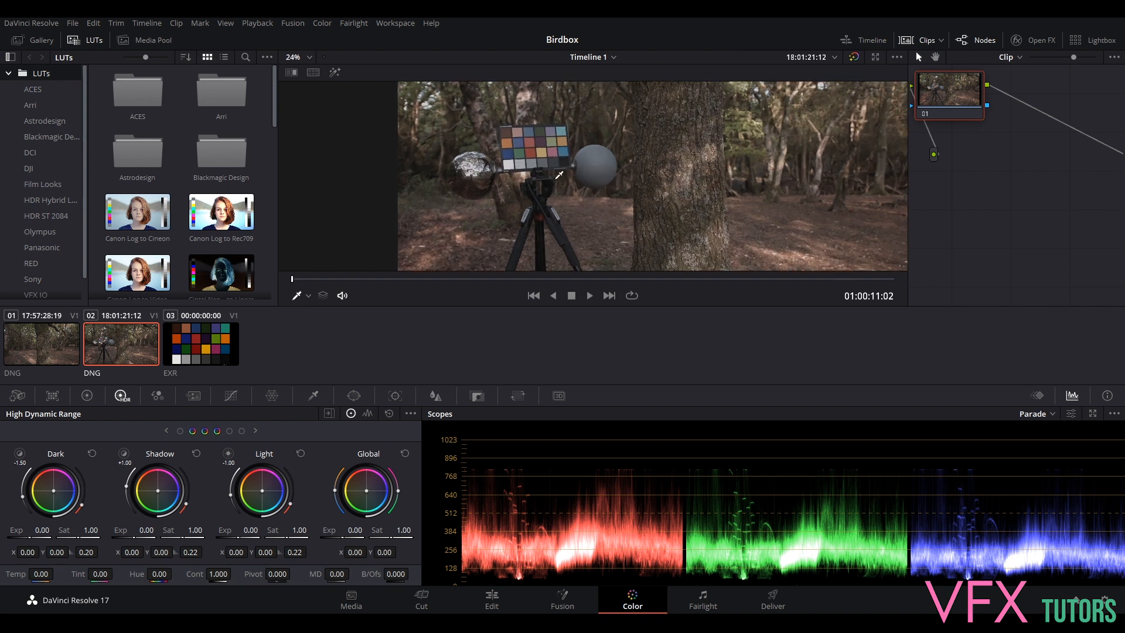
scroll(539, 185, "up", 3)
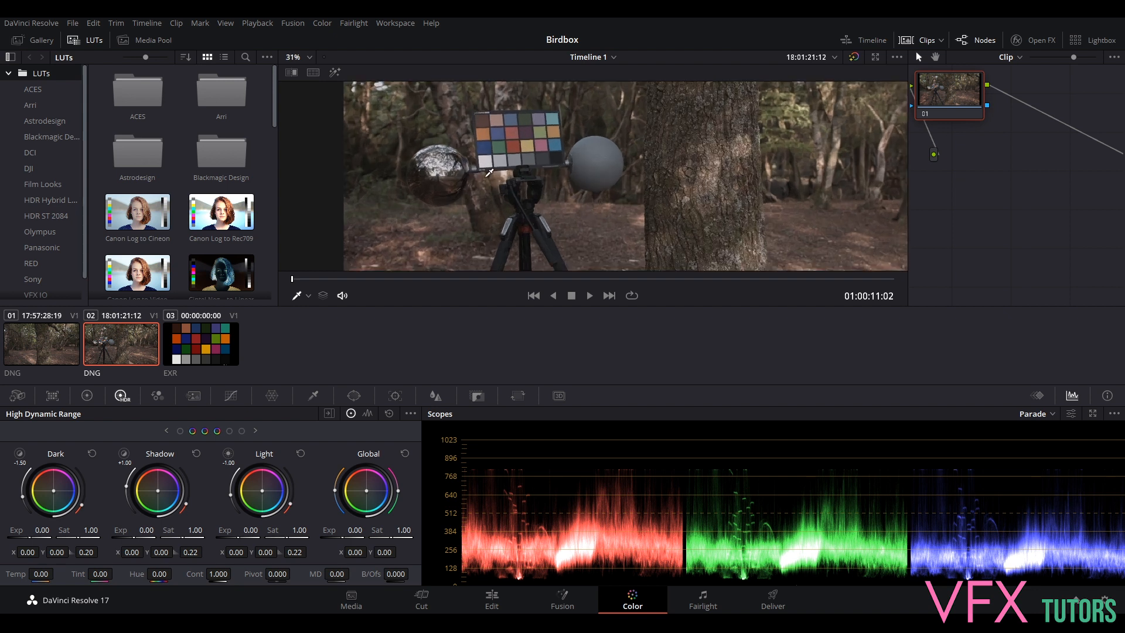
left_click_drag(539, 185, 595, 227)
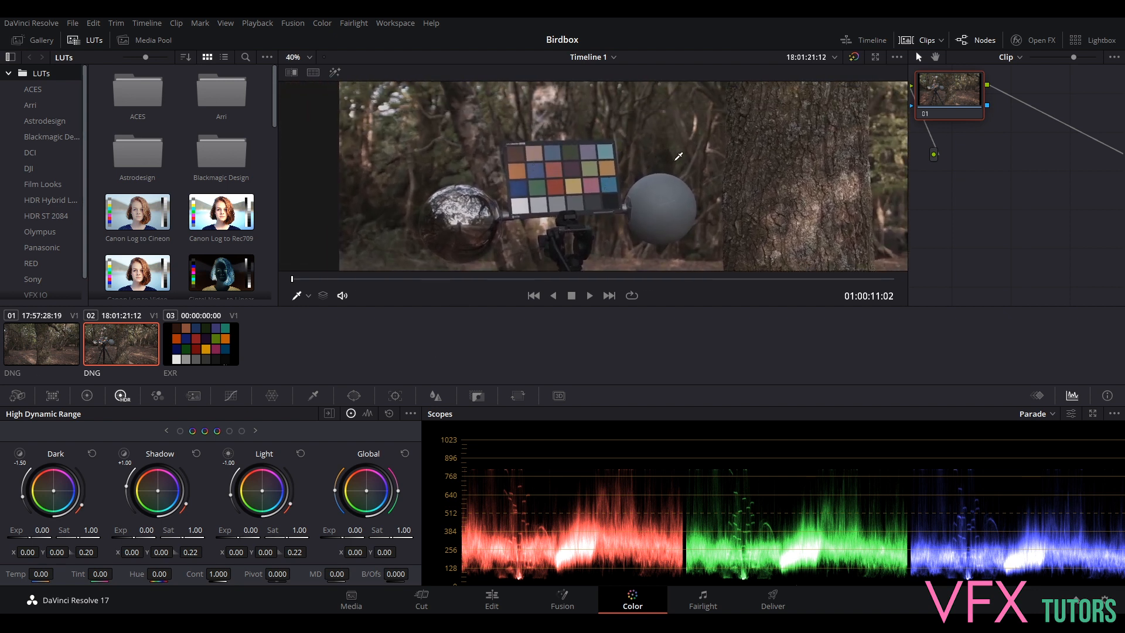
scroll(654, 127, "down", 3)
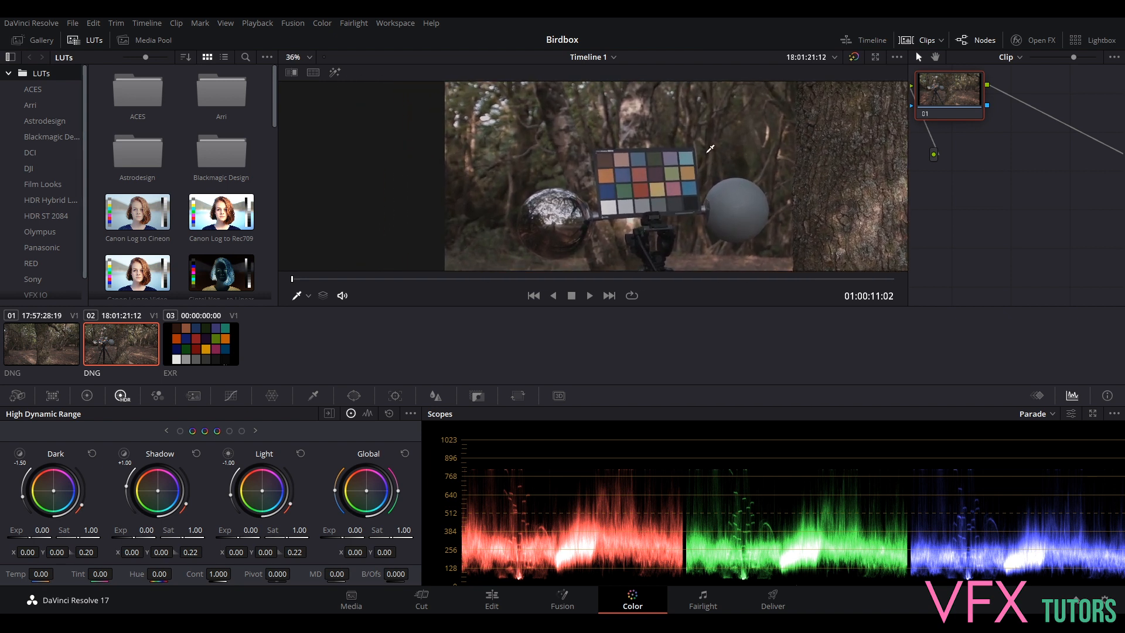
scroll(712, 126, "up", 1)
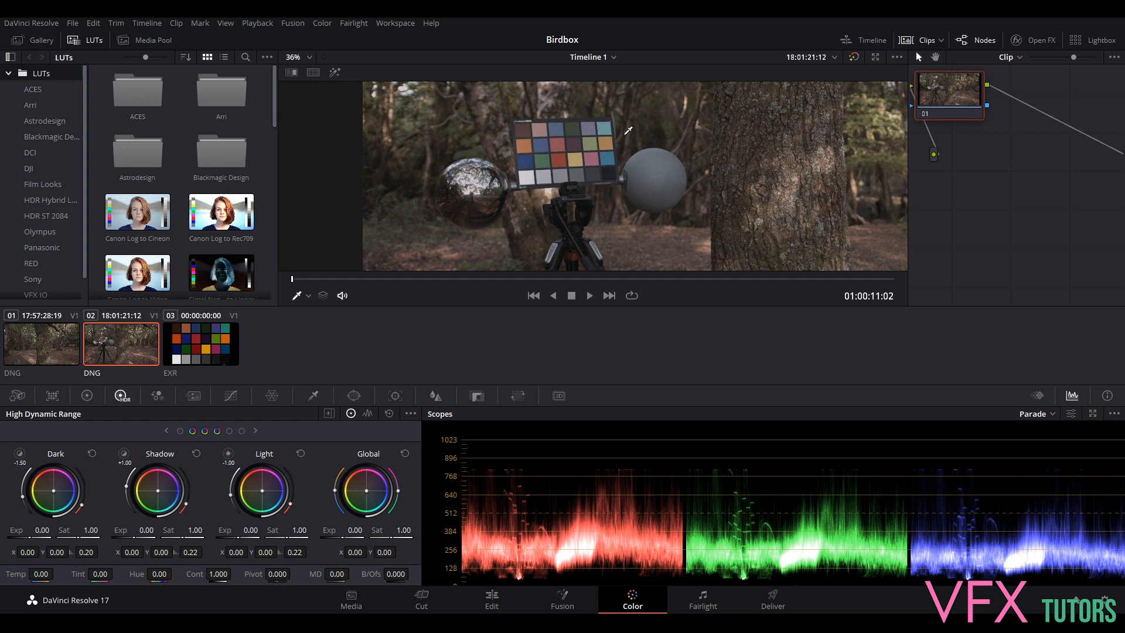
- Line up the lighting reference's node with its source and set its Camera Raw decoding to Clip
left_click_drag(971, 89, 995, 148)
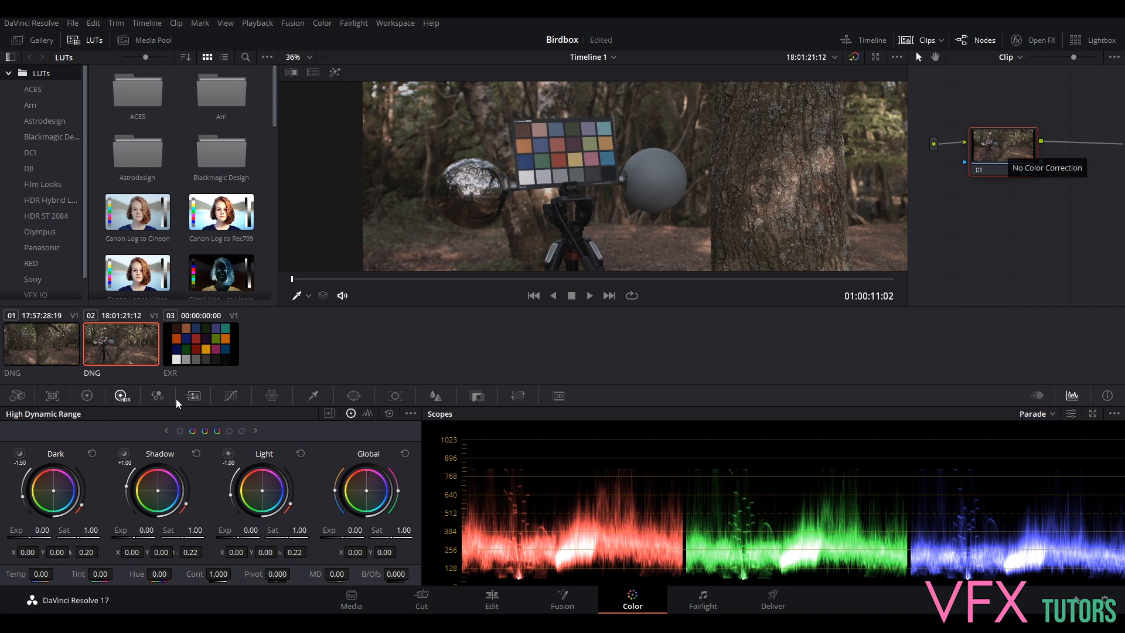
left_click(17, 396)
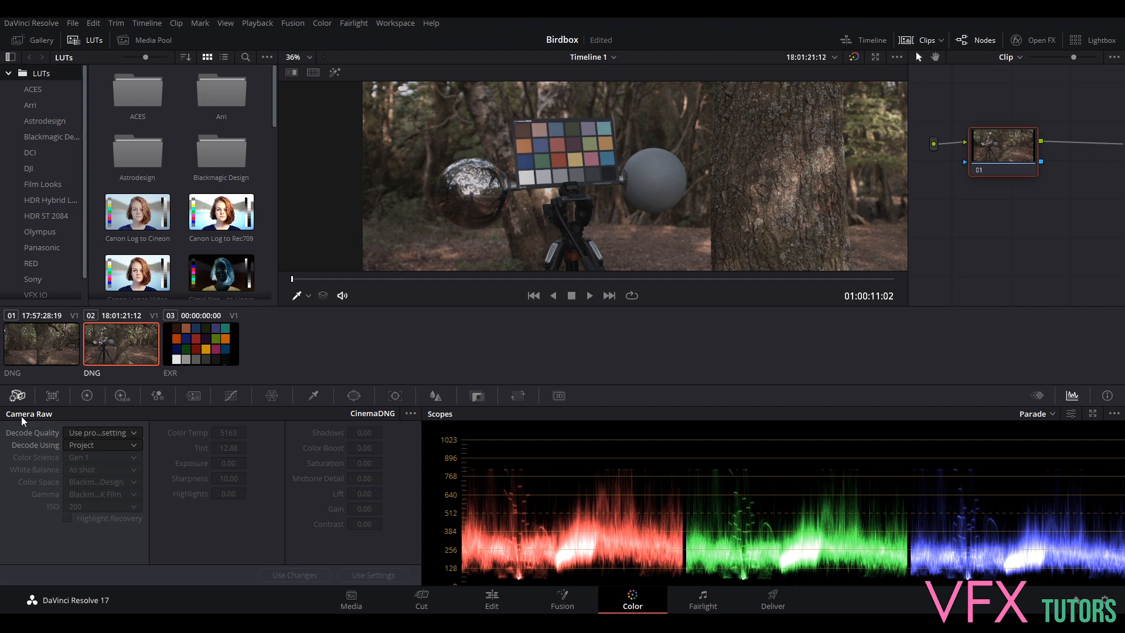
left_click(100, 435)
left_click(100, 435)
left_click(102, 445)
left_click(79, 498)
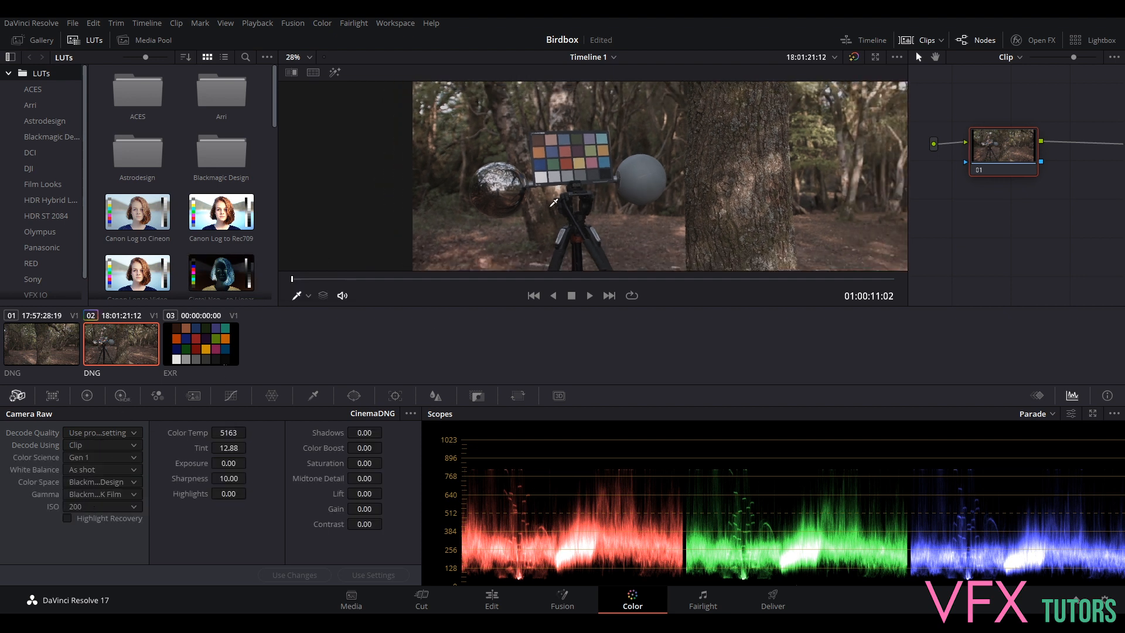
- Compare Gen 1 and Gen 4 color science on the lighting reference and set it to Gen 4
left_click_drag(698, 168, 656, 155)
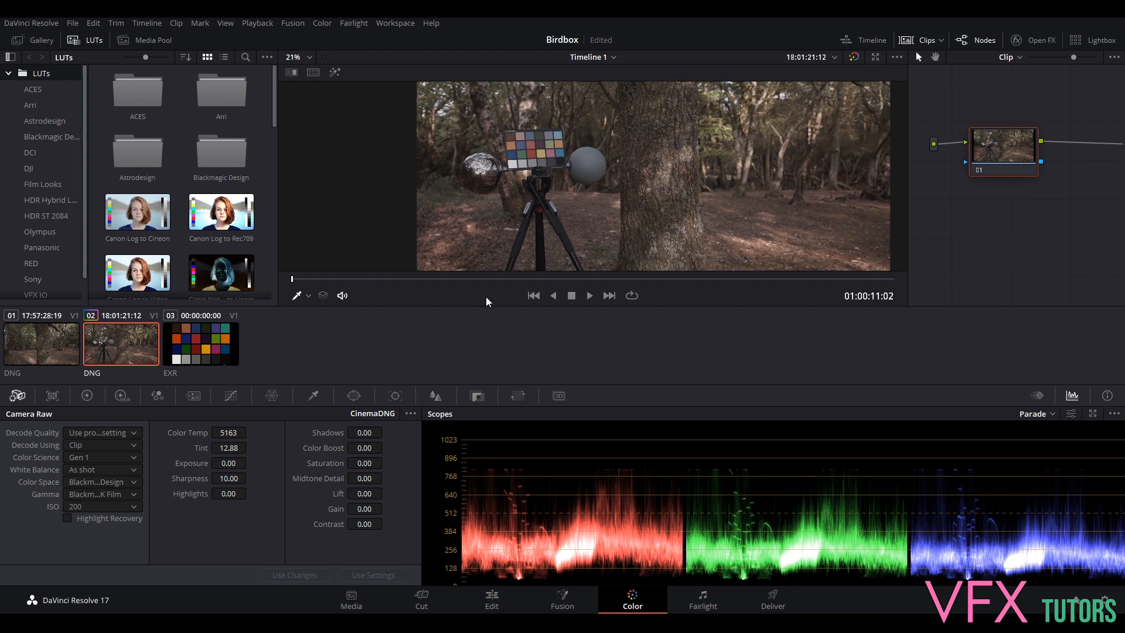
left_click(89, 456)
left_click(89, 456)
left_click(96, 458)
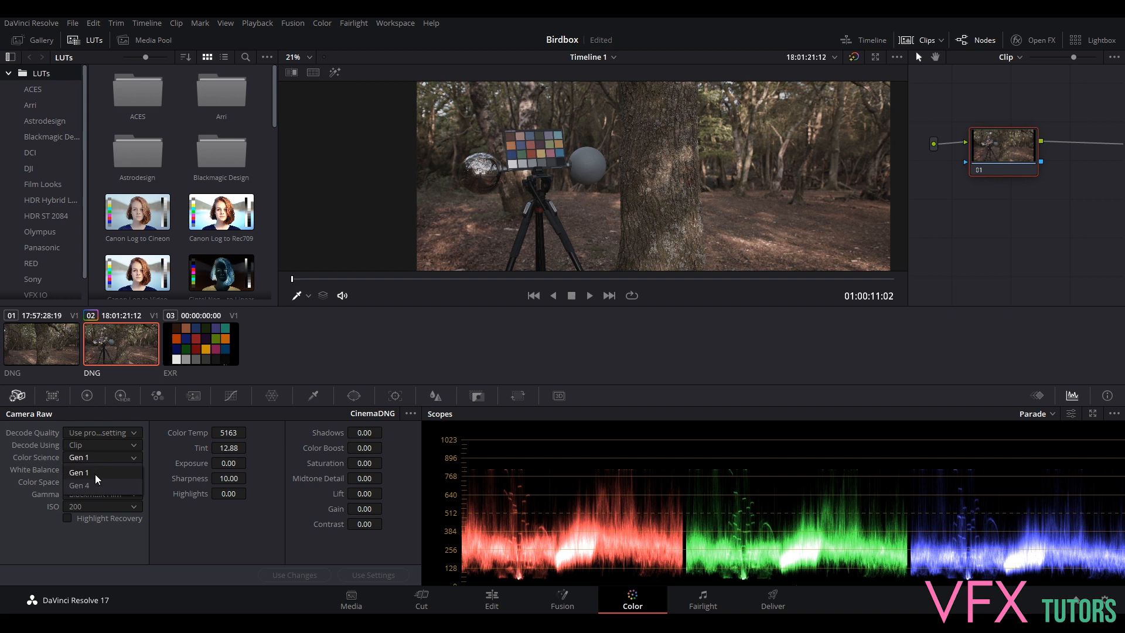
left_click(101, 483)
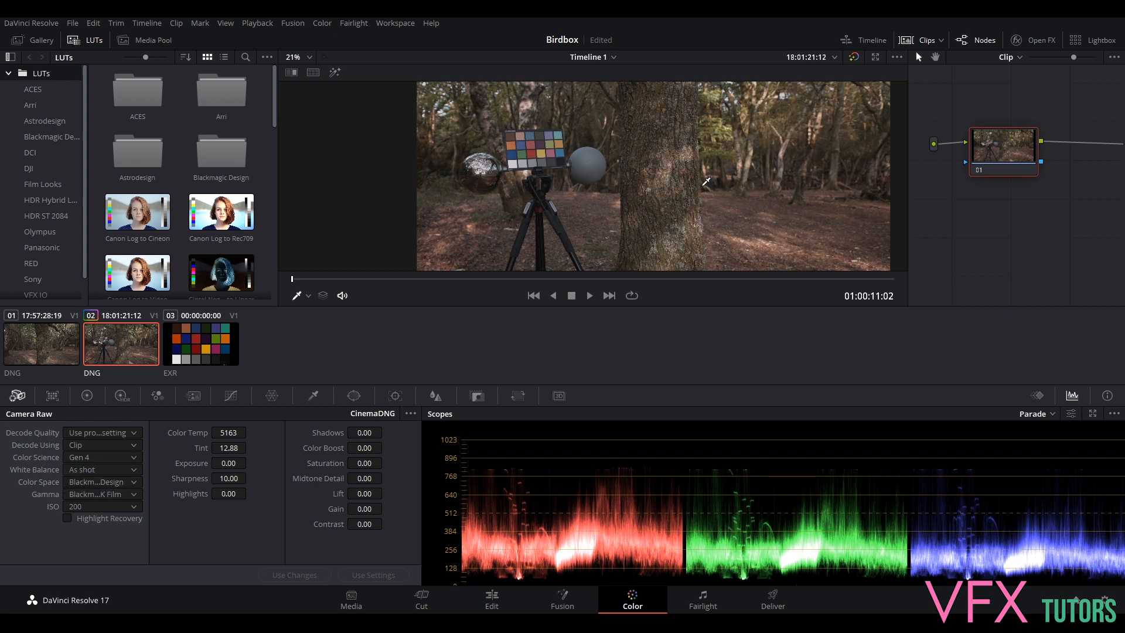
scroll(708, 184, "down", 3)
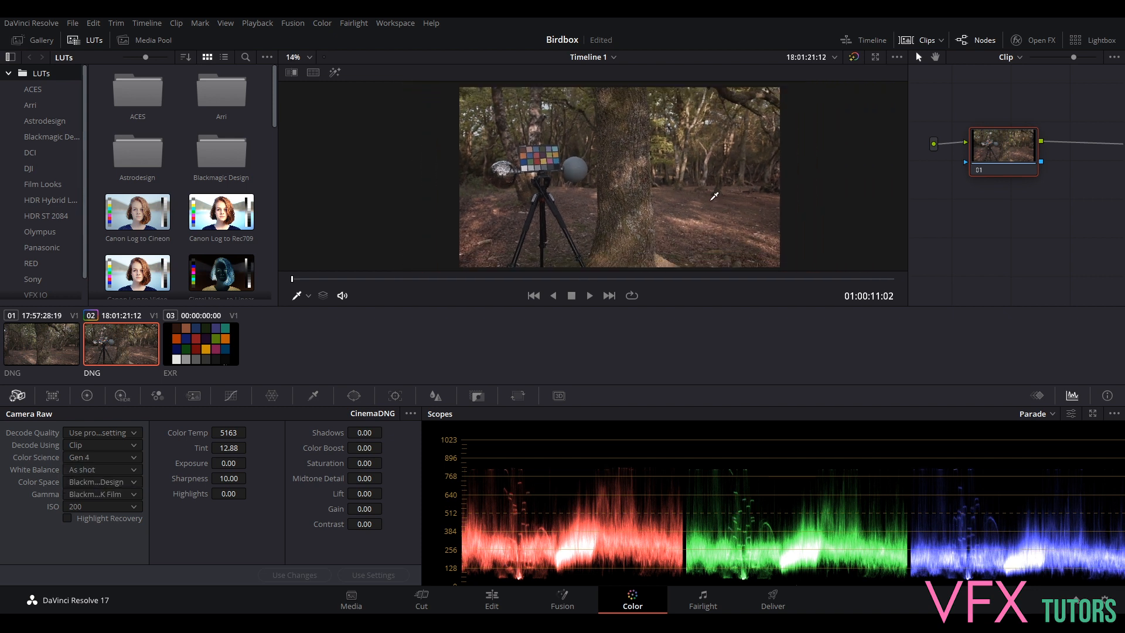
left_click(89, 457)
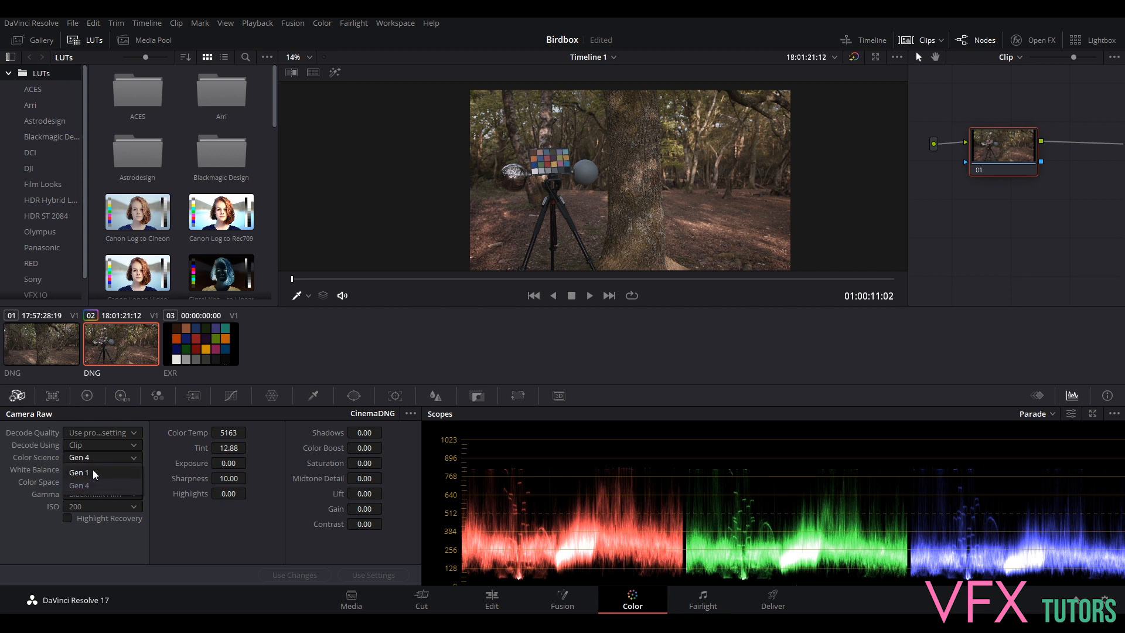
left_click(93, 474)
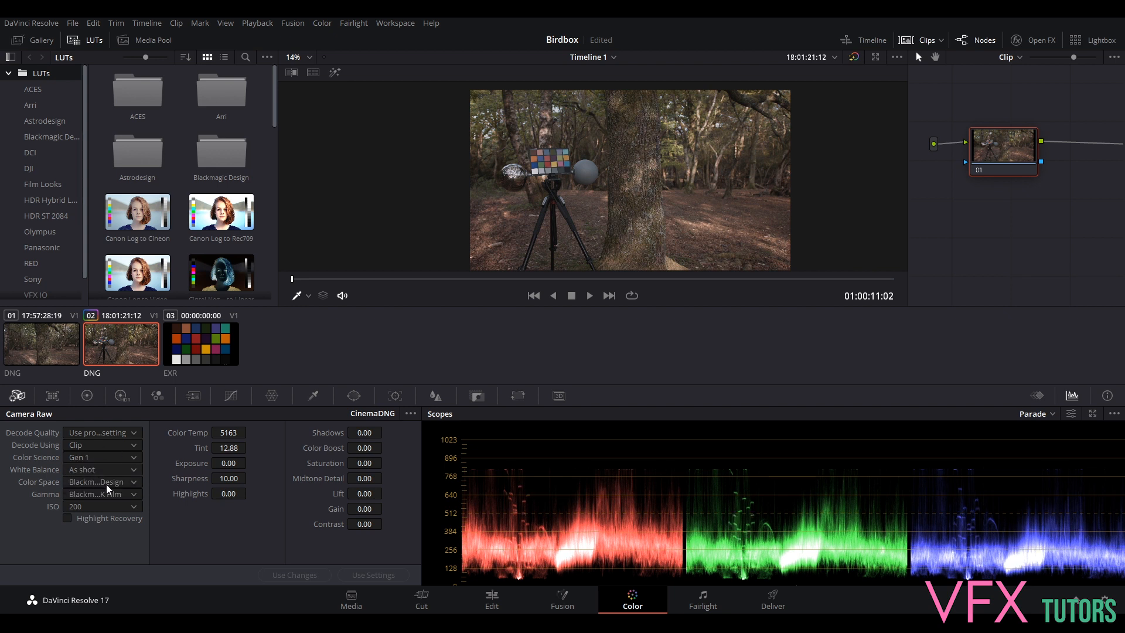
left_click(94, 461)
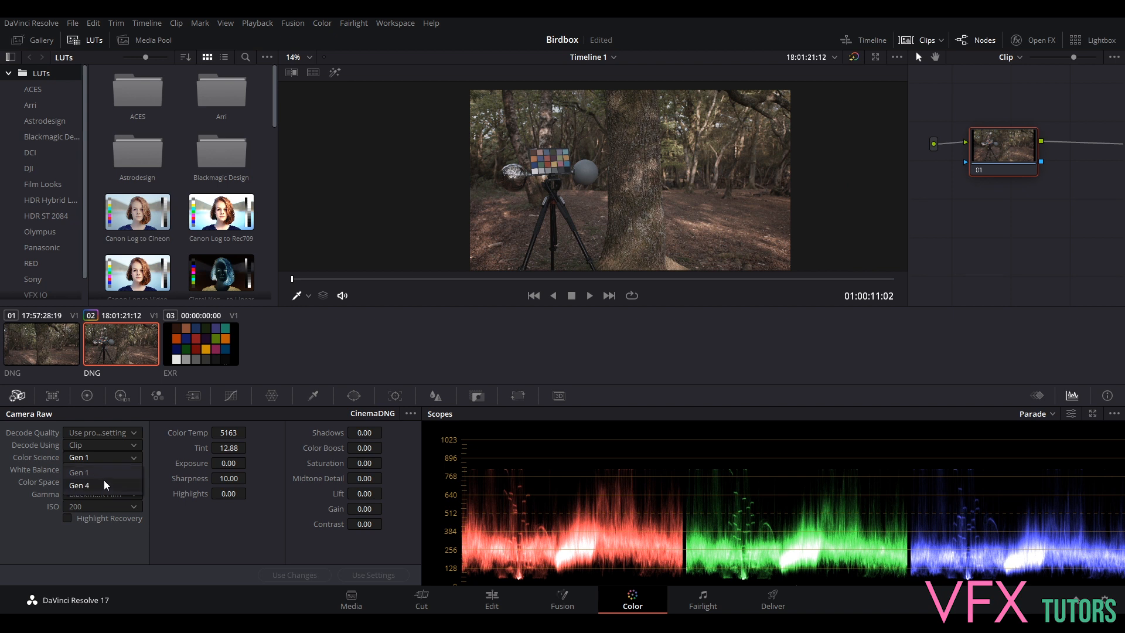
left_click(104, 485)
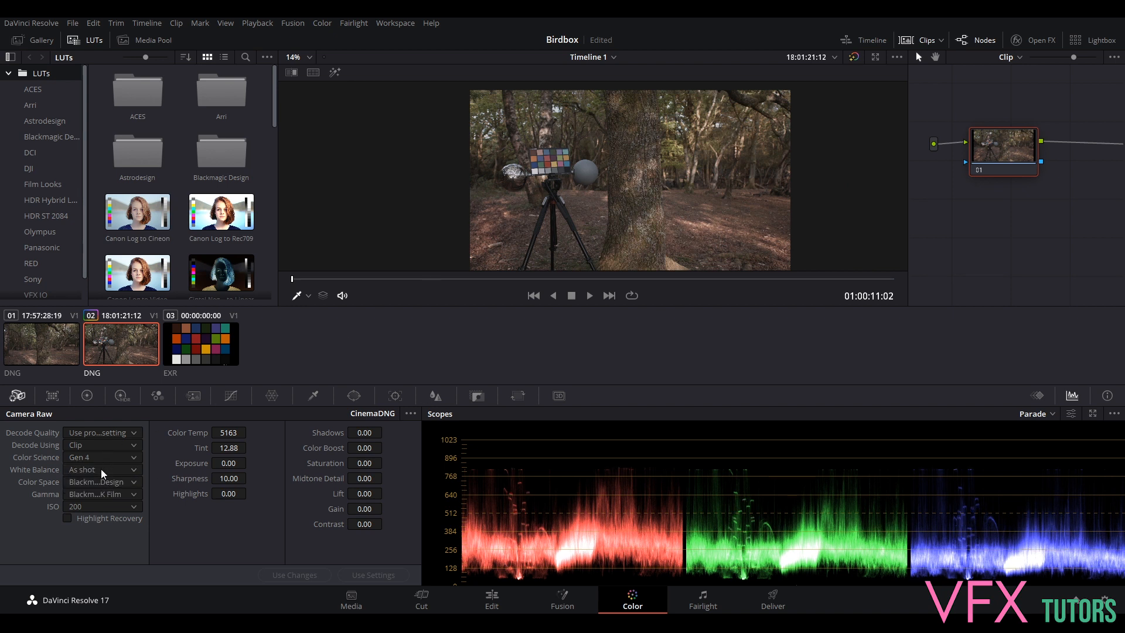
- Use Blackmagic Design color space and Blackmagic Design 4K Film gamma with Highlight Recovery enabled, and save the project
left_click(111, 483)
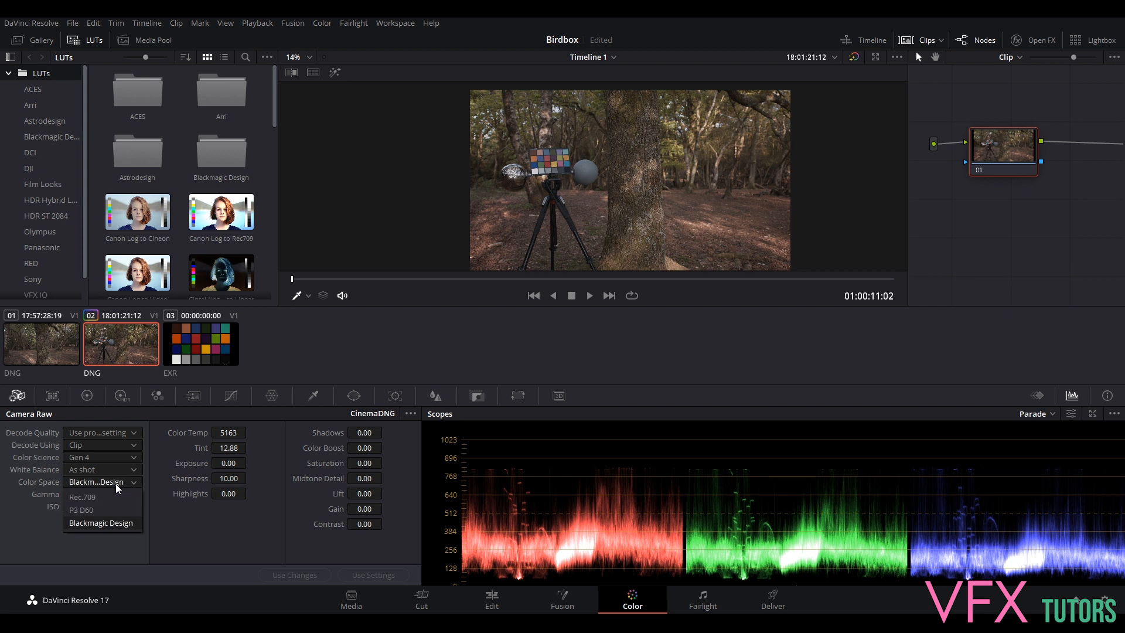
left_click(112, 524)
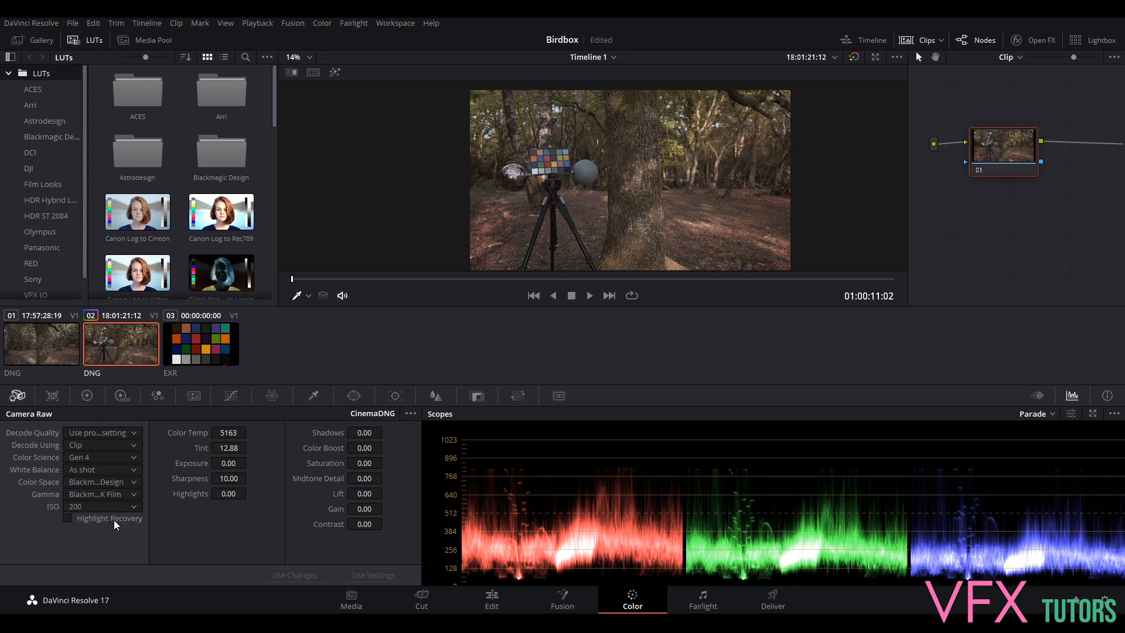
left_click(123, 484)
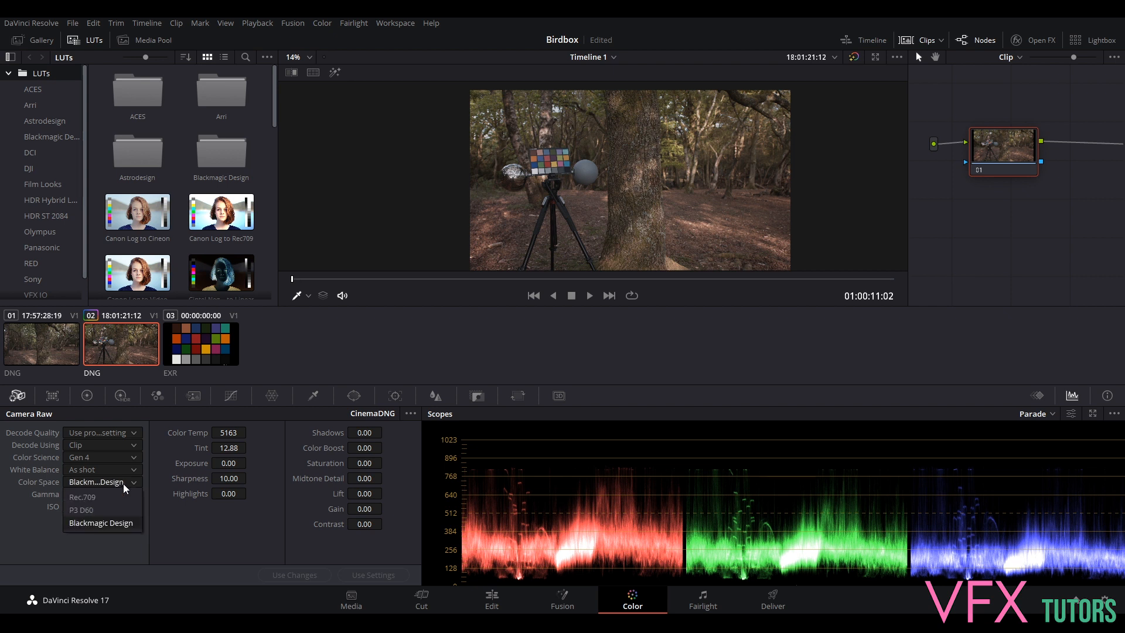
left_click(122, 523)
left_click(78, 494)
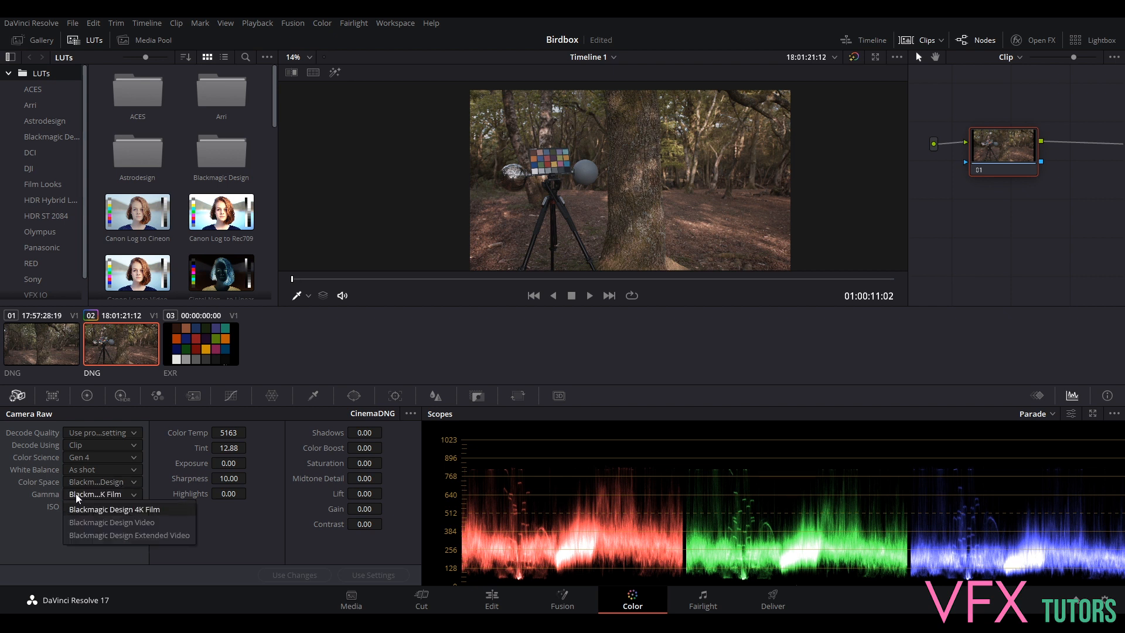
left_click(138, 510)
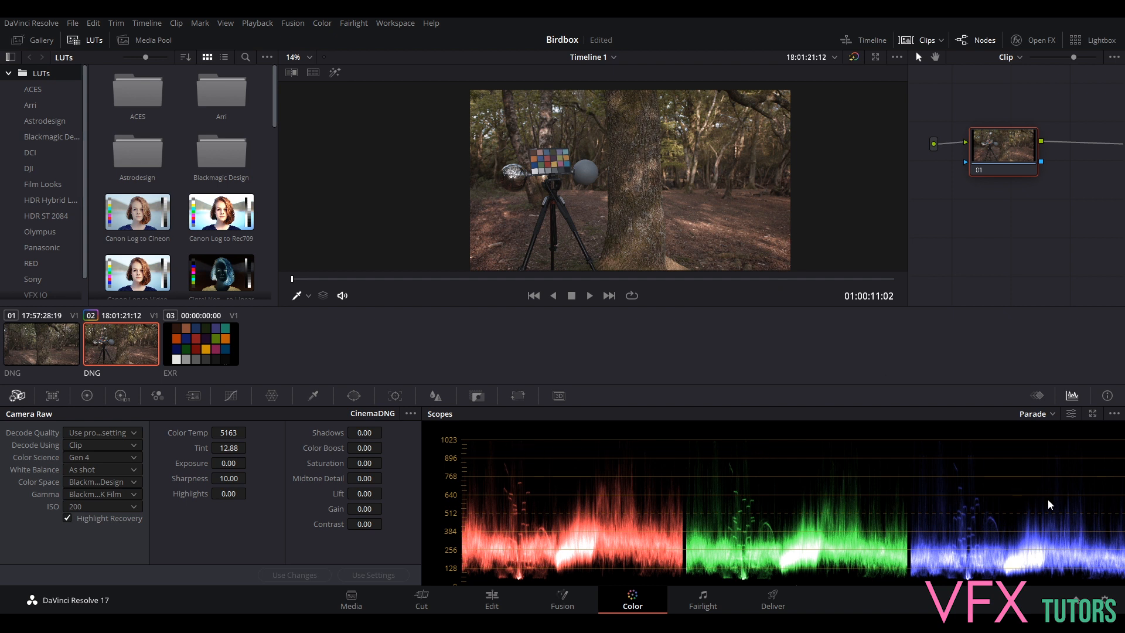
key("ctrl+s")
- Add a serial node after node 01 of the lighting reference and place it to the right of node 01
mouse_move(1001, 142)
left_mouse_down()
mouse_move(1012, 150)
mouse_move(1000, 141)
left_mouse_up()
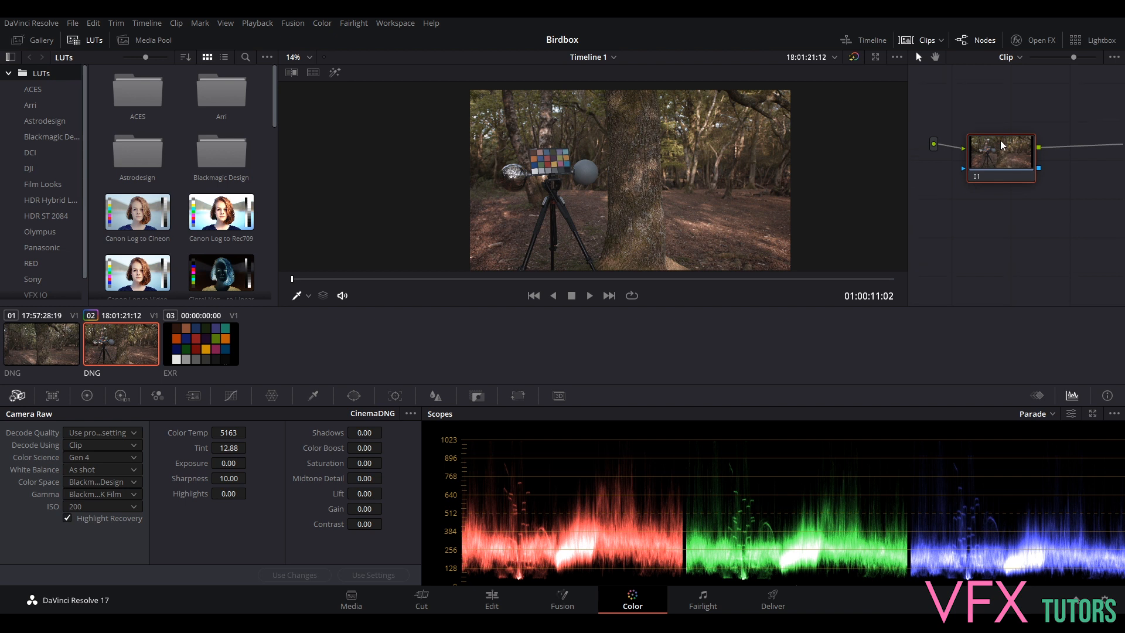
right_click(1009, 149)
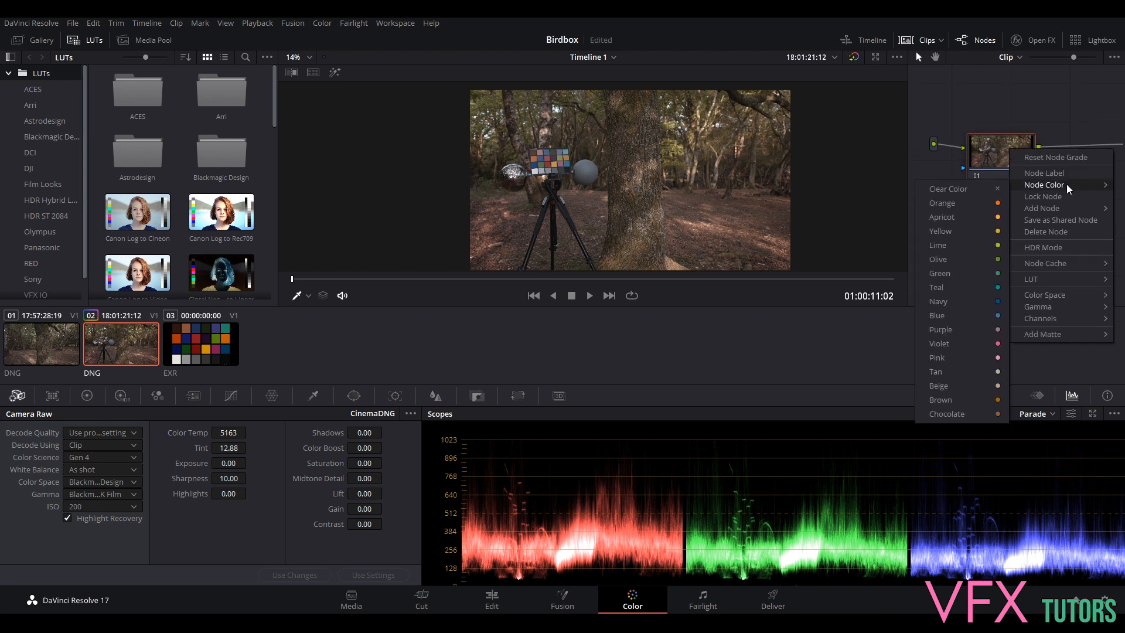
mouse_move(1063, 205)
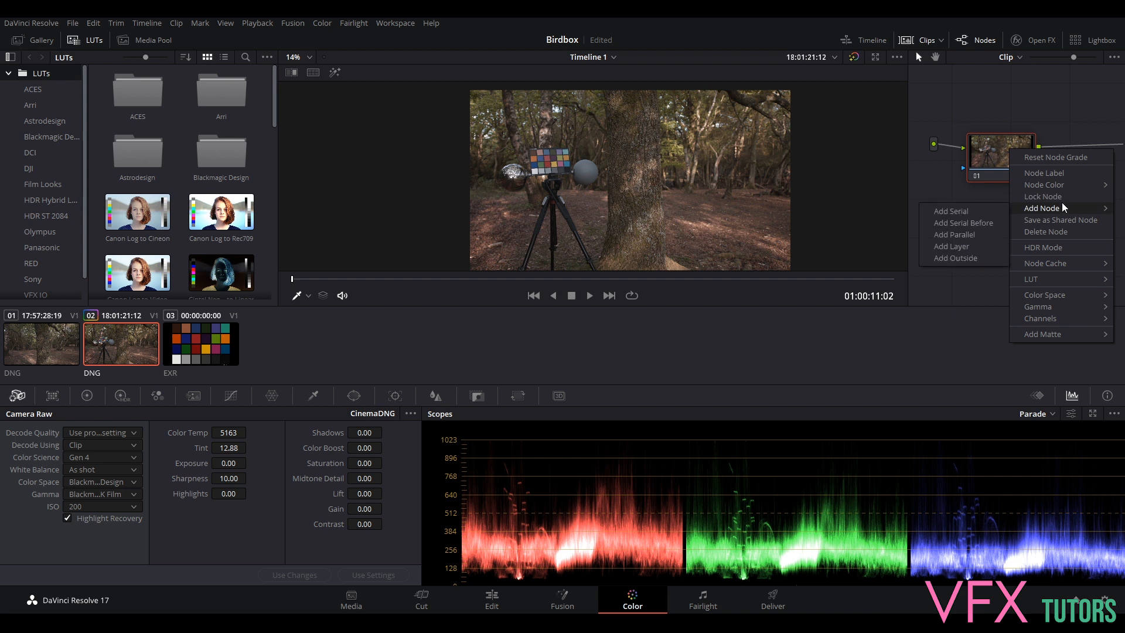
left_click(962, 212)
left_click_drag(996, 157, 996, 132)
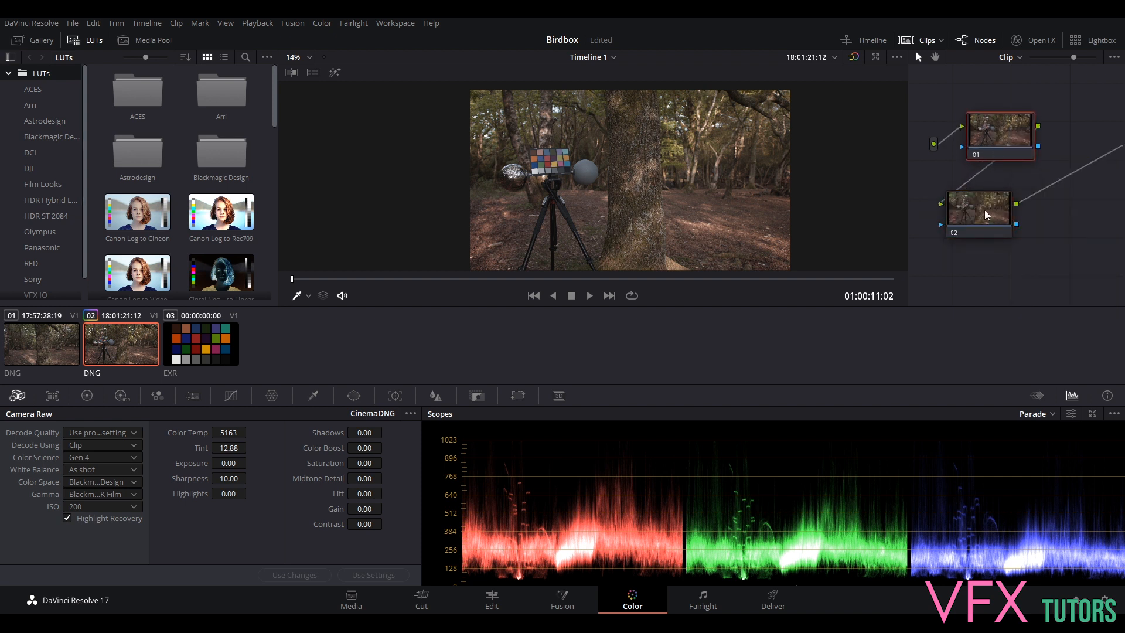
left_click_drag(986, 215, 1092, 147)
right_click(1048, 203)
left_click(1028, 194)
right_click(1021, 193)
mouse_move(1033, 208)
left_click(1045, 93)
- Line up nodes 01 and 02 side by side in the graph and make node 02 active
left_click_drag(957, 136, 958, 139)
left_click_drag(1037, 146, 1037, 137)
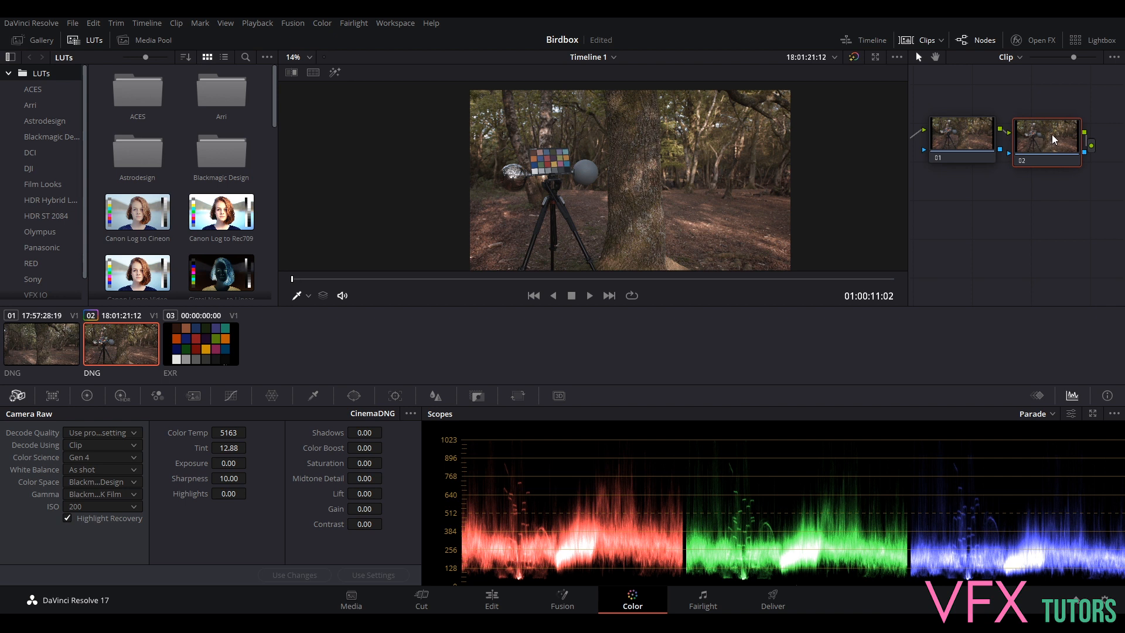
left_click(956, 133)
left_click_drag(962, 132, 966, 133)
left_click(1042, 135)
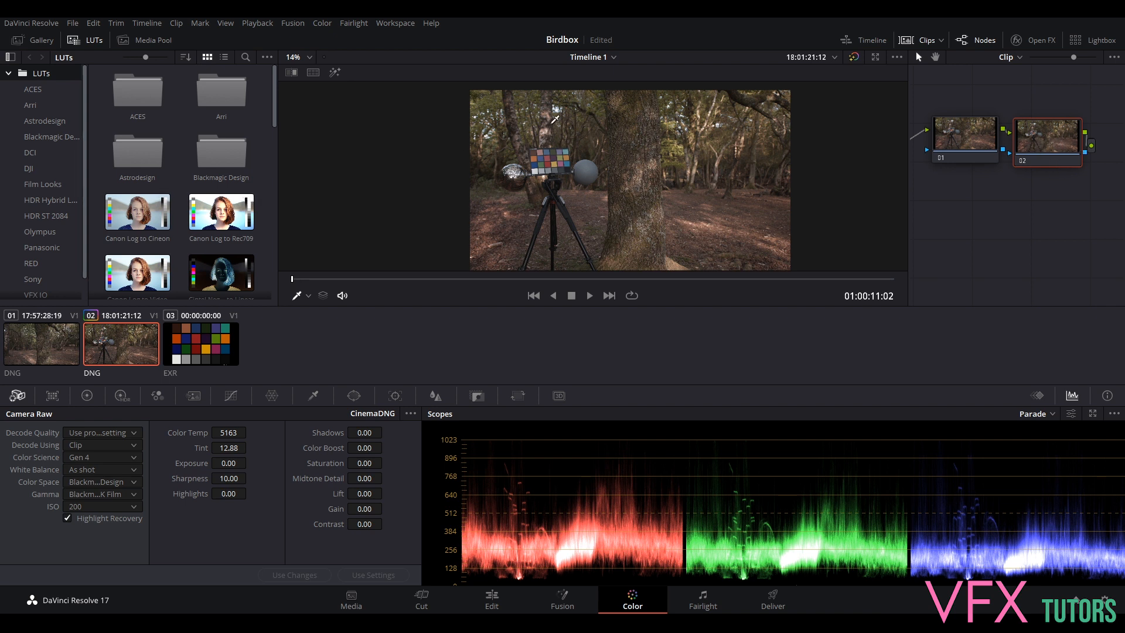
scroll(586, 175, "up", 4)
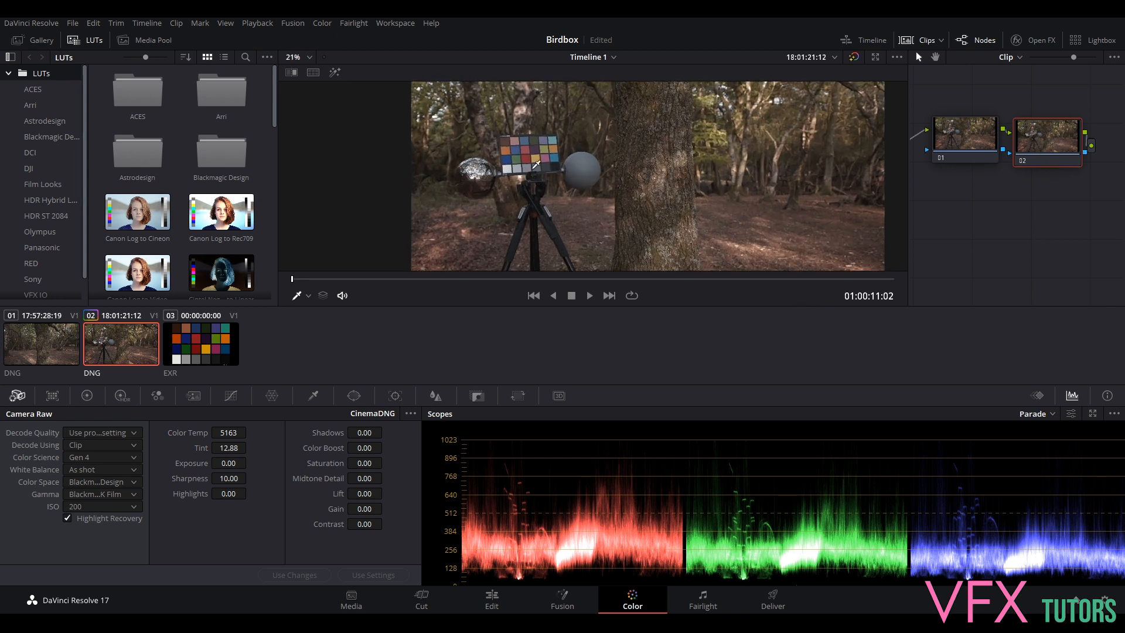
- Bring up the Color Match settings and overlay the color chart grid on the lighting reference
scroll(669, 165, "up", 2)
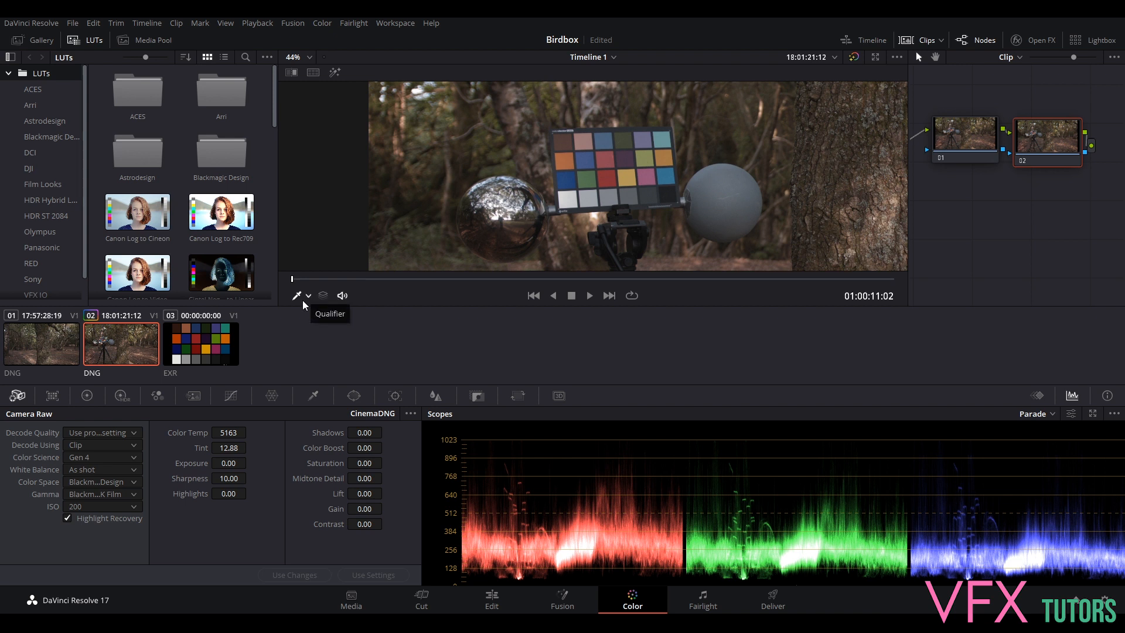
left_click(52, 396)
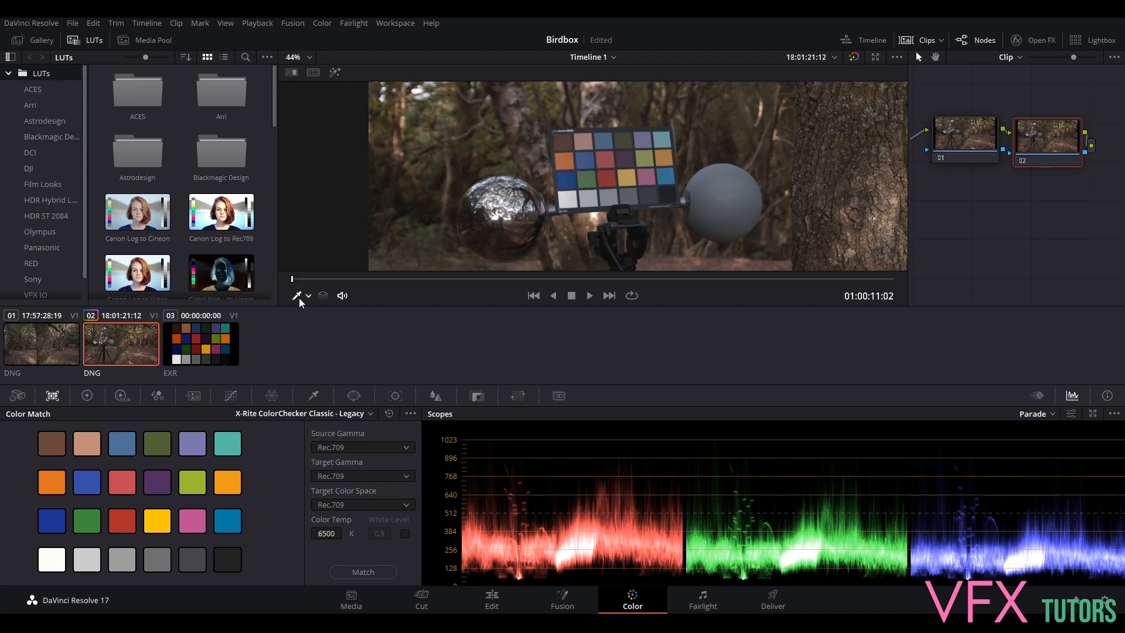
left_click(300, 298)
left_click(334, 409)
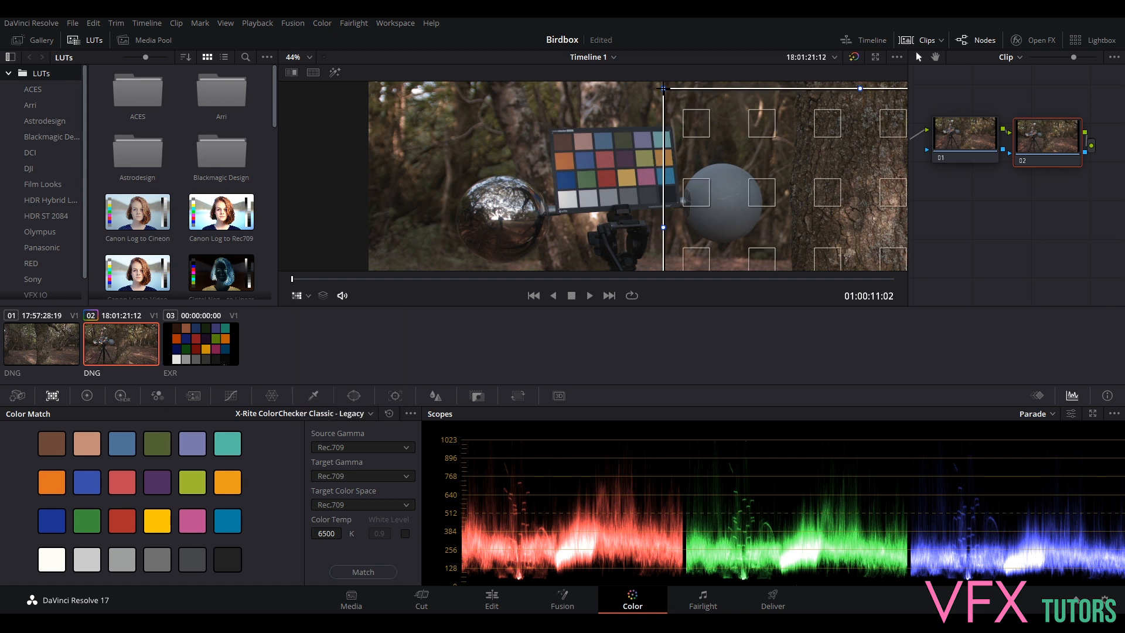
- Position the four corners of the chart grid roughly on the corners of the Macbeth chart
left_click_drag(663, 89, 551, 125)
scroll(719, 129, "down", 4)
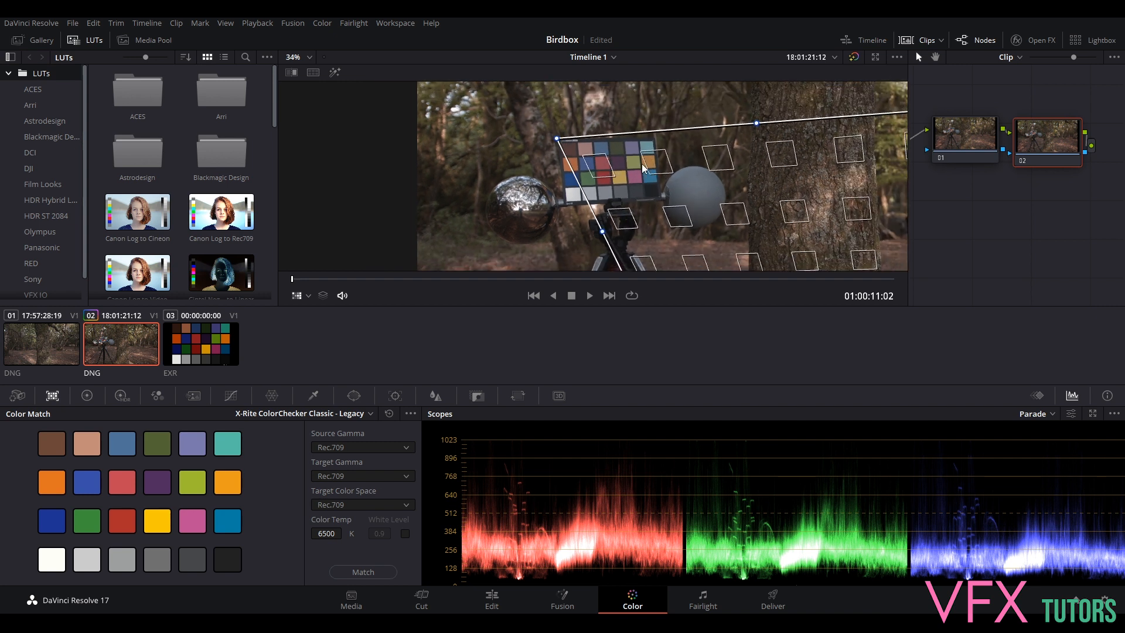
left_click_drag(655, 195, 725, 182)
scroll(721, 232, "up", 2)
scroll(721, 235, "up", 2)
scroll(731, 202, "down", 1)
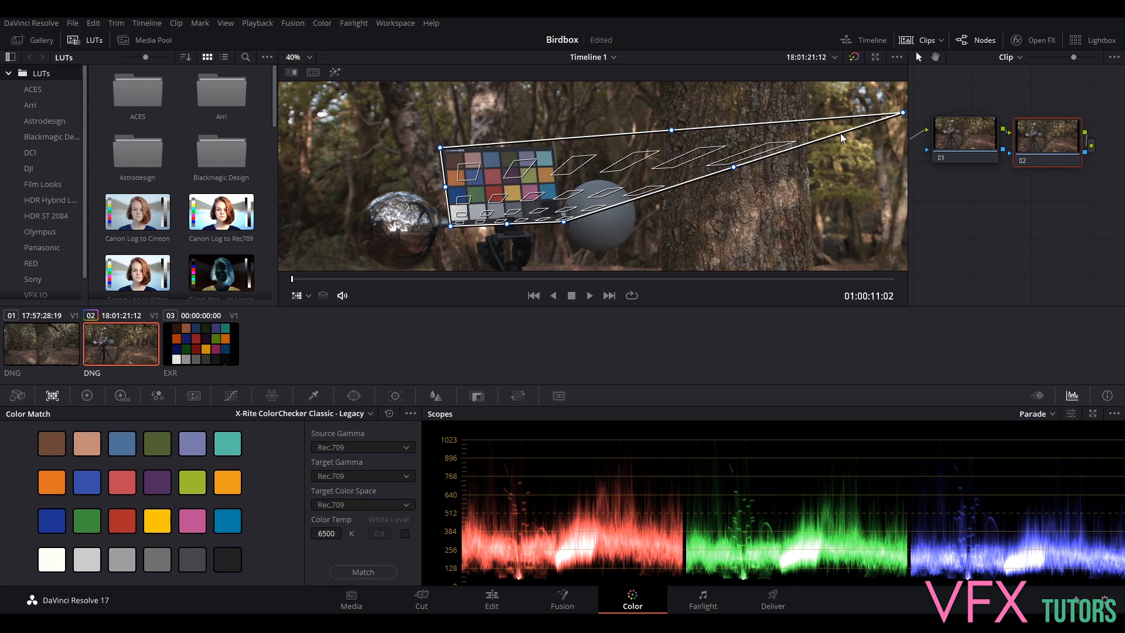
left_click_drag(900, 114, 554, 148)
- Fine-tune the chart grid's corners so every sample square sits inside its matching Macbeth patch
scroll(537, 153, "up", 8)
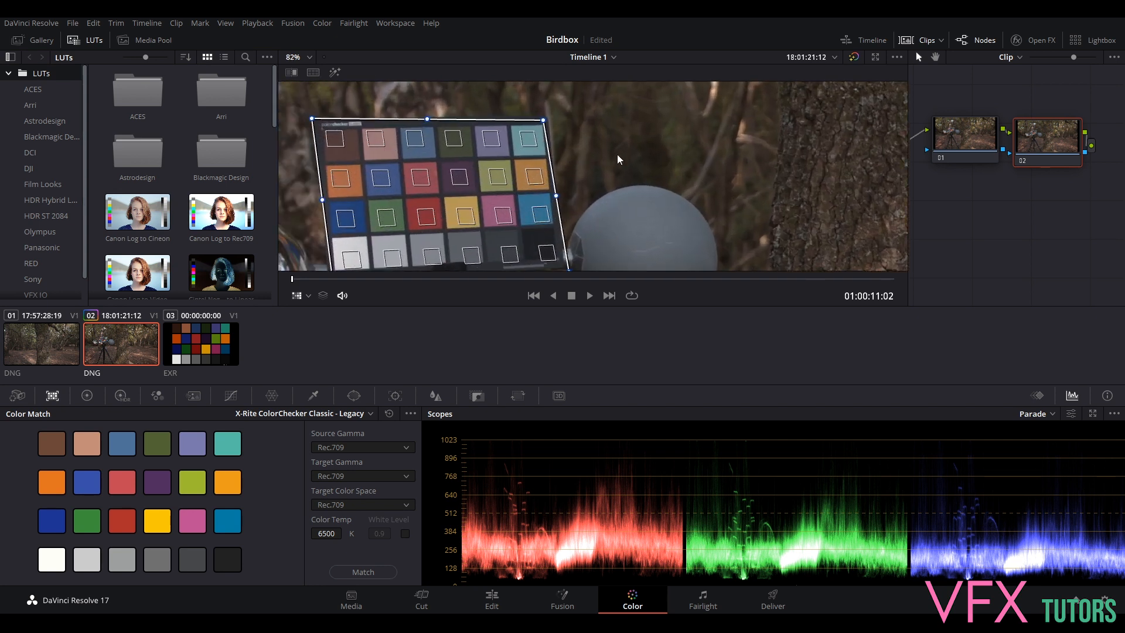
scroll(512, 114, "up", 4)
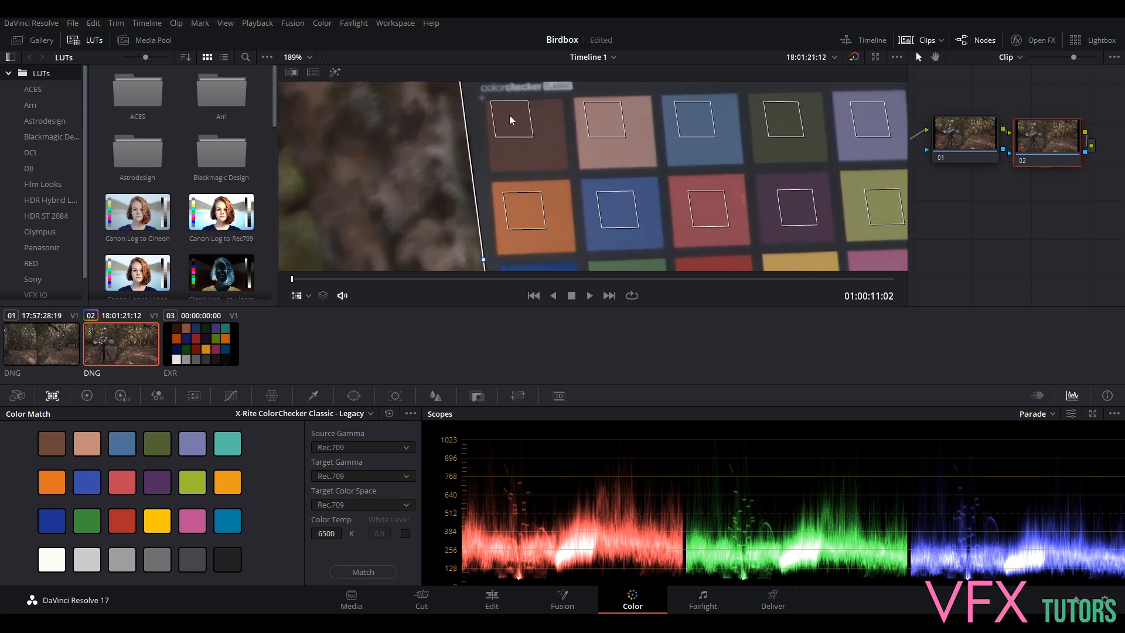
left_click_drag(551, 146, 553, 151)
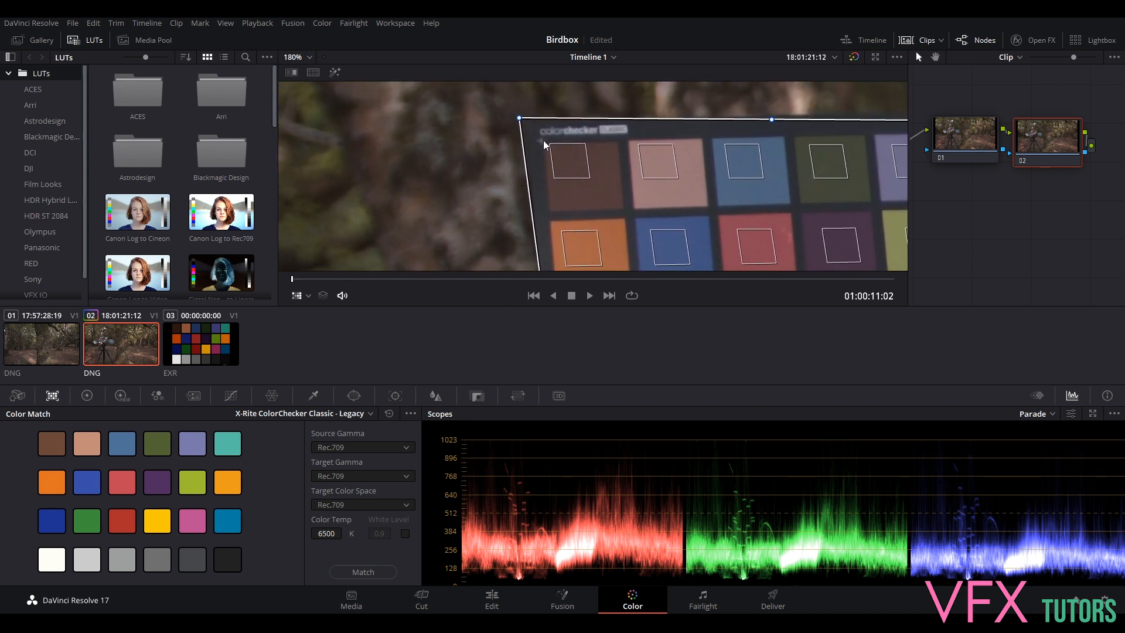
left_click_drag(519, 118, 540, 142)
left_click_drag(742, 148, 351, 120)
left_click_drag(635, 92, 637, 103)
scroll(714, 161, "down", 2)
left_click_drag(711, 177, 686, 98)
scroll(737, 173, "up", 1)
left_click_drag(518, 117, 889, 181)
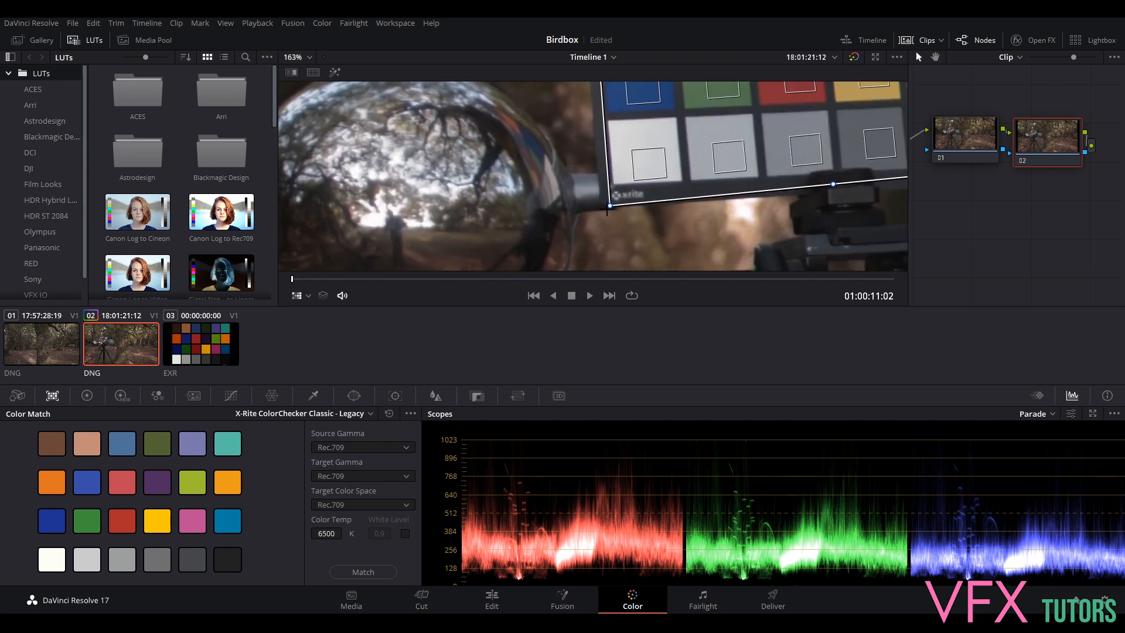
left_click_drag(611, 205, 611, 187)
- Examine the whole chart grid up close to check how its sample squares line up with the Macbeth patches
scroll(860, 139, "down", 2)
scroll(860, 138, "down", 1)
left_click_drag(859, 139, 674, 209)
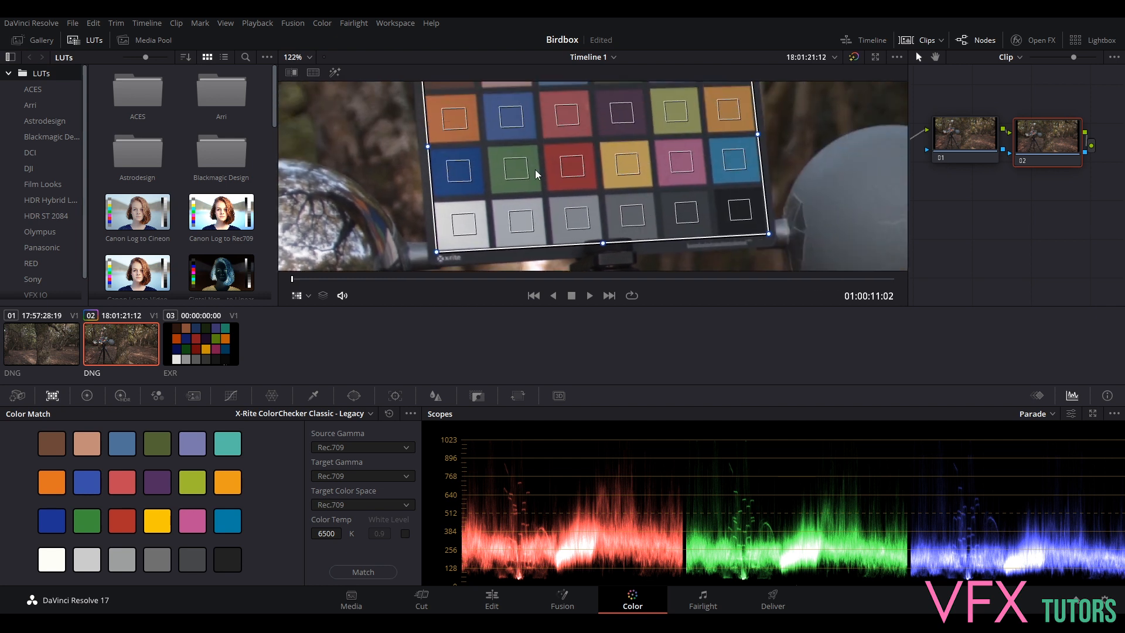
scroll(606, 136, "down", 2)
left_click_drag(590, 164, 588, 222)
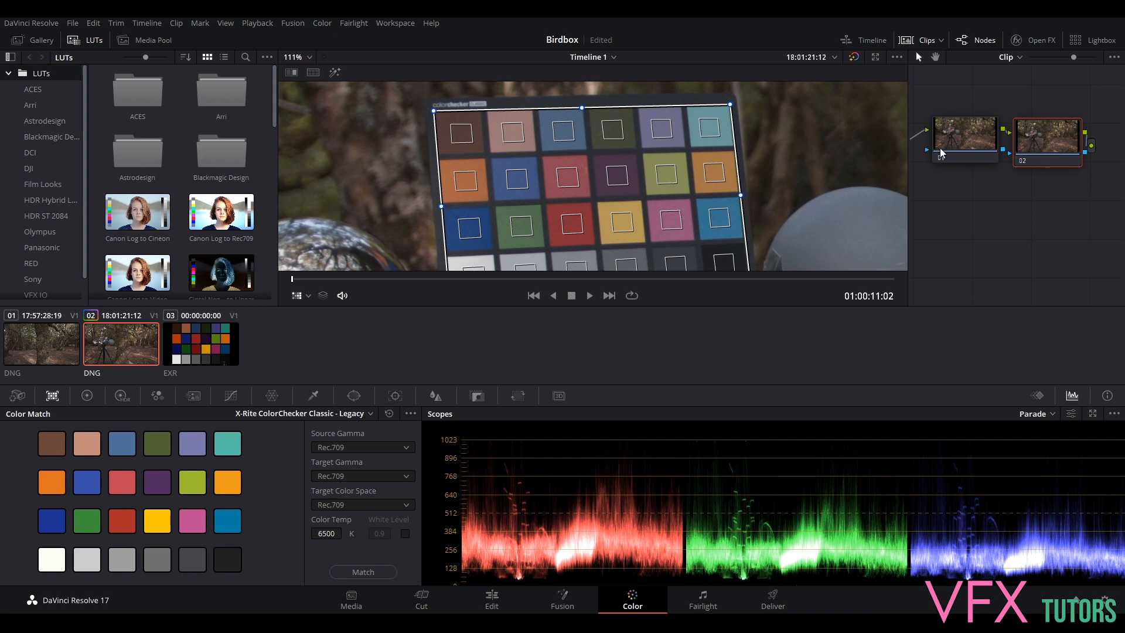
left_click_drag(760, 205, 773, 122)
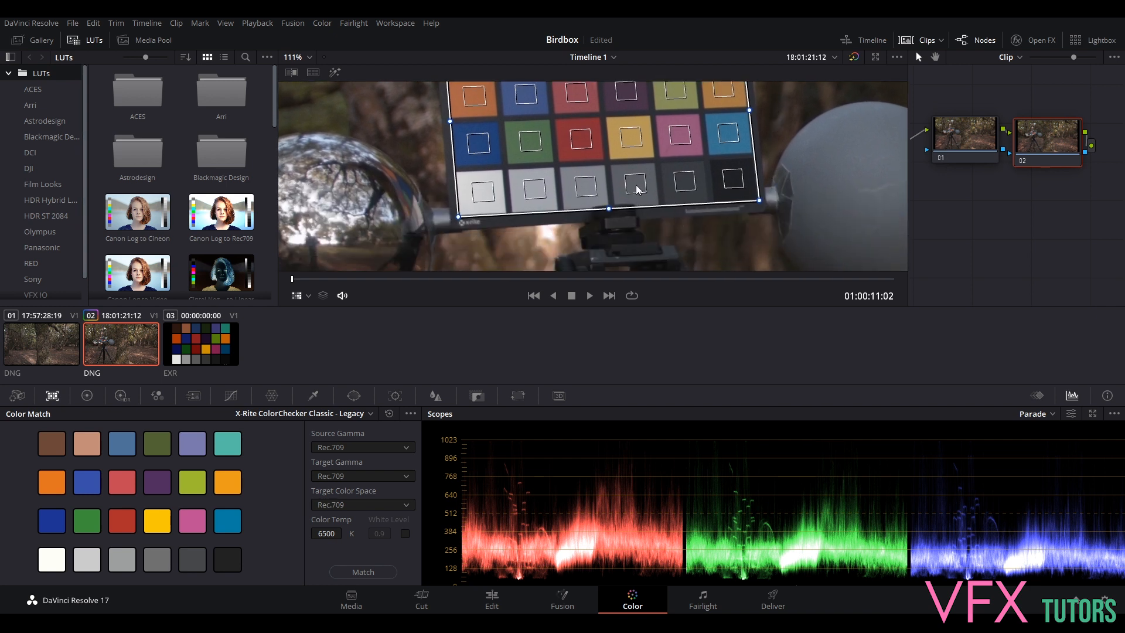
left_click_drag(615, 200, 689, 267)
scroll(578, 142, "up", 5)
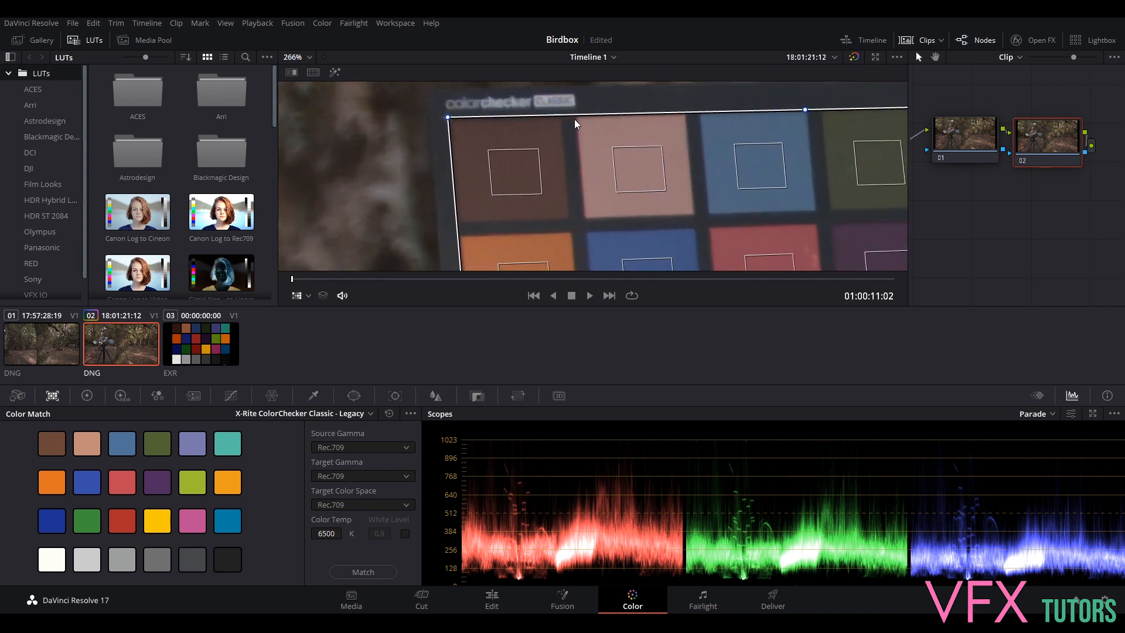
scroll(581, 169, "up", 2)
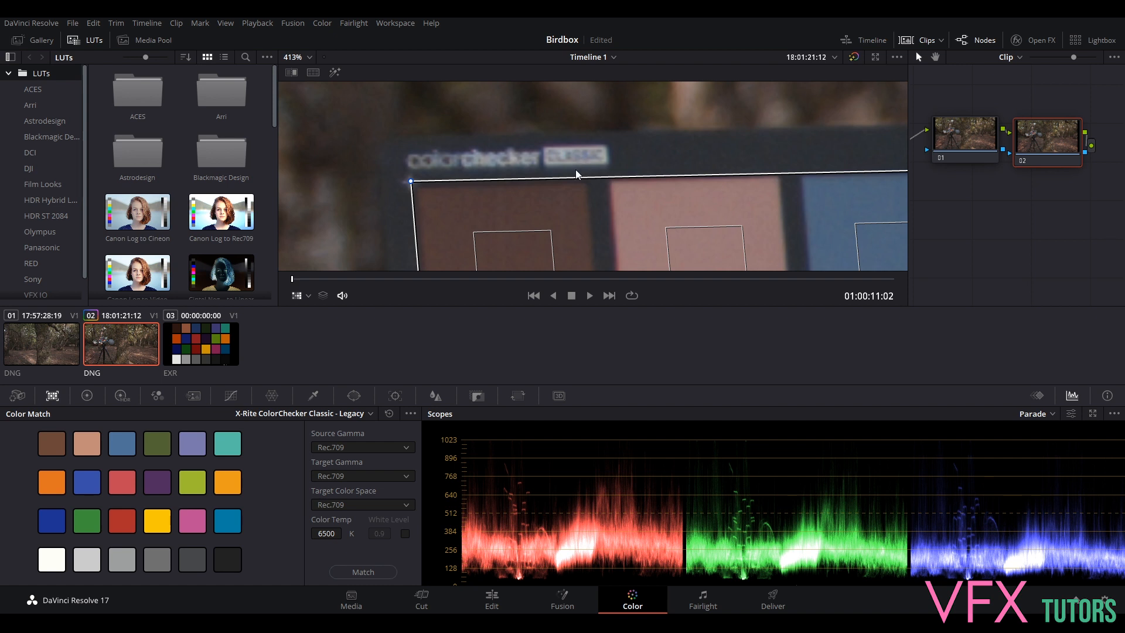
- Compare the swatches of the X-Rite ColorChecker Classic and X-Rite ColorChecker Classic - Legacy chart types
left_click(334, 414)
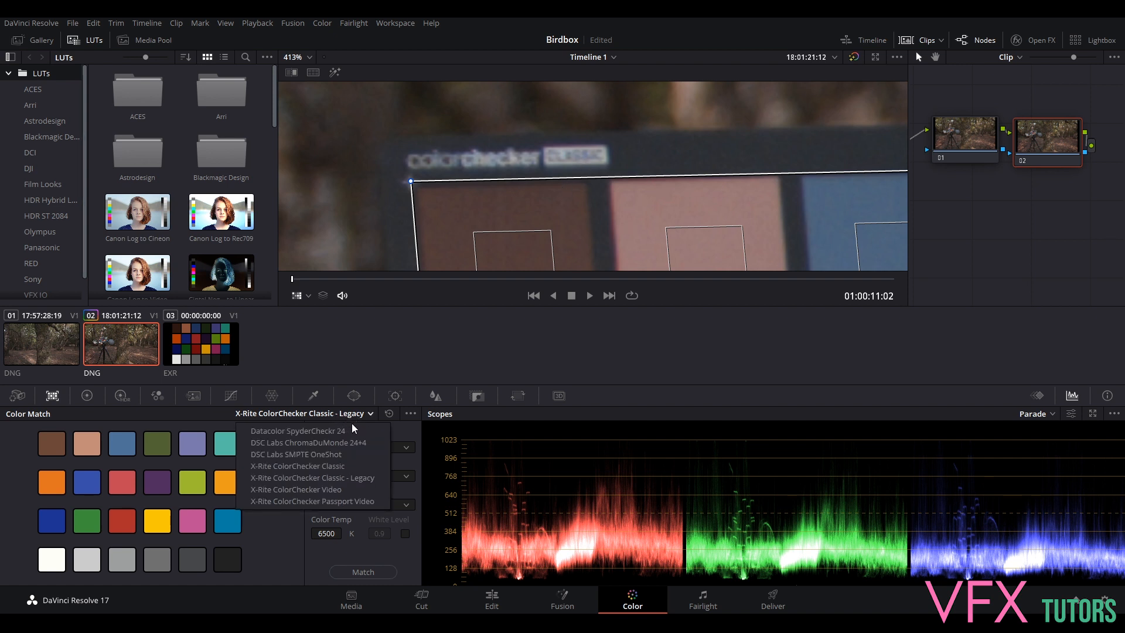
left_click(347, 476)
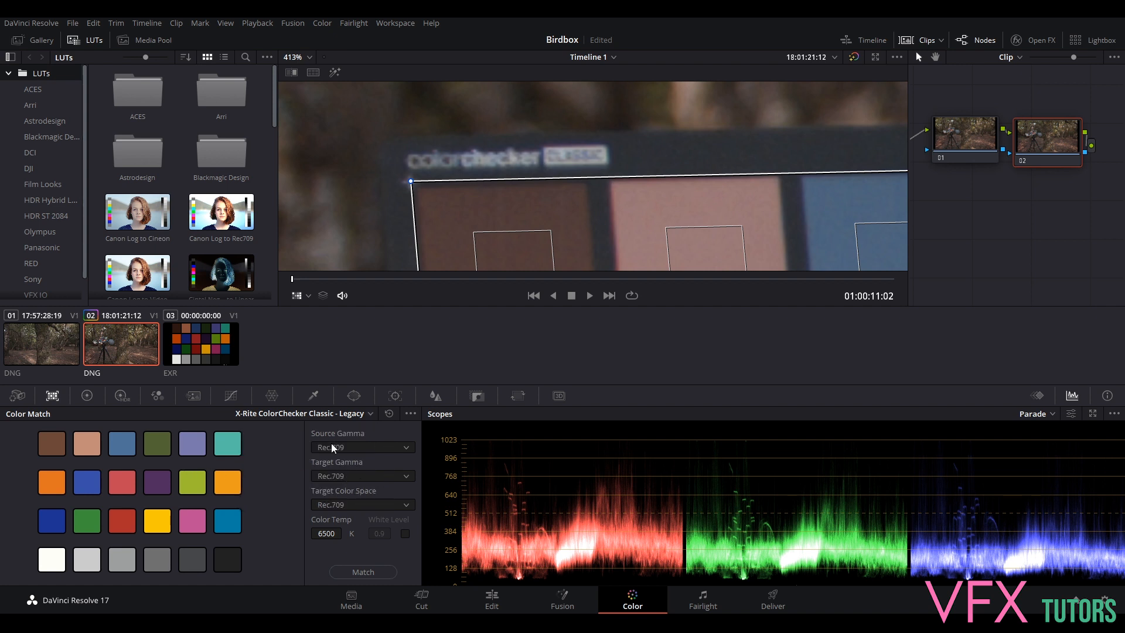
left_click(371, 413)
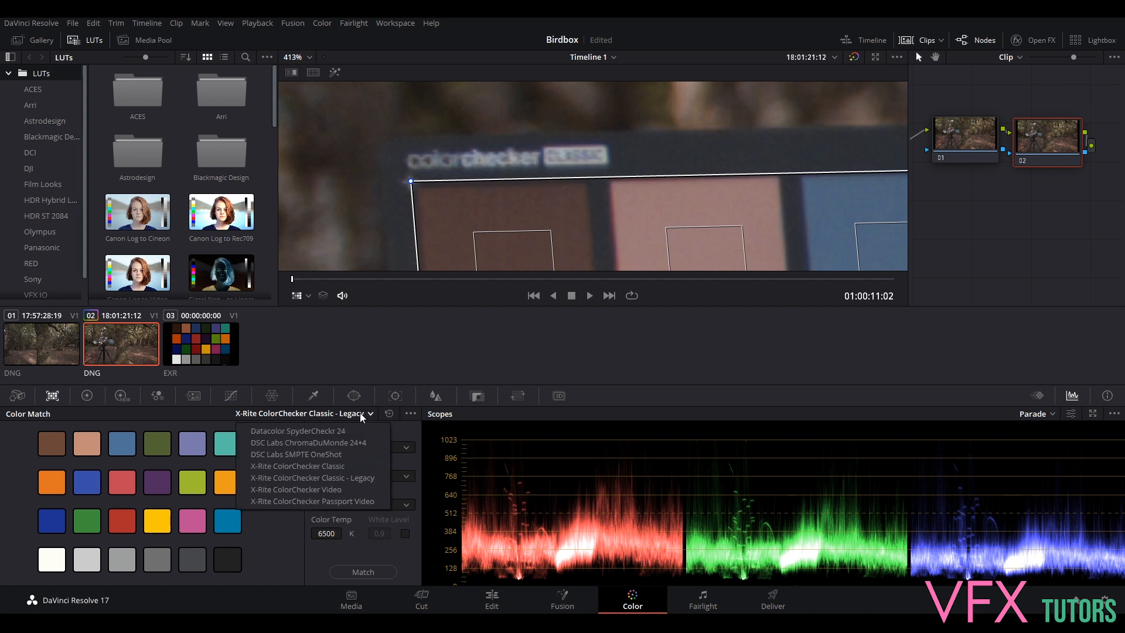
left_click(365, 466)
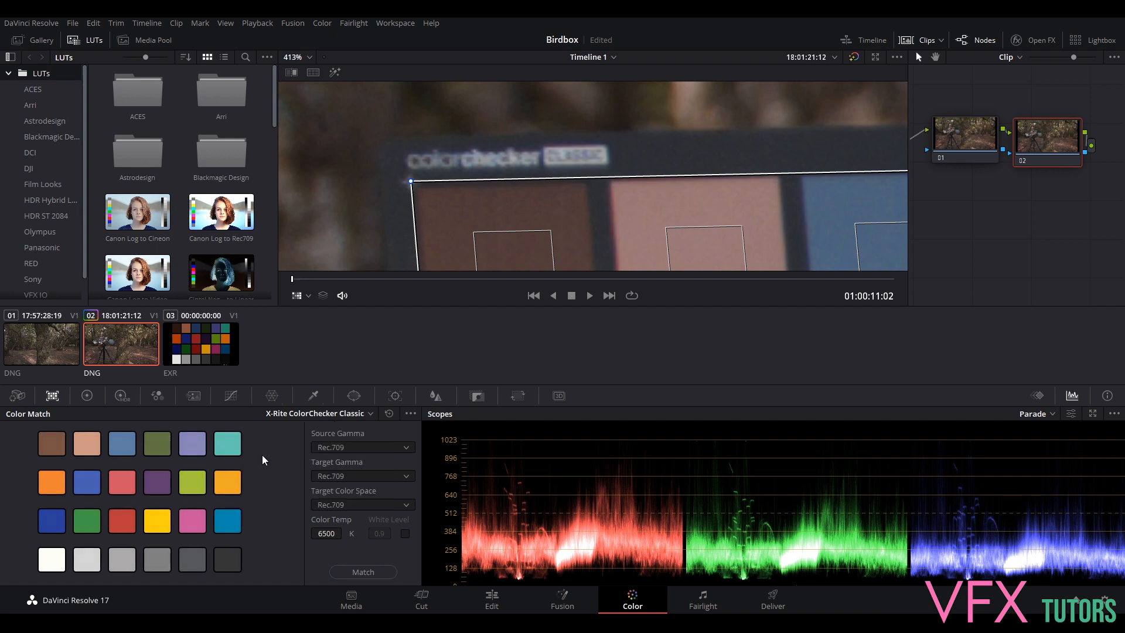
left_click(346, 415)
left_click(381, 477)
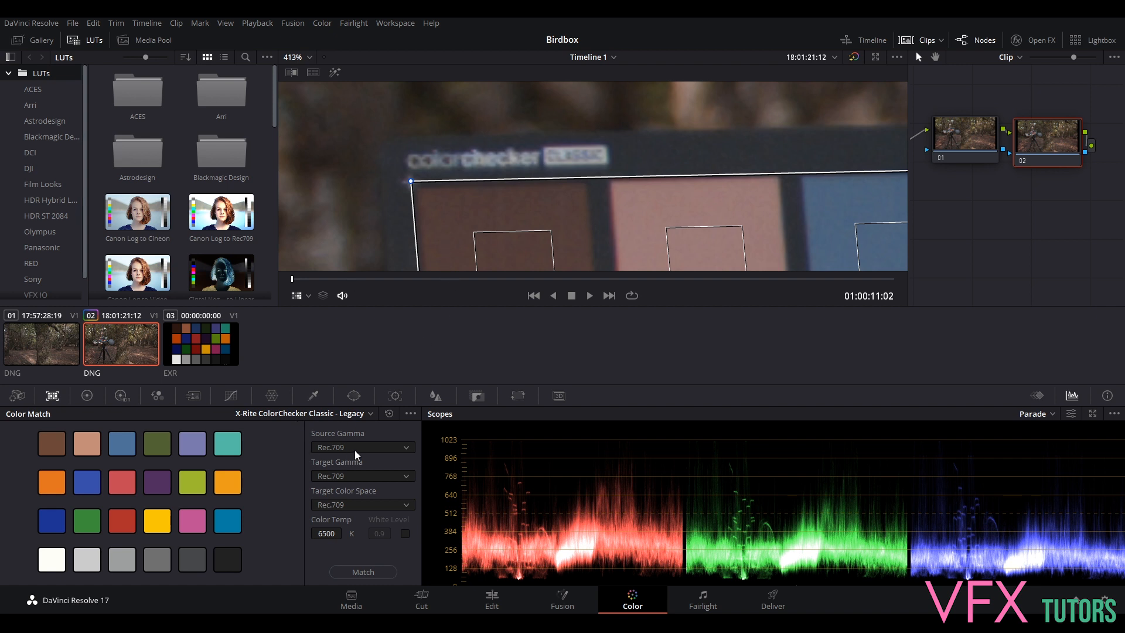
- Set the Color Match chart type to X-Rite ColorChecker Classic
left_click(352, 414)
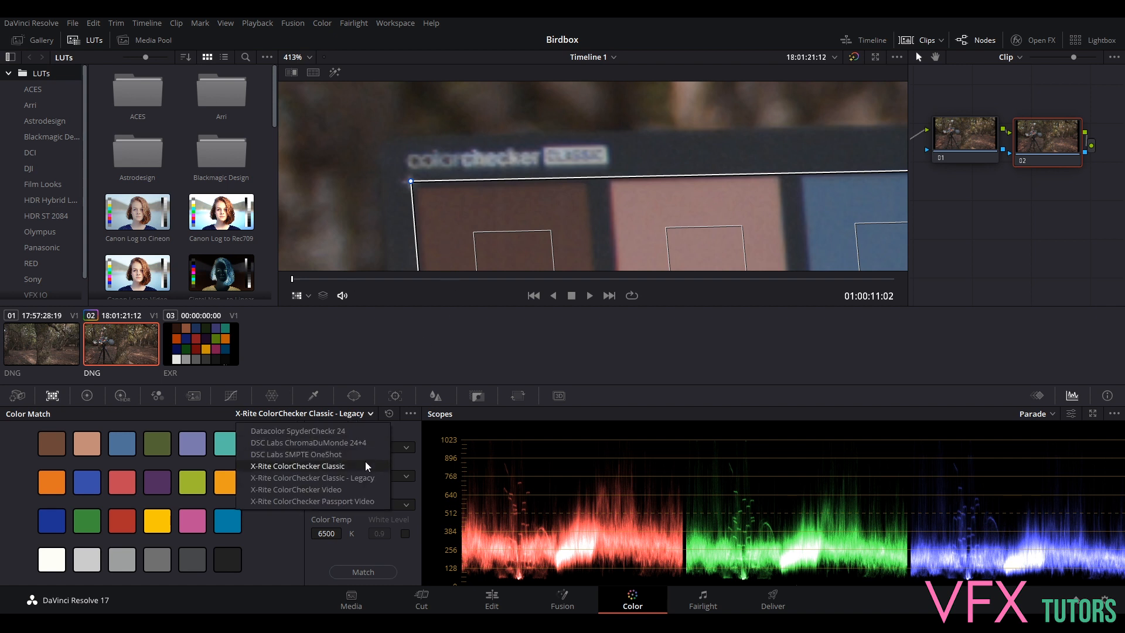
left_click(366, 466)
left_click(361, 447)
left_click(345, 426)
left_click(344, 419)
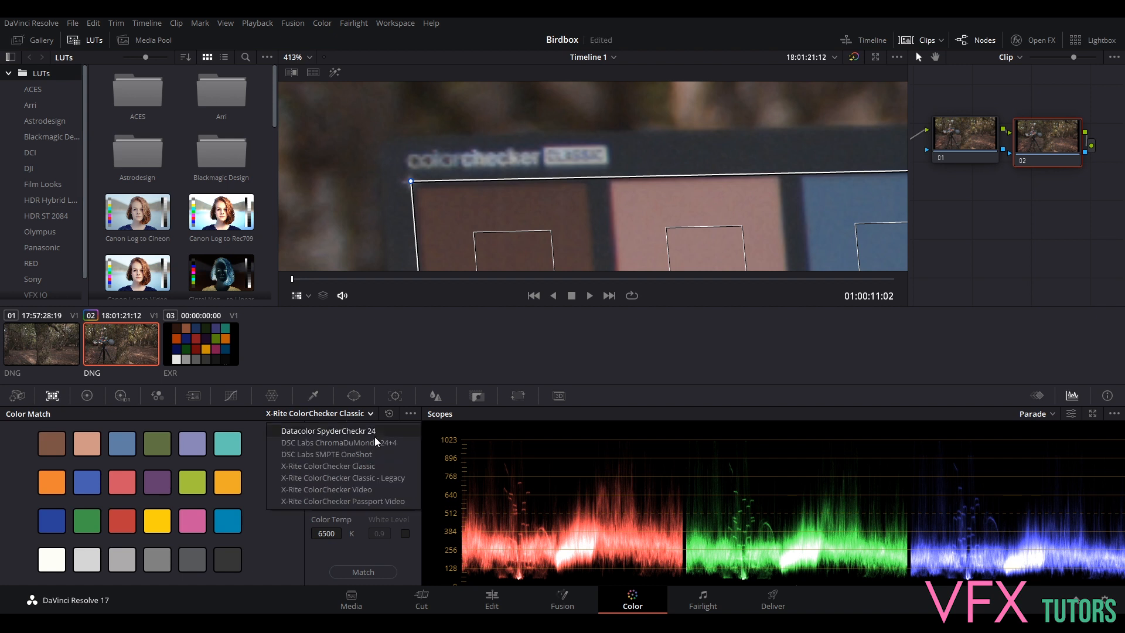
left_click(395, 464)
- Set the Color Match source gamma to Blackmagic Design 4K Film and the target gamma to Linear
scroll(828, 208, "down", 4)
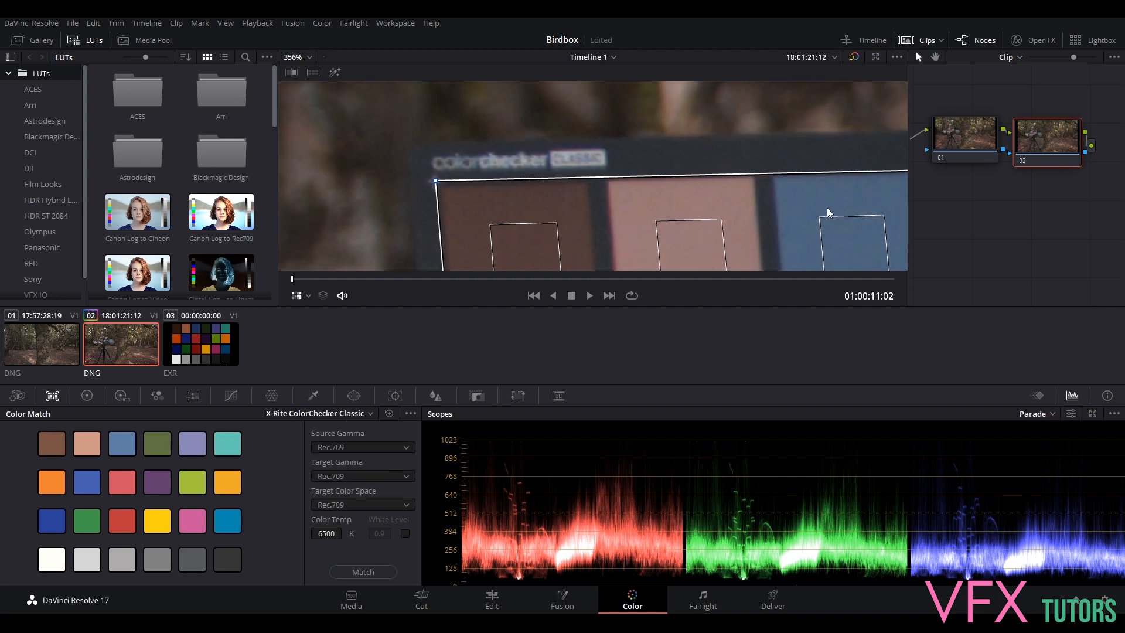
scroll(832, 214, "down", 5)
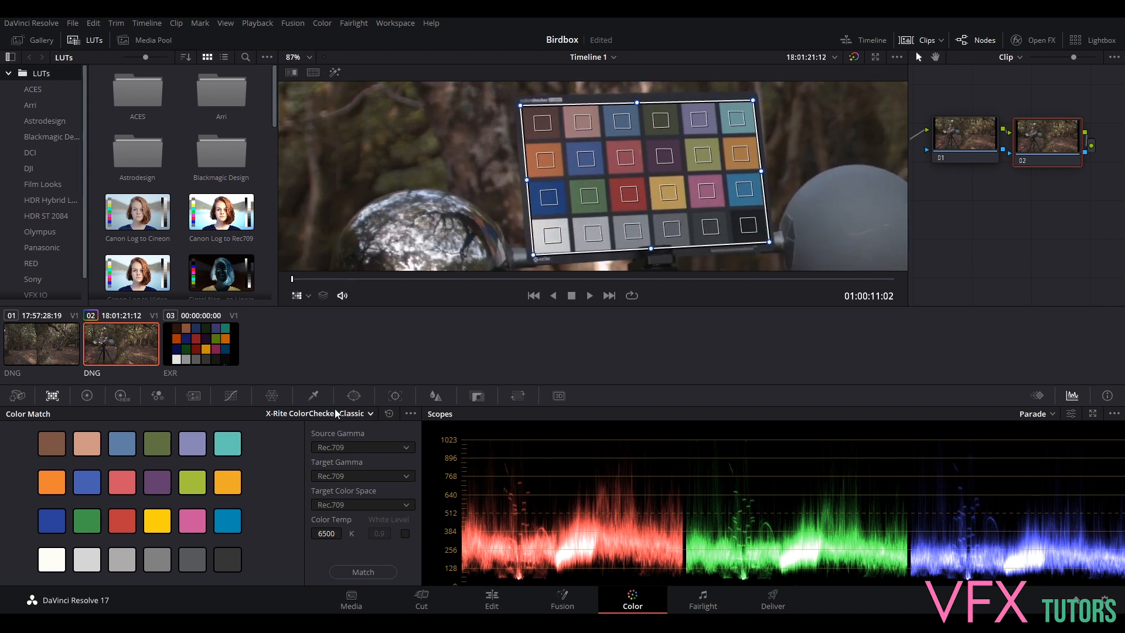
left_click_drag(810, 207, 763, 194)
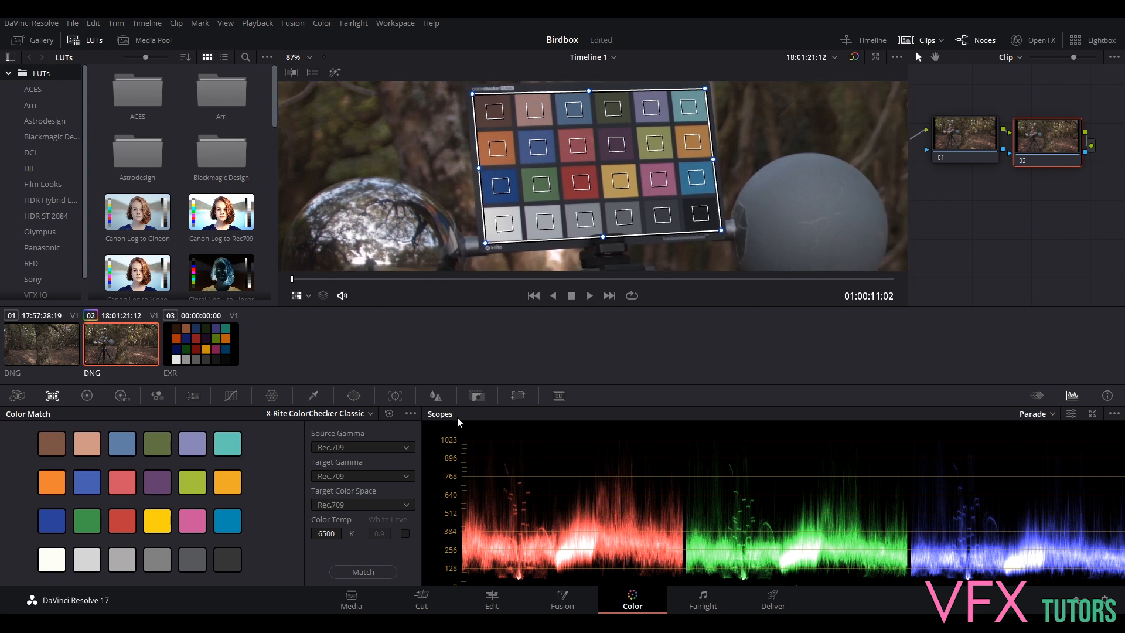
left_click(348, 449)
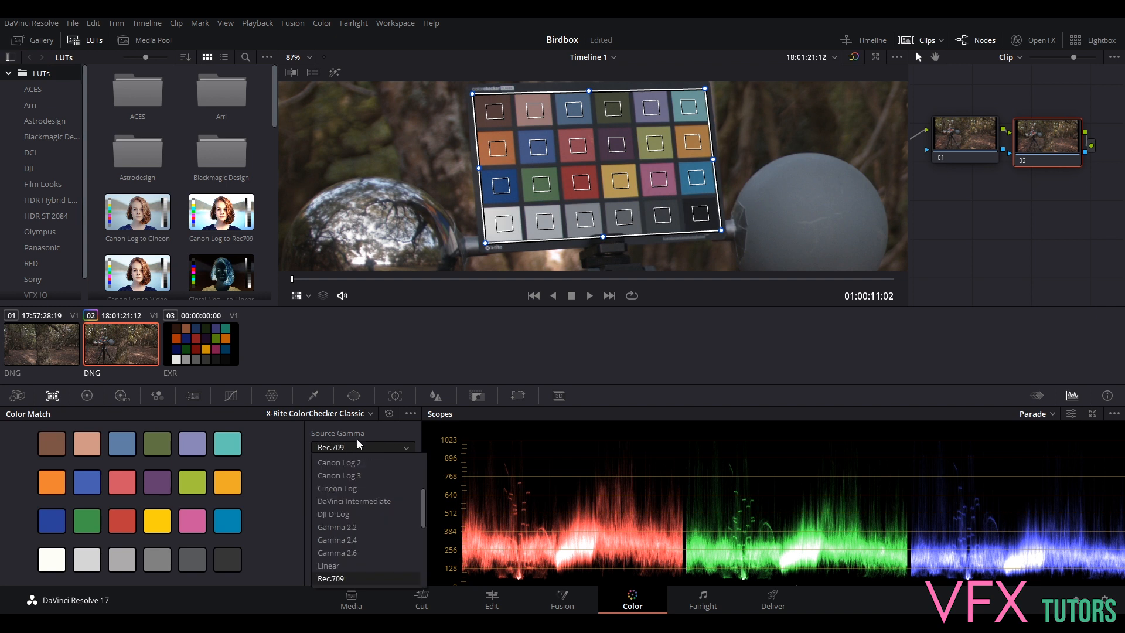
scroll(369, 521, "up", 4)
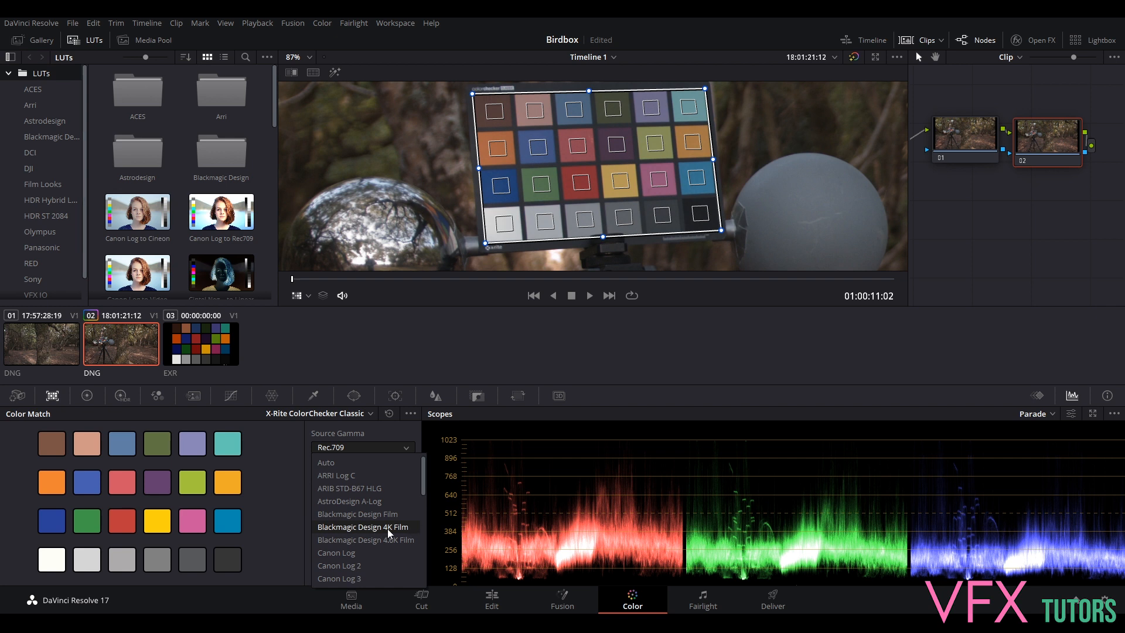
left_click(388, 527)
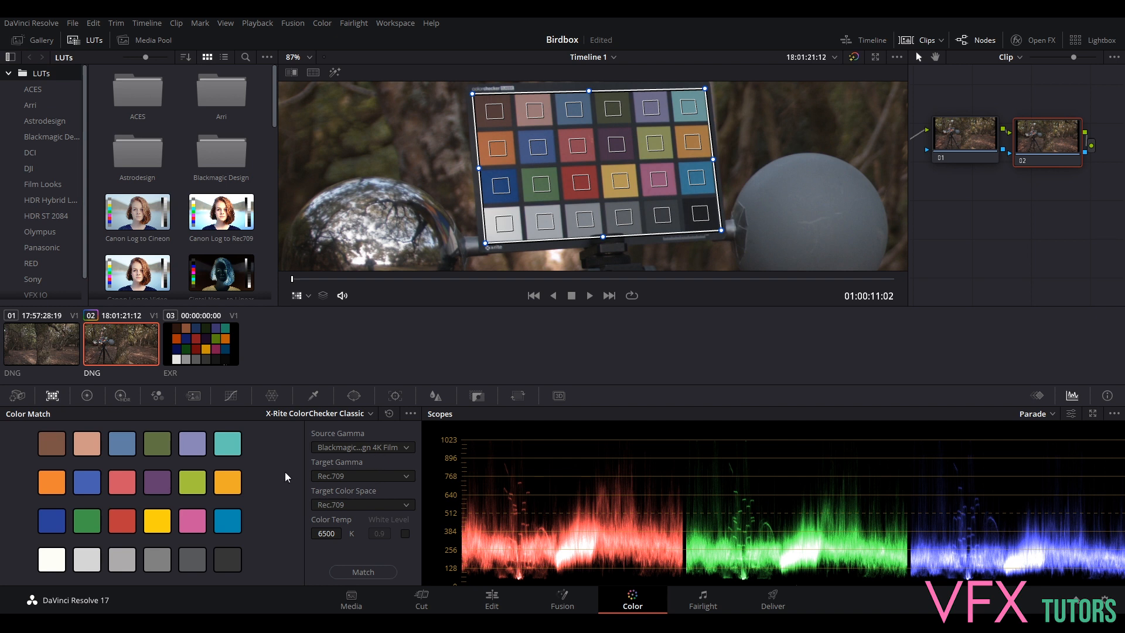
left_click(338, 475)
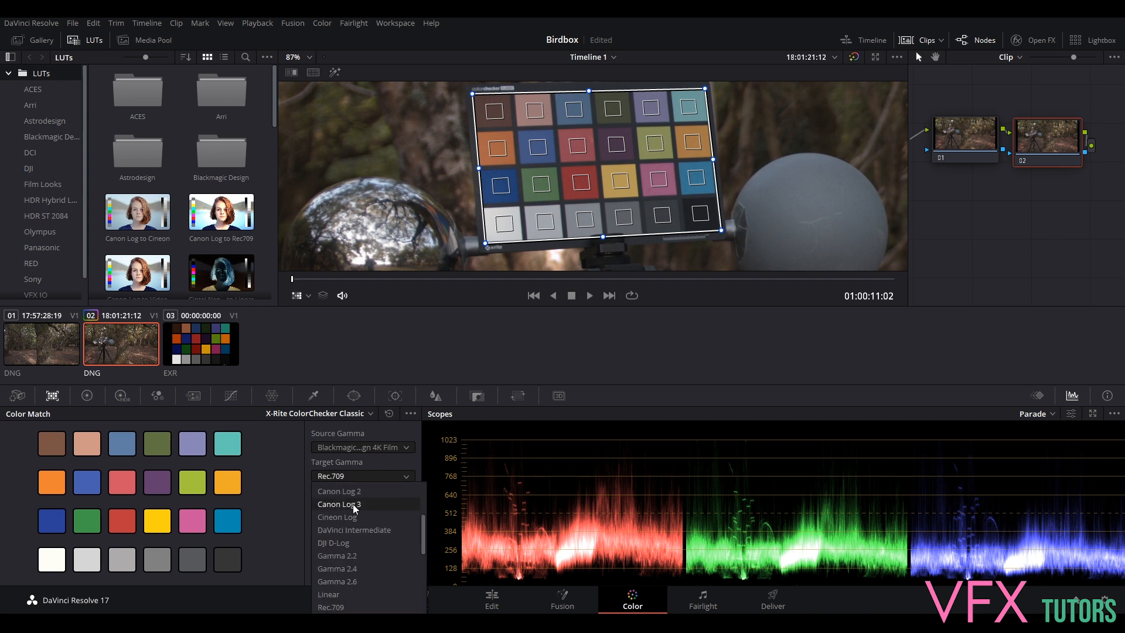
left_click(338, 593)
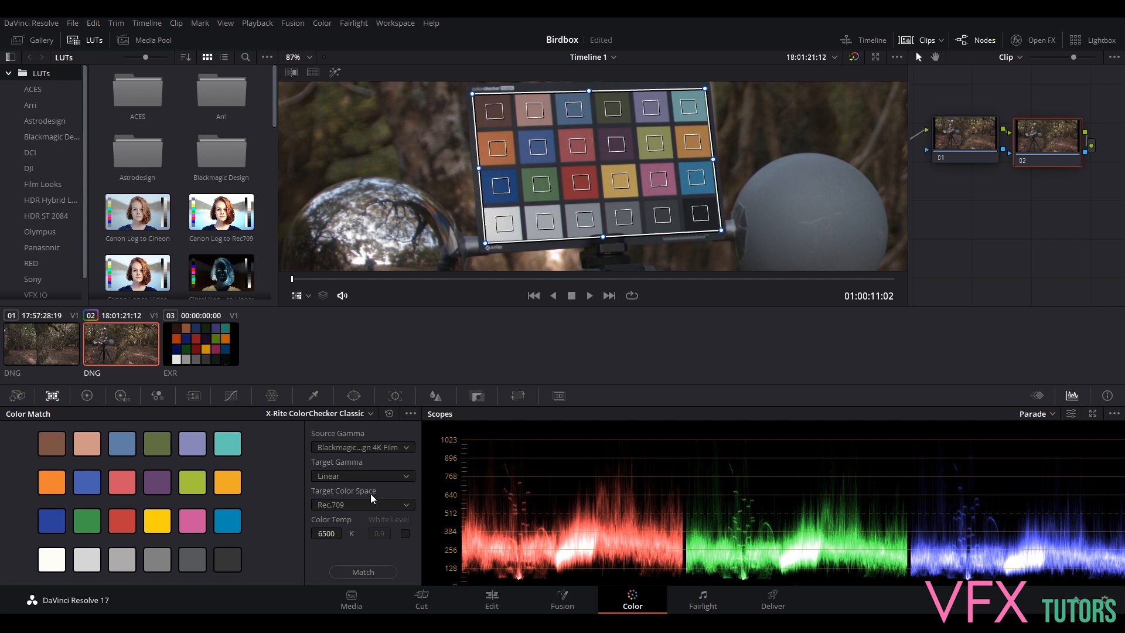
- Set the Color Match target color space to ACES
left_click(407, 501)
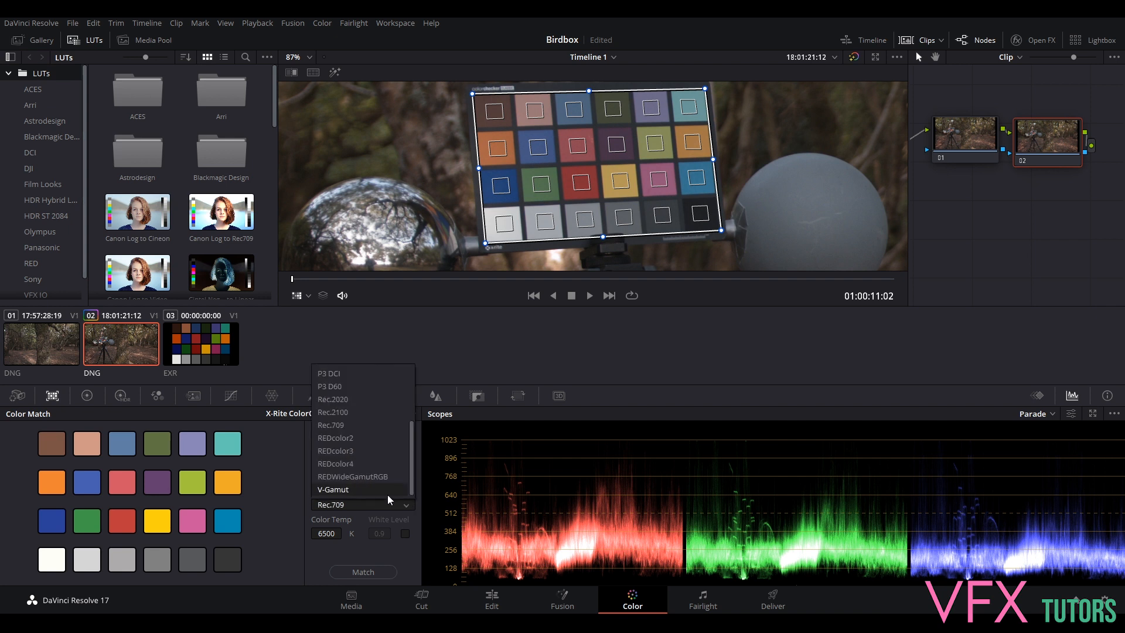
scroll(367, 449, "up", 3)
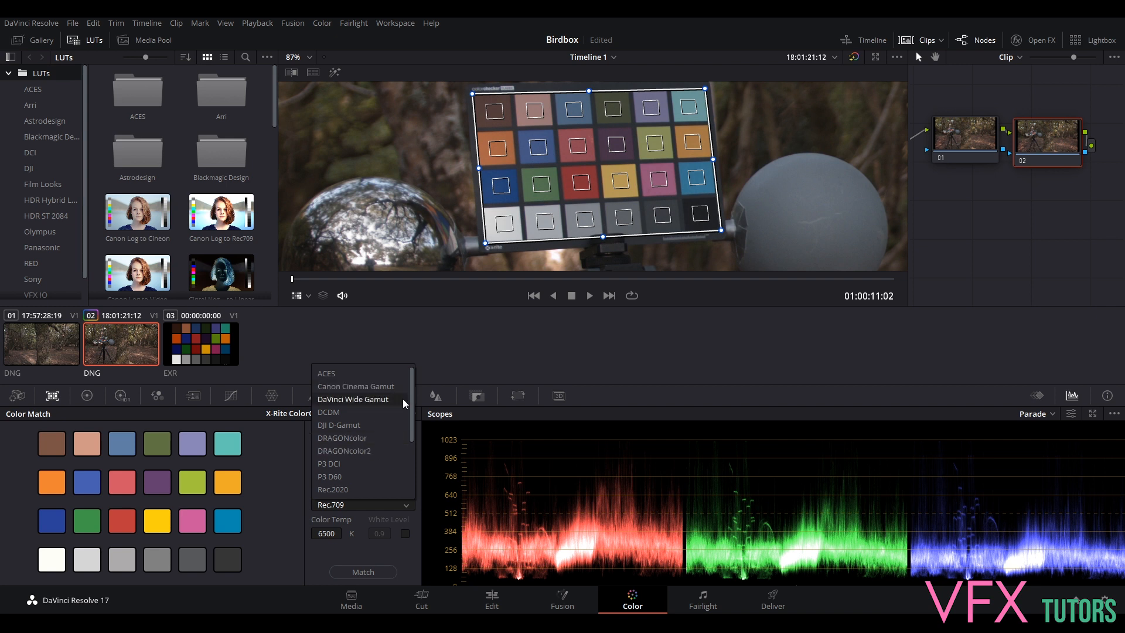
mouse_move(413, 399)
left_mouse_down()
mouse_move(416, 473)
mouse_move(421, 400)
left_mouse_up()
left_click(343, 372)
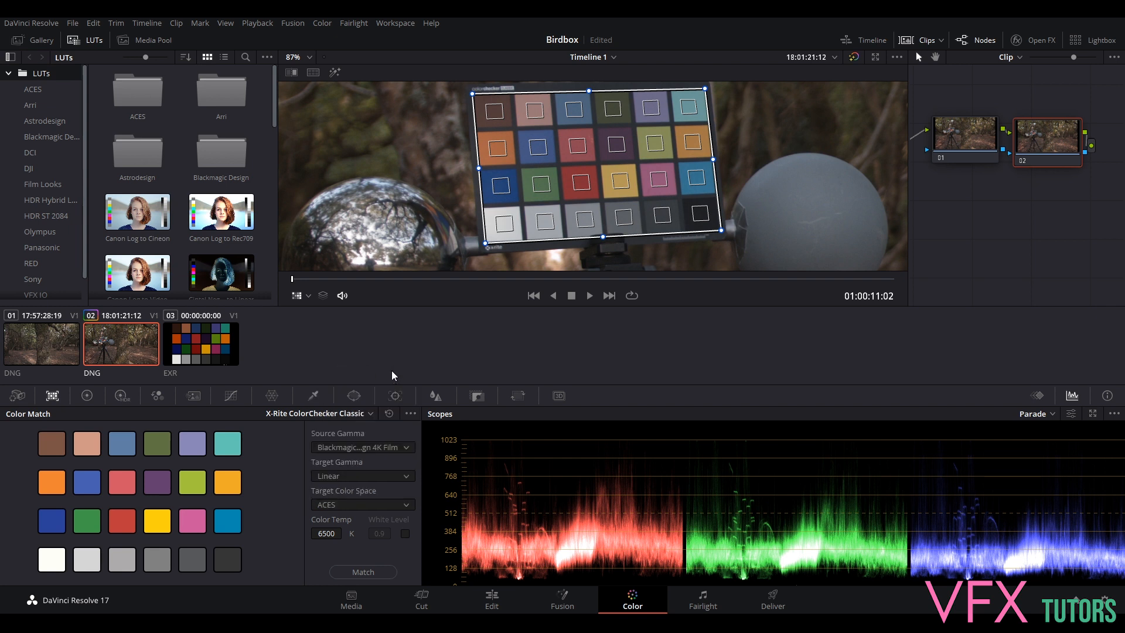
- Review the available target color spaces, keep ACES, and match node 02 to the color chart
left_click(406, 505)
mouse_move(409, 431)
left_mouse_down()
mouse_move(413, 488)
mouse_move(413, 429)
left_mouse_up()
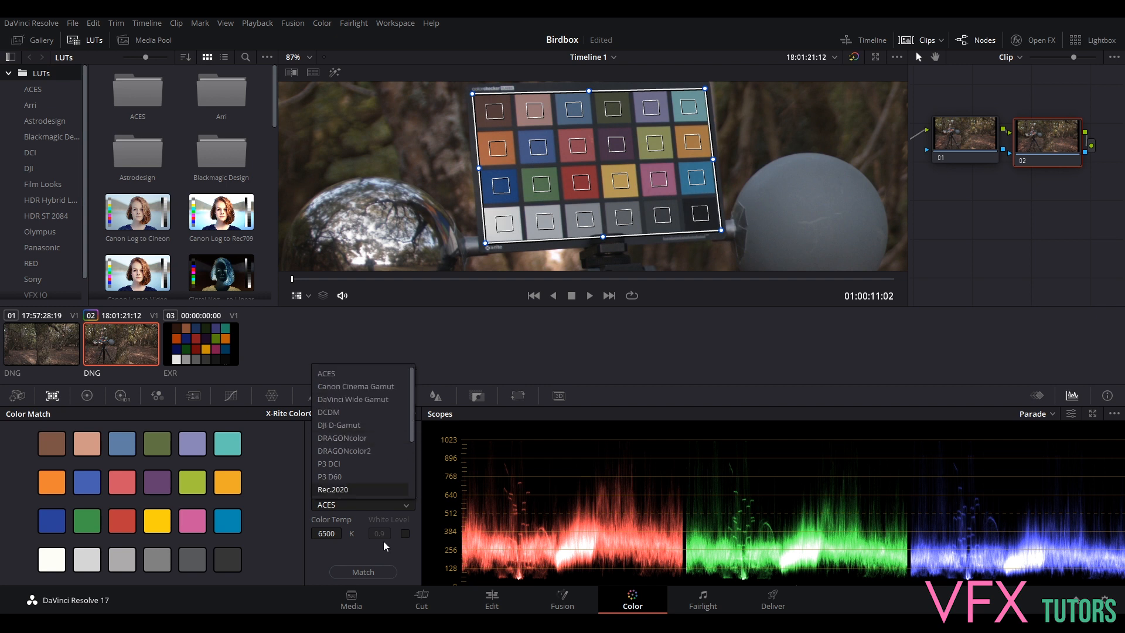
left_click(397, 551)
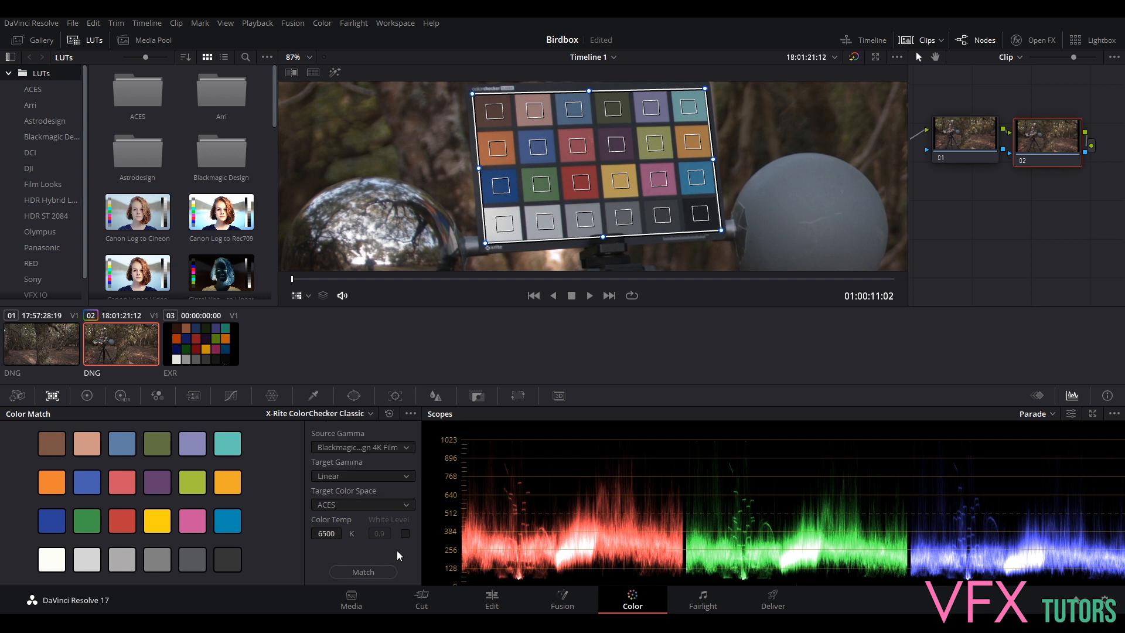
left_click(406, 503)
scroll(403, 441, "down", 2)
left_click_drag(413, 427, 350, 372)
left_click(350, 369)
left_click(388, 573)
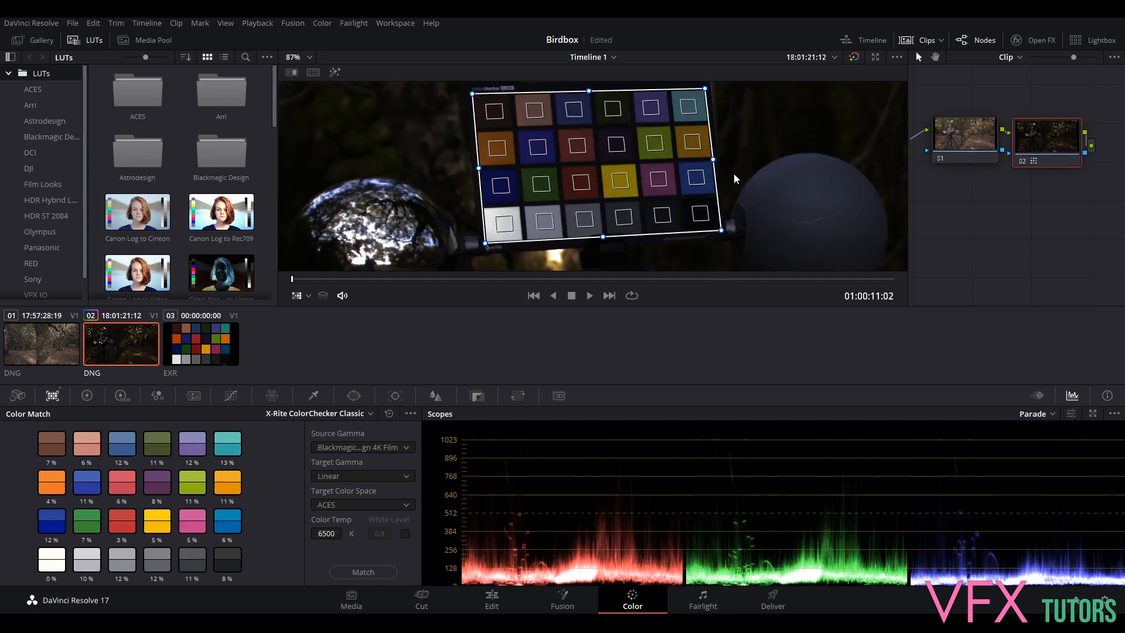
- Apply the VFX IO LUT Linear to BMDFilm 4K to node 02 of the lighting reference clip
scroll(734, 174, "down", 10)
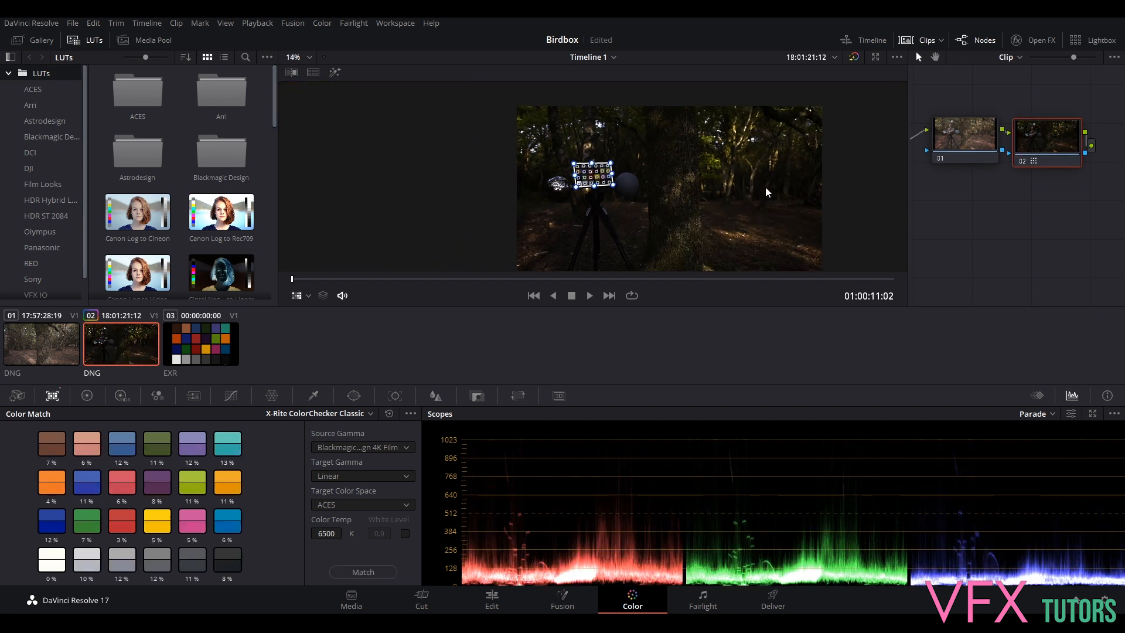
scroll(717, 174, "up", 2)
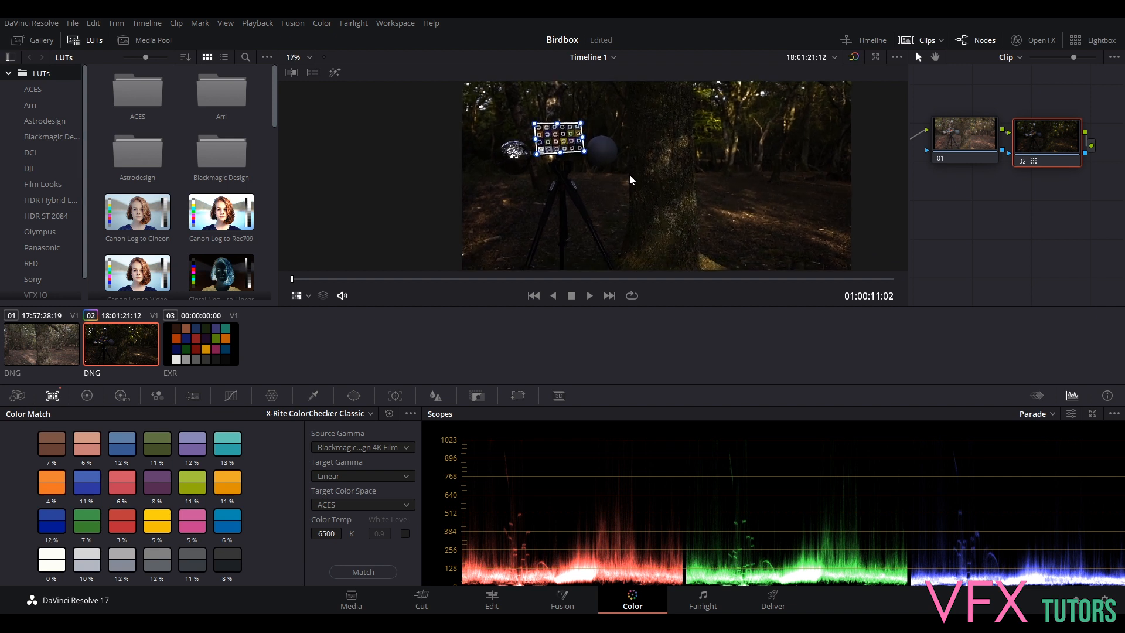
scroll(644, 218, "up", 5)
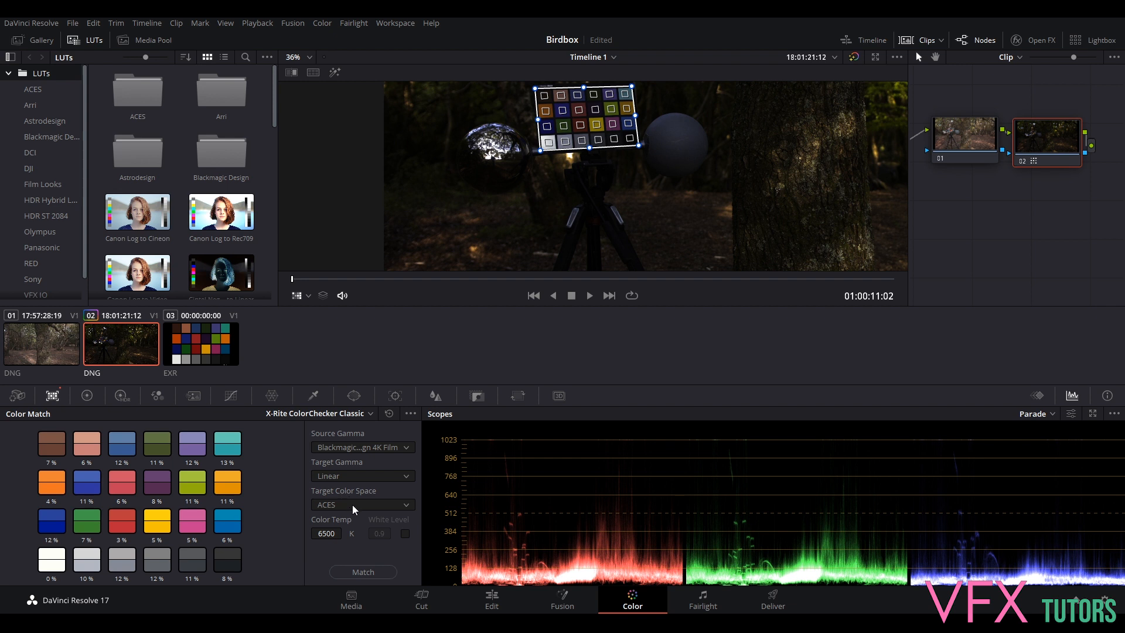
left_click_drag(683, 185, 665, 208)
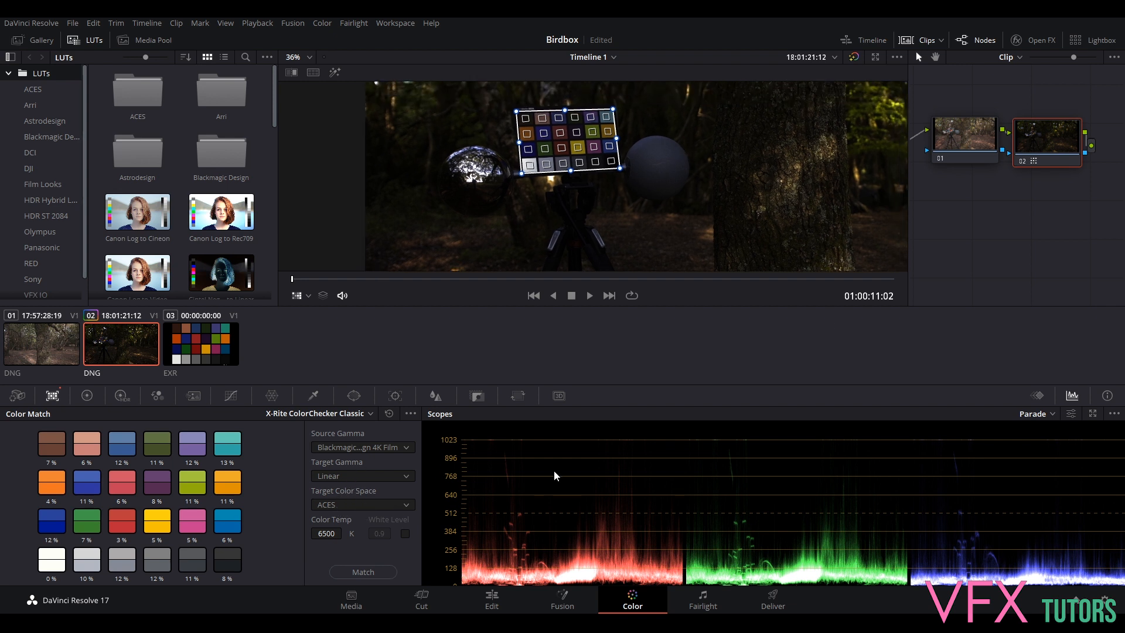
left_click_drag(1064, 138, 1054, 132)
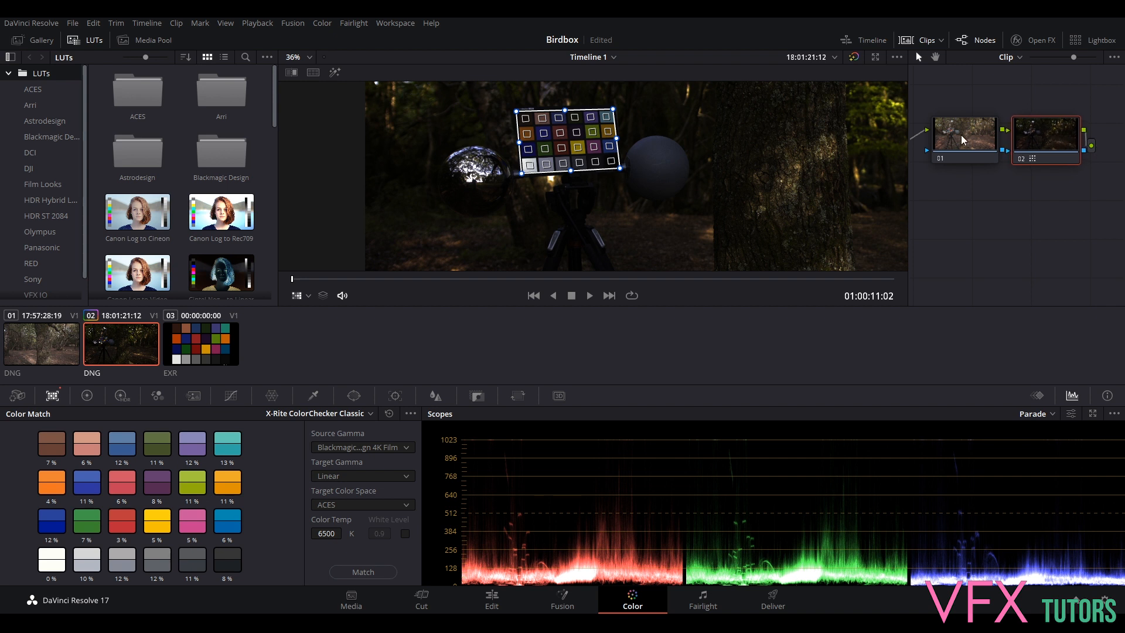
right_click(1053, 135)
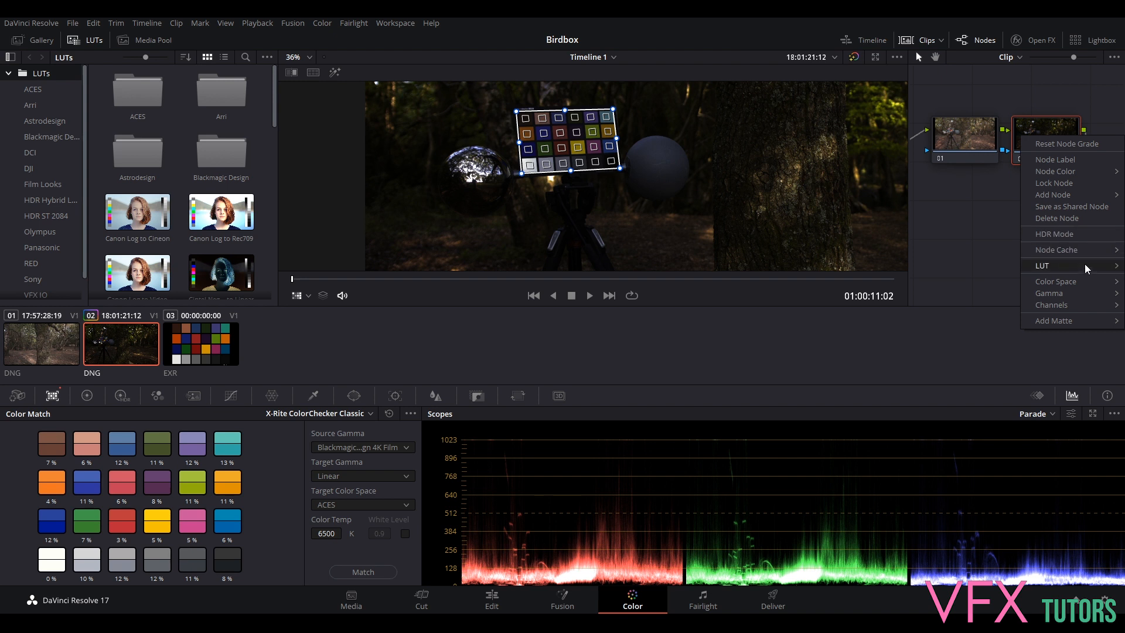
mouse_move(1084, 266)
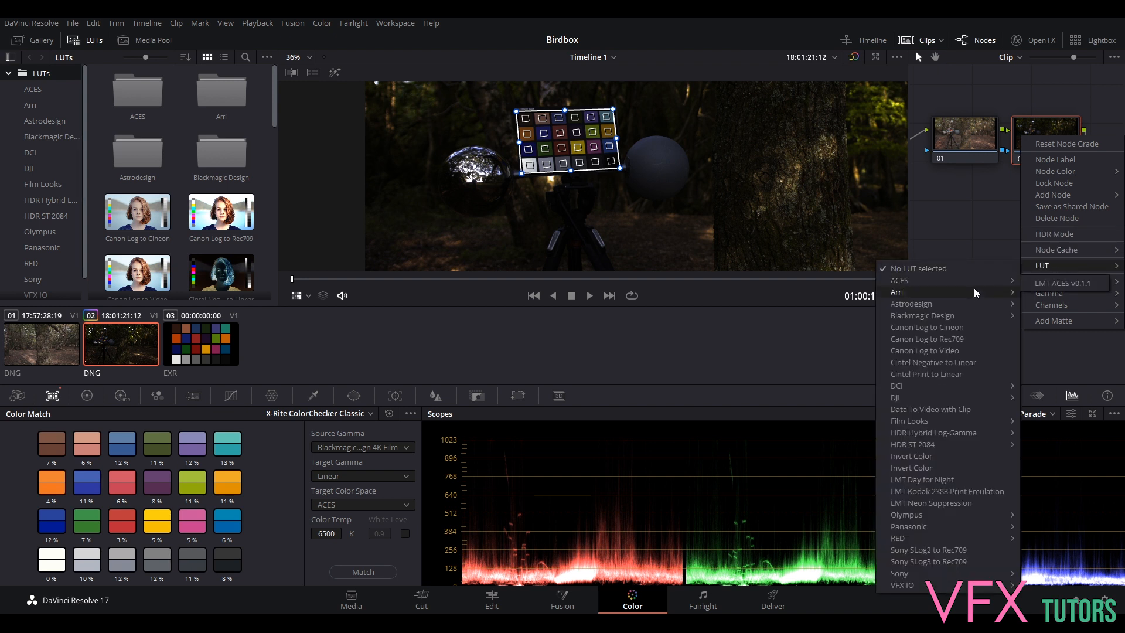
mouse_move(967, 585)
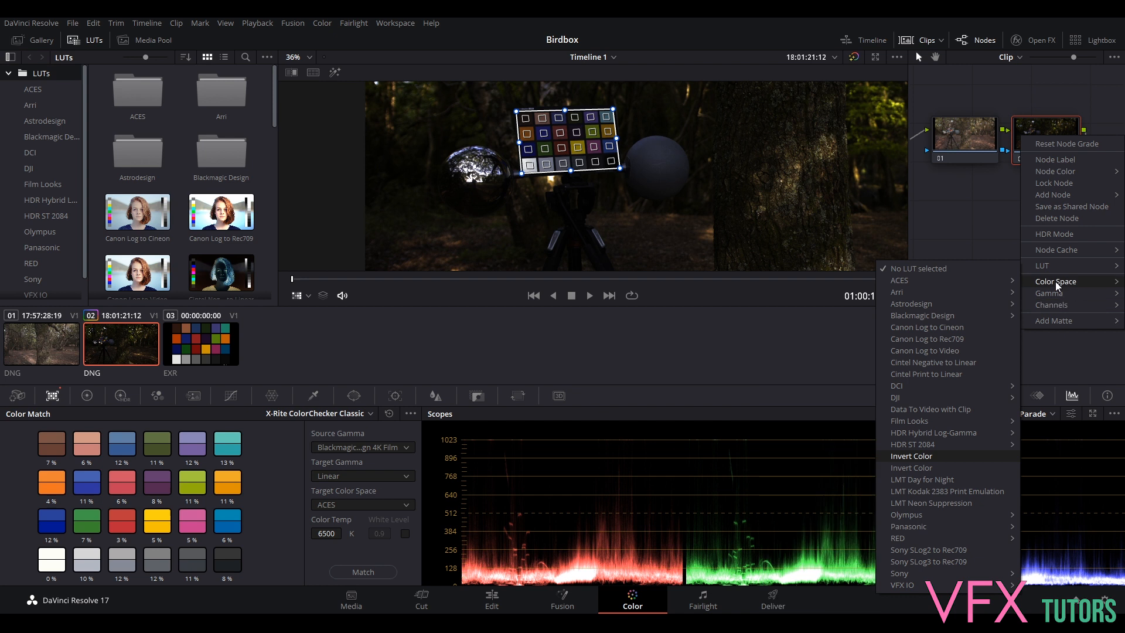
mouse_move(922, 584)
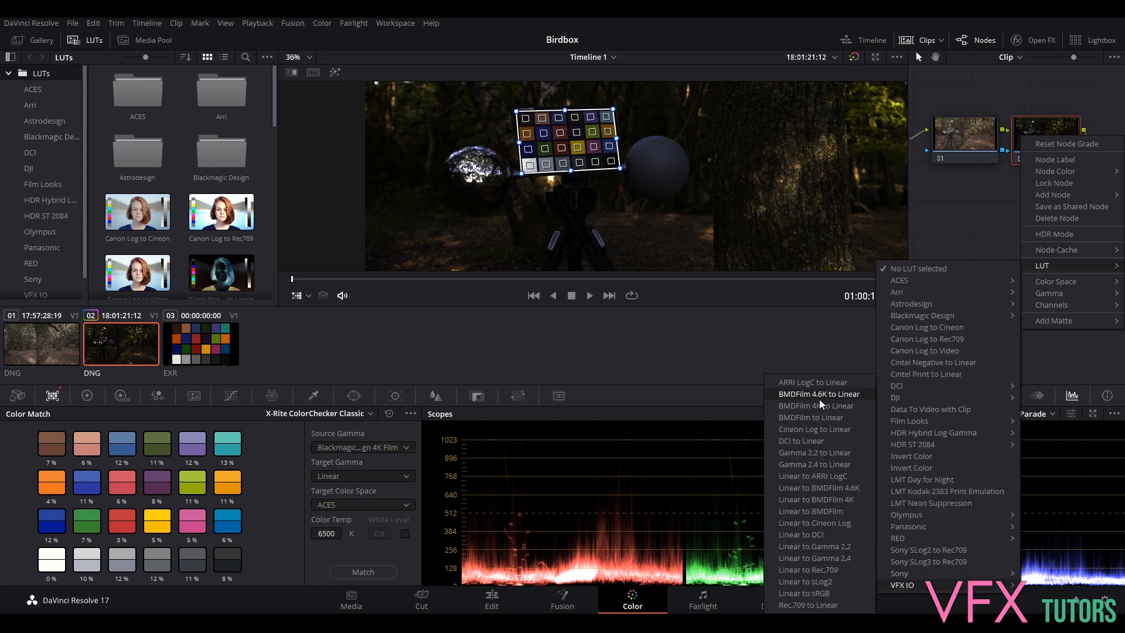
left_click(838, 502)
- Compare clips 01 and 02 with the LUT applied, and set node 02 of clip 02 back to no LUT
scroll(744, 219, "down", 5)
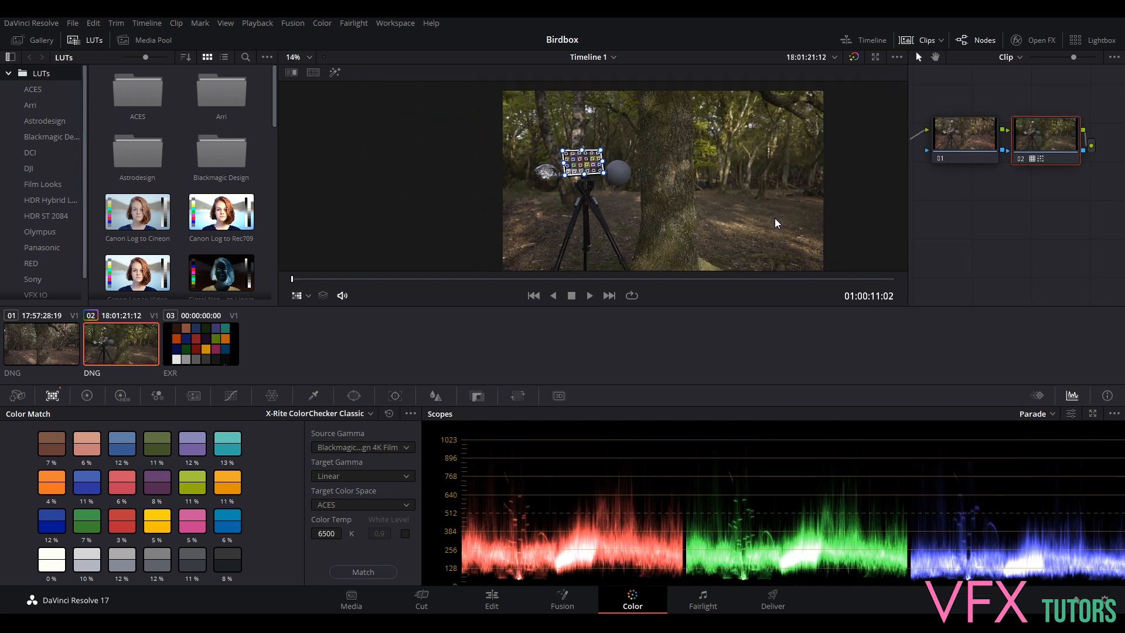
scroll(775, 220, "down", 1)
left_click(60, 350)
left_click(100, 351)
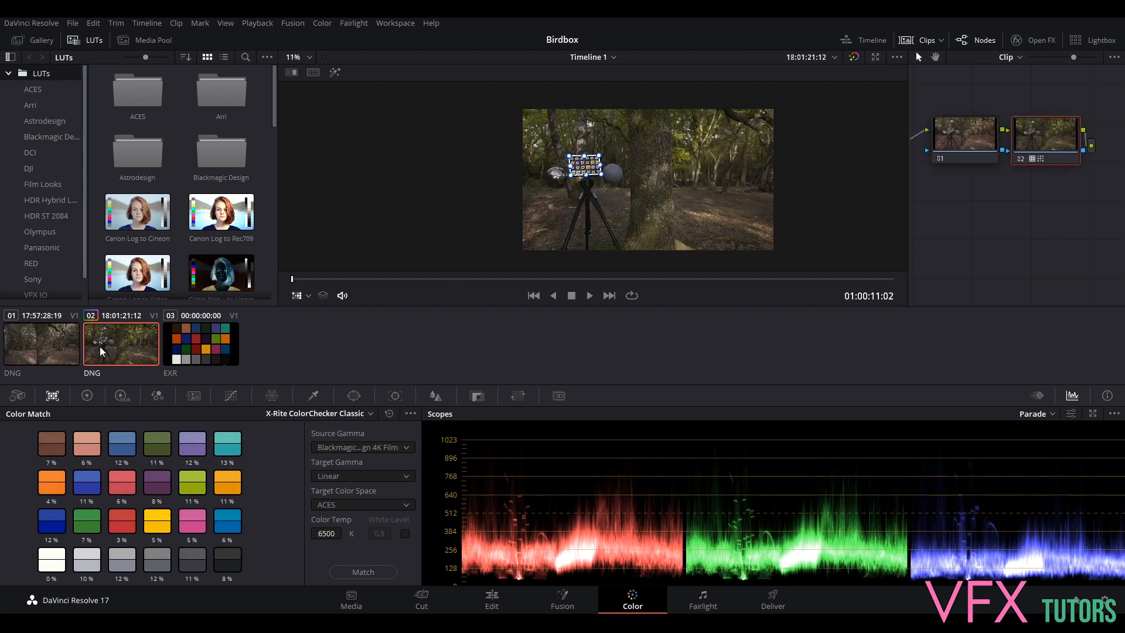
scroll(668, 157, "up", 3)
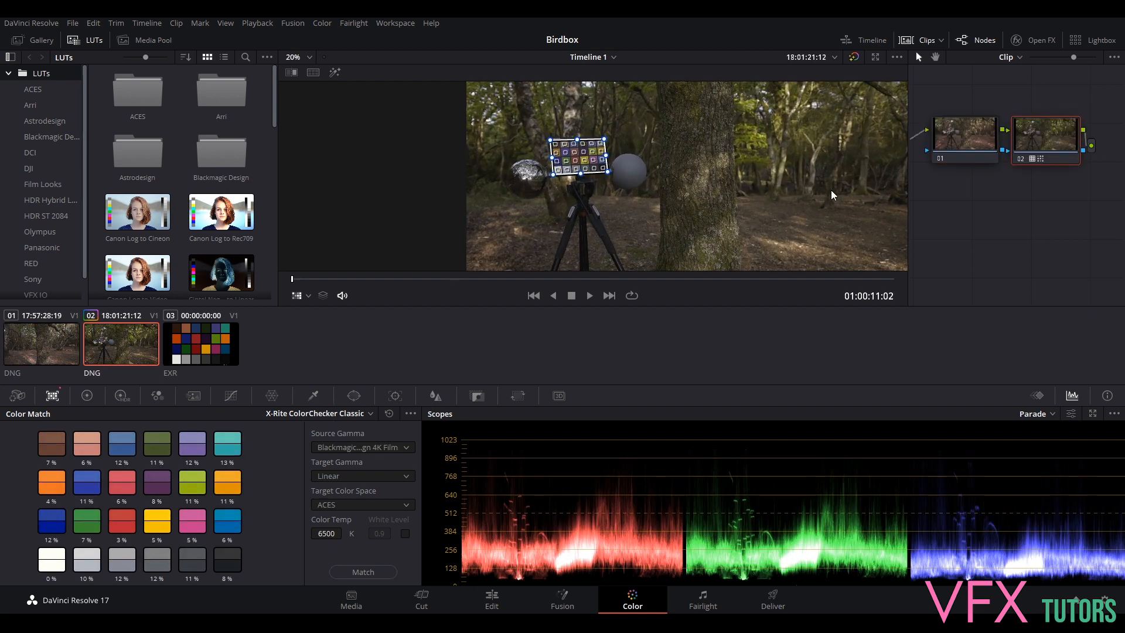
left_click_drag(858, 183, 792, 163)
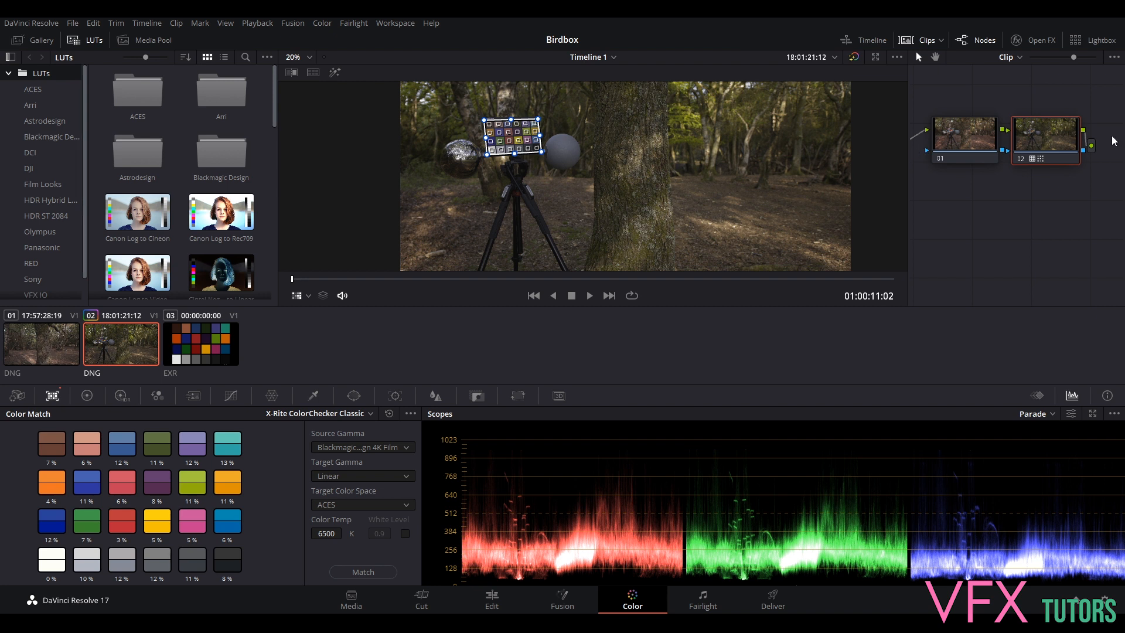
right_click(1050, 135)
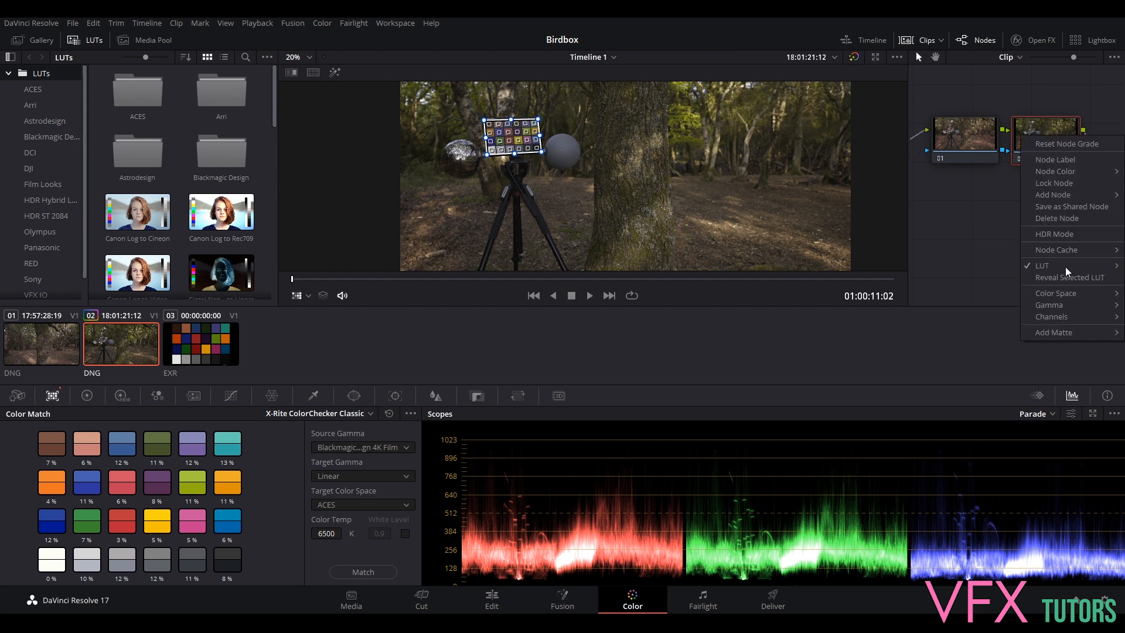
left_click(983, 267)
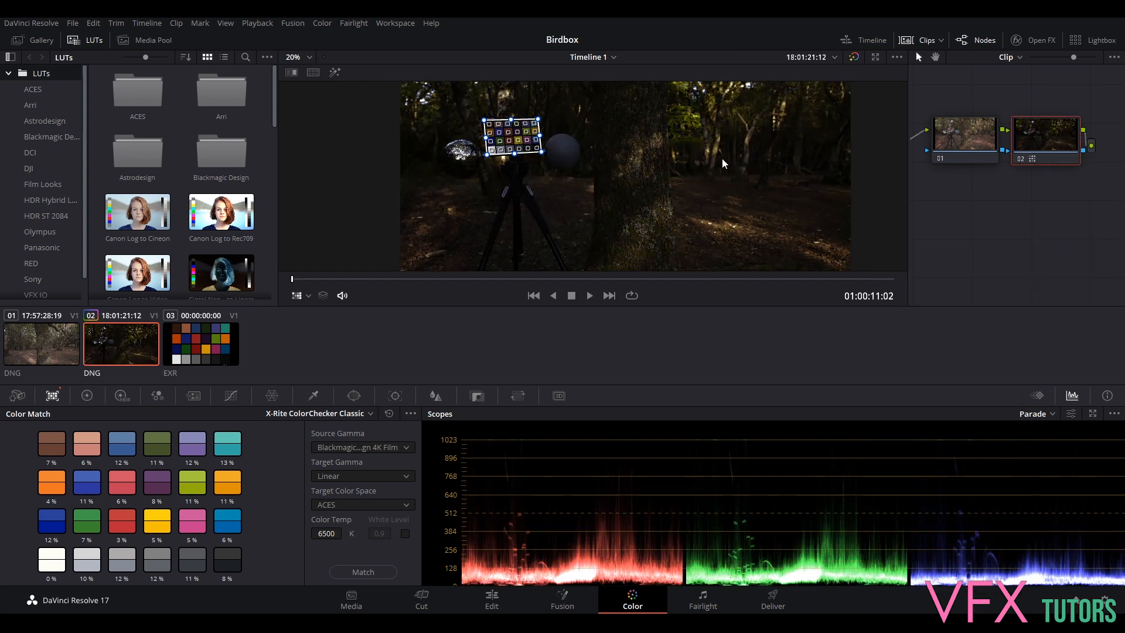
- Copy the Color Match grade of node 02 in the lighting reference clip
left_click_drag(1043, 130, 1044, 135)
left_click_drag(977, 131, 978, 134)
left_click(1045, 143)
right_click(1045, 143)
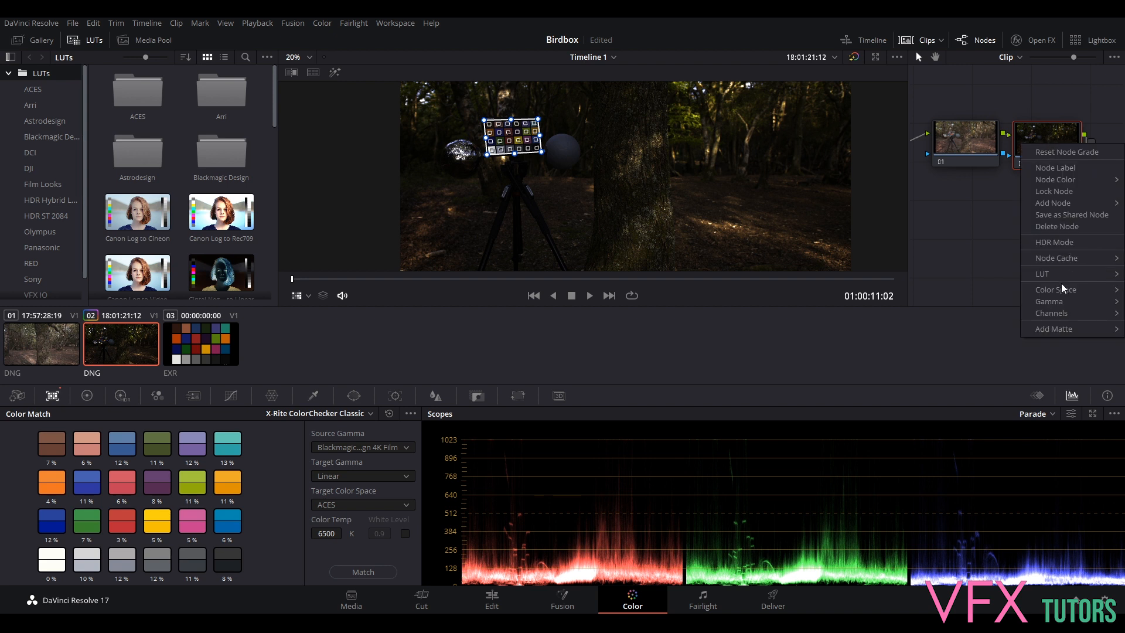
left_click(1035, 130)
left_click(99, 24)
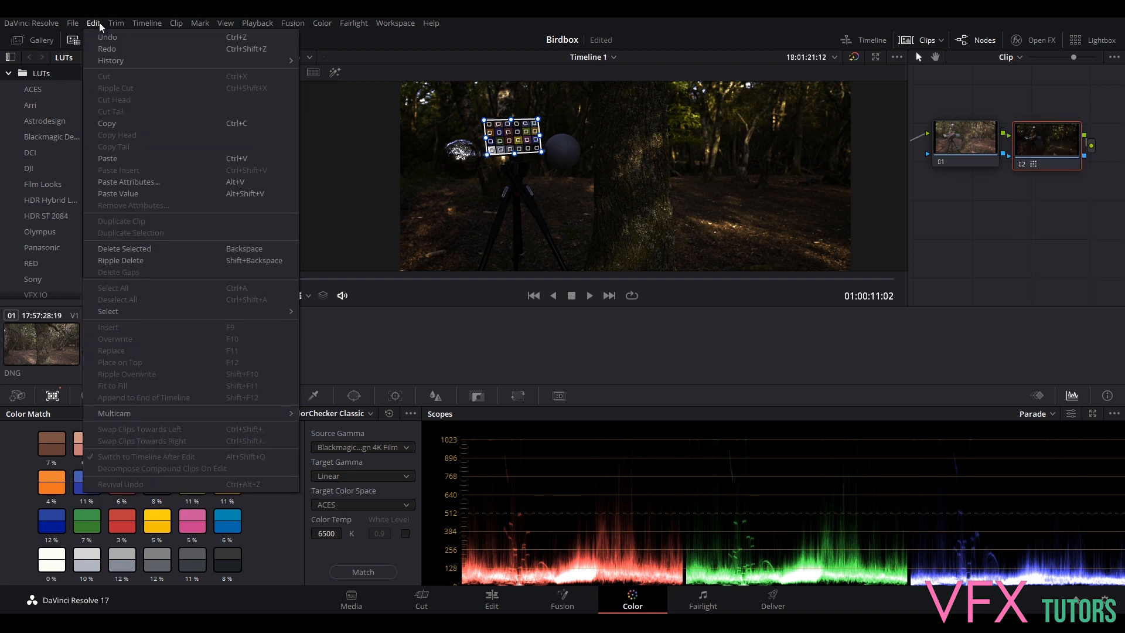
left_click(127, 121)
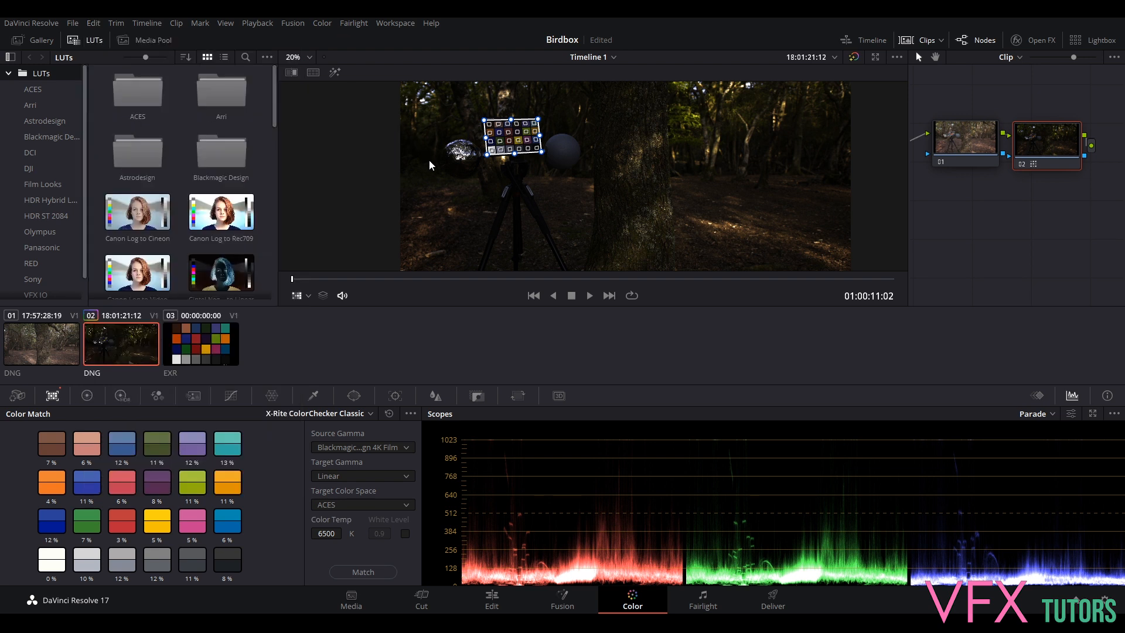
- Set clip 01's Camera Raw to decode using Clip with Gen 4 color science and Highlight Recovery, and check its color space and gamma options
left_click(75, 347)
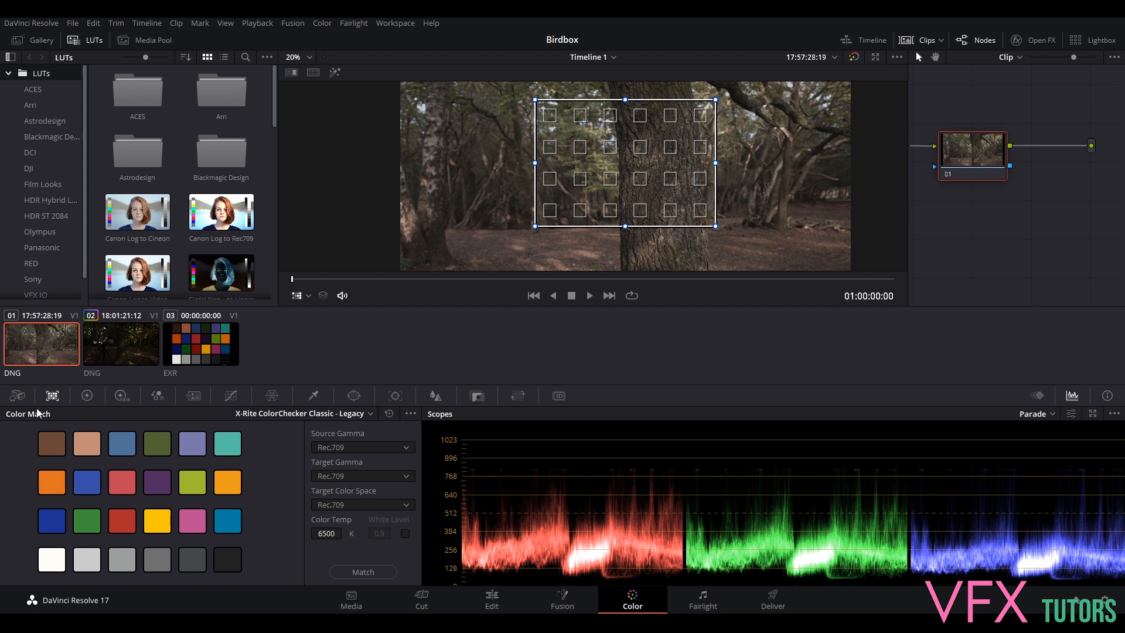
left_click(18, 395)
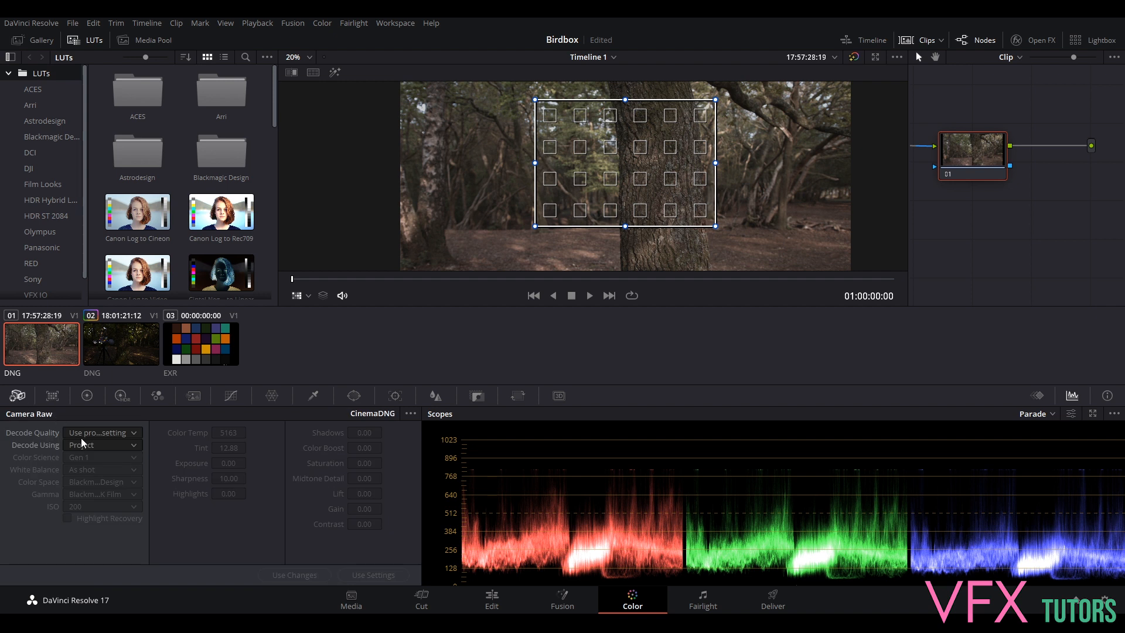
left_click(84, 446)
left_click(94, 497)
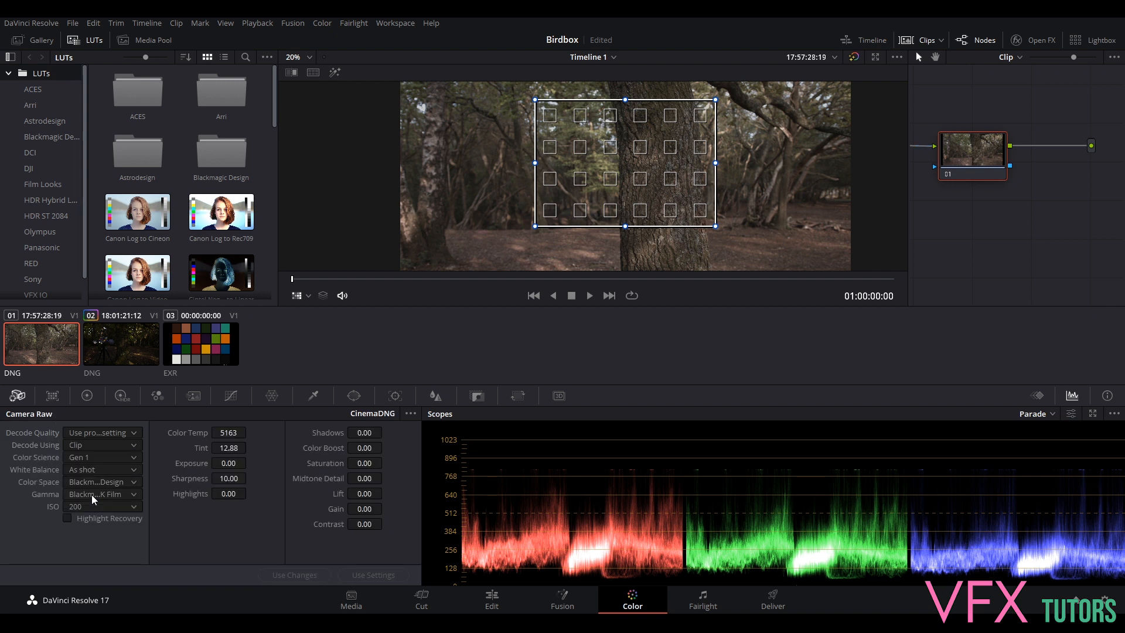
left_click(92, 457)
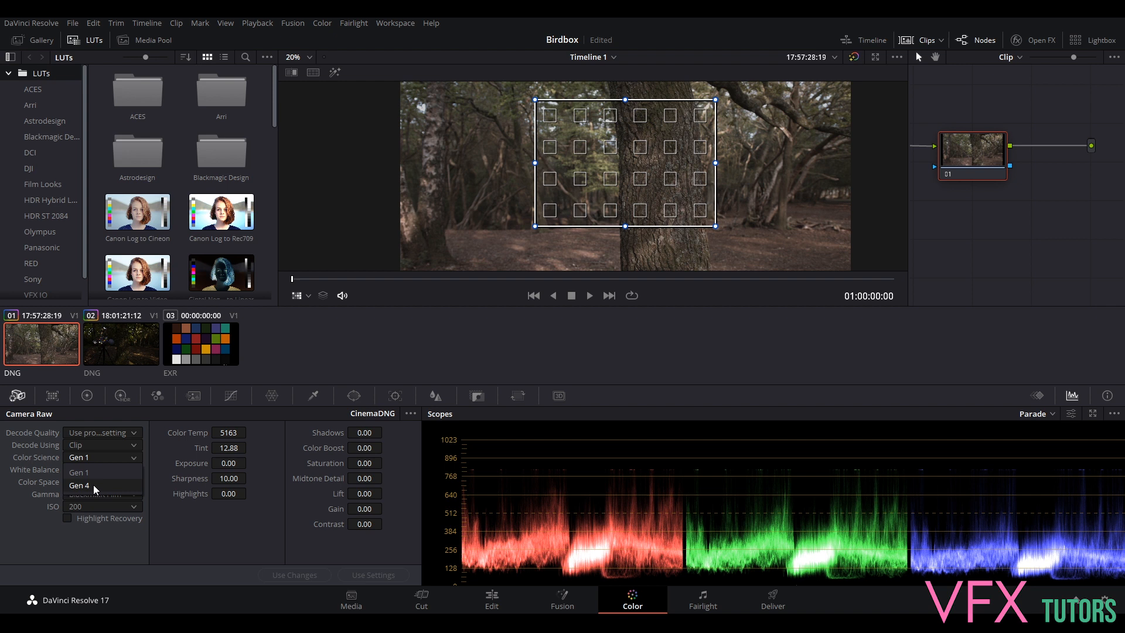
left_click(98, 483)
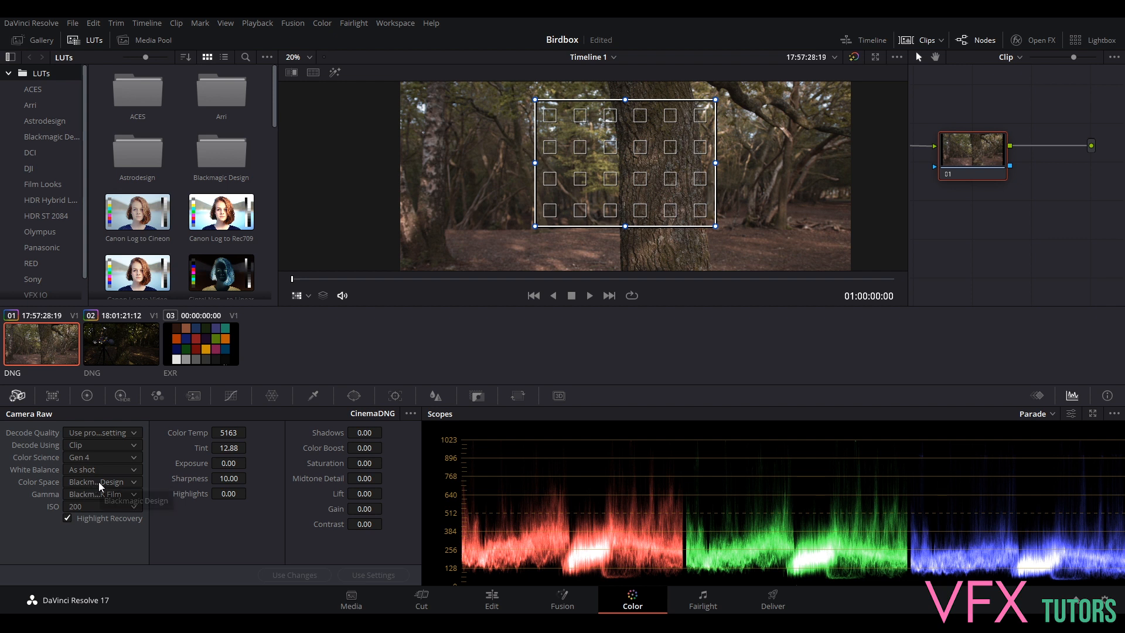
left_click(114, 491)
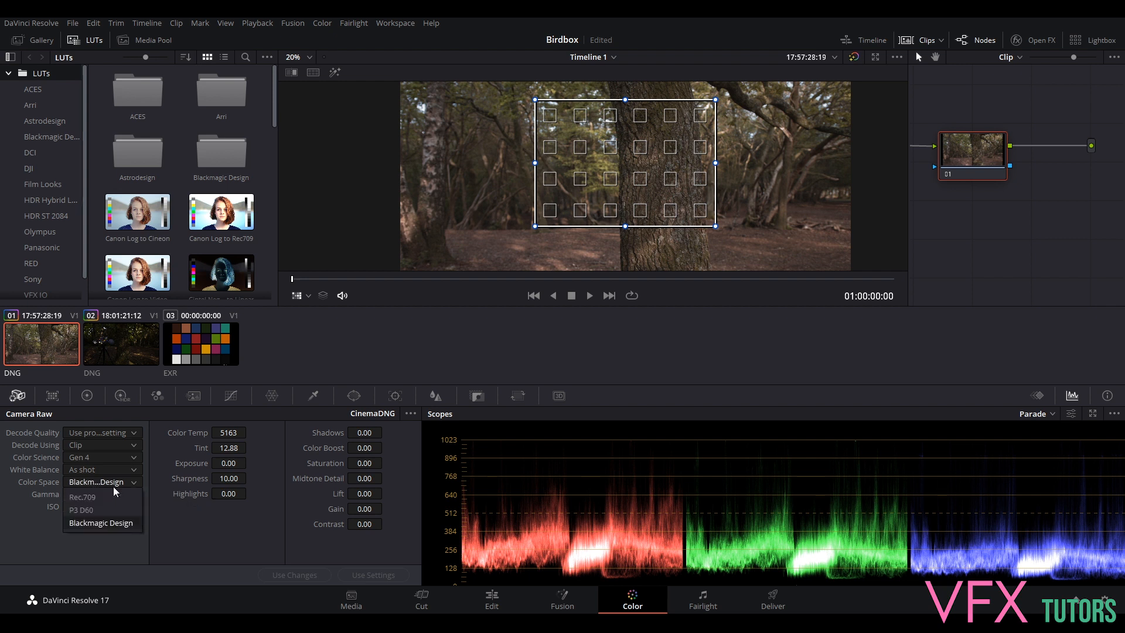
left_click(136, 508)
left_click(117, 494)
left_click(135, 507)
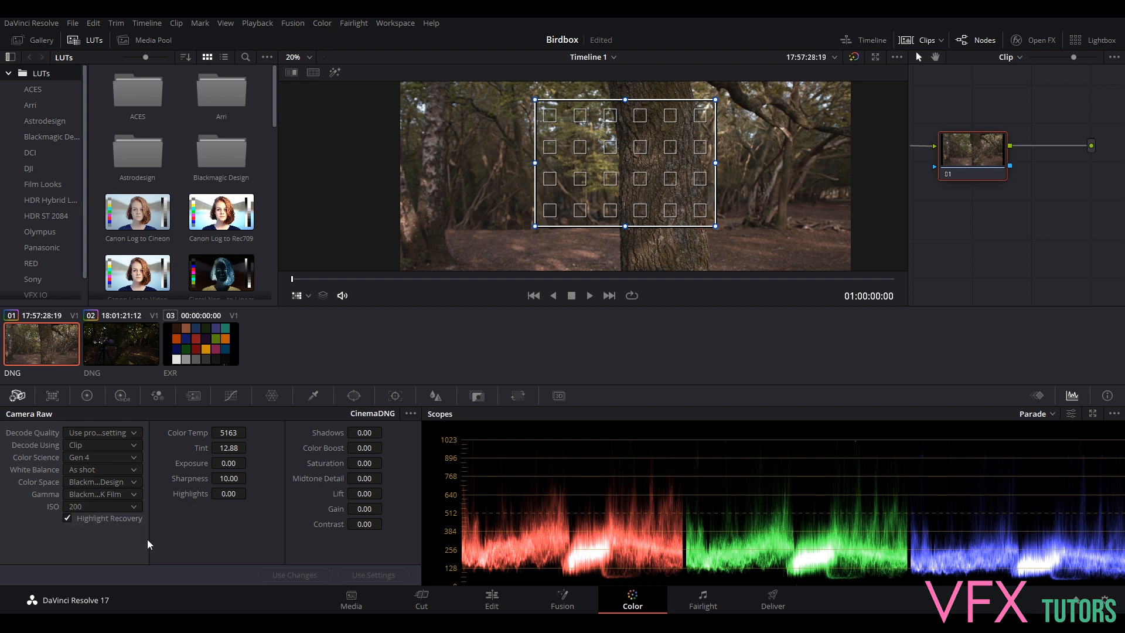
- Add a serial node after node 01 in clip 01 and paste the copied Color Match grade onto it
right_click(975, 148)
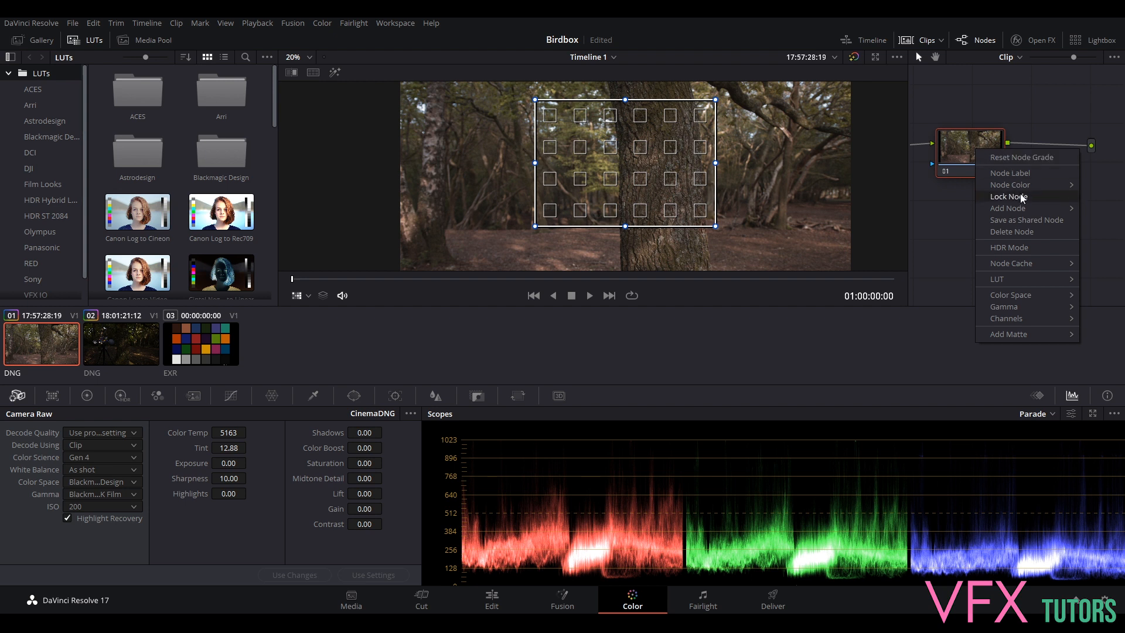
mouse_move(1025, 208)
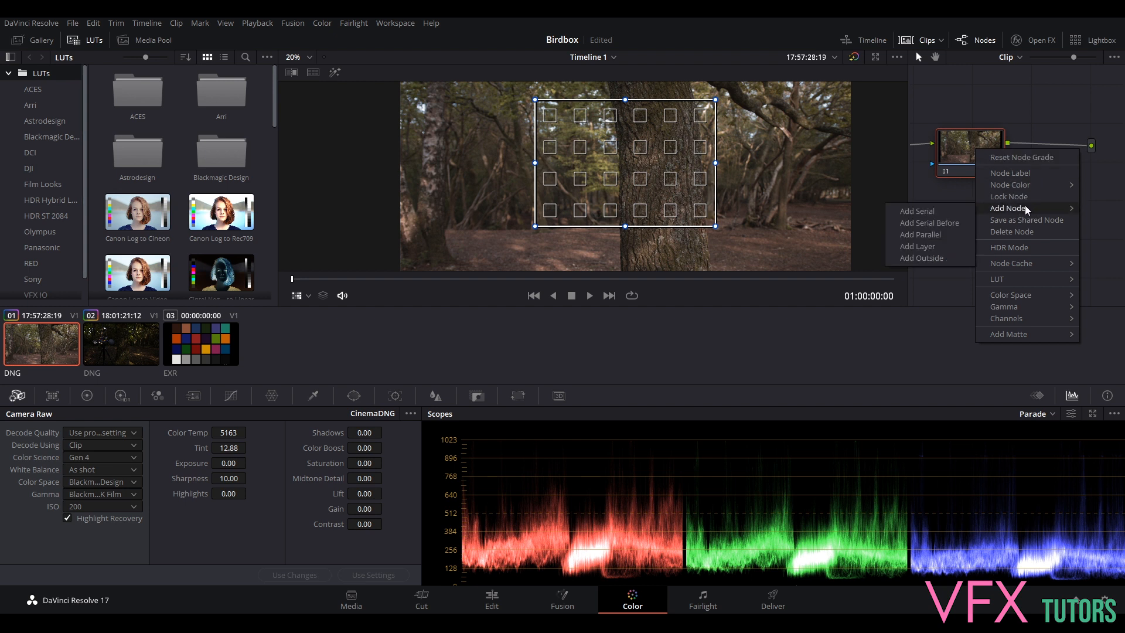
left_click(956, 211)
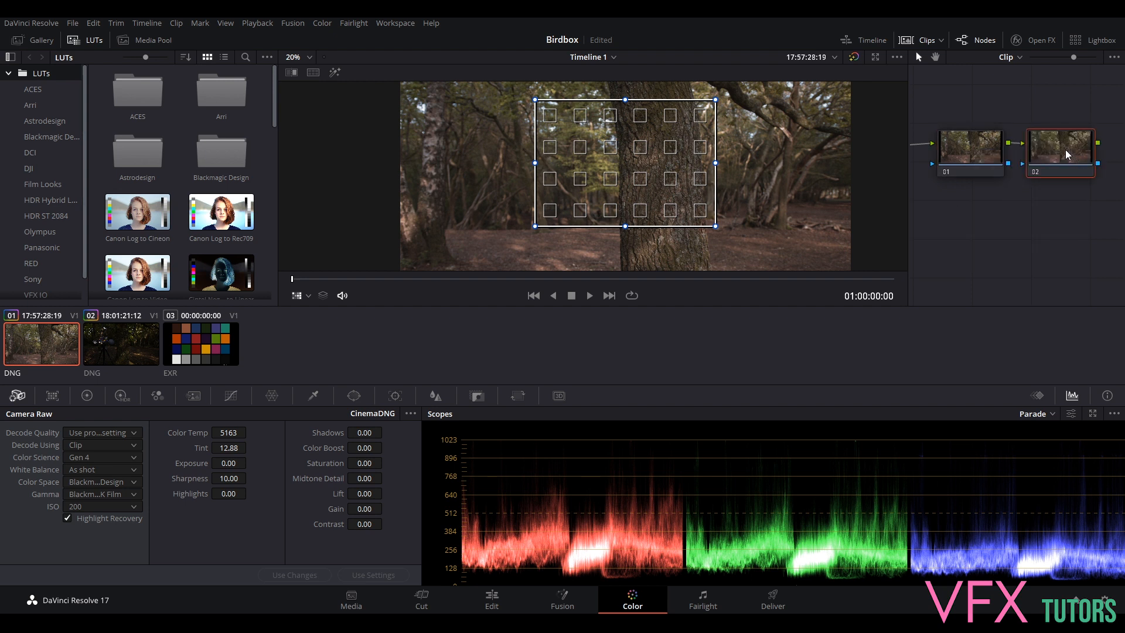
key("ctrl+v")
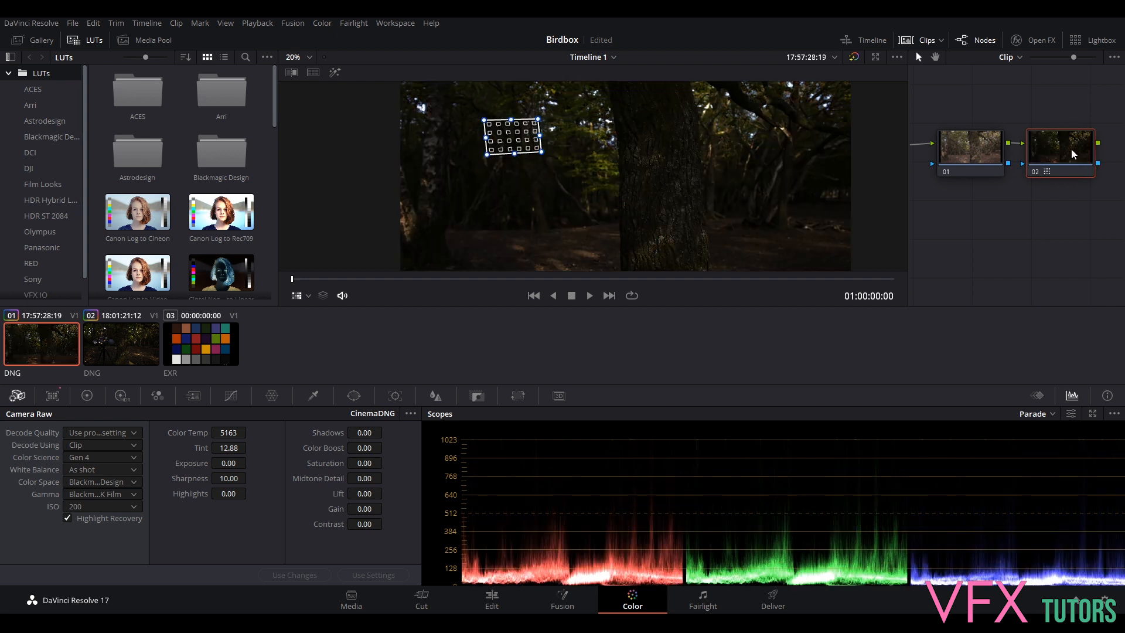
left_click(95, 23)
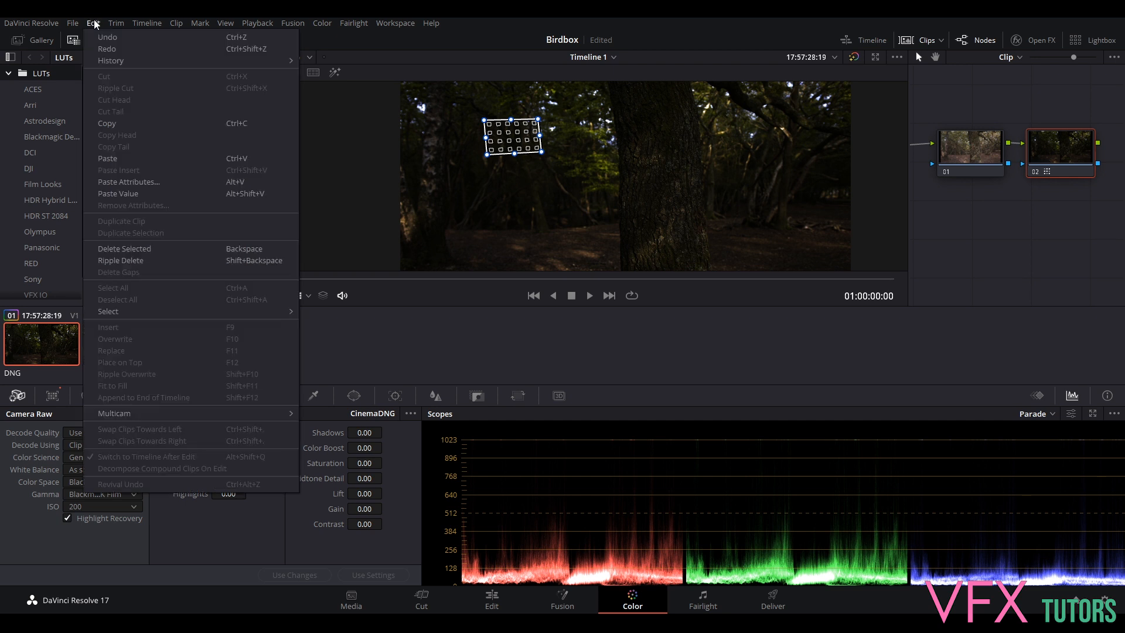
left_click(855, 210)
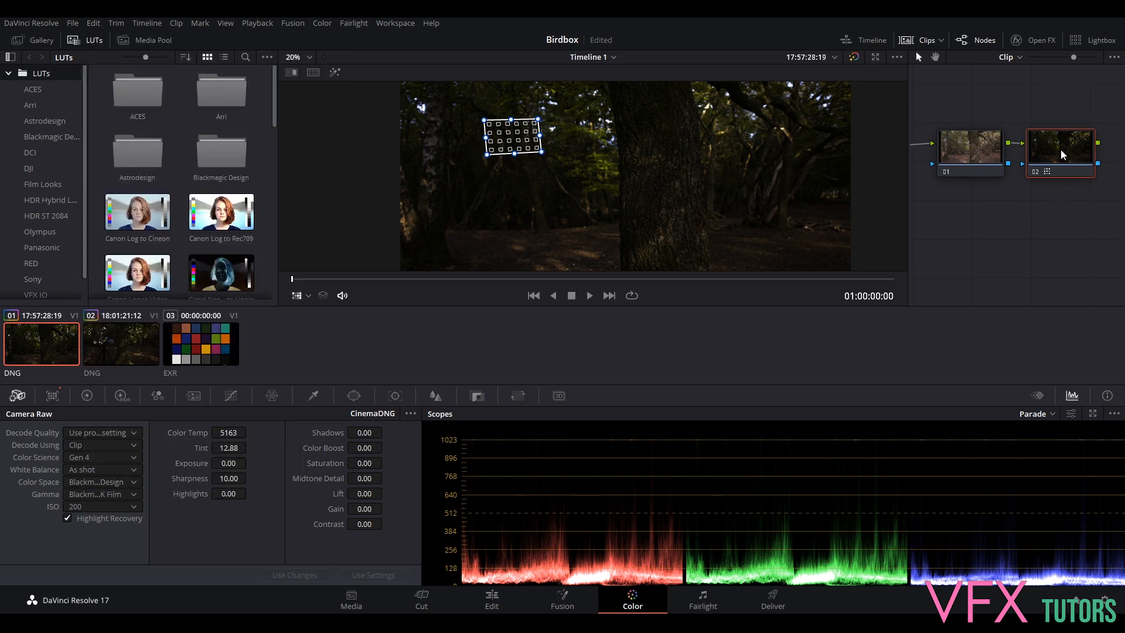
- Compare the graded clip 01 with the lighting reference clip 02 by viewing them alternately at full frame
left_click(121, 346)
left_click(58, 343)
left_click(125, 344)
scroll(680, 172, "down", 2)
scroll(681, 173, "down", 1)
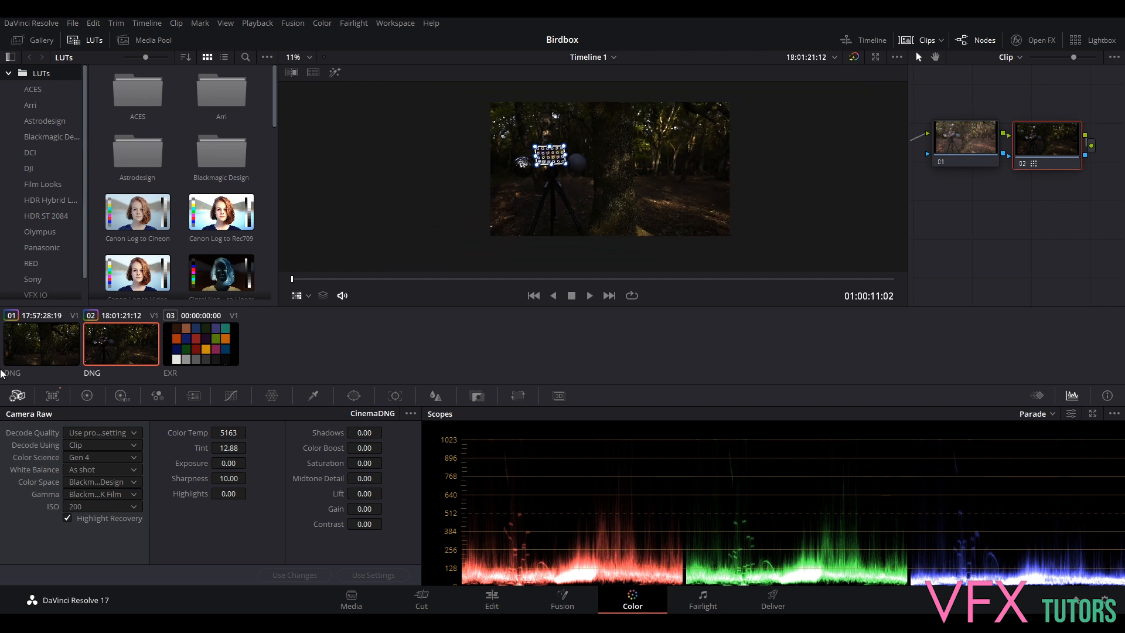
left_click(65, 344)
left_click(112, 345)
left_click(52, 340)
left_click(112, 346)
left_click(68, 343)
left_click(115, 346)
left_click(37, 345)
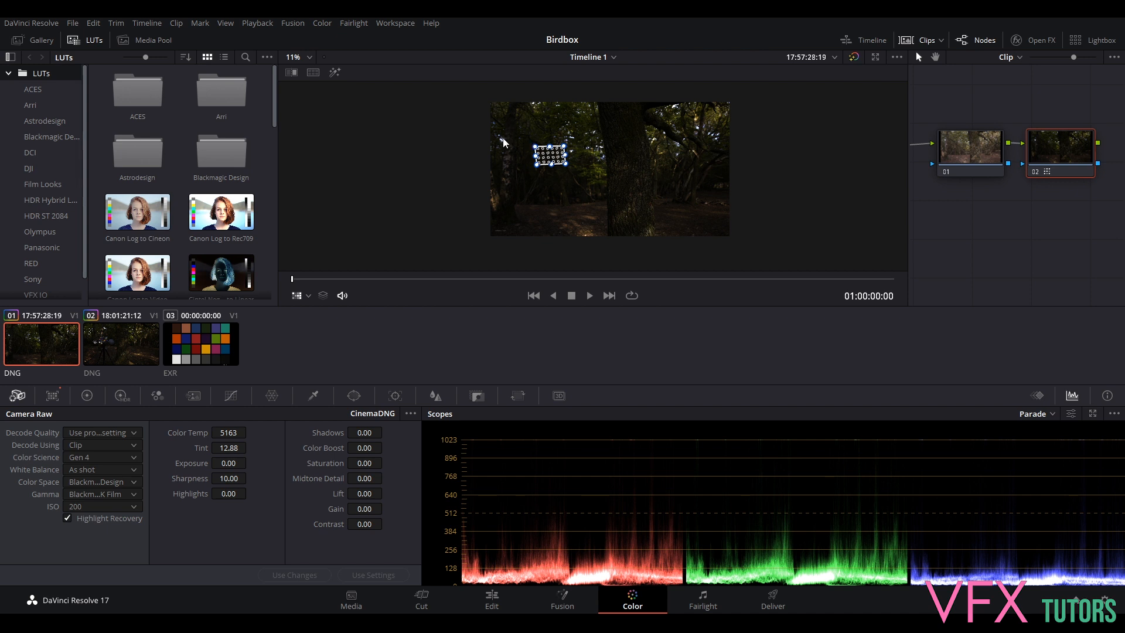
left_click(133, 346)
left_click(55, 344)
left_click(107, 346)
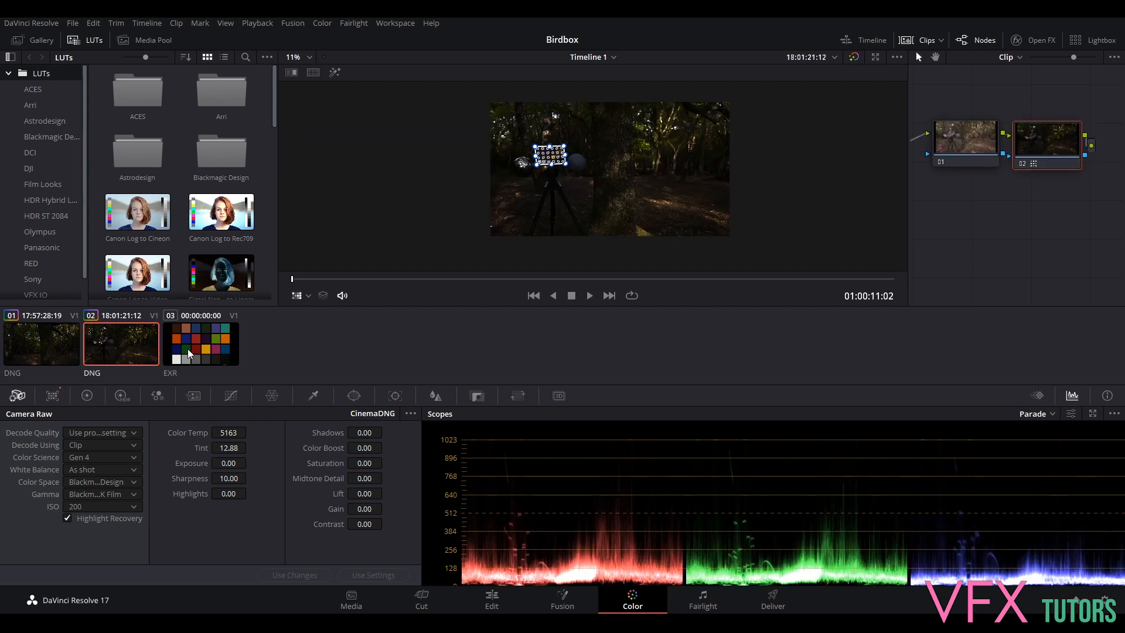
left_click(51, 343)
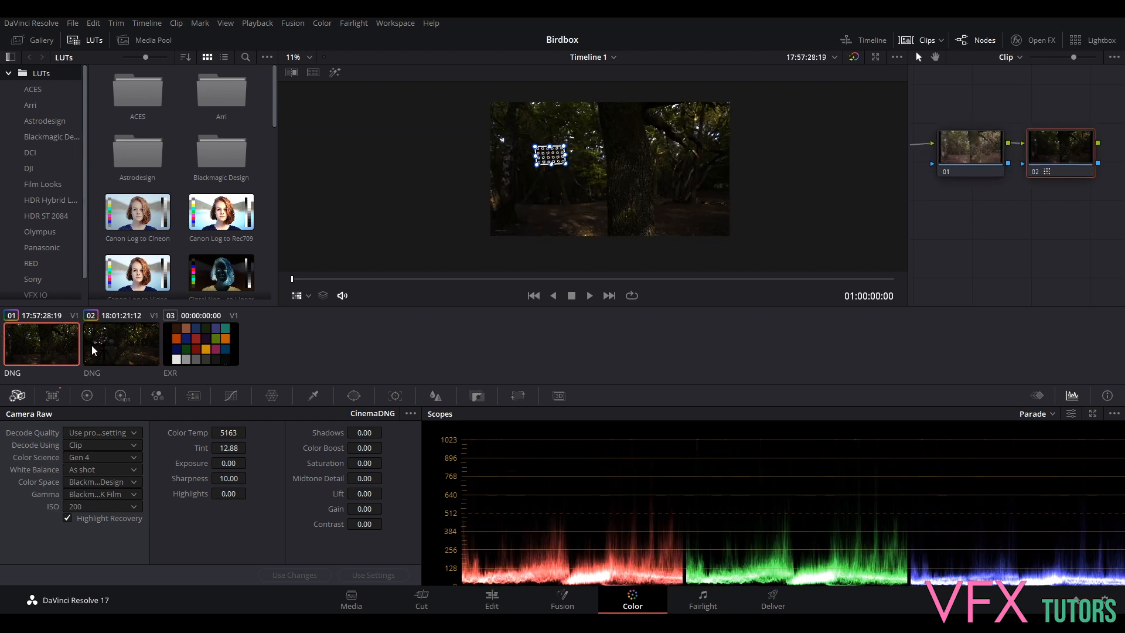
- Add a serial node after node 01 in the Macbeth chart EXR, clip 03
left_click(123, 352)
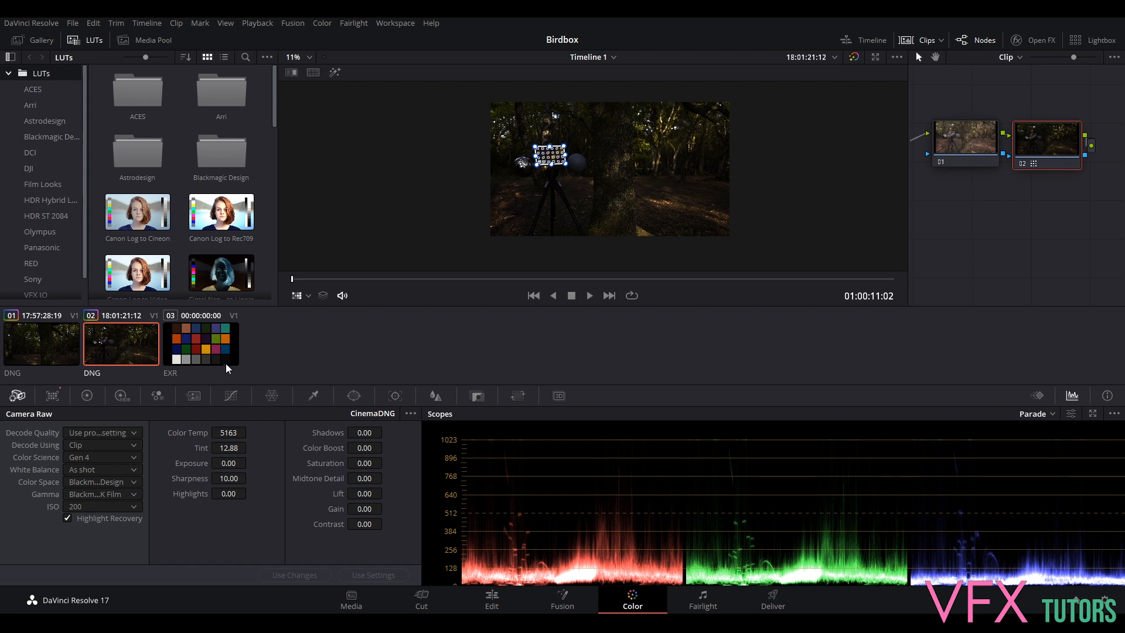
left_click(210, 352)
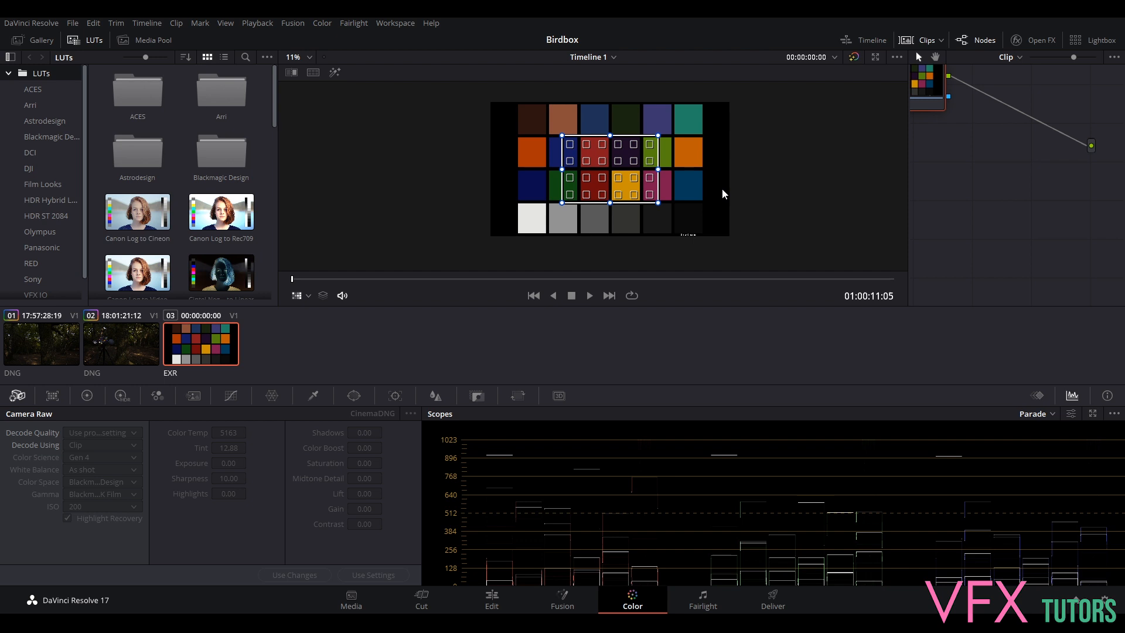
scroll(774, 164, "up", 3)
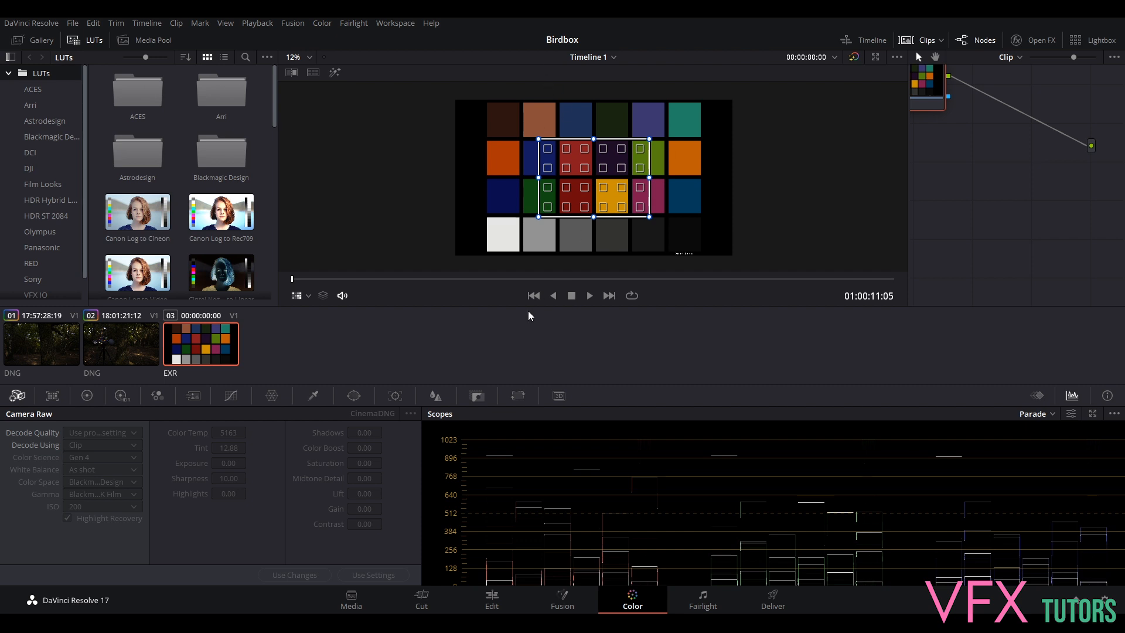
left_click_drag(742, 182, 783, 181)
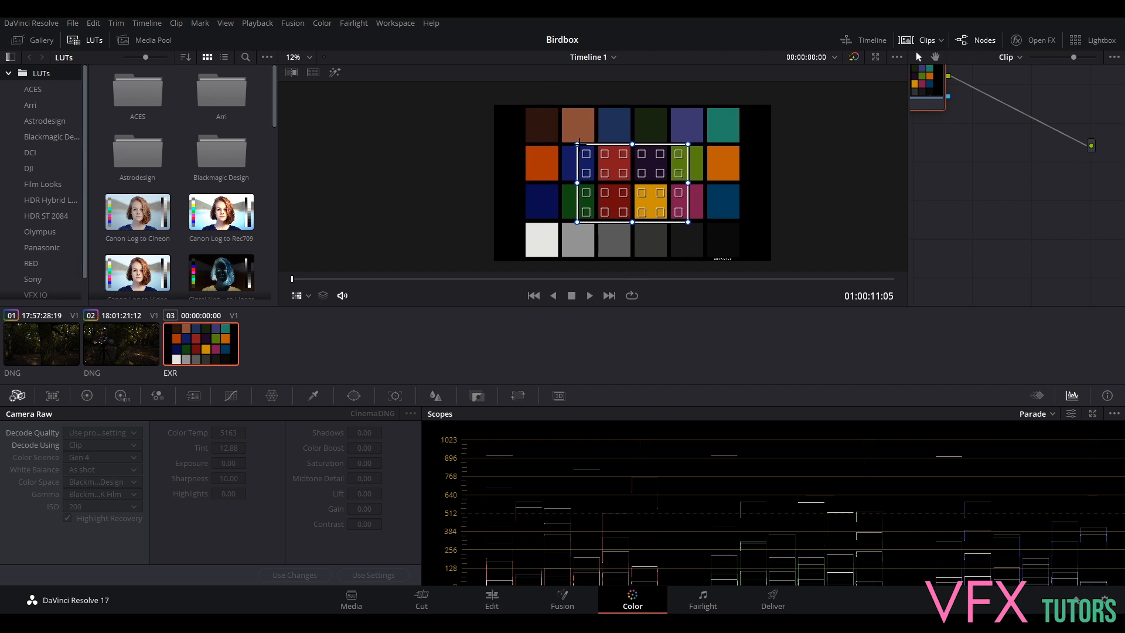
left_click_drag(620, 136, 654, 164)
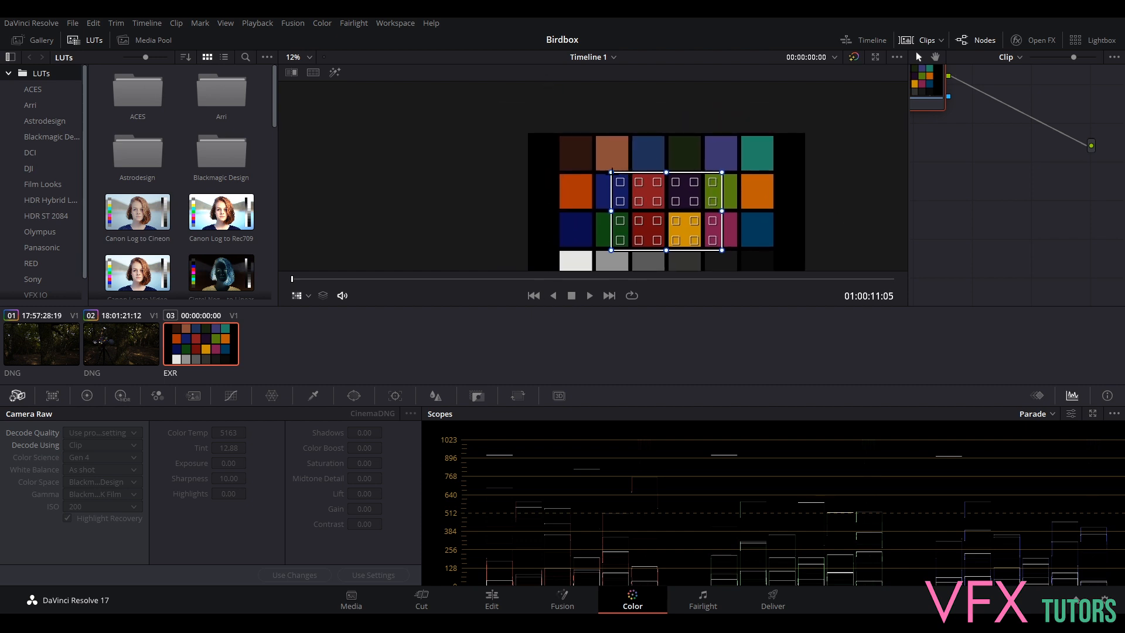
left_click_drag(982, 203, 1090, 259)
left_click_drag(1021, 148, 970, 157)
right_click(966, 154)
mouse_move(1037, 194)
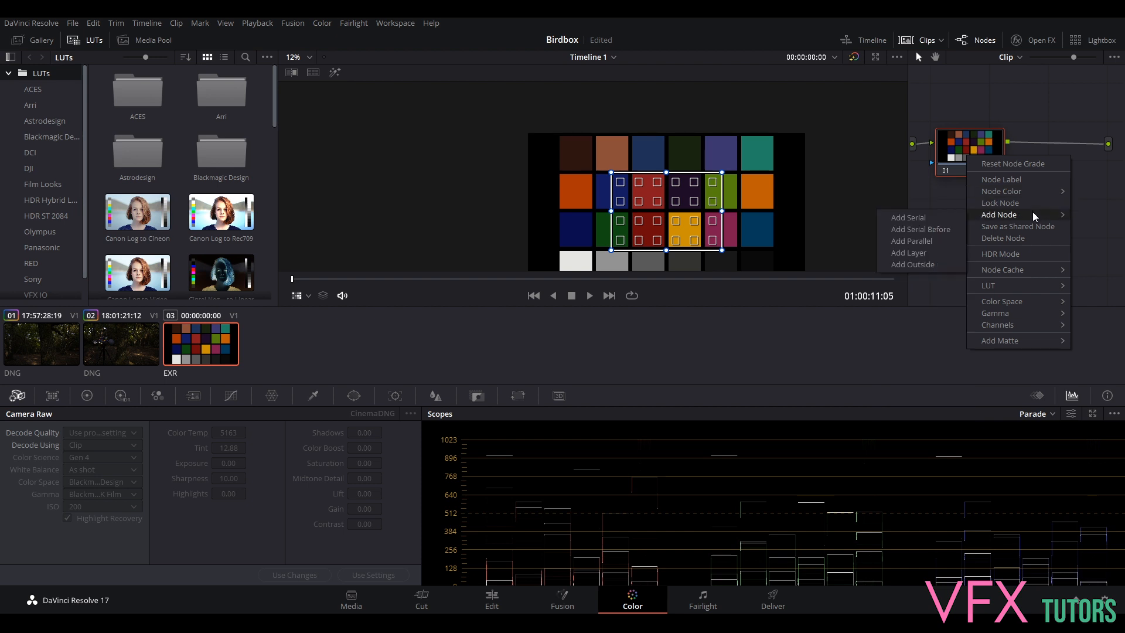
left_click(931, 218)
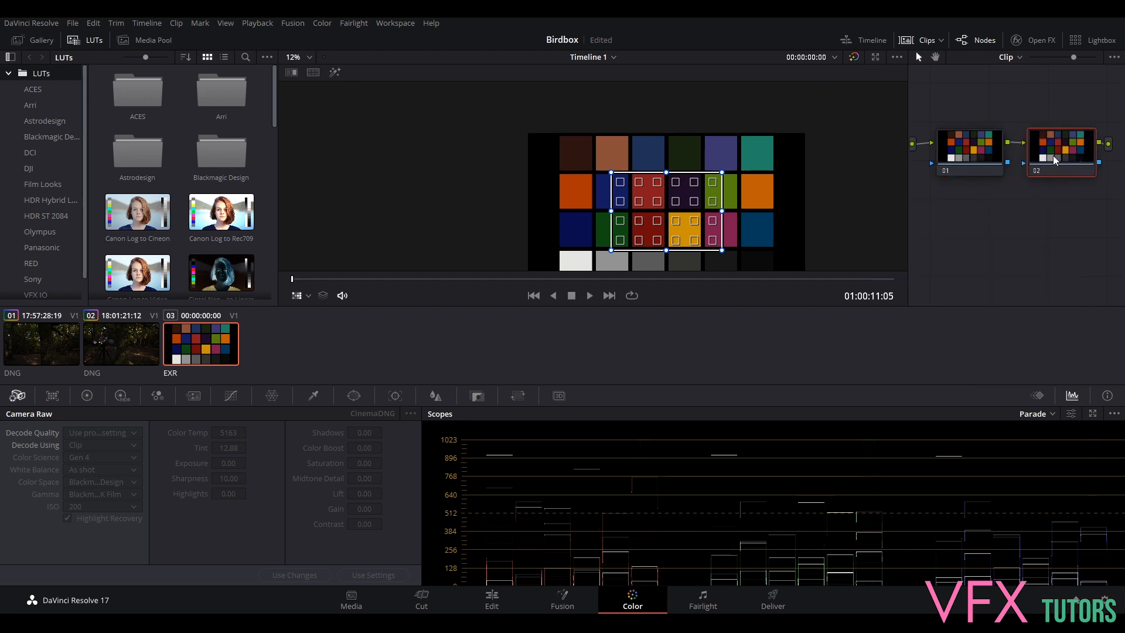
left_click_drag(973, 152, 965, 151)
left_click_drag(1055, 150, 1046, 151)
left_click_drag(1048, 87, 988, 84)
- Fit the Color Match chart overlay to the four outer corners of the Macbeth chart in clip 03
left_click_drag(611, 172, 560, 136)
left_click_drag(836, 213, 832, 138)
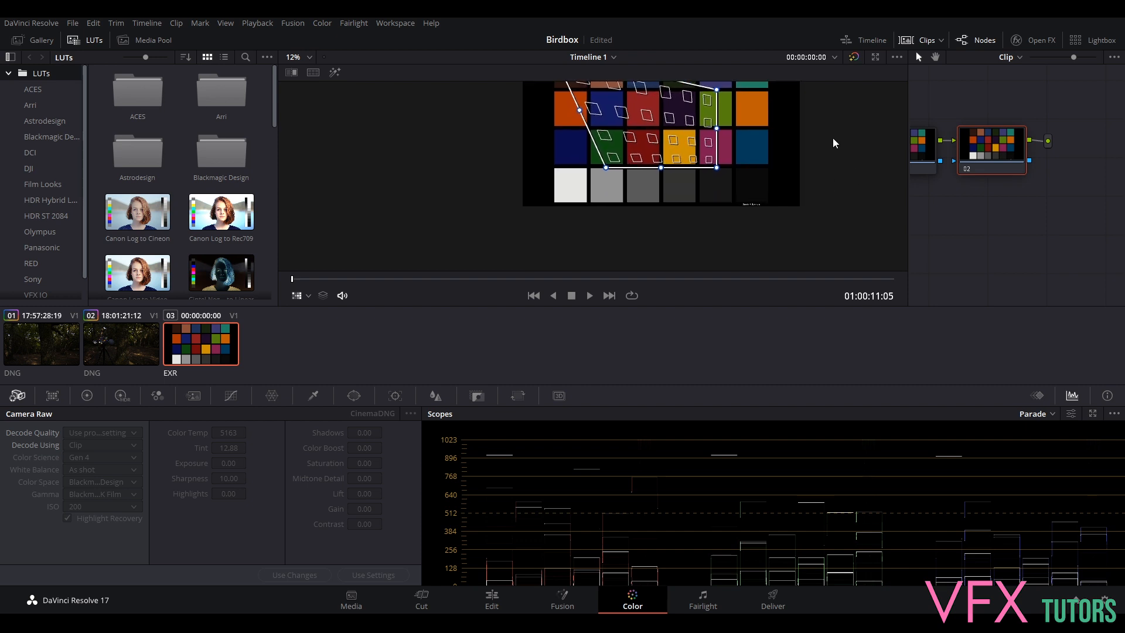
mouse_move(725, 104)
left_mouse_down()
mouse_move(693, 154)
mouse_move(738, 110)
left_mouse_up()
left_click_drag(685, 226, 743, 261)
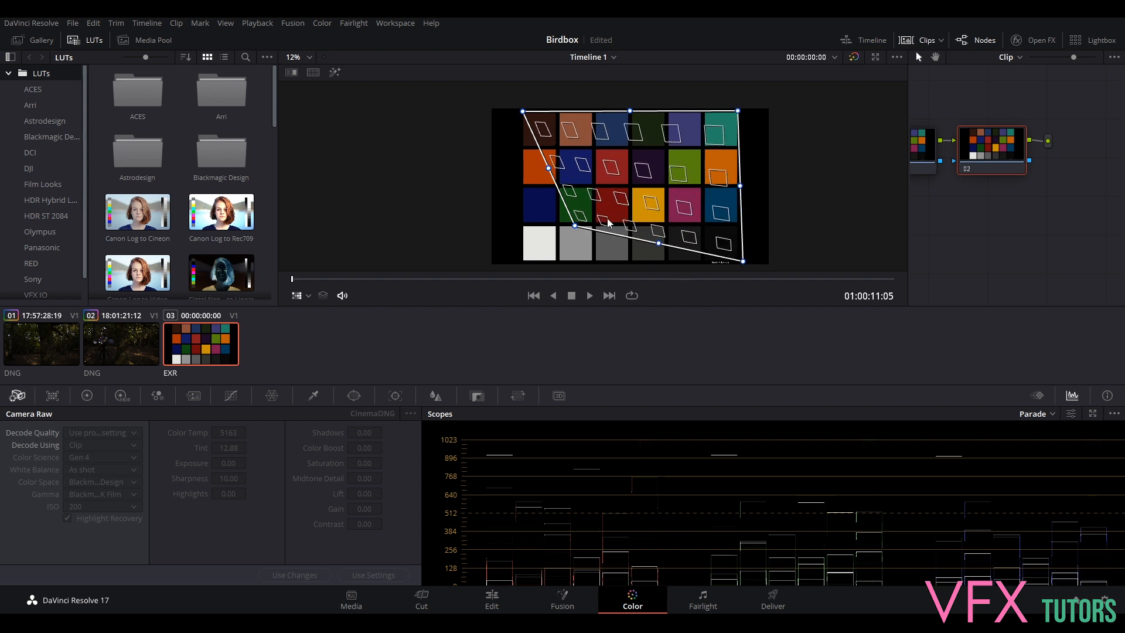
left_click_drag(655, 189, 709, 153)
left_click_drag(627, 195, 576, 226)
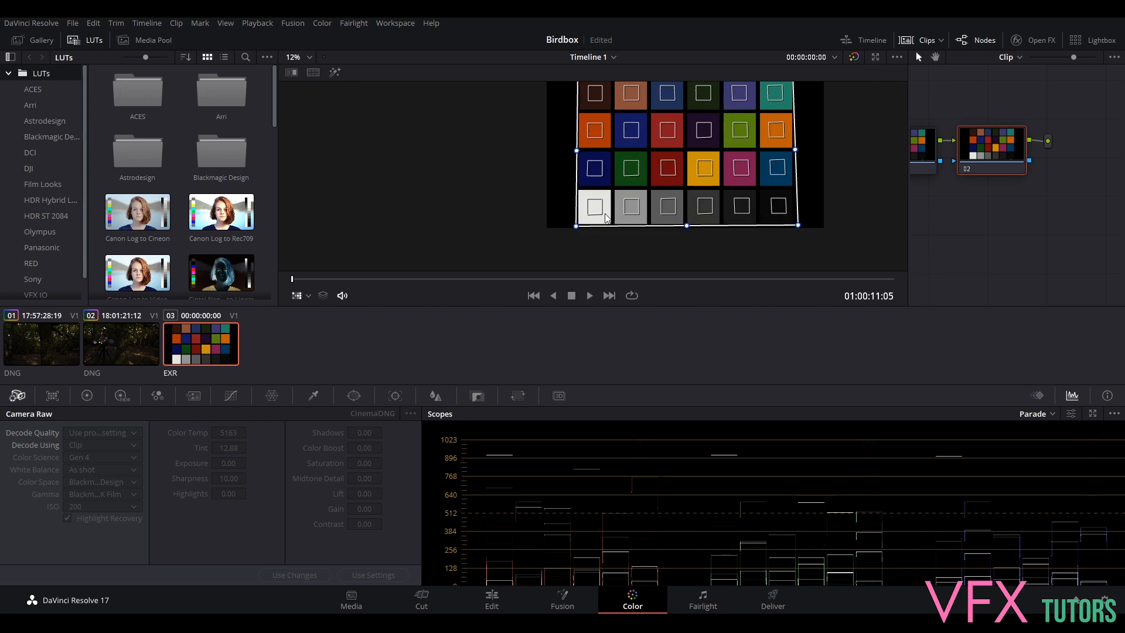
left_click_drag(709, 119, 709, 149)
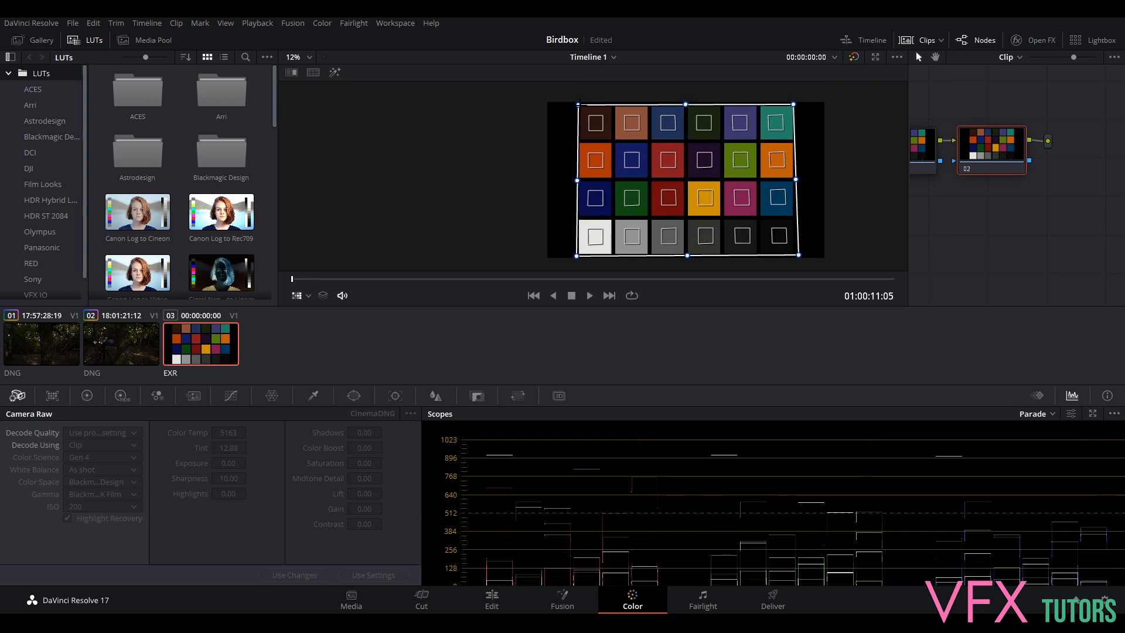
left_click_drag(578, 105, 577, 104)
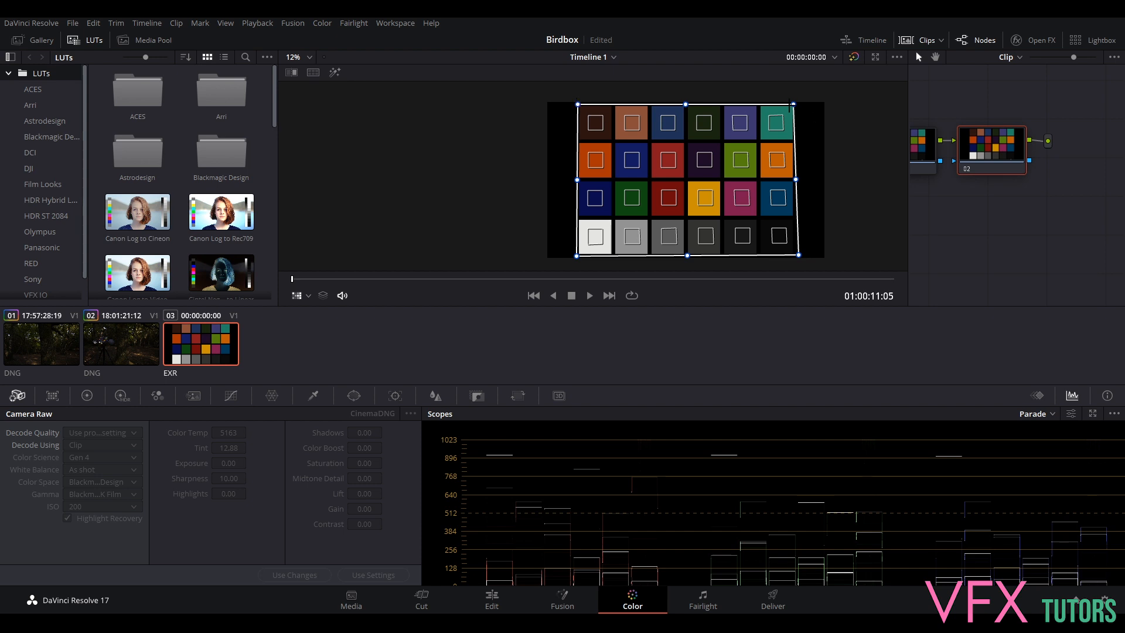
left_click_drag(794, 104, 795, 105)
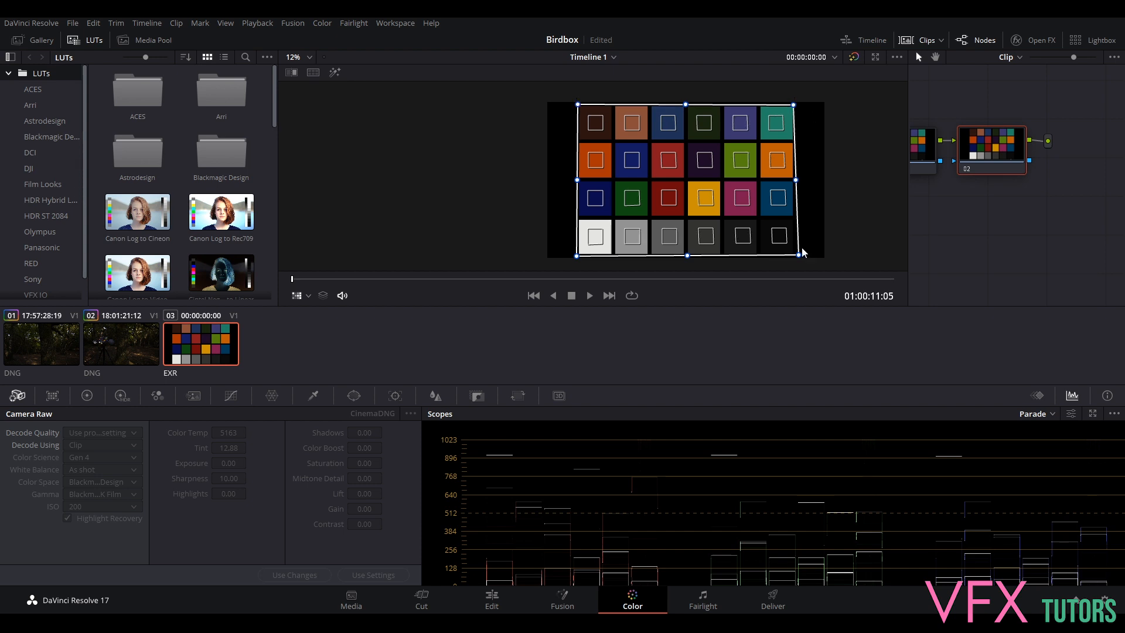
left_click_drag(799, 255, 794, 255)
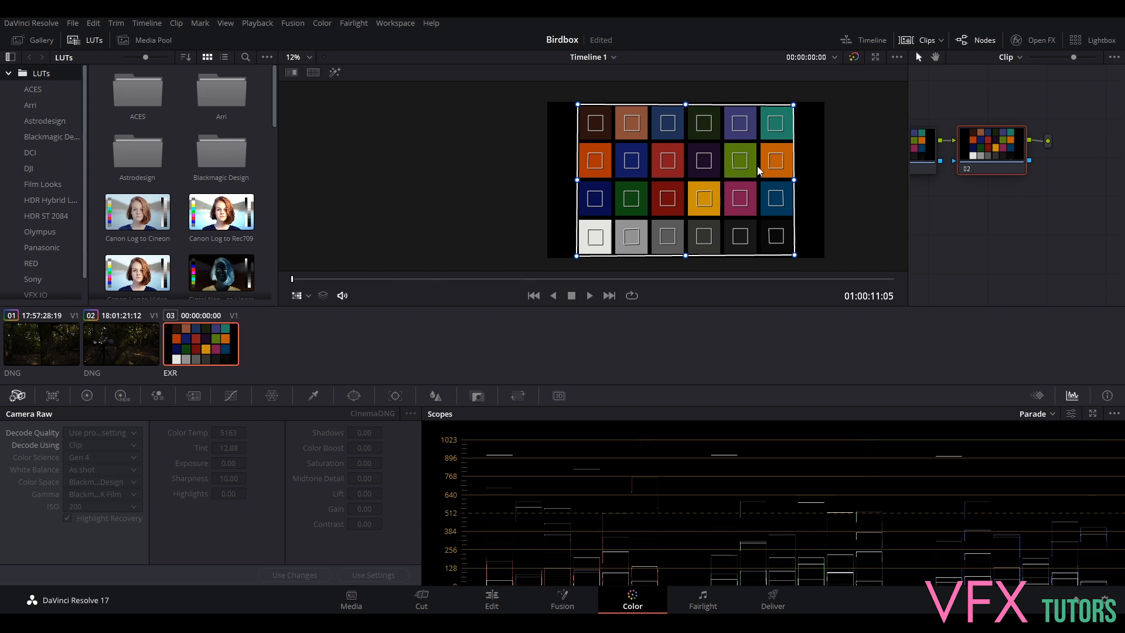
- Set the Color Match source gamma to Linear for clip 03's node 02
left_click(115, 349)
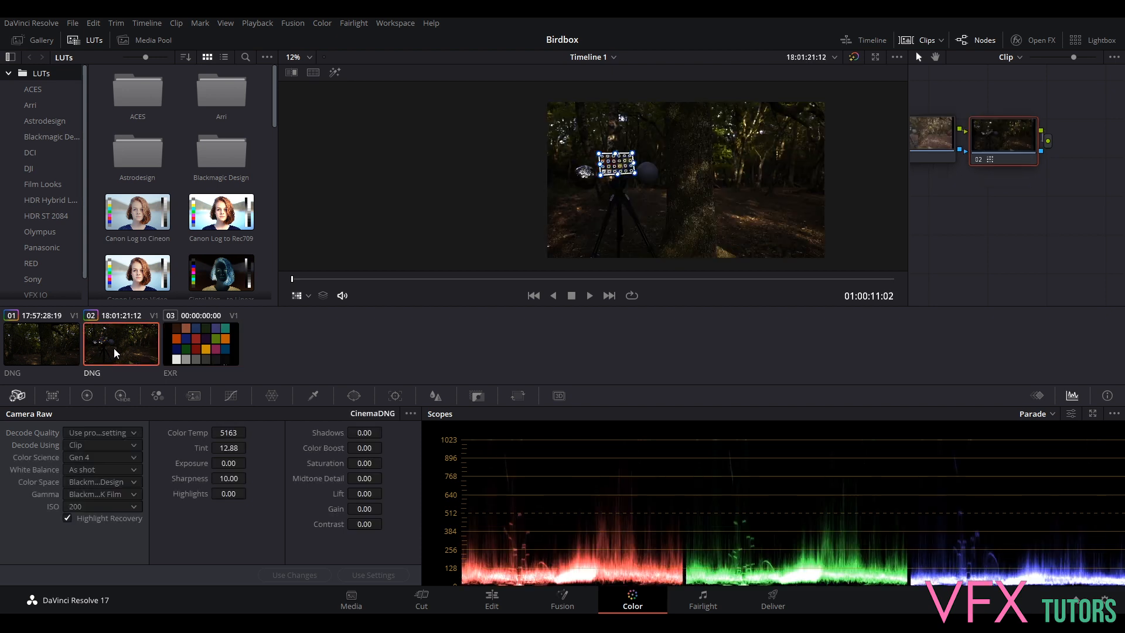
left_click(201, 345)
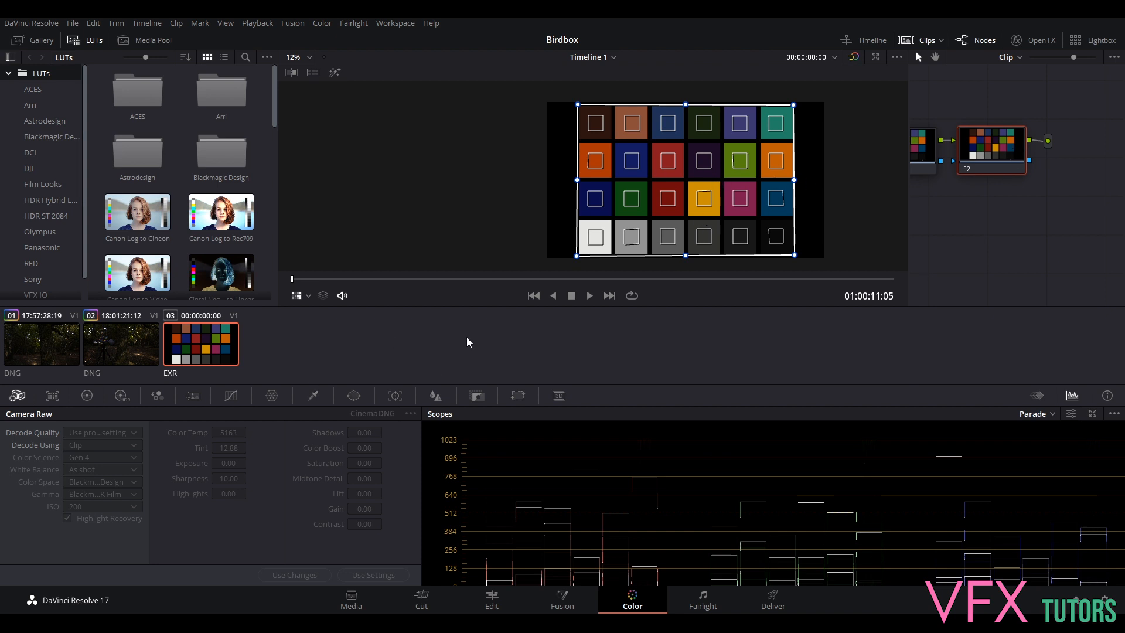
left_click(53, 396)
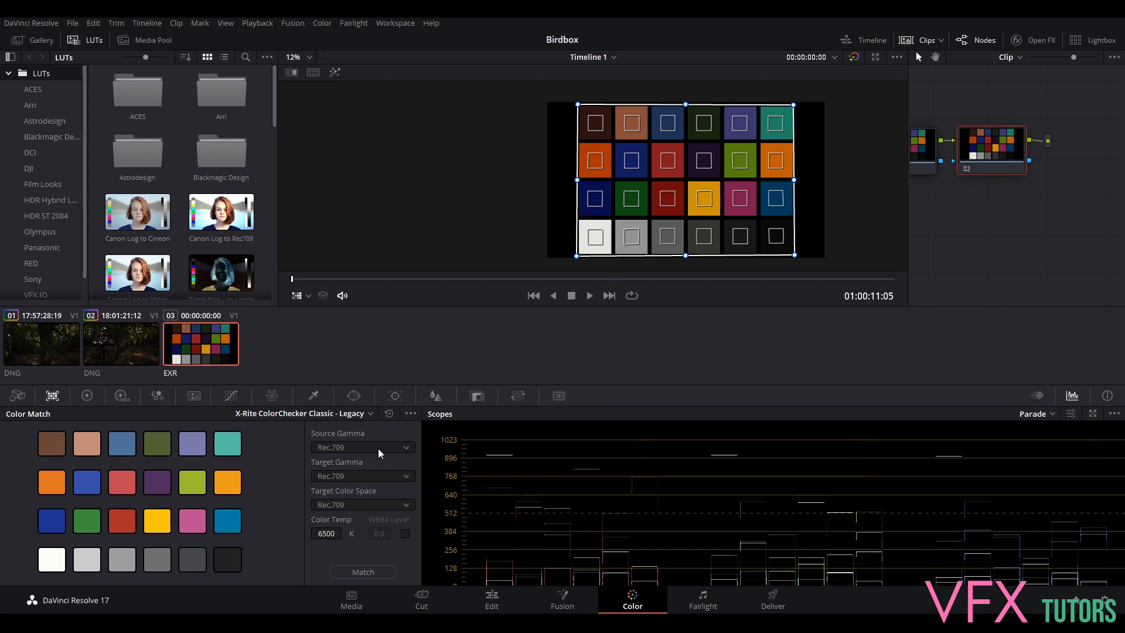
left_click(18, 395)
left_click(52, 396)
left_click(359, 448)
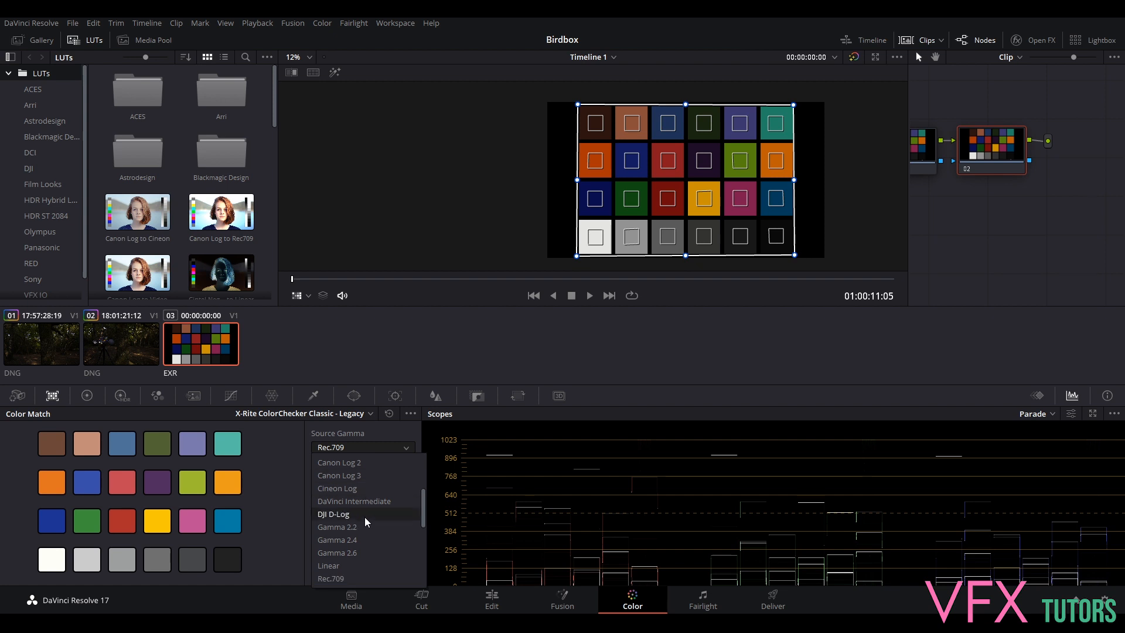
left_click(343, 562)
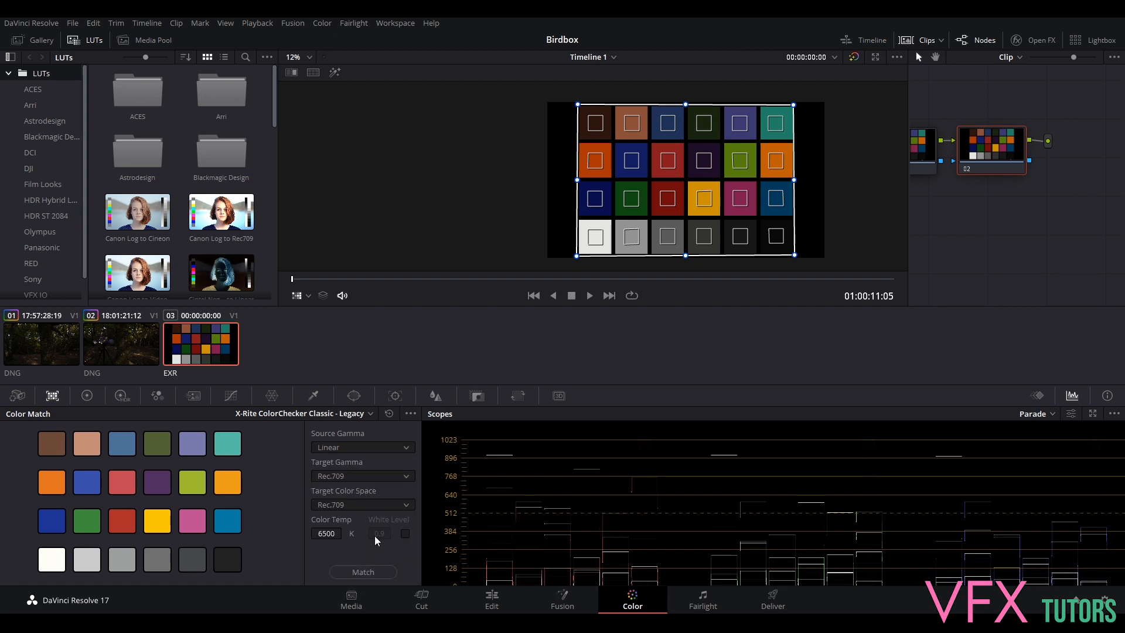
- Set the target gamma to Linear and the target color space to ACES, and match the chart
left_click(351, 476)
scroll(364, 504, "up", 5)
scroll(384, 530, "down", 15)
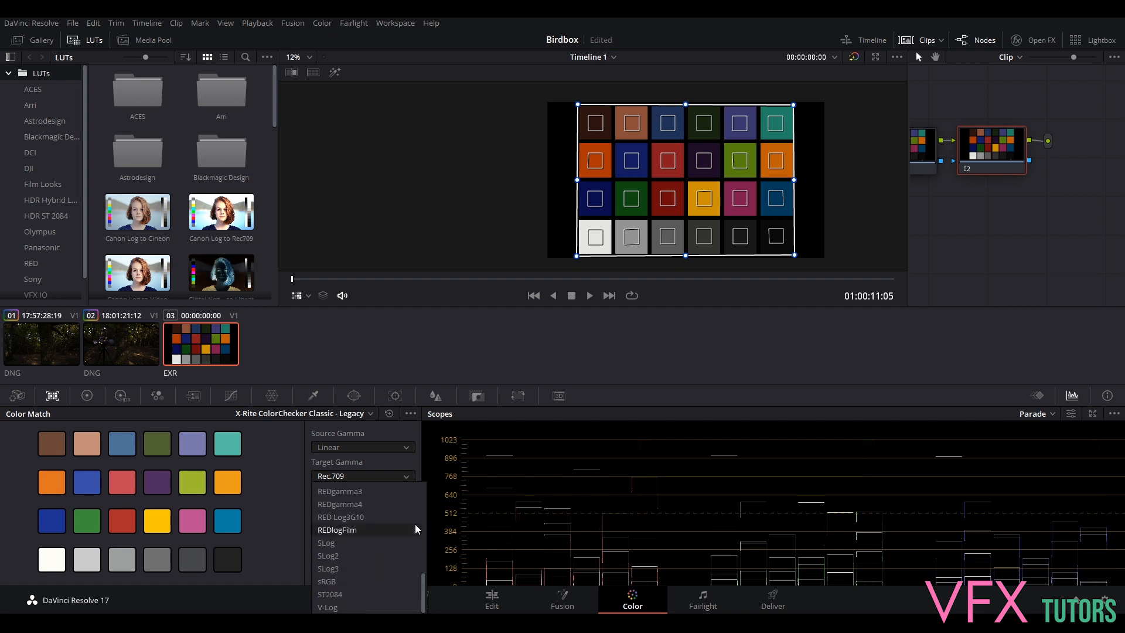
scroll(392, 568, "up", 6)
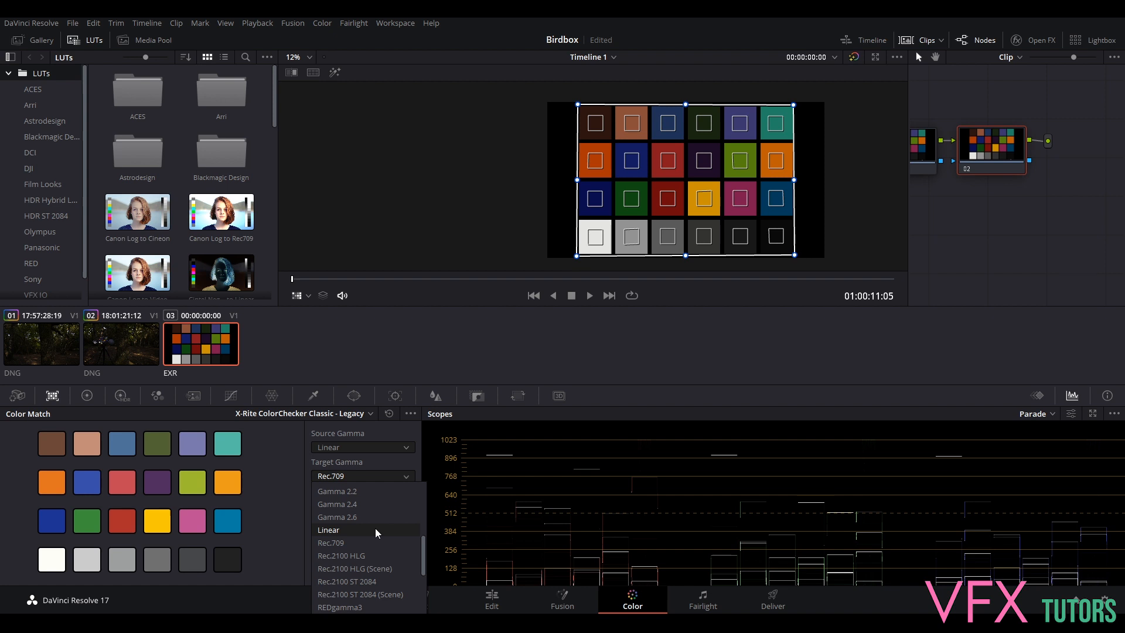
left_click(375, 529)
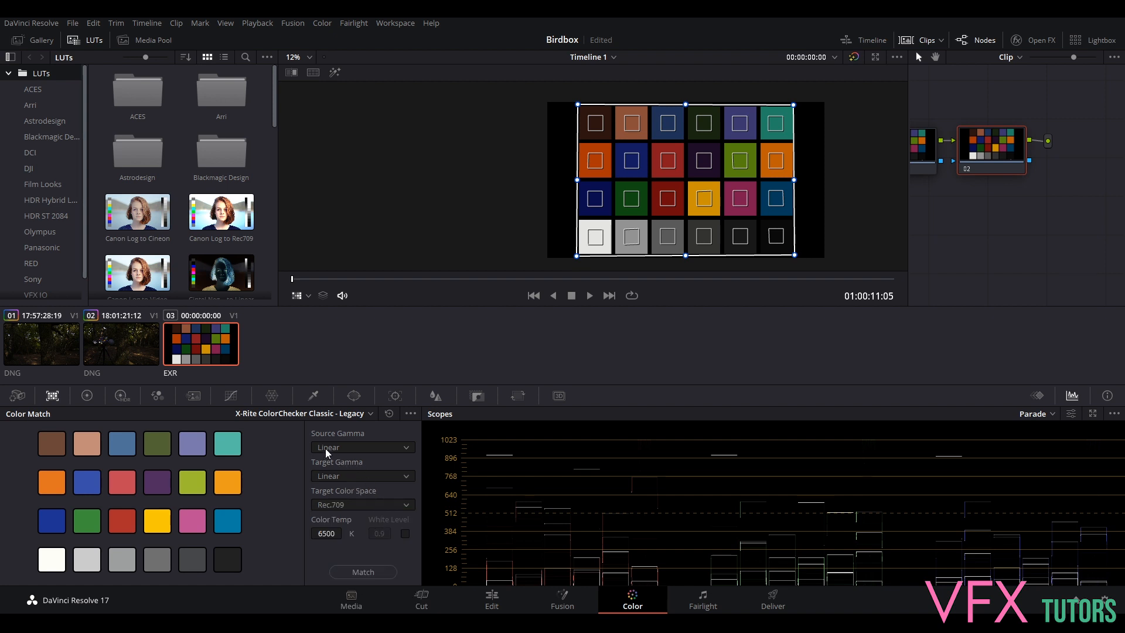
left_click(388, 506)
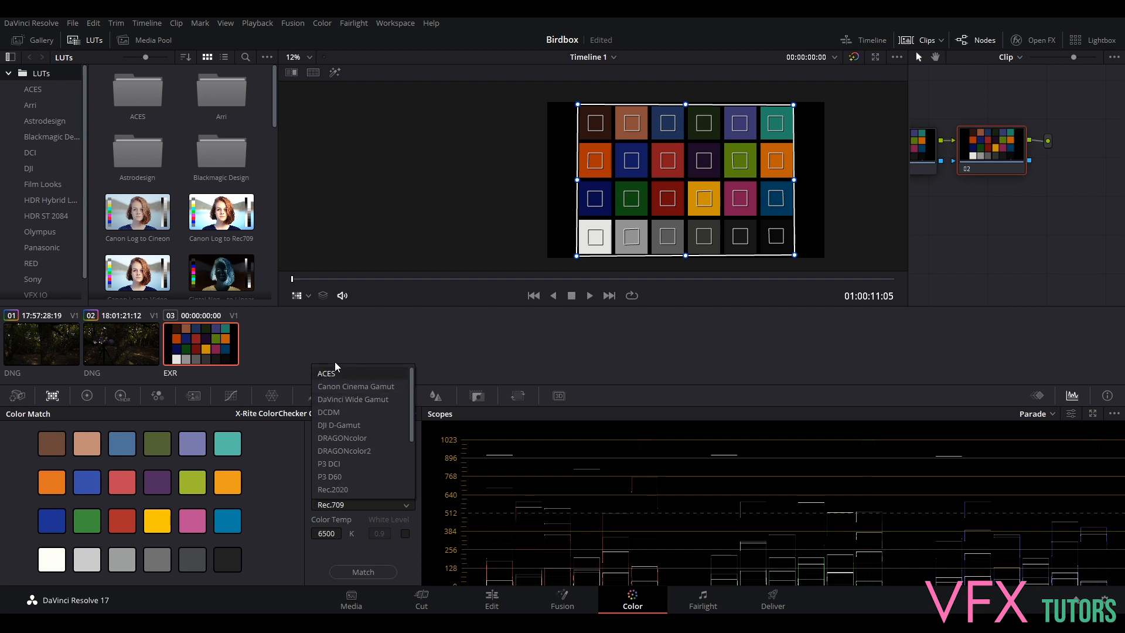
left_click(346, 372)
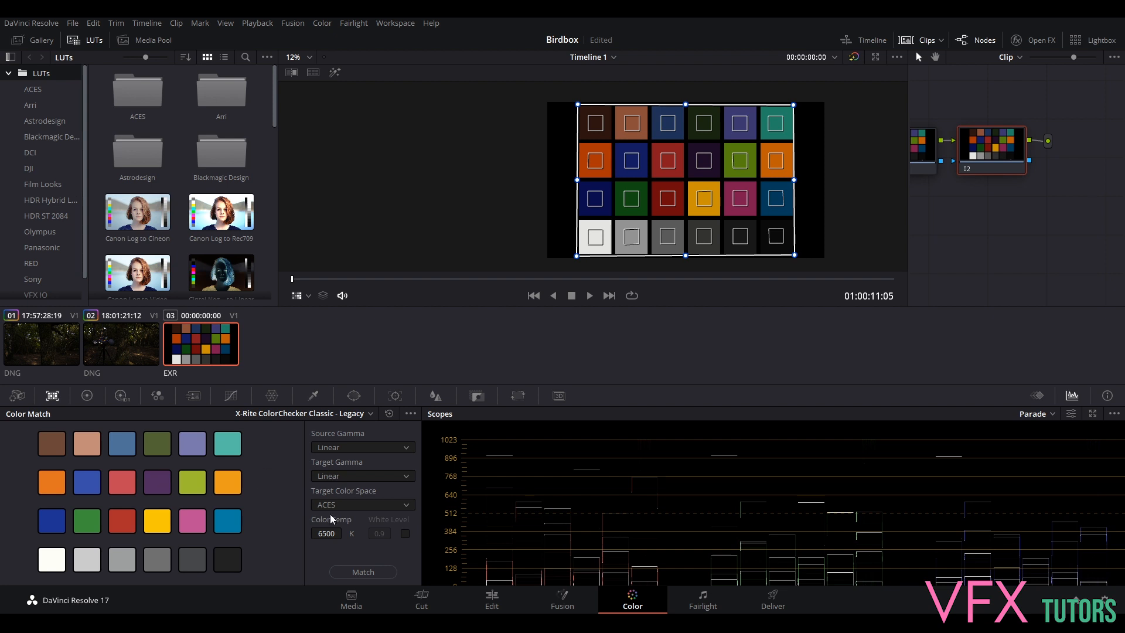
left_click(370, 573)
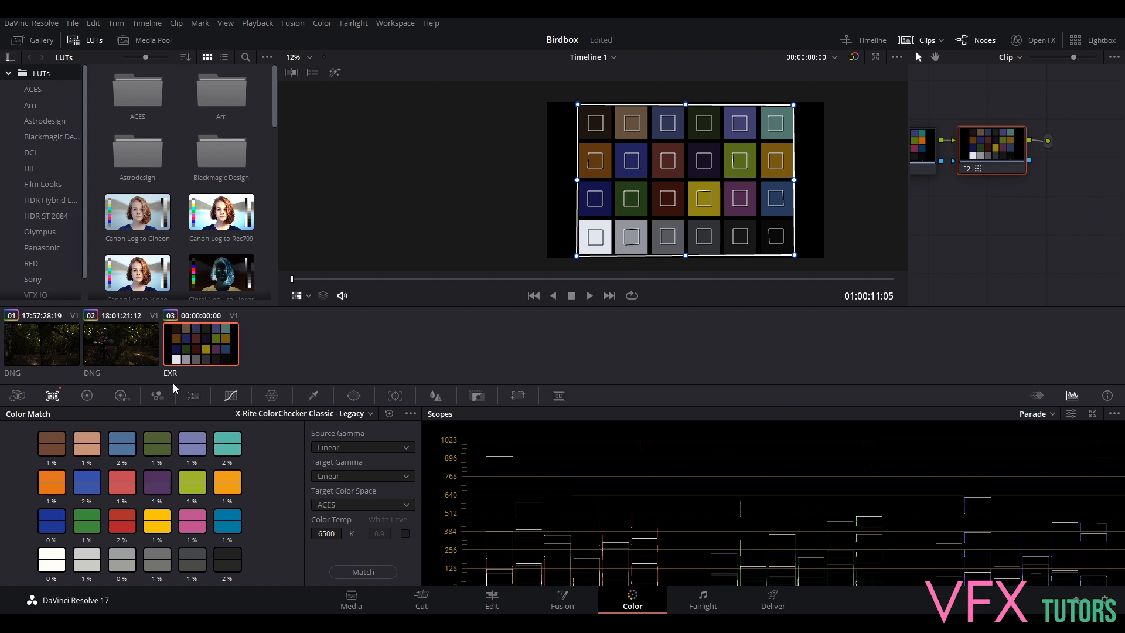
- Compare the matched chart in clip 03 with the two graded DNG clips by switching between them
left_click(113, 344)
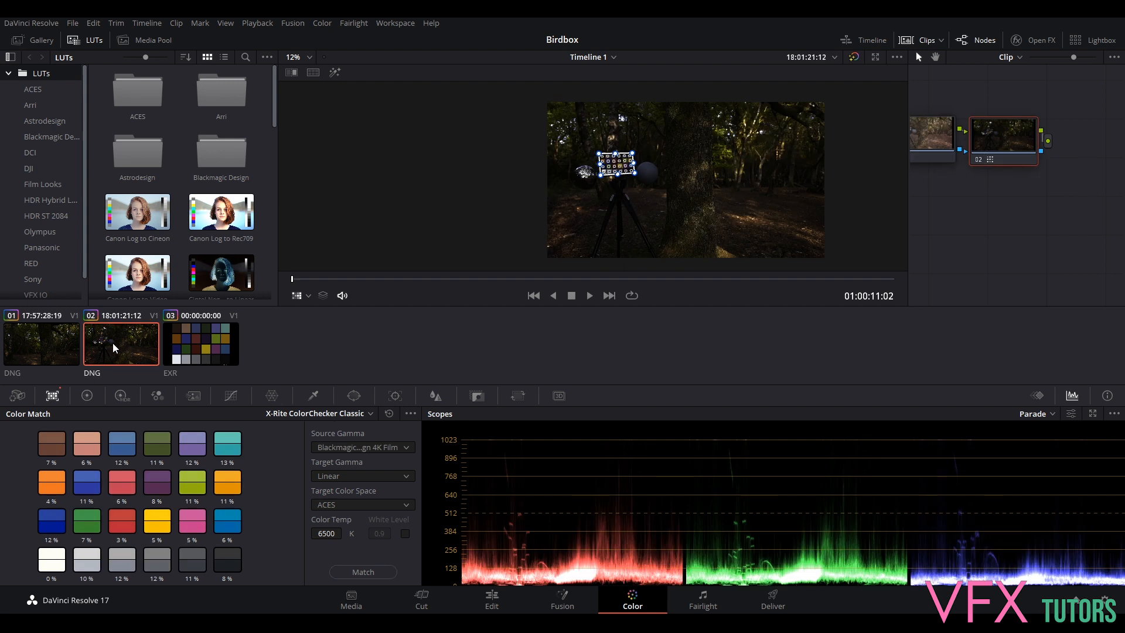
key("Down")
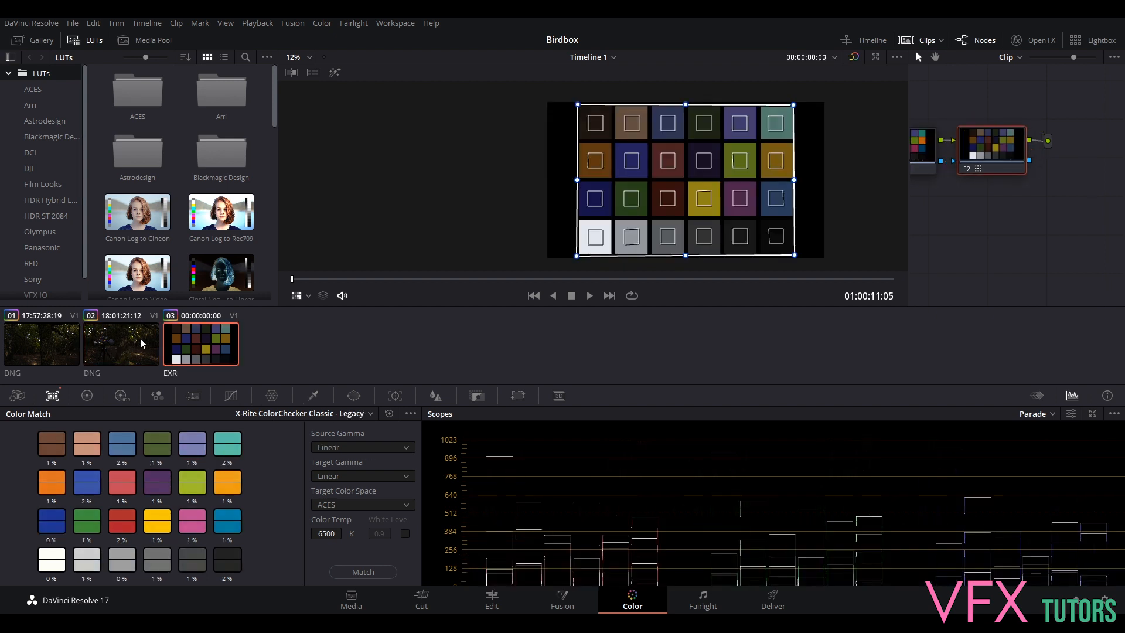
key("Up")
key("Up")
key("Down")
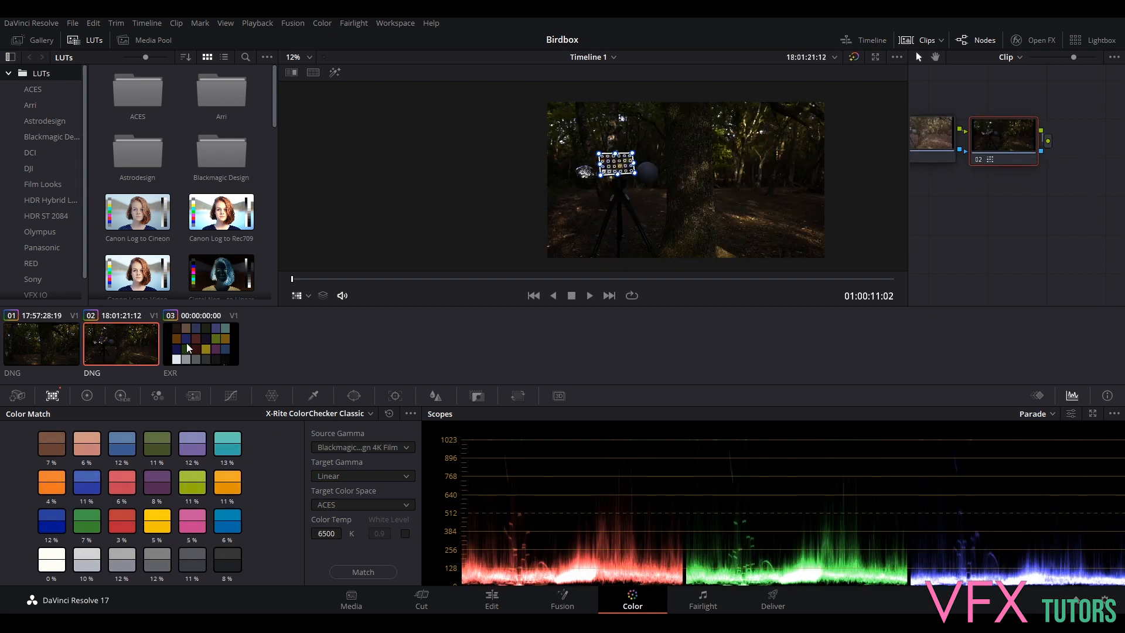
key("Down")
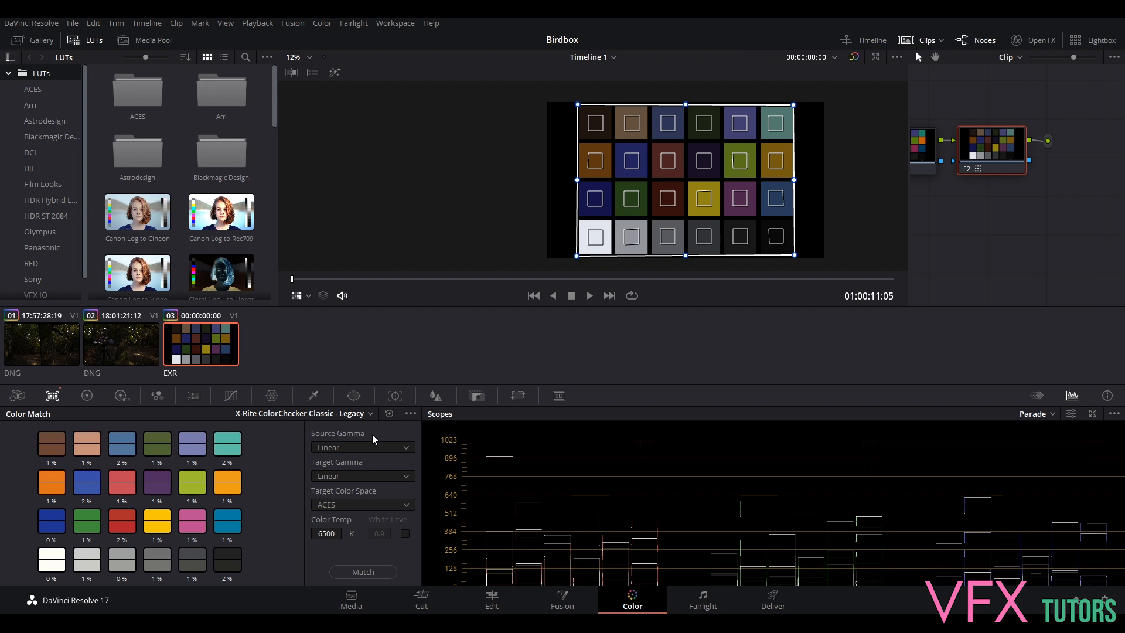
- Reset Color Match on clip 03's node 02 and refit the chart overlay to the four corners of the Macbeth chart
left_click(390, 413)
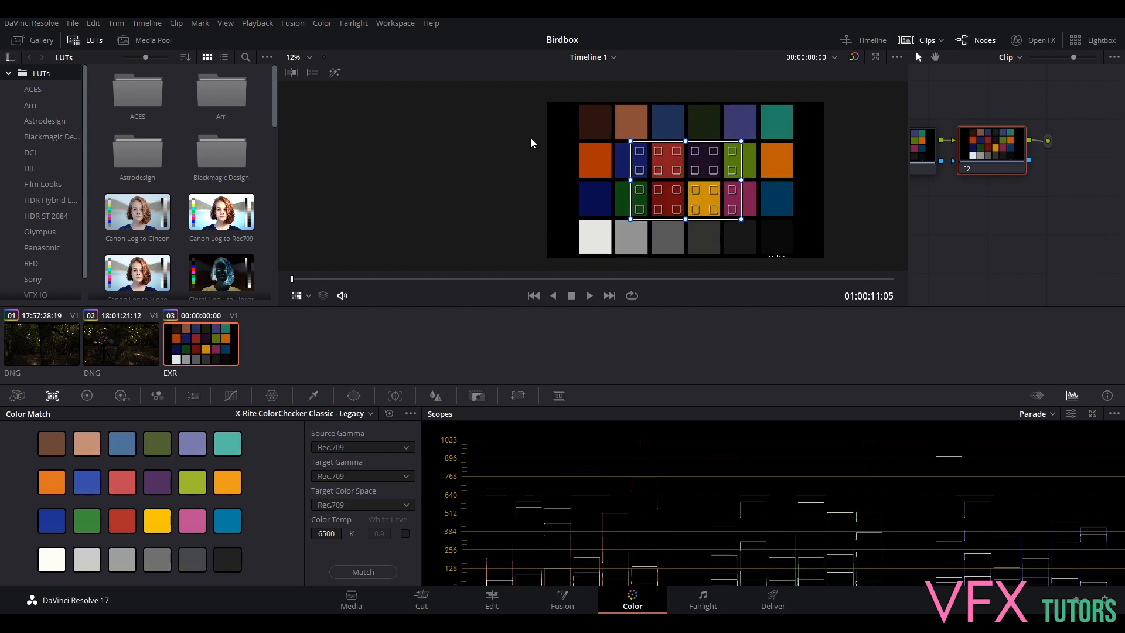
left_click_drag(631, 141, 577, 102)
left_click_drag(630, 219, 578, 256)
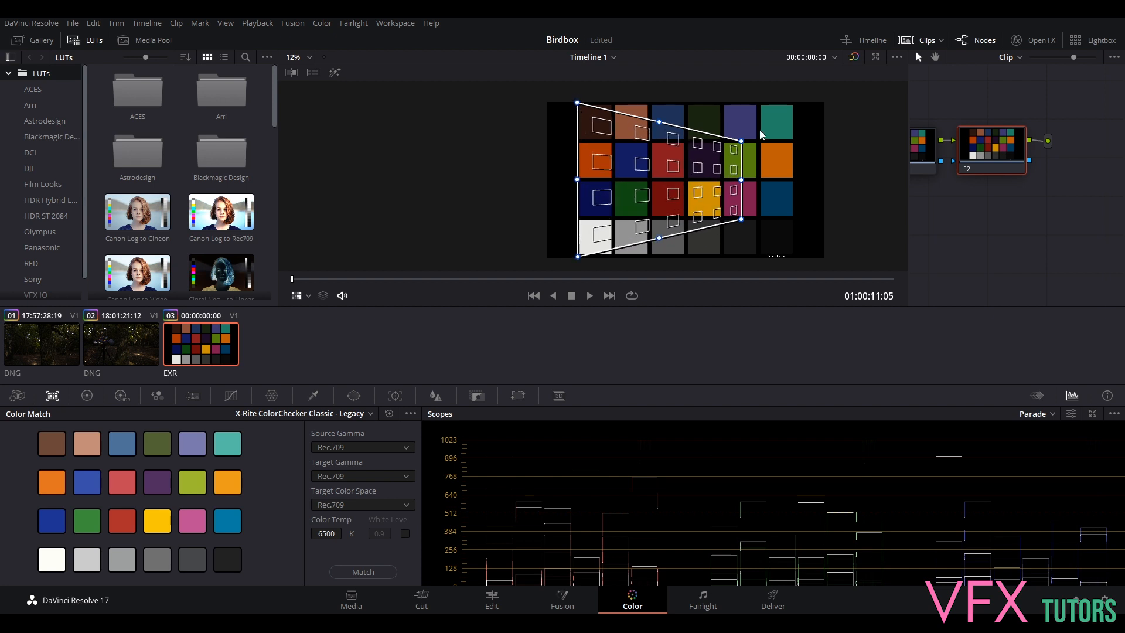
left_click_drag(743, 137, 796, 103)
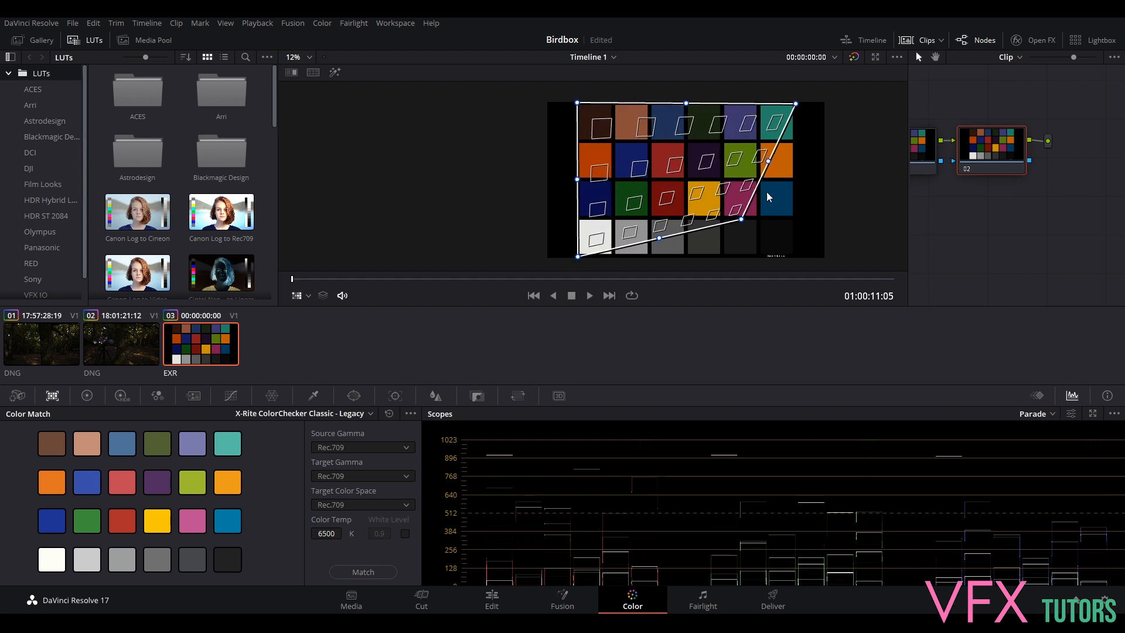
left_click_drag(742, 220, 795, 256)
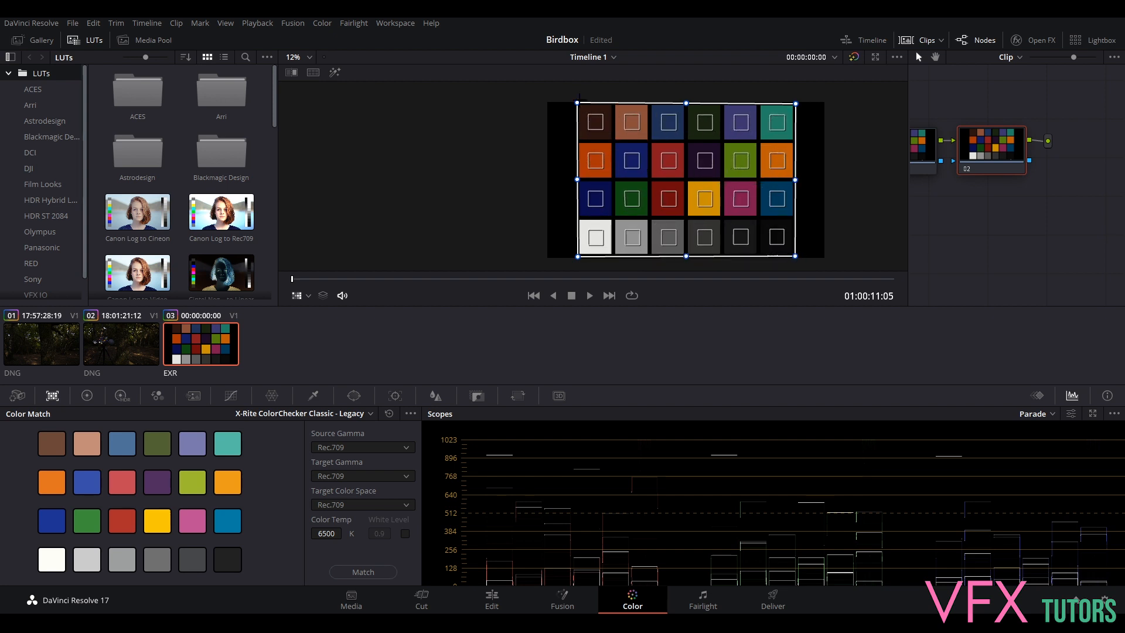
left_click_drag(578, 257, 576, 256)
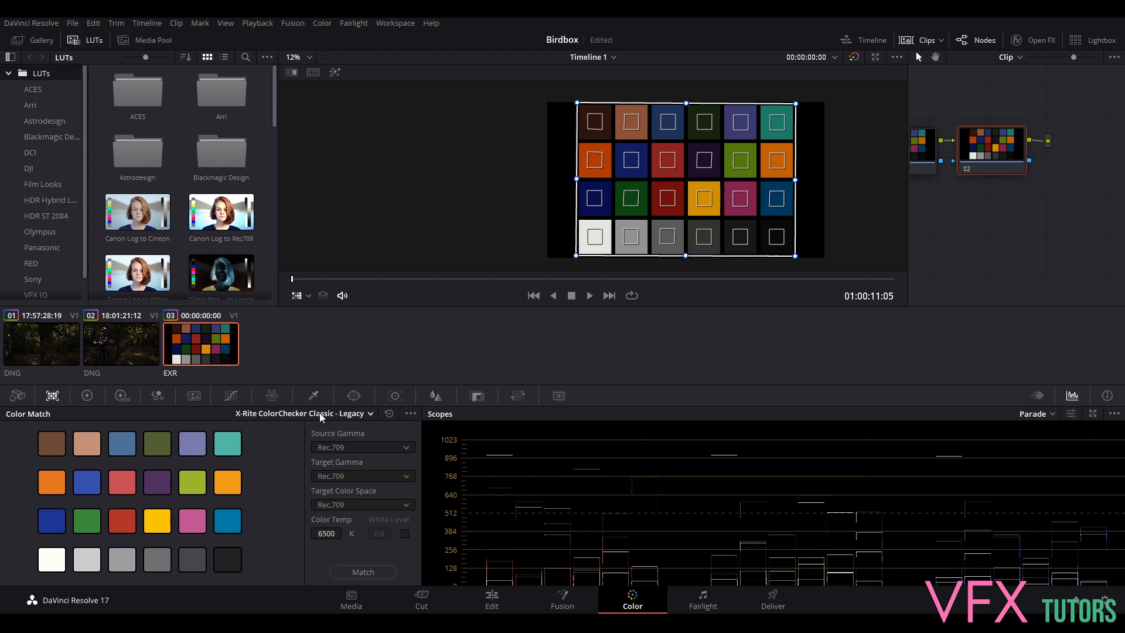
- Set the Color Match chart type to X-Rite ColorChecker Classic and the source gamma to Linear for clip 03
left_click(356, 415)
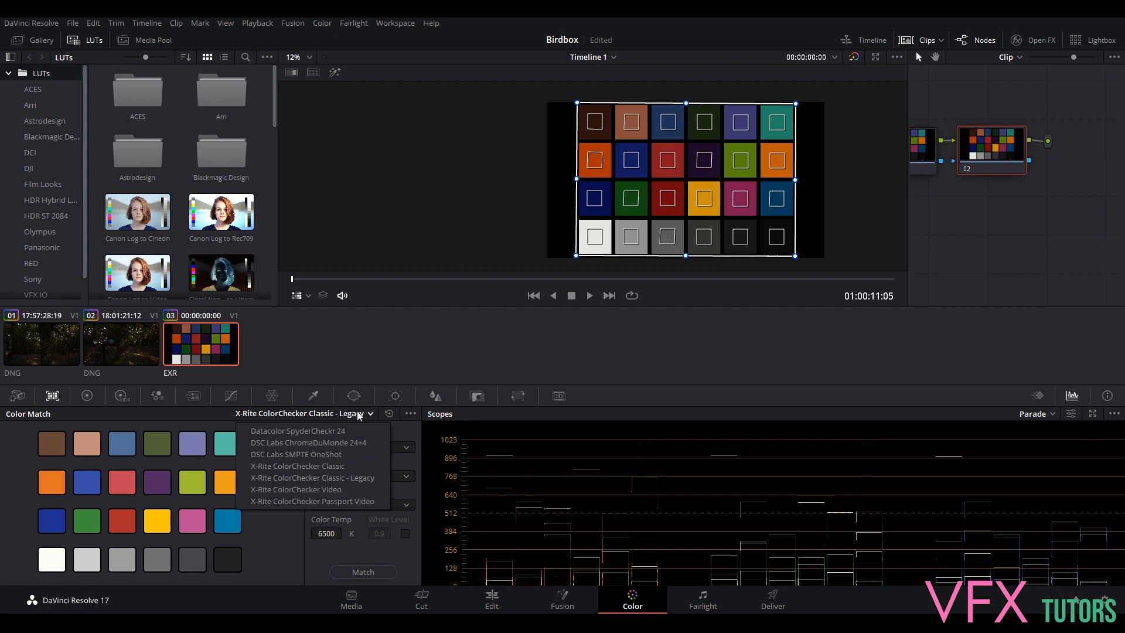
left_click(341, 468)
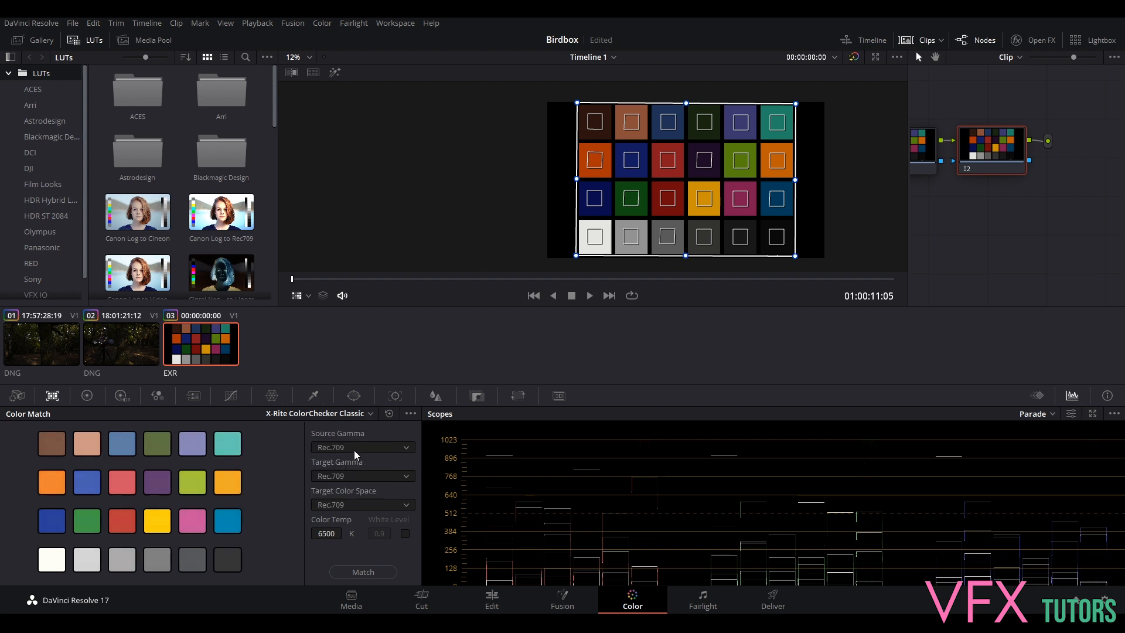
left_click(360, 449)
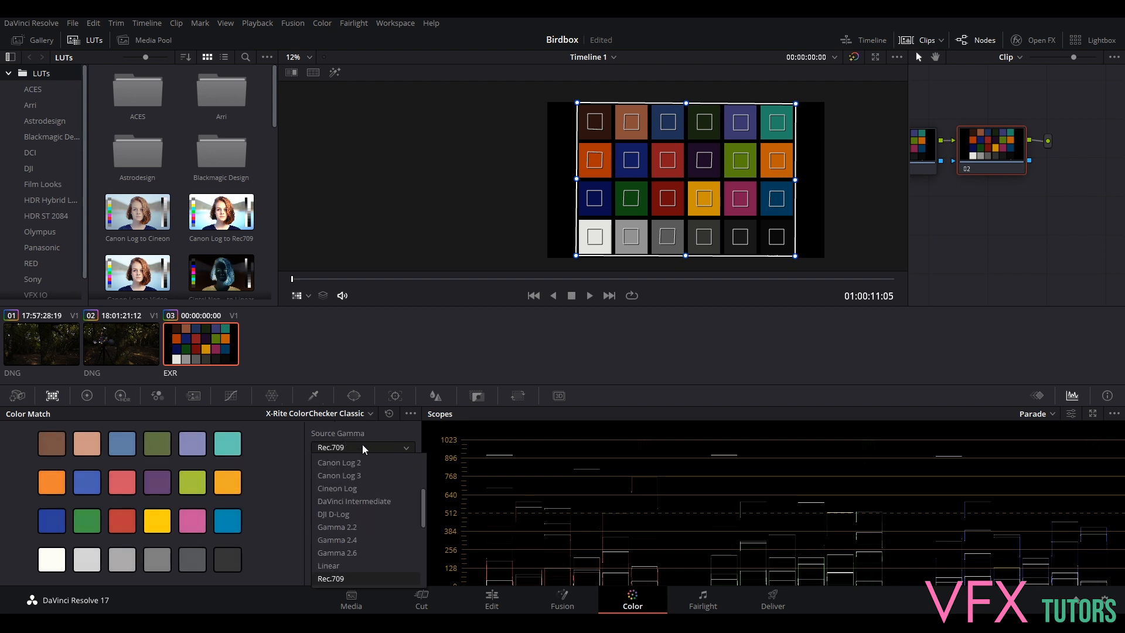
left_click(346, 565)
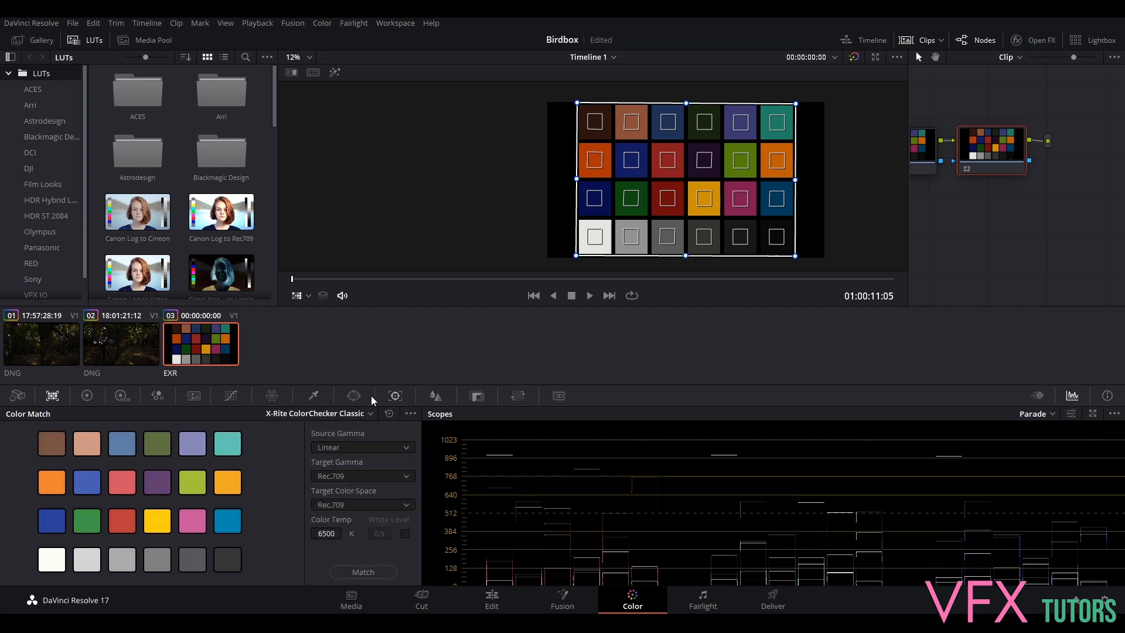
- Set the Color Match target gamma to Linear for clip 03
left_click(381, 476)
scroll(360, 595, "down", 5)
scroll(357, 580, "up", 8)
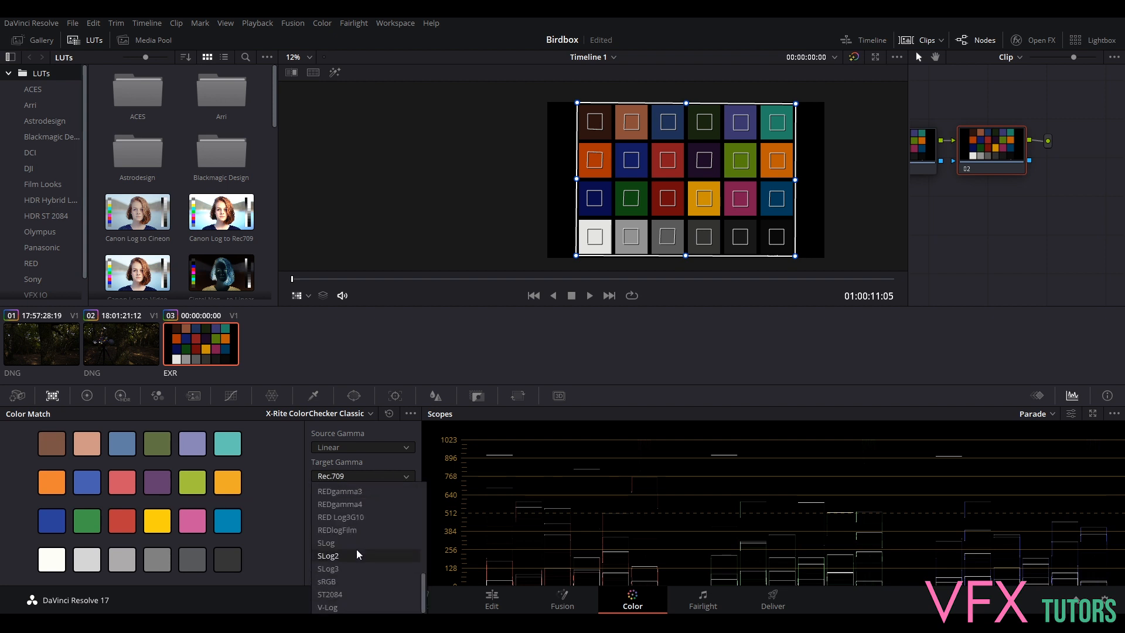
scroll(355, 557, "down", 8)
scroll(355, 572, "up", 4)
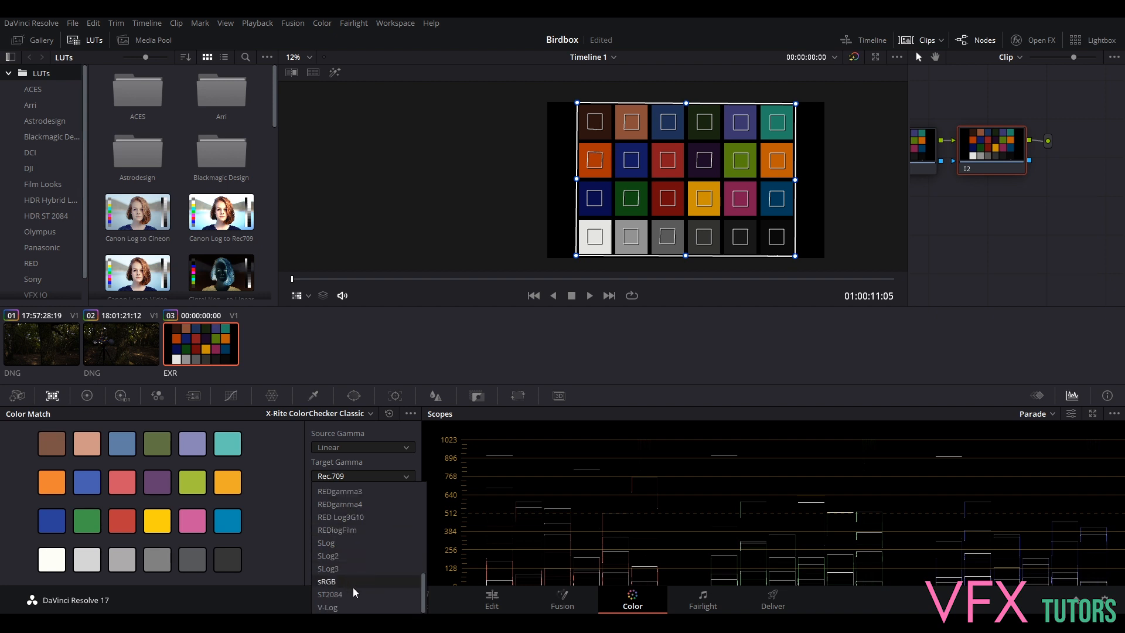
left_click(359, 570)
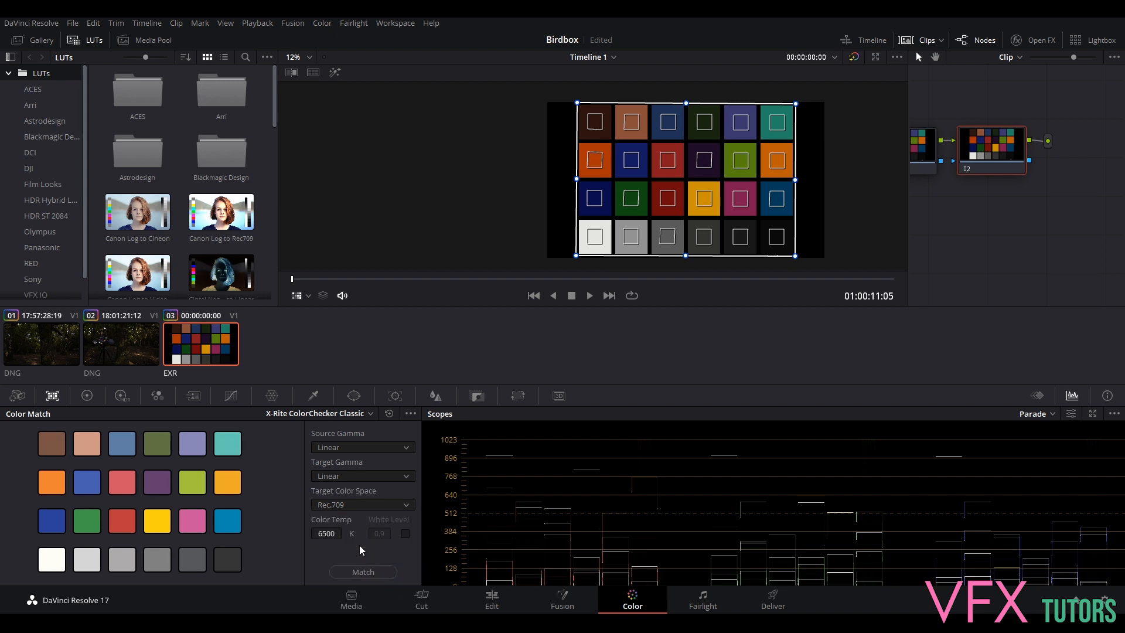
- Set the target color space to ACES and match clip 03's chart
left_click(366, 504)
scroll(360, 410, "up", 3)
left_click(356, 384)
left_click(378, 572)
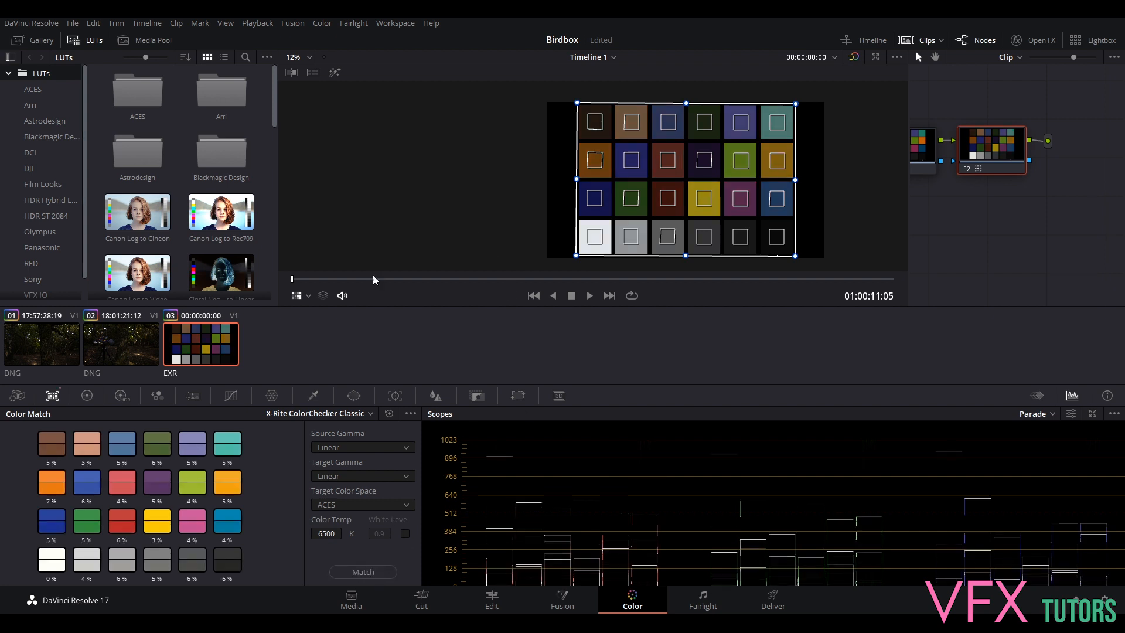
- Compare clip 03's matched chart with the graded DNG clips, examining the Macbeth chart in clip 02 up close
left_click(129, 347)
left_click(183, 348)
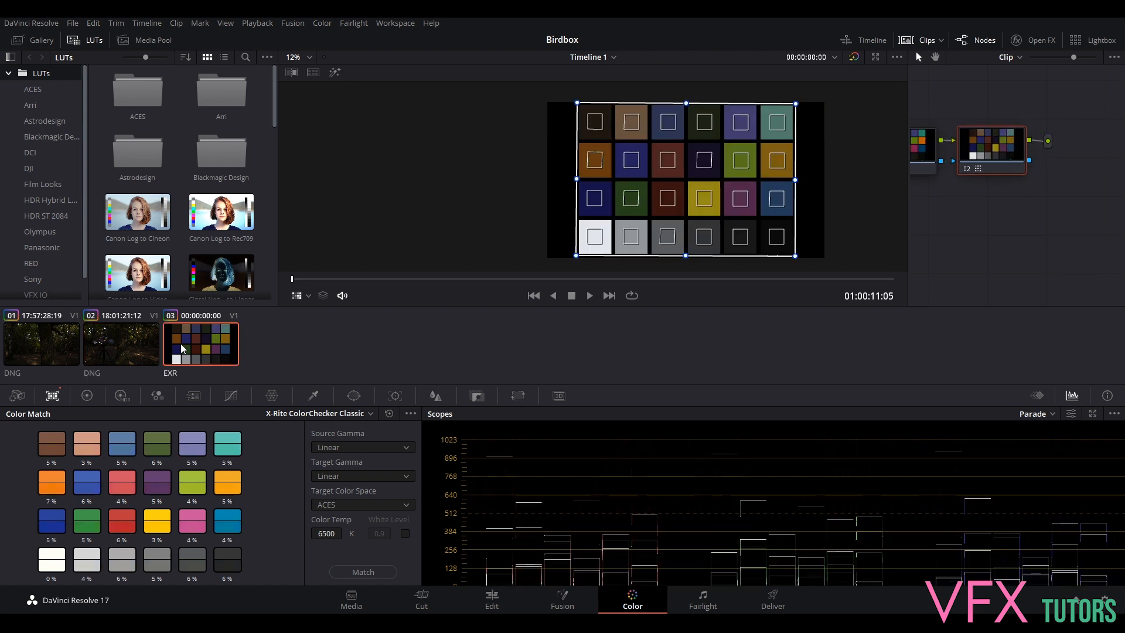
left_click(130, 352)
left_click(76, 338)
left_click(115, 345)
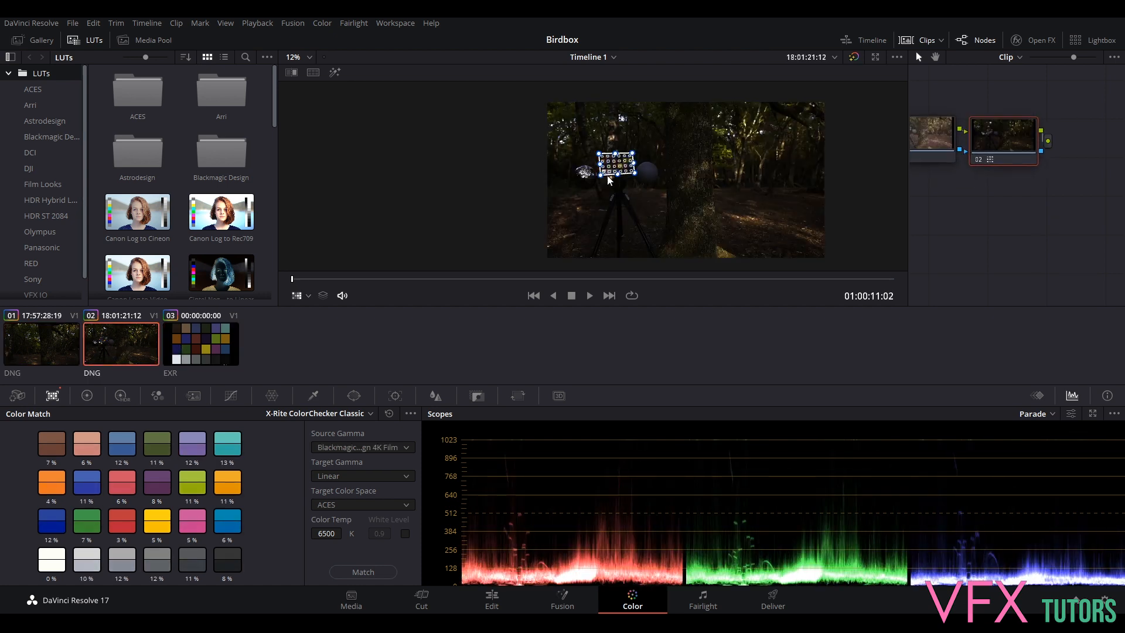
scroll(704, 140, "up", 6)
scroll(788, 139, "up", 4)
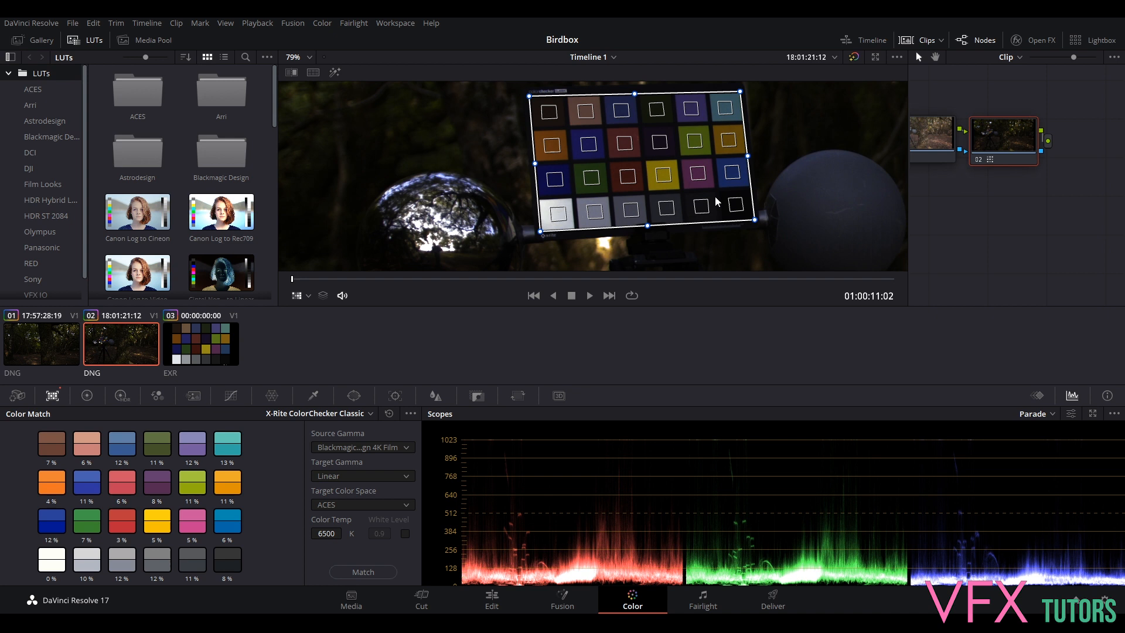
left_click(195, 348)
scroll(638, 176, "down", 4)
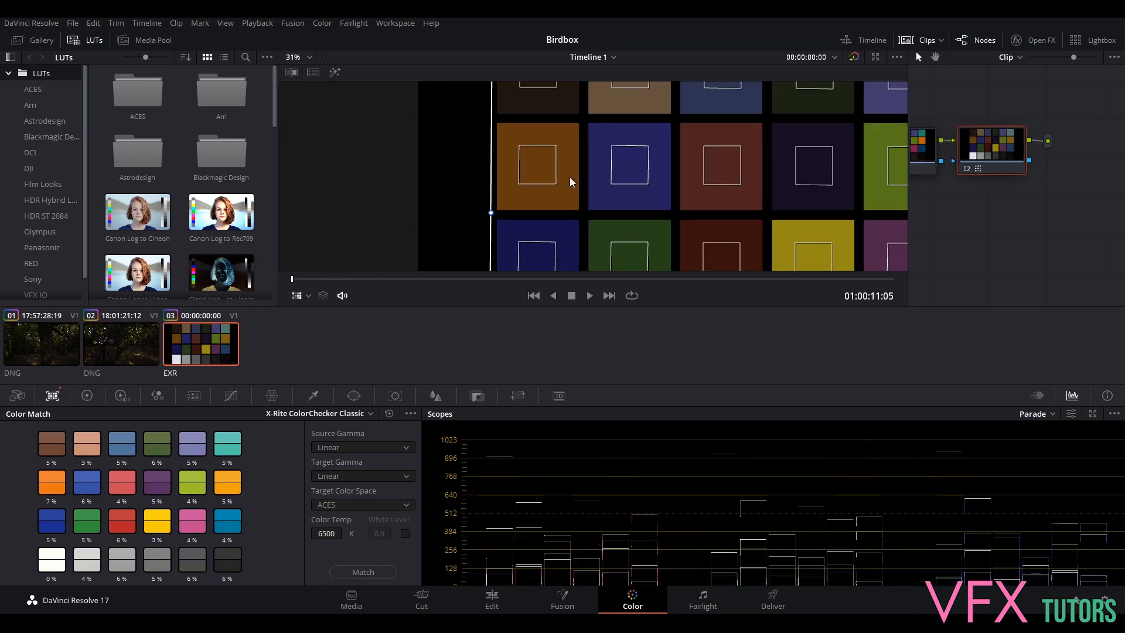
left_click(142, 352)
left_click(173, 358)
left_click(126, 356)
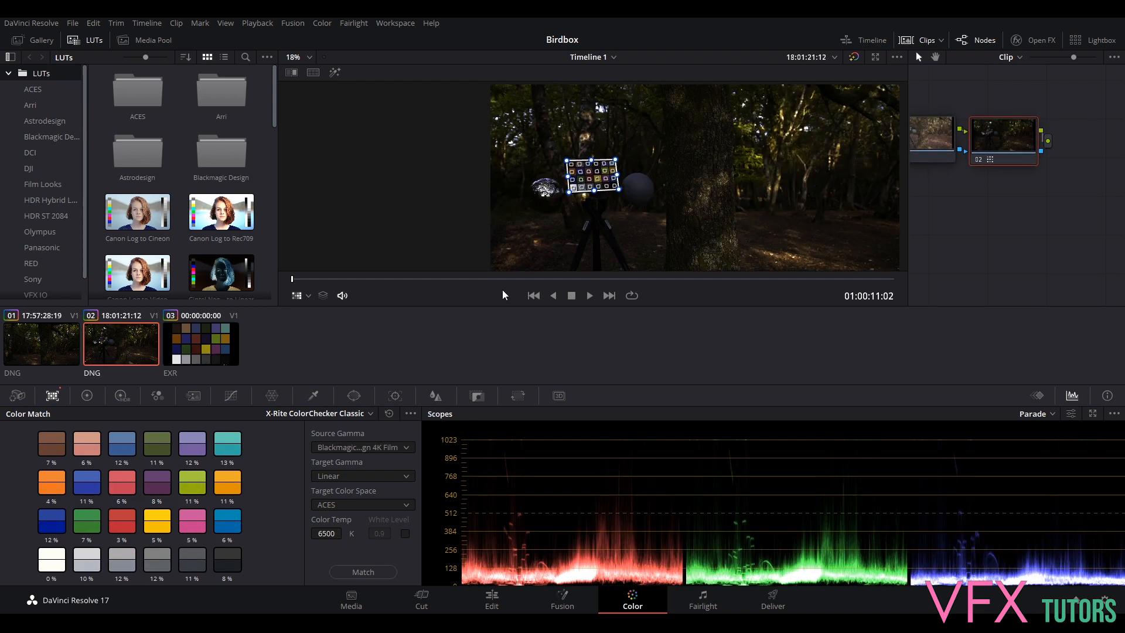
- Turn off the color chart overlay in the viewer and compare clip 03's patches with clip 02 without it
left_click(296, 296)
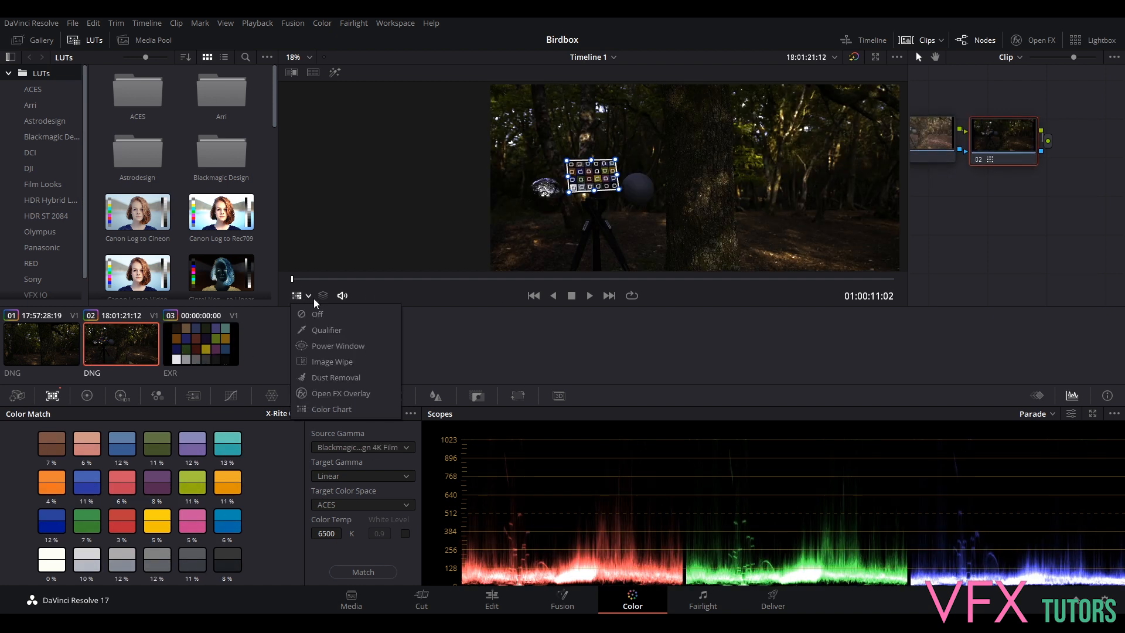
left_click(319, 310)
left_click(194, 354)
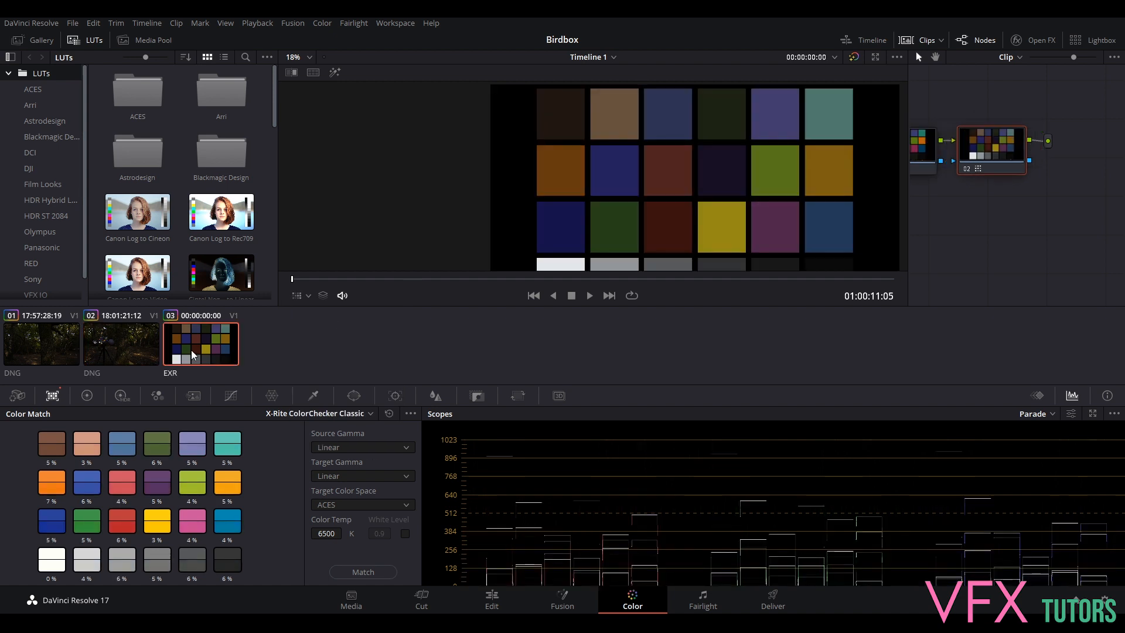
left_click(156, 345)
left_click(209, 338)
- Go to the Deliver page and set the render filename to "Birdbox_BG01_v001." including the trailing dot
left_click(772, 604)
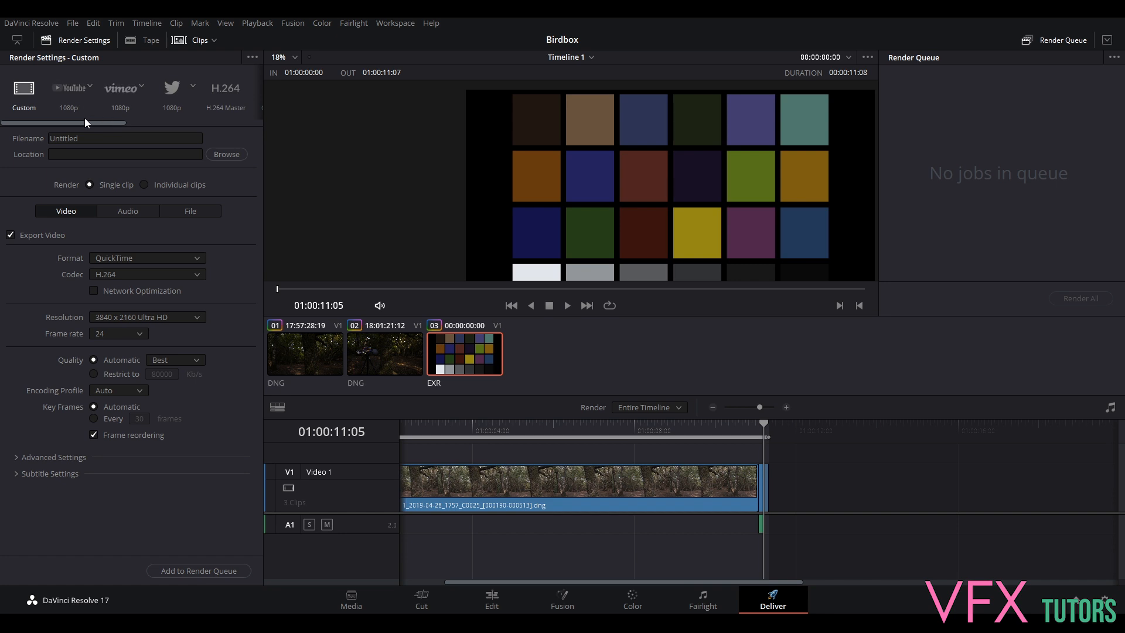
left_click(113, 139)
left_click_drag(88, 139, 22, 140)
type("Birdbox_BG01_v001.")
- Set the render location to the folder VFXtutors\VFXCoreSkills\IO\Birdbox\Elements\BG01 on drive G
left_click(225, 154)
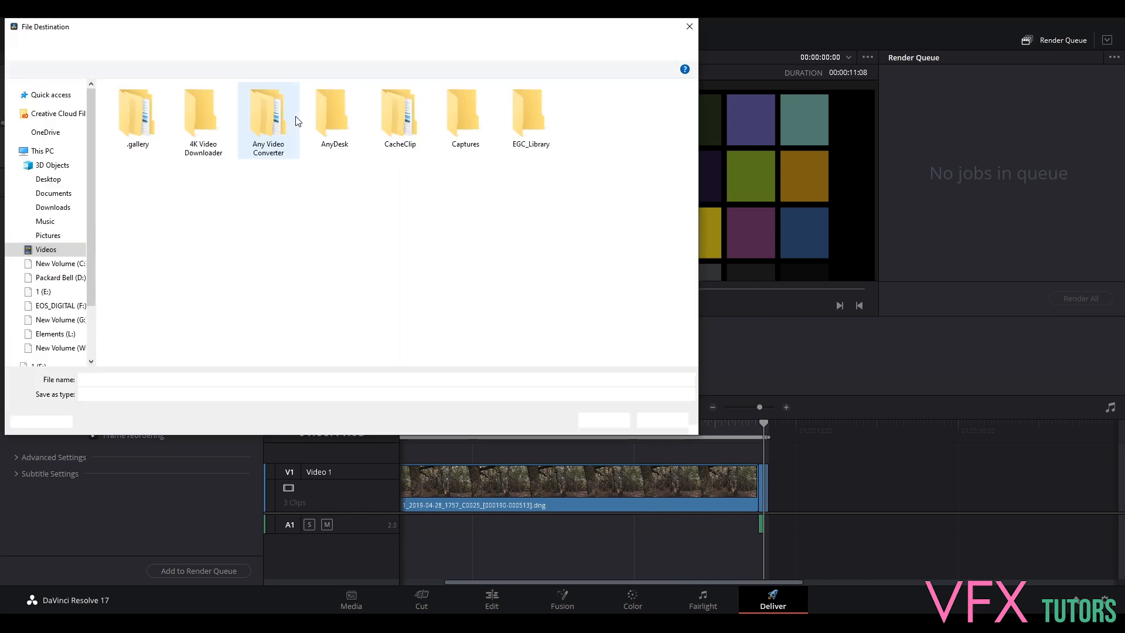
left_click(73, 321)
double_click(154, 105)
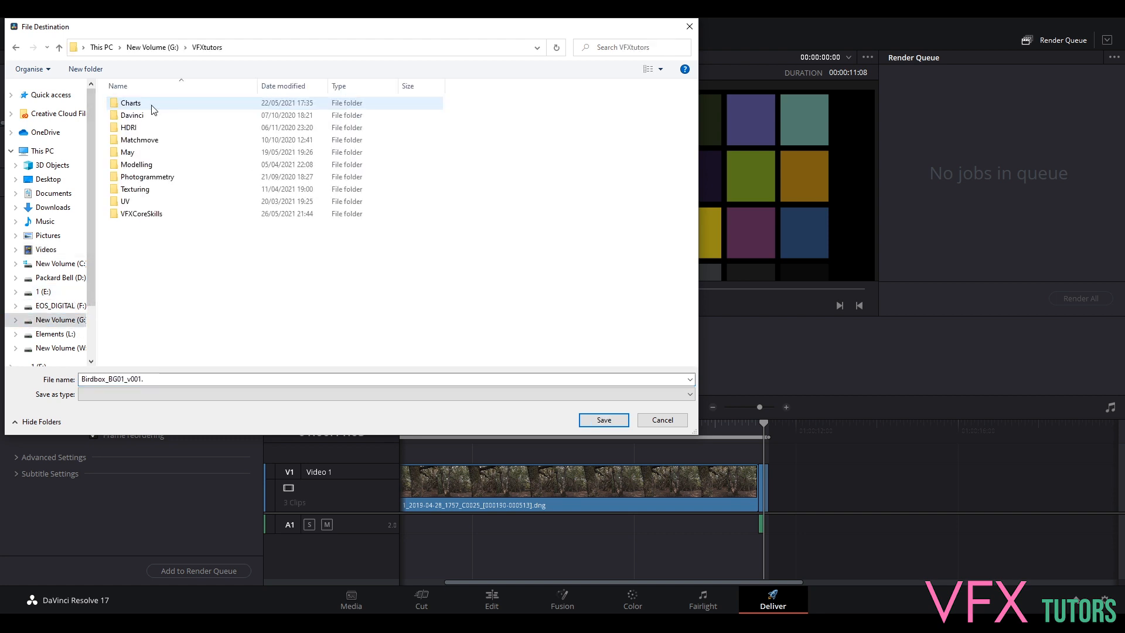
double_click(151, 215)
double_click(143, 107)
double_click(143, 106)
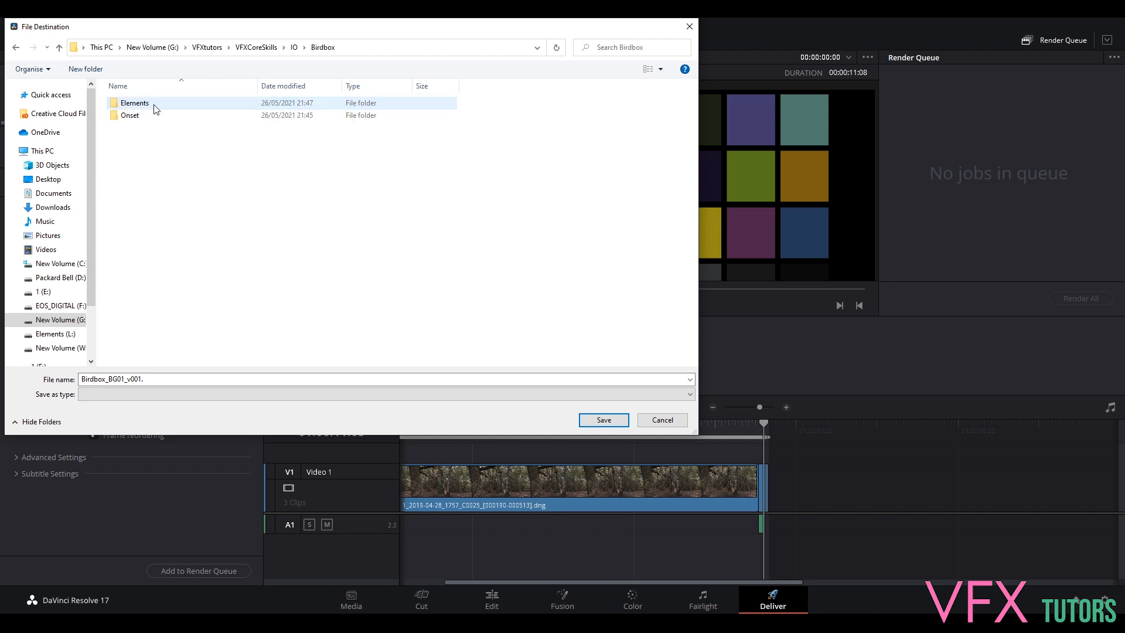
double_click(168, 108)
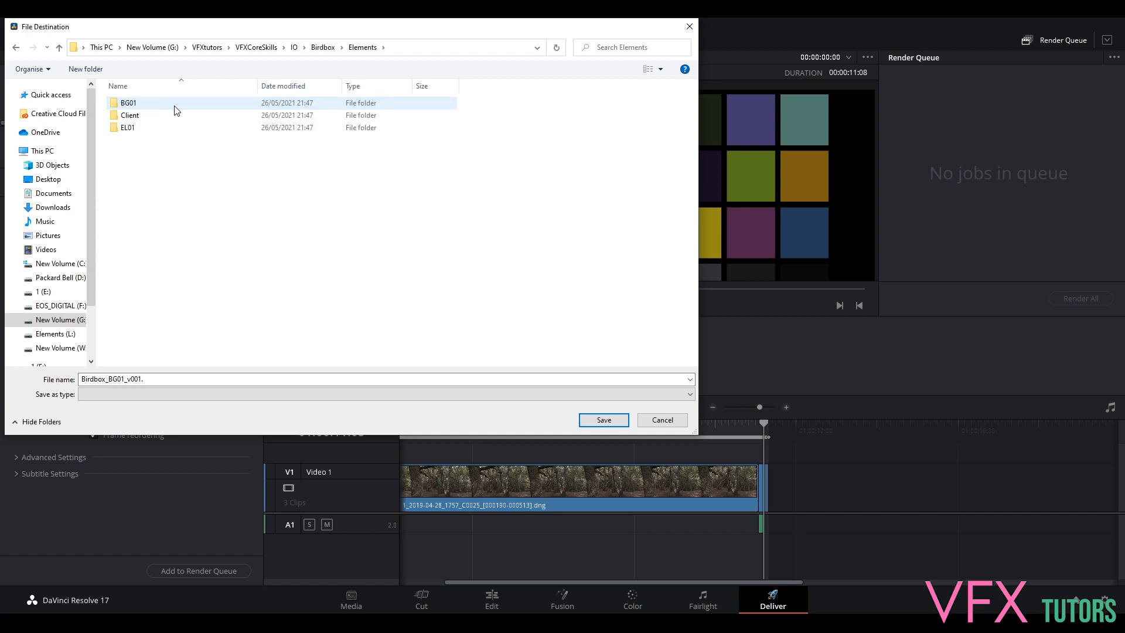
double_click(138, 108)
left_click(604, 420)
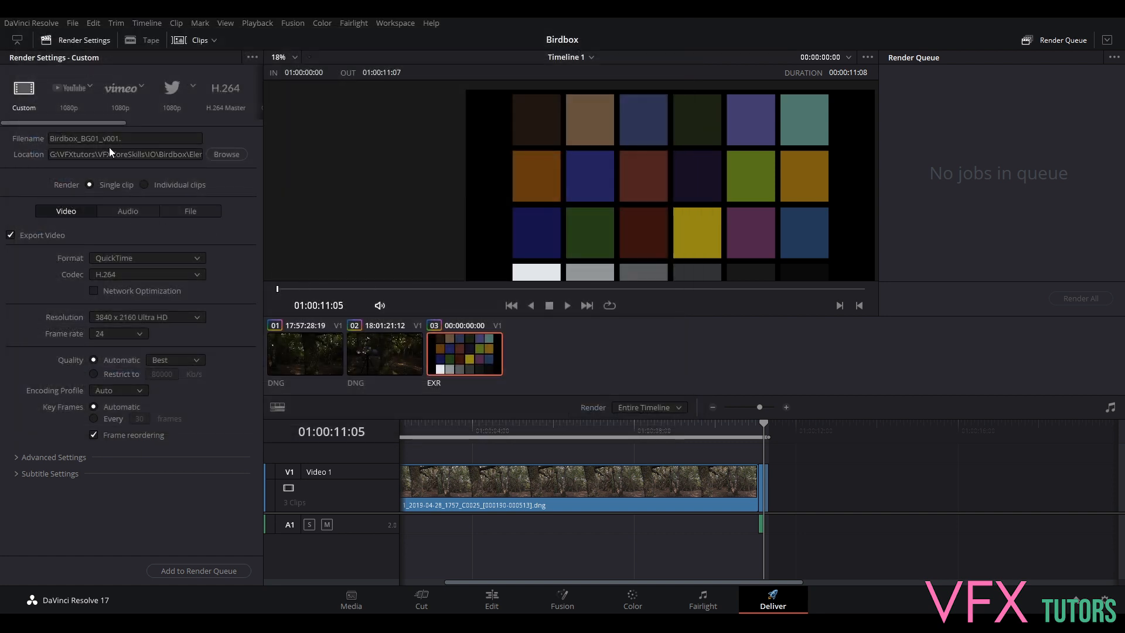
- Set the render's video format to EXR
left_click(110, 261)
left_click(121, 260)
left_click(136, 259)
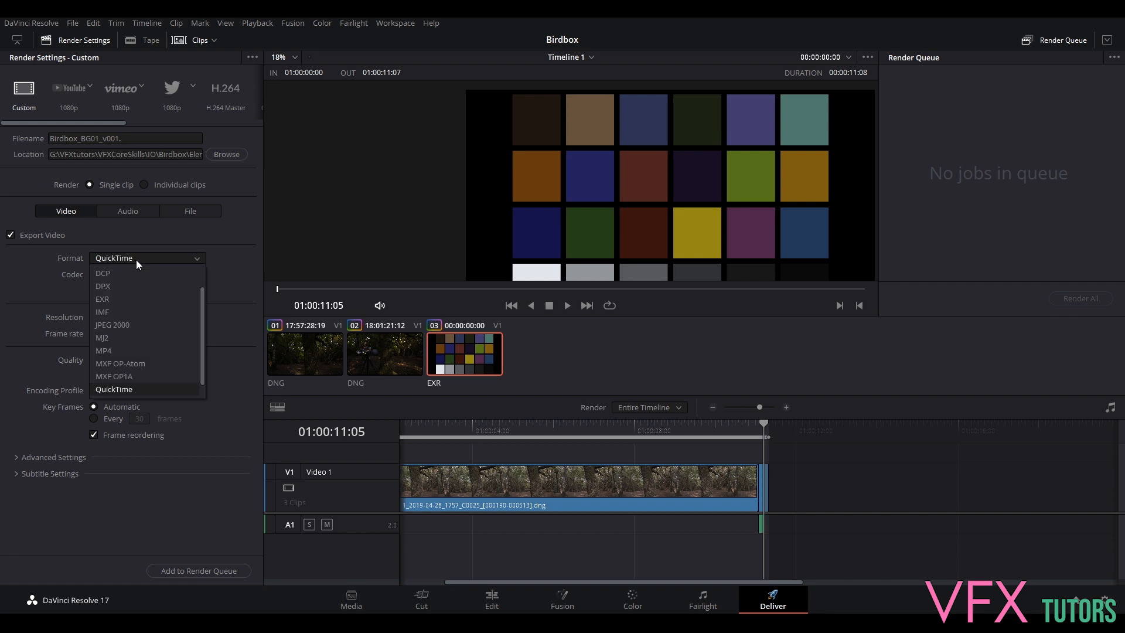
left_click(125, 297)
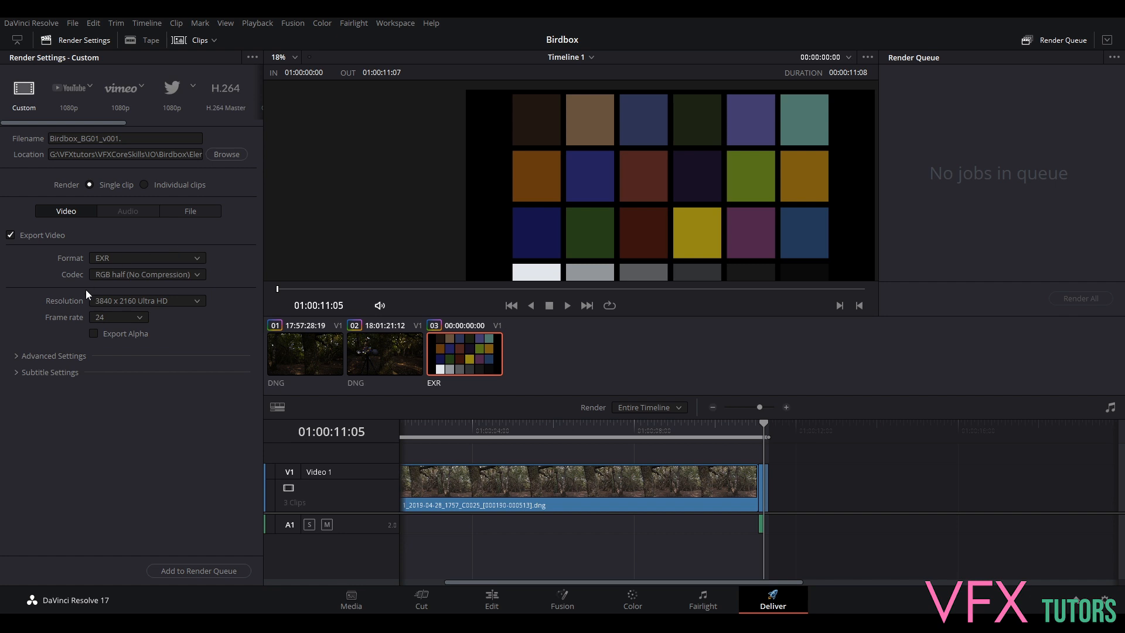
- Expand the advanced video render settings and set the color space tag to ACES (AP1)
left_click(18, 356)
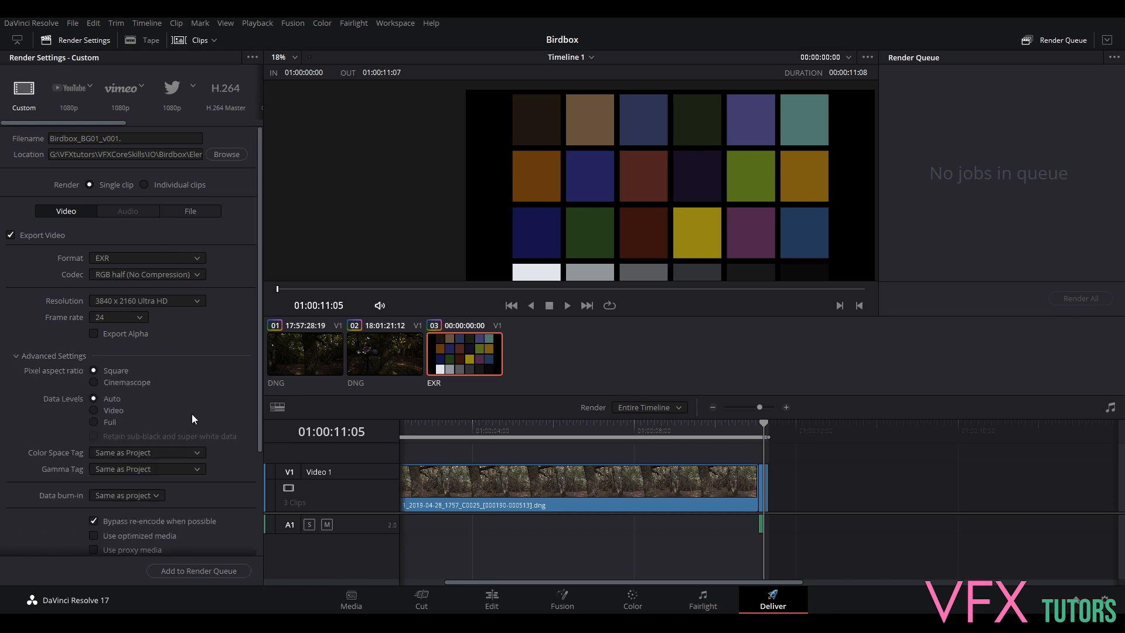
scroll(188, 414, "down", 3)
left_click(111, 382)
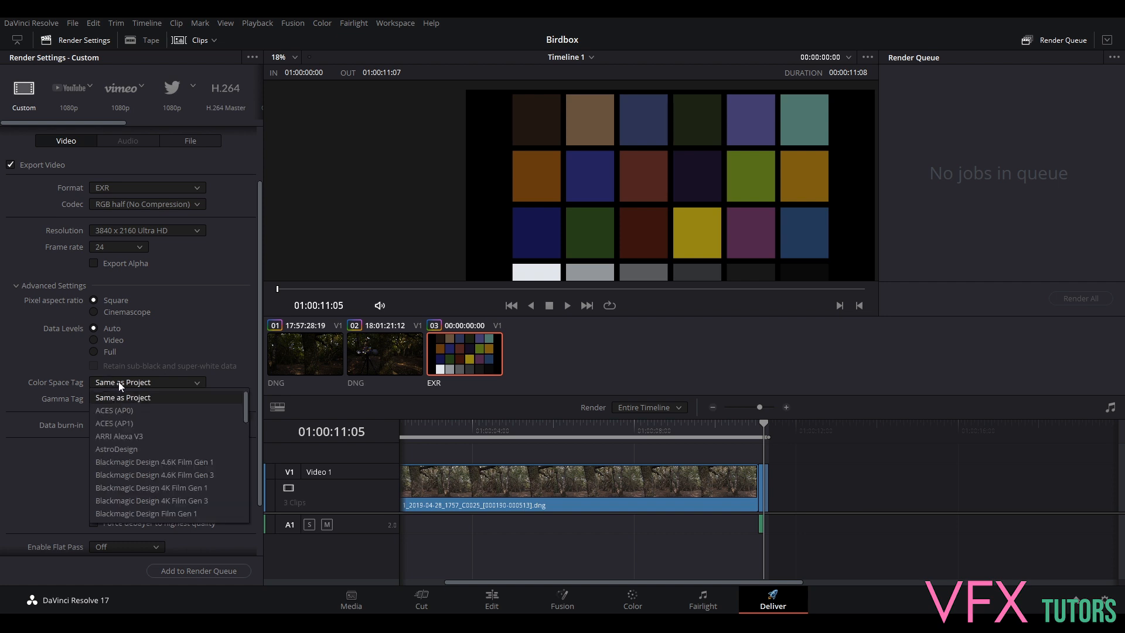
left_click(141, 423)
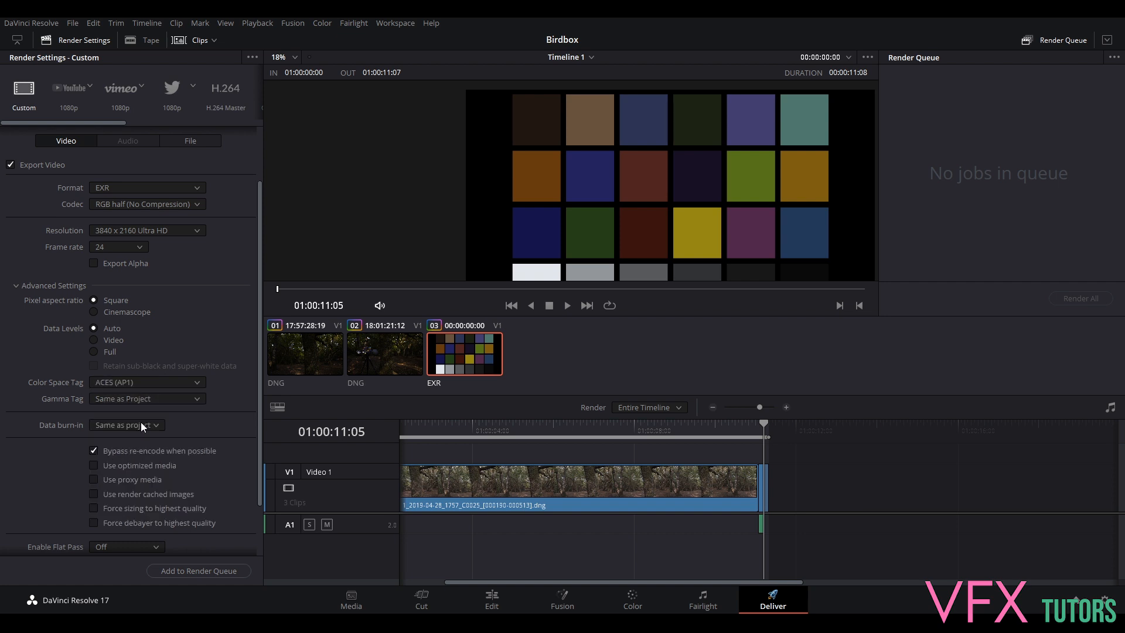
left_click(139, 381)
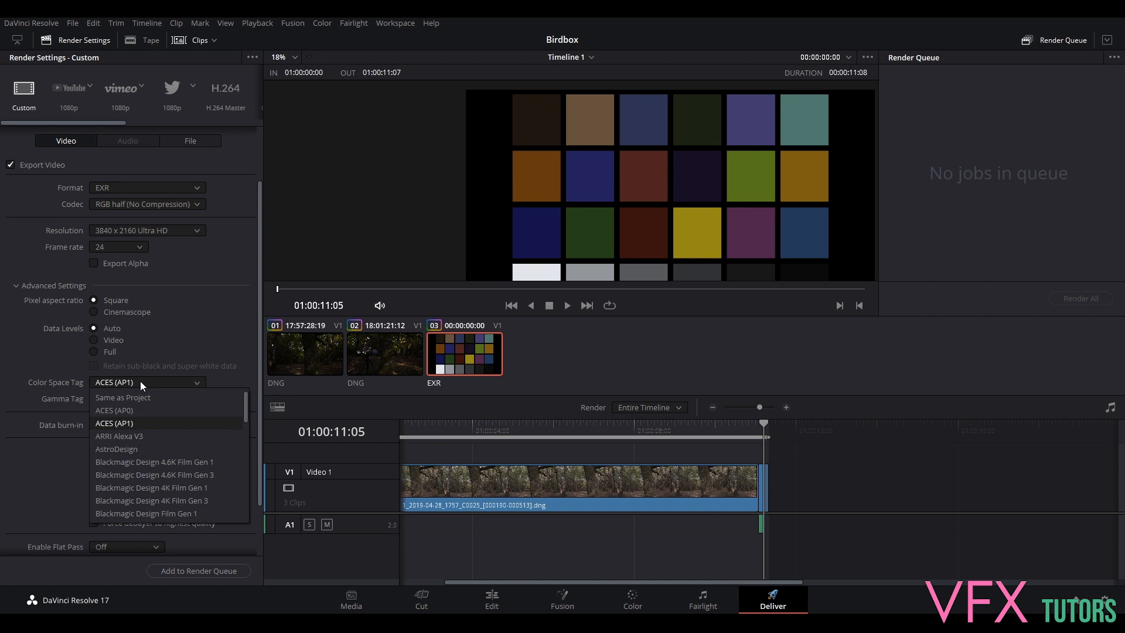
left_click(135, 425)
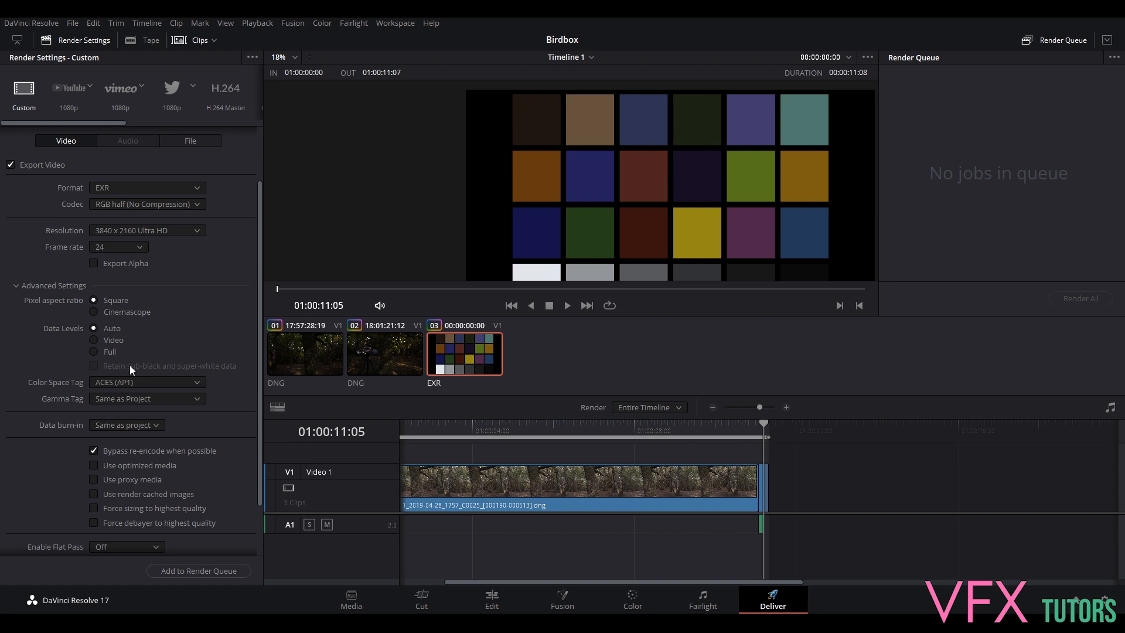
- Set the gamma tag to ACEScc and enable forcing both sizing and debayer to highest quality
left_click(125, 399)
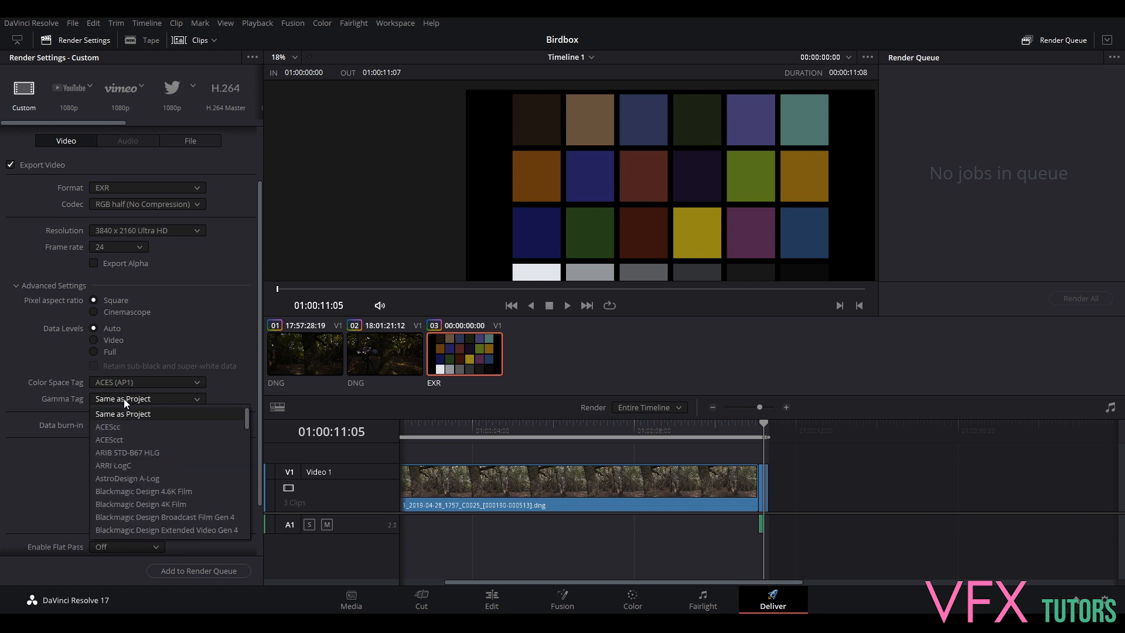
left_click(133, 428)
scroll(131, 392, "down", 3)
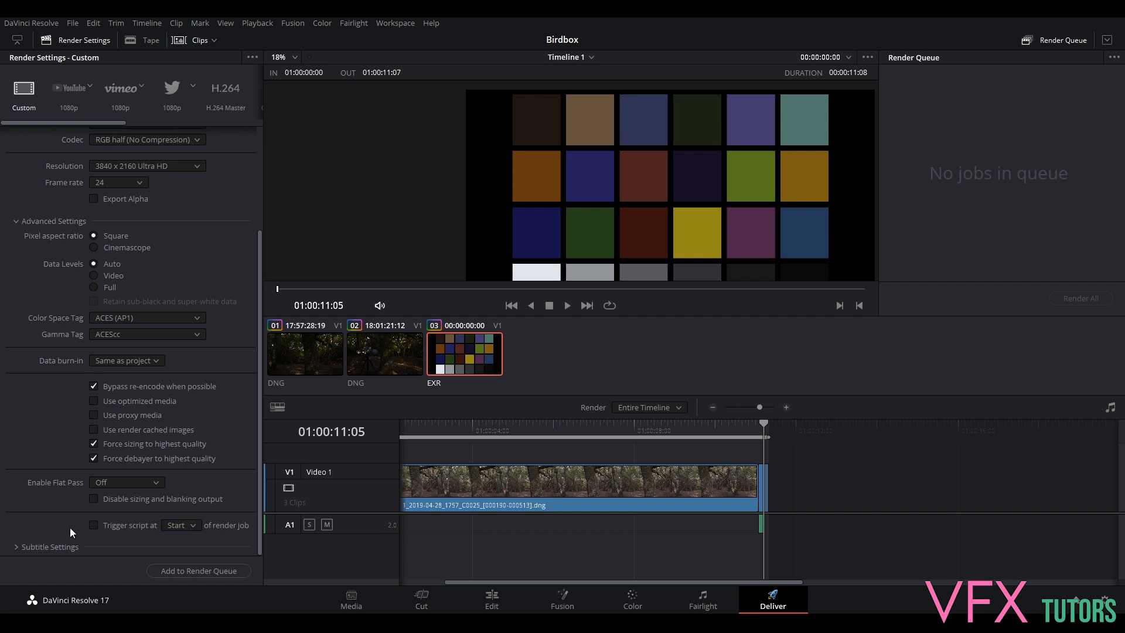
- In the render's file settings, make each clip start at frame 1001
scroll(111, 185, "up", 3)
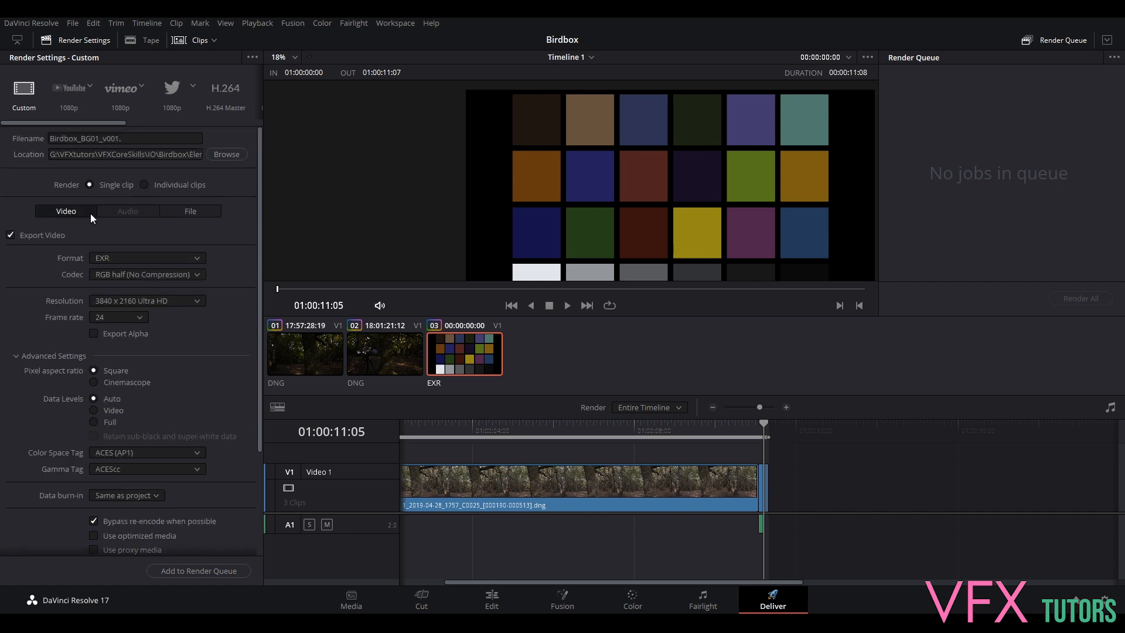
left_click(187, 212)
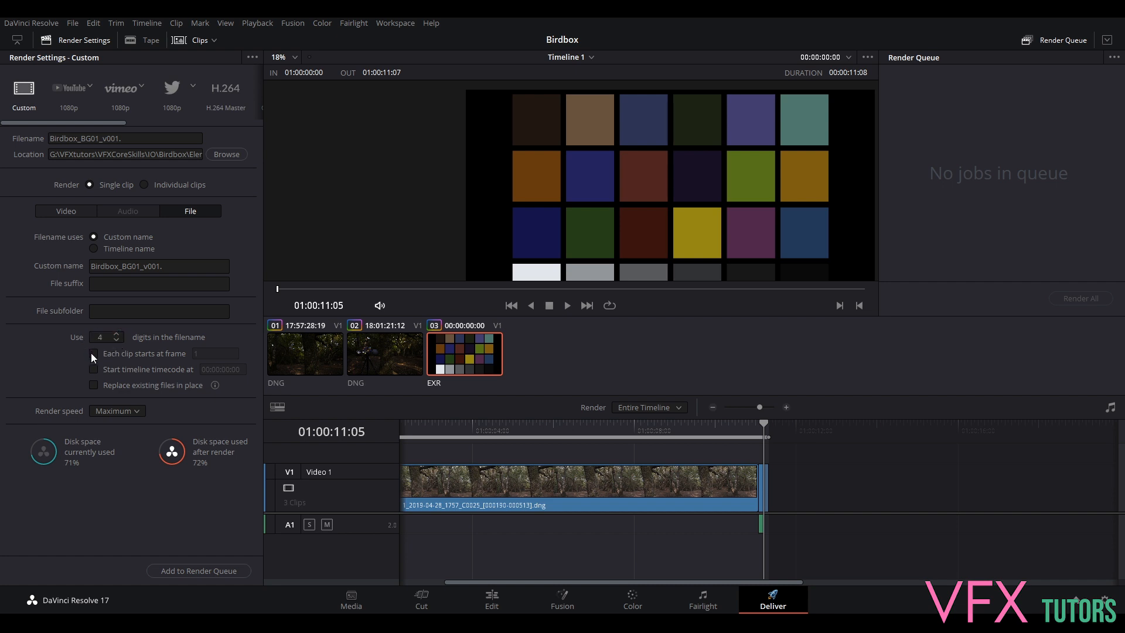
left_click(208, 352)
left_click_drag(208, 353, 182, 353)
type("1001")
key("Return")
- Review the video and file render settings and add the job to the render queue
left_click(69, 212)
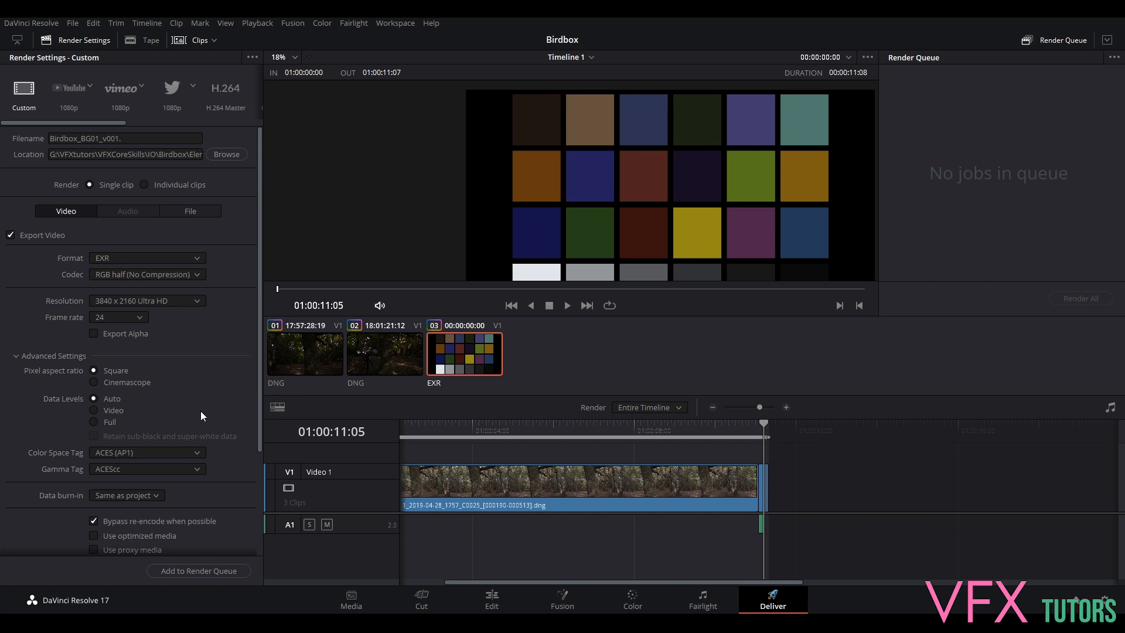
scroll(199, 413, "down", 4)
scroll(232, 319, "up", 4)
left_click(190, 213)
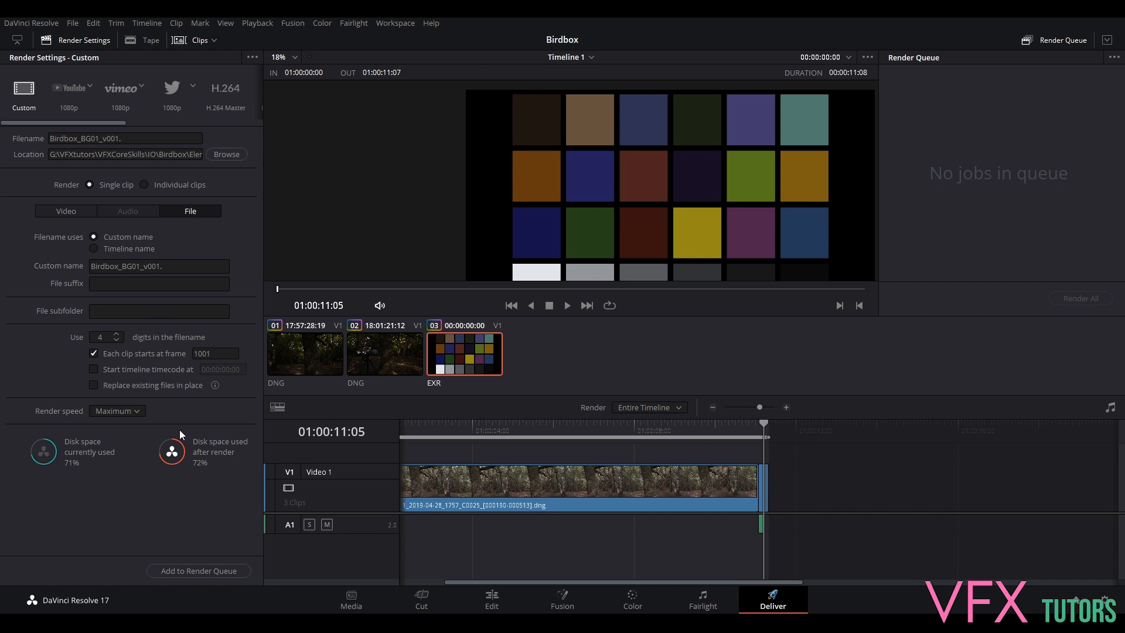
left_click(200, 570)
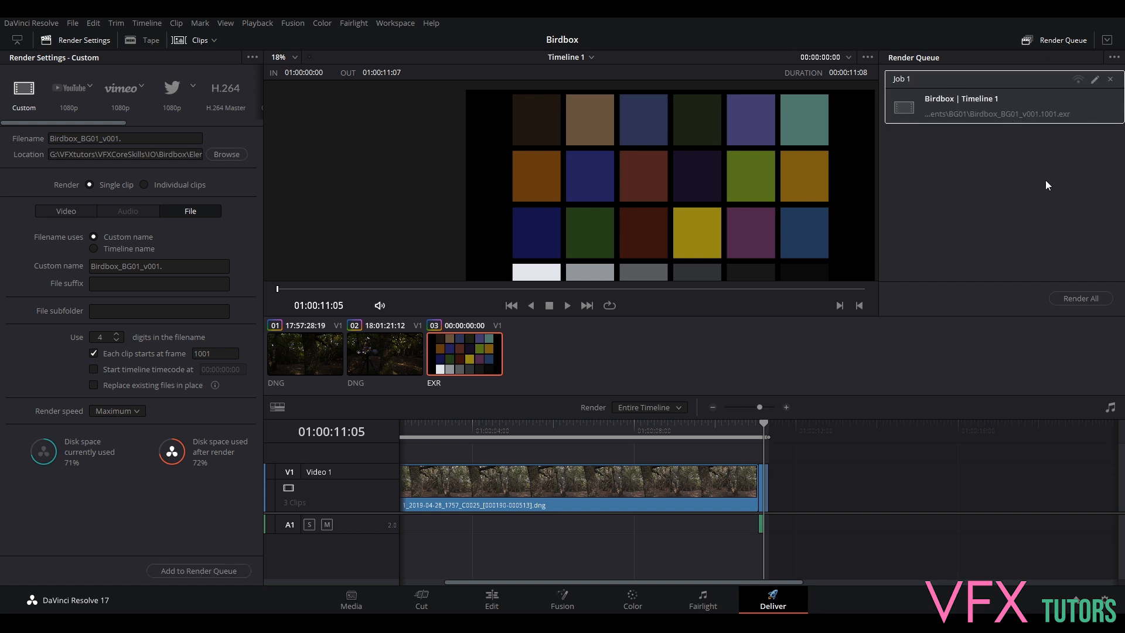
- Render the queued Birdbox job and move the playhead back onto the background footage
left_click(1077, 298)
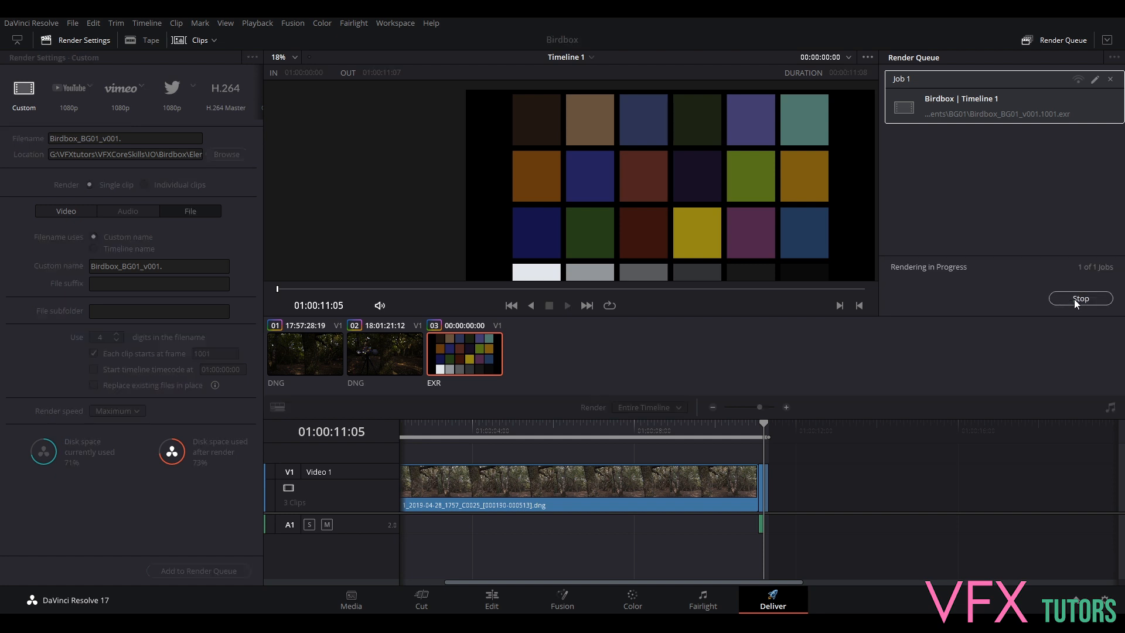
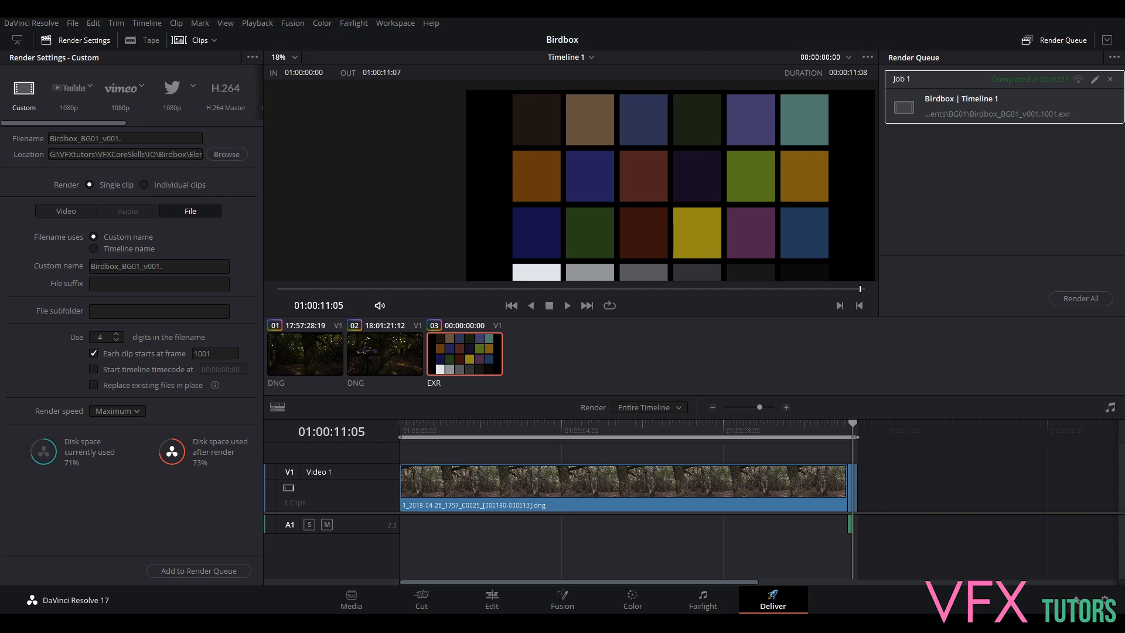
left_click_drag(854, 421, 832, 424)
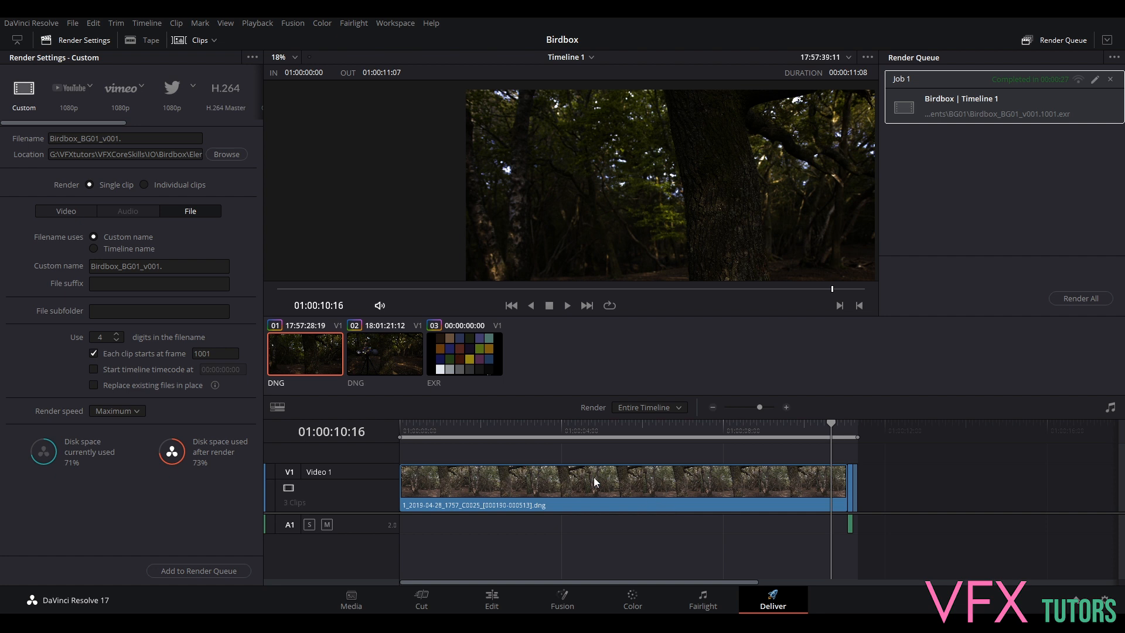
- Add the rendered Birdbox_BG01_v001.[1001-1272].exr sequence from the Birdbox Elements BG01 folder to the media pool and select it
left_click(352, 598)
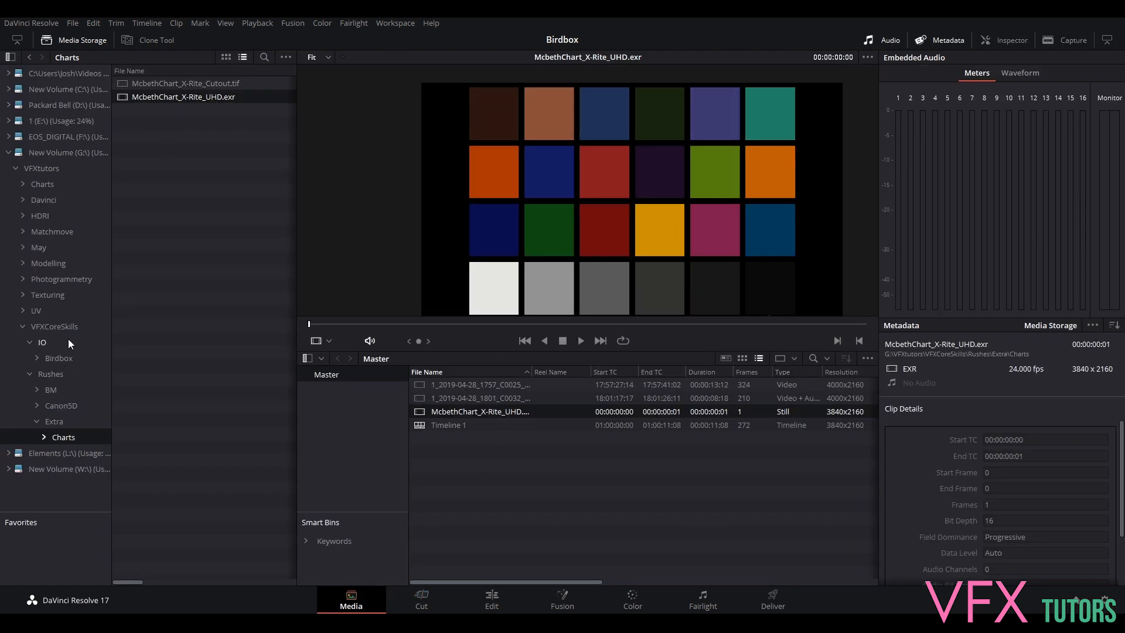
left_click(29, 374)
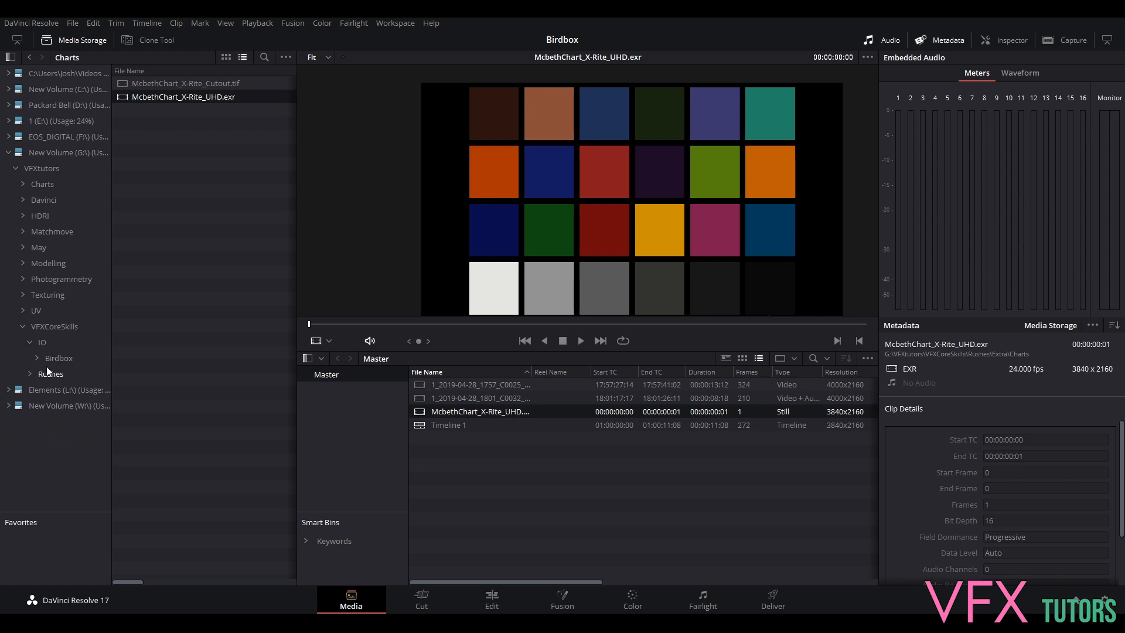
left_click(48, 359)
left_click(36, 357)
left_click(56, 374)
left_click(44, 374)
left_click(68, 390)
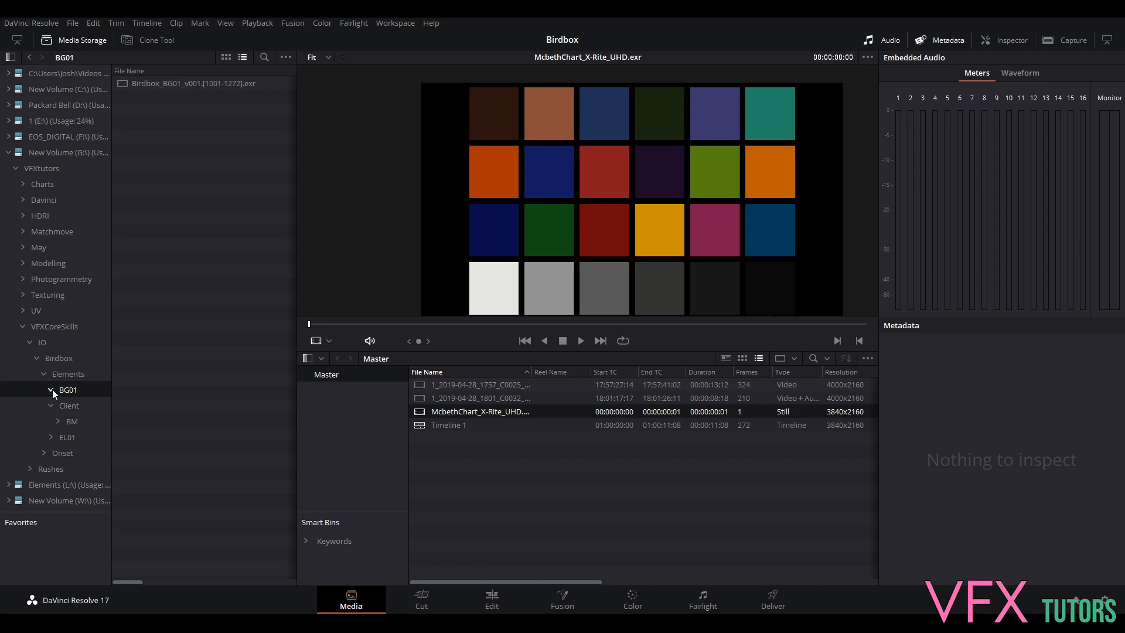
left_click(181, 83)
left_click_drag(187, 82, 443, 460)
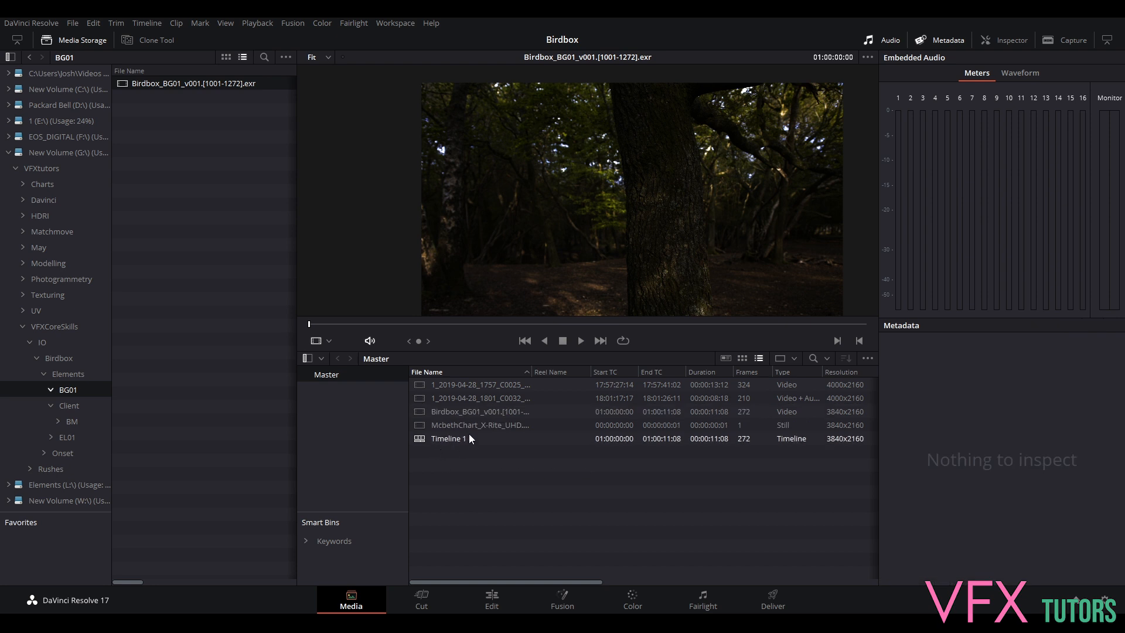
left_click(477, 411)
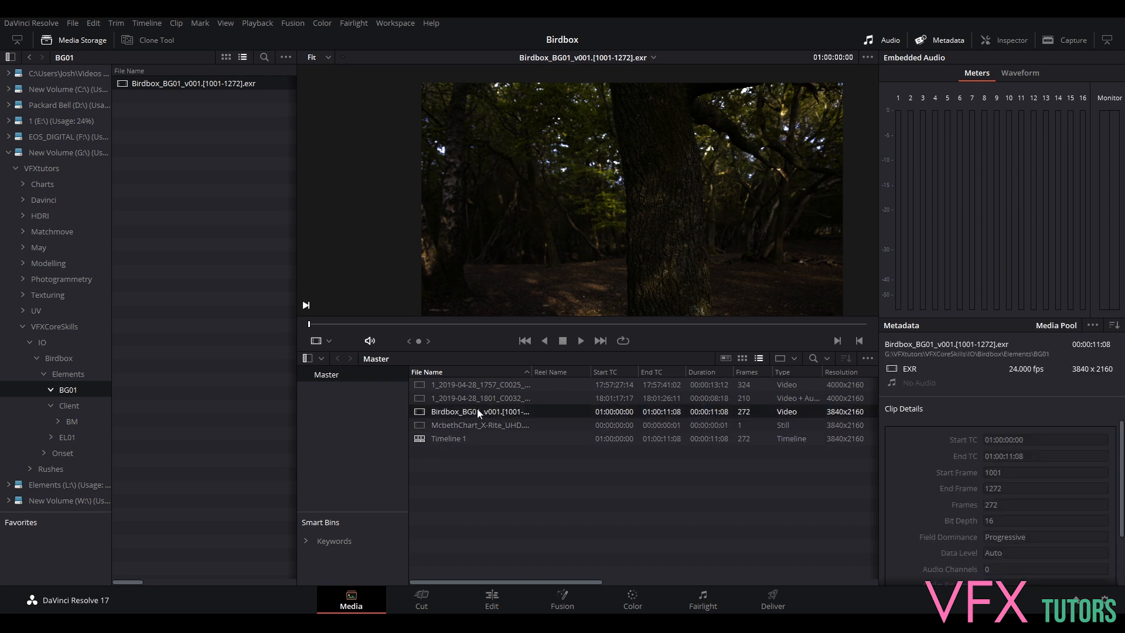
- Widen the media pool and place the rendered EXR sequence on Video 1 after the existing clips, leaving a small gap
left_click(481, 599)
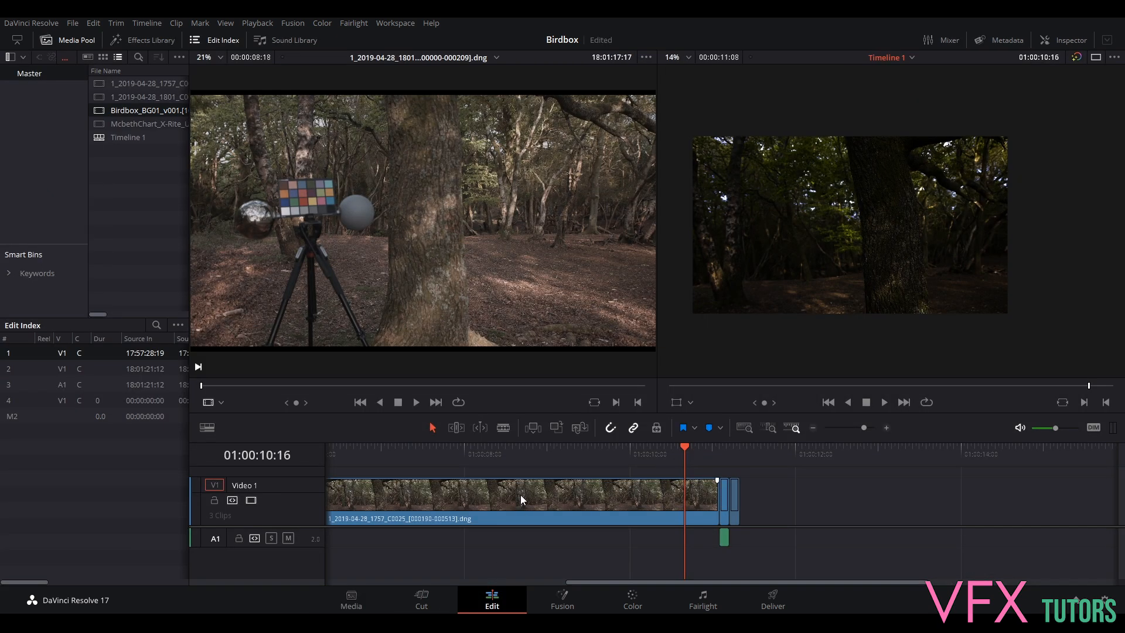
left_click(192, 155)
left_click_drag(190, 155, 267, 153)
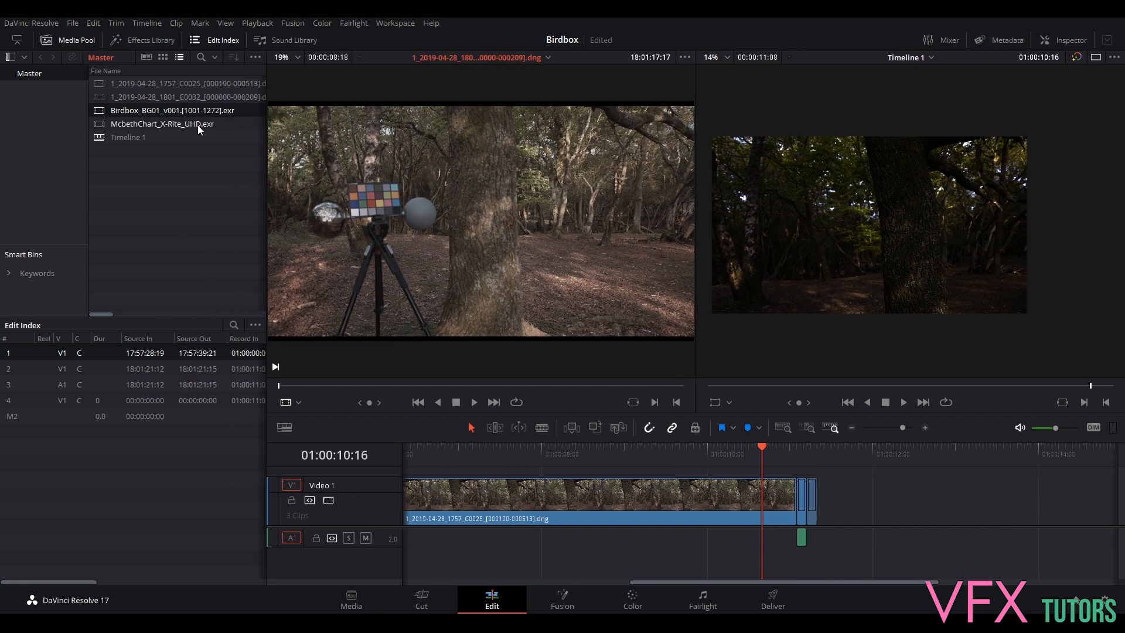
left_click_drag(160, 112, 853, 493)
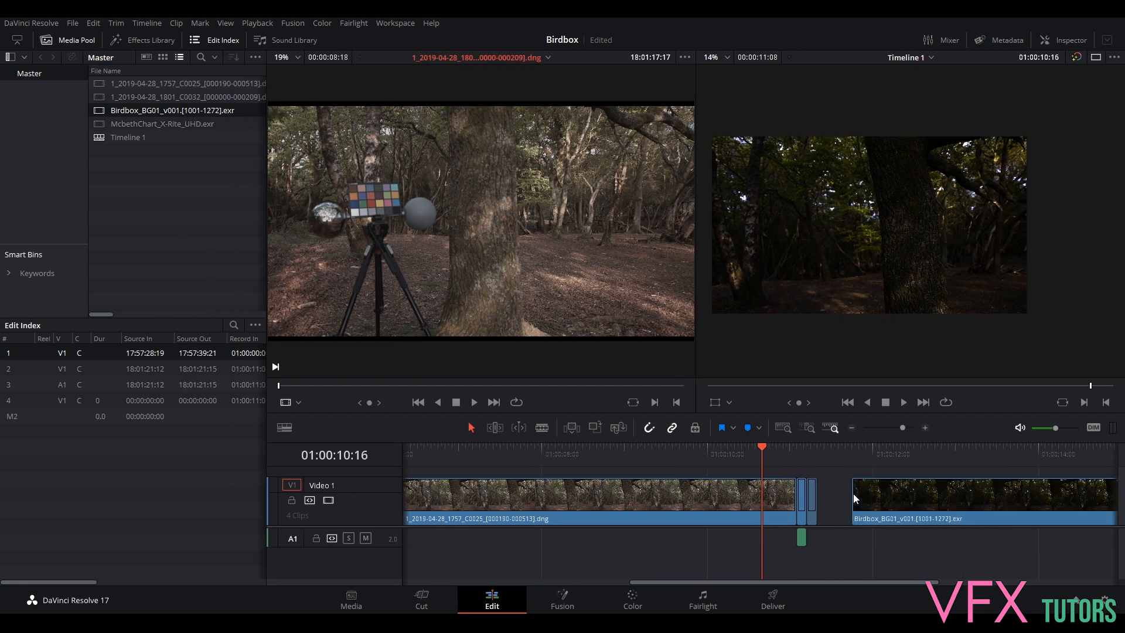
- Compare the graded DNG background clip with the rendered EXR sequence and the ungraded chart footage
left_click_drag(765, 450, 725, 463)
left_click(714, 496)
double_click(714, 497)
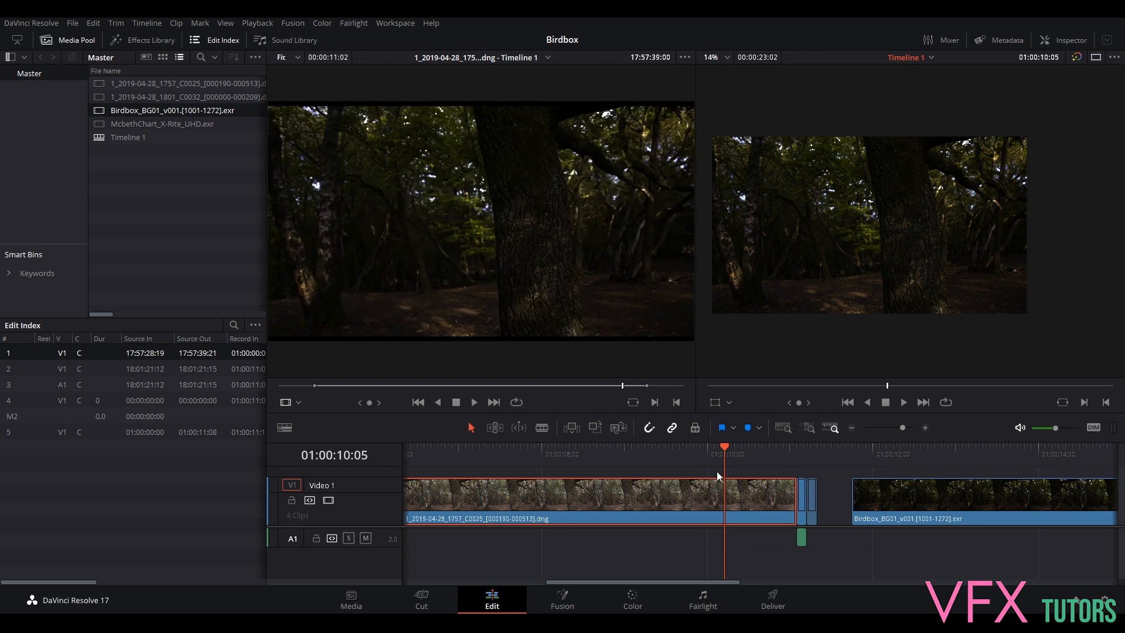
left_click(749, 463)
left_click_drag(763, 454, 965, 466)
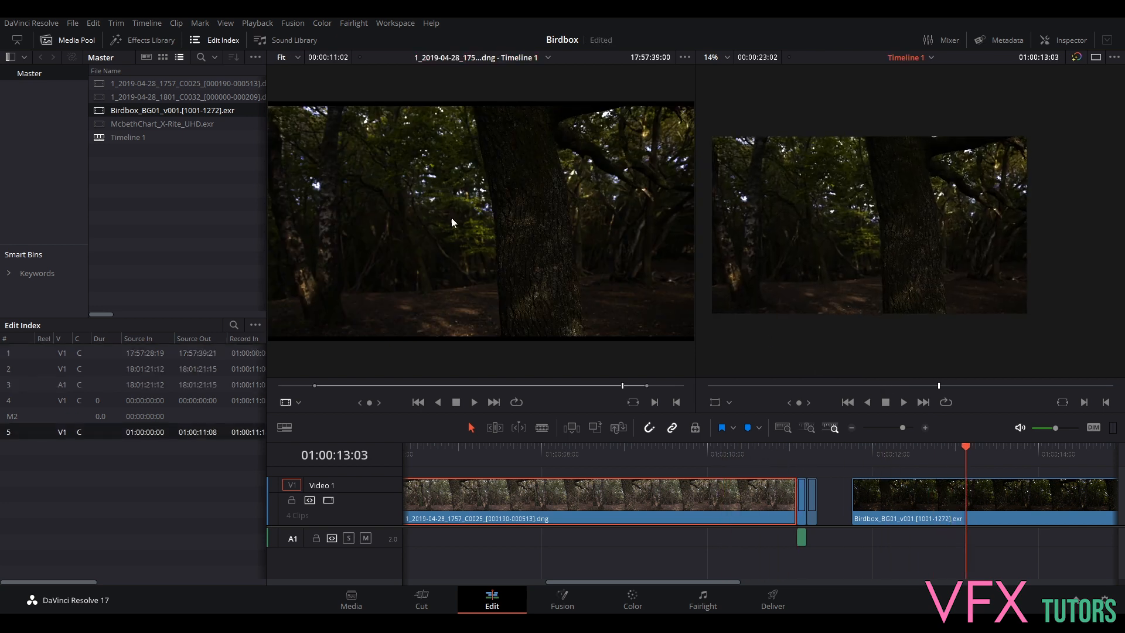
double_click(161, 96)
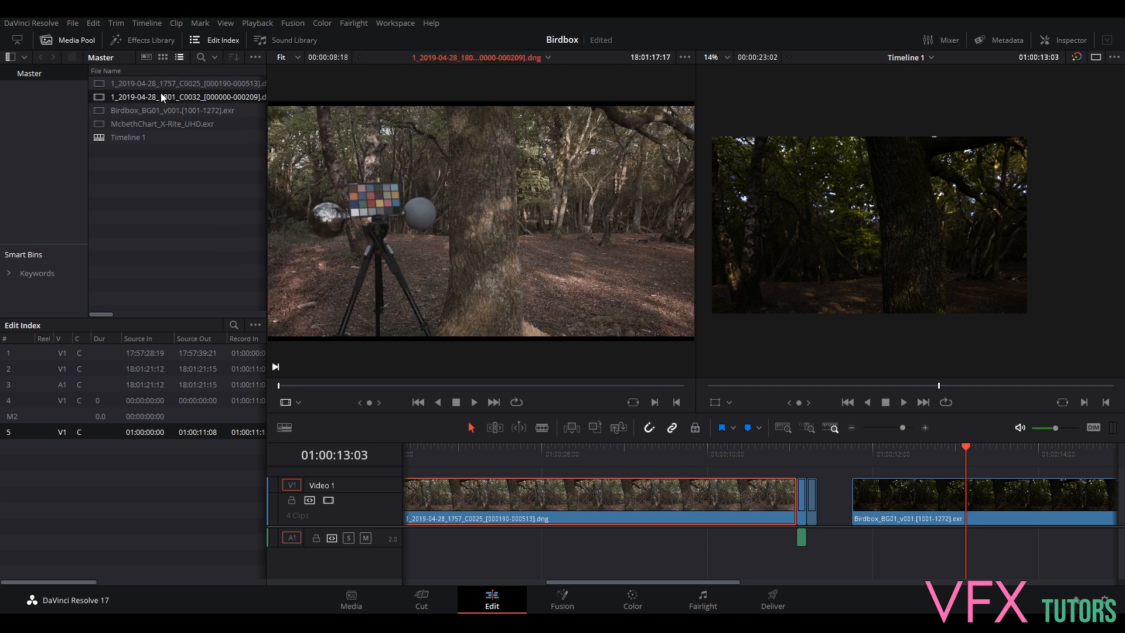
double_click(163, 109)
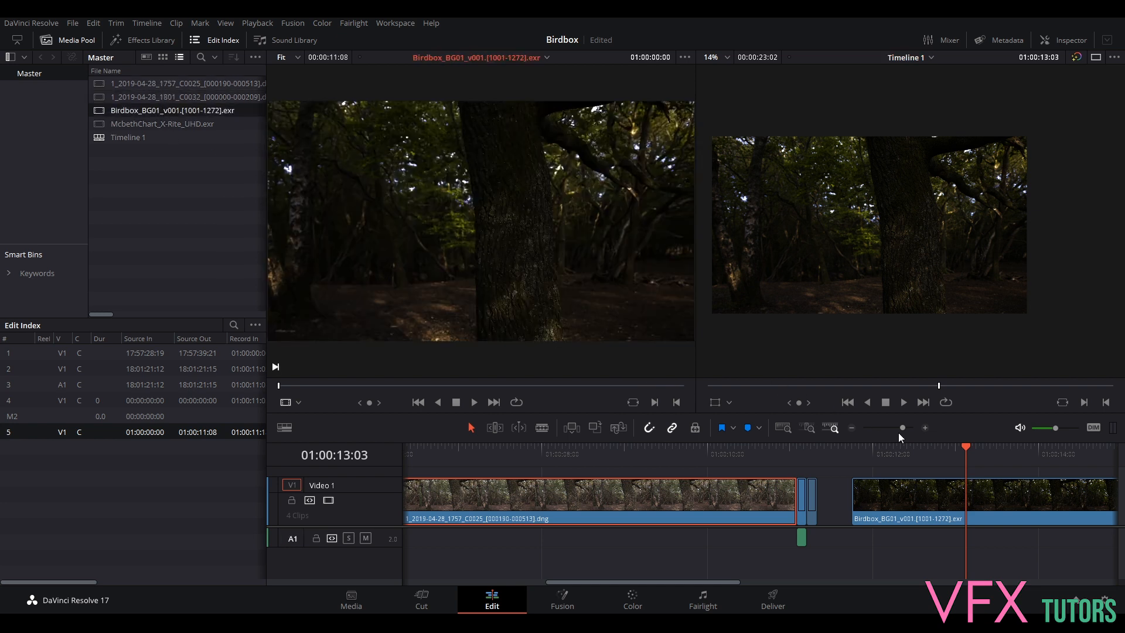
double_click(912, 498)
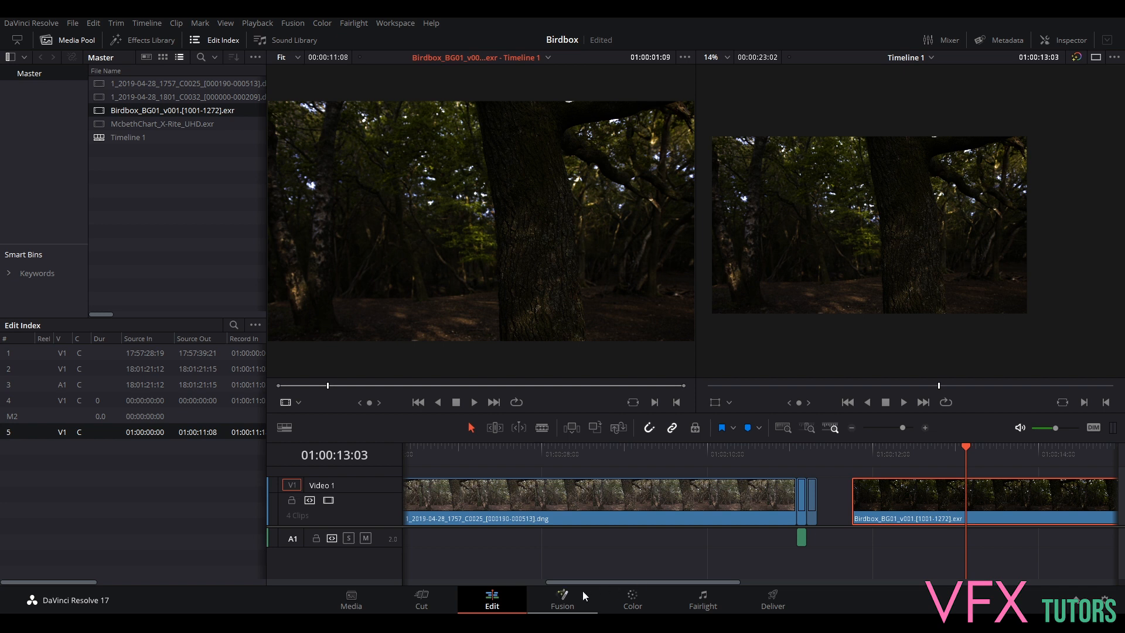
- Open the rendered EXR clip for grading and scrub through it to the frames showing the color chart
left_click(632, 599)
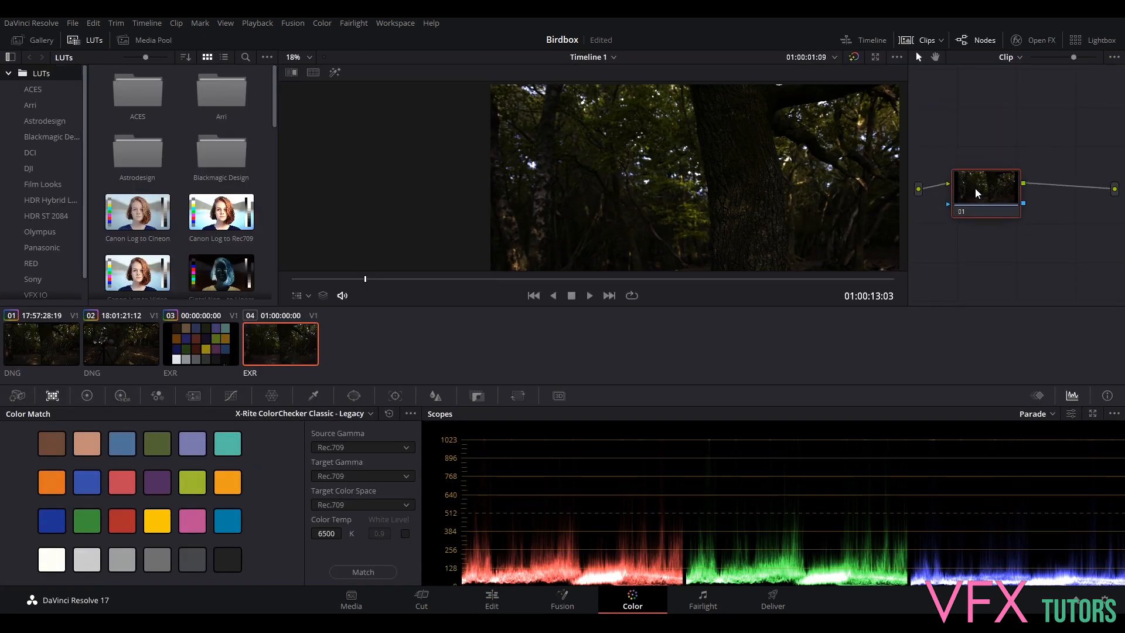
left_click_drag(383, 279, 834, 319)
scroll(725, 223, "down", 3)
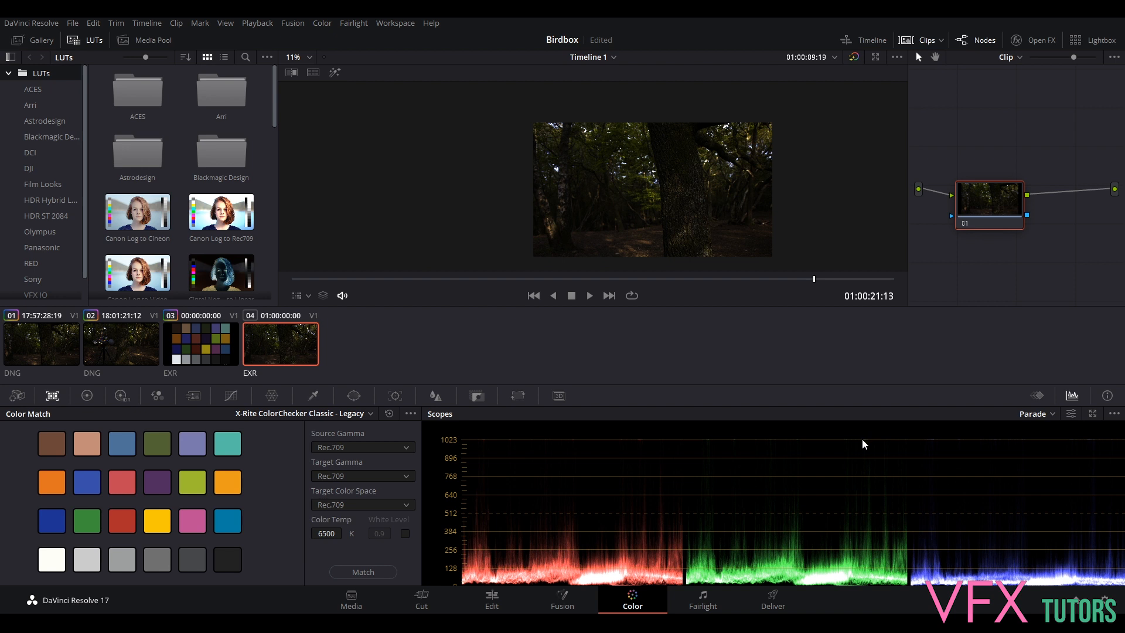
left_click(859, 281)
left_click_drag(860, 282, 889, 291)
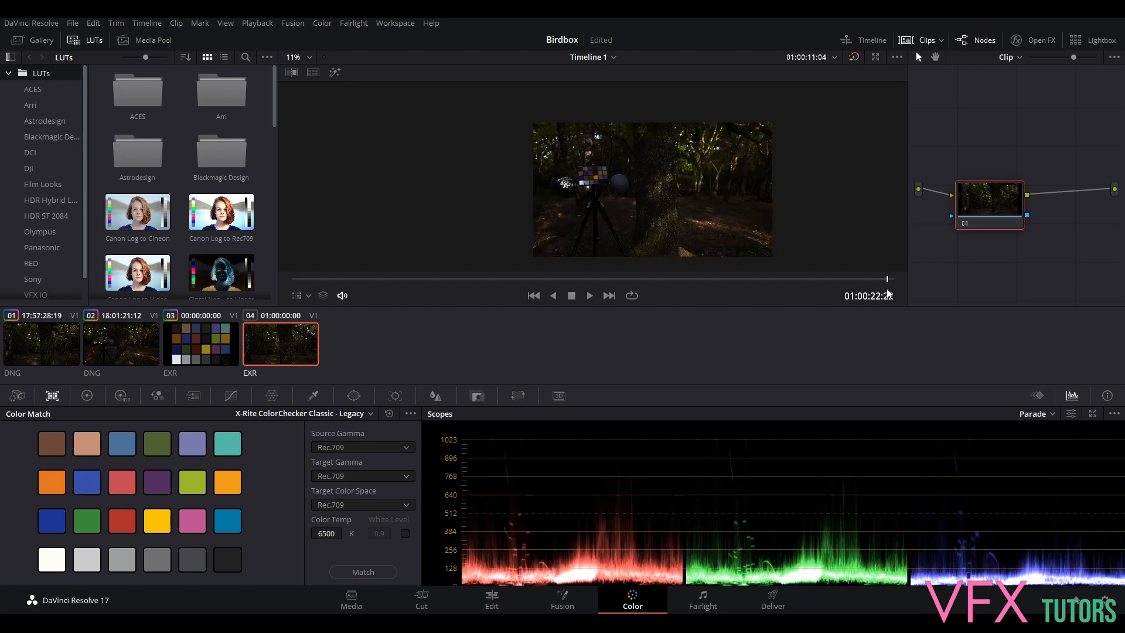
- Try the Linear to BMDFilm 4K LUT on the EXR clip's node and inspect the chart and forest frames
right_click(995, 195)
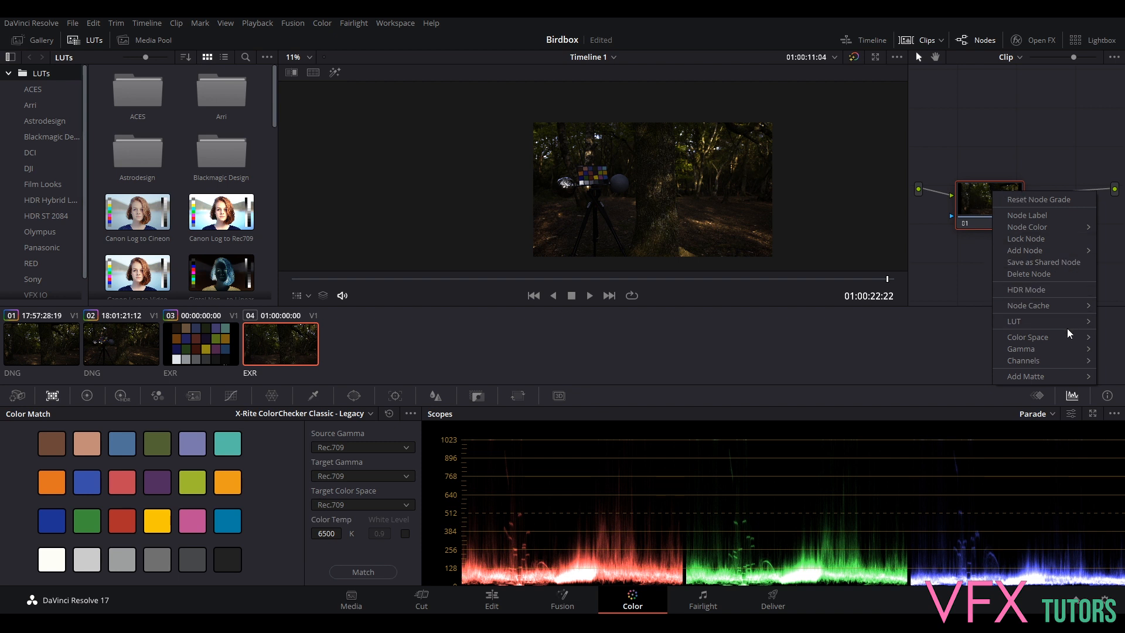
mouse_move(1071, 327)
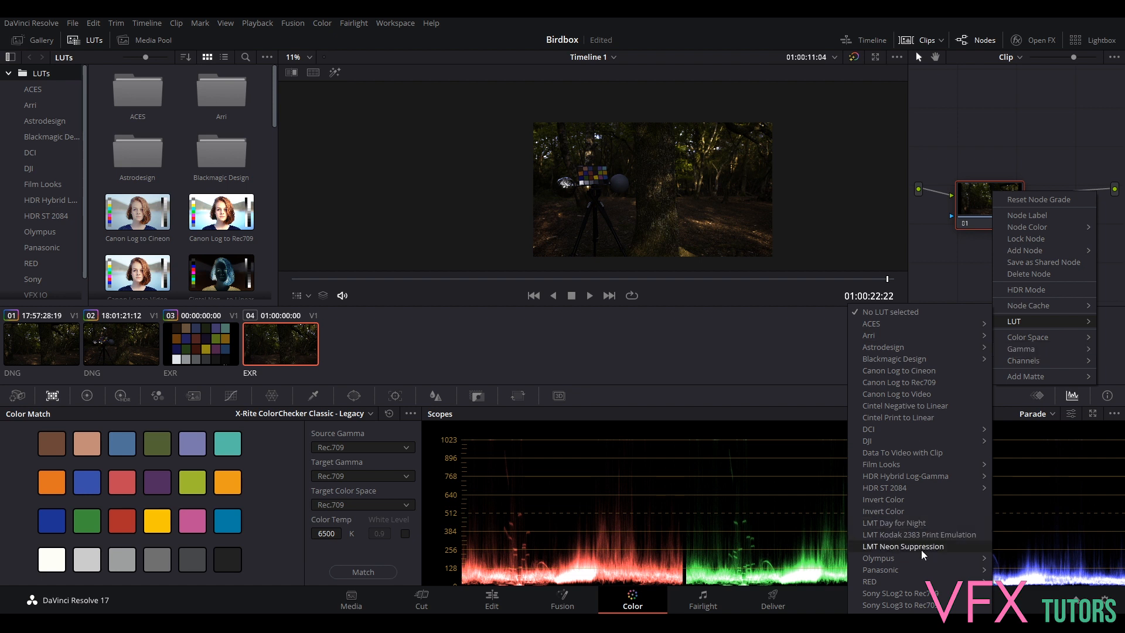
mouse_move(906, 628)
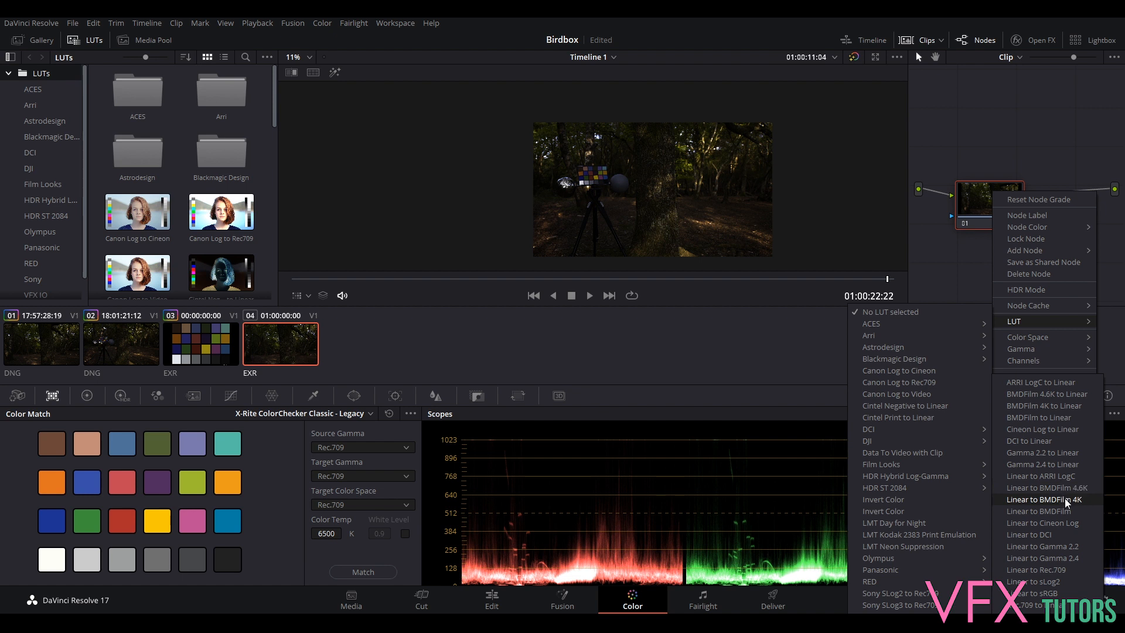
left_click(1043, 500)
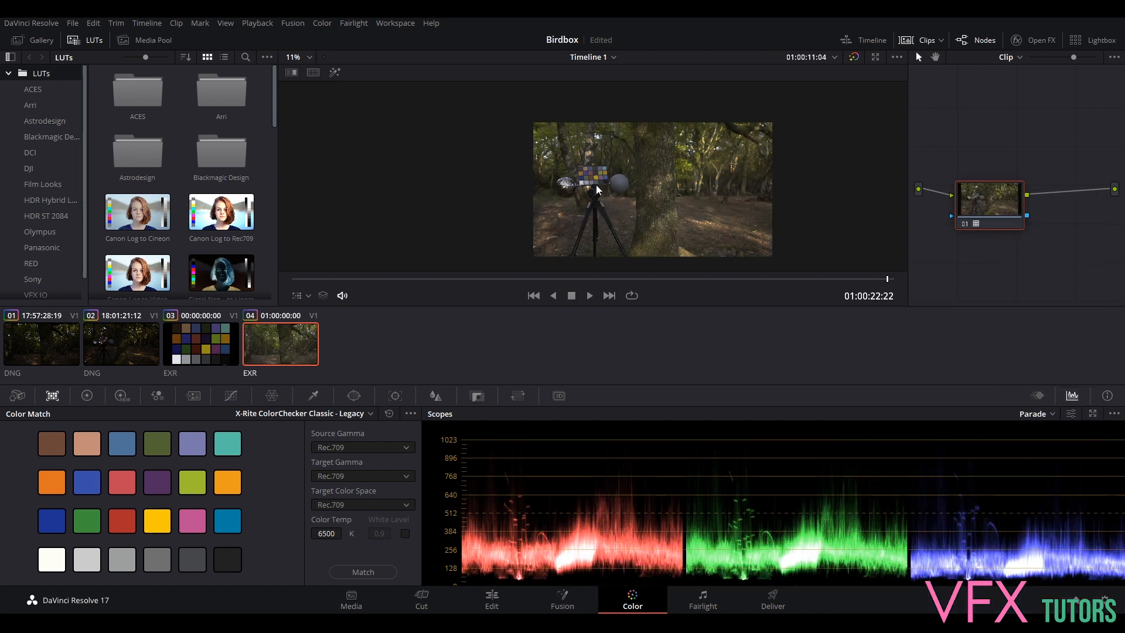
scroll(647, 209, "up", 1)
scroll(646, 210, "up", 2)
scroll(789, 201, "down", 3)
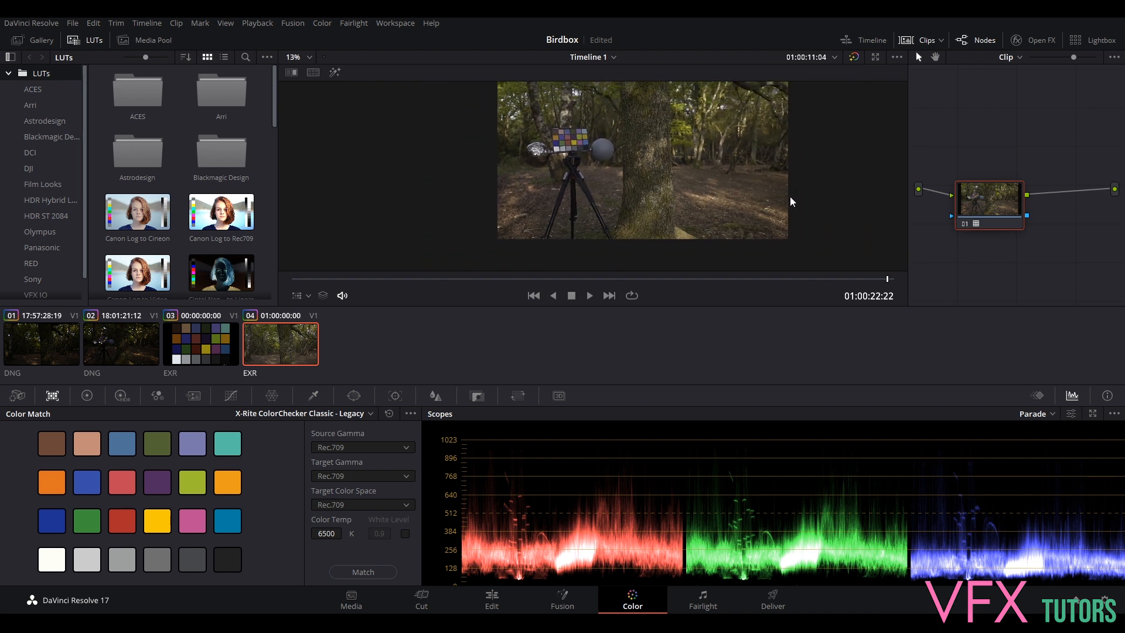
left_click_drag(877, 285, 476, 279)
scroll(821, 182, "up", 4)
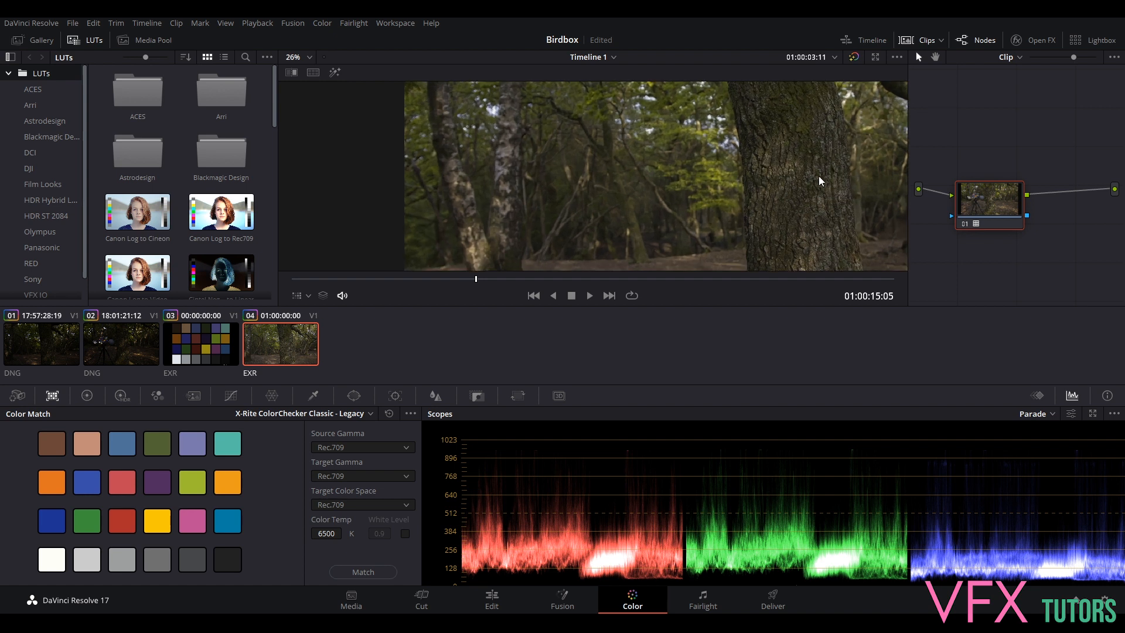
scroll(877, 181, "down", 4)
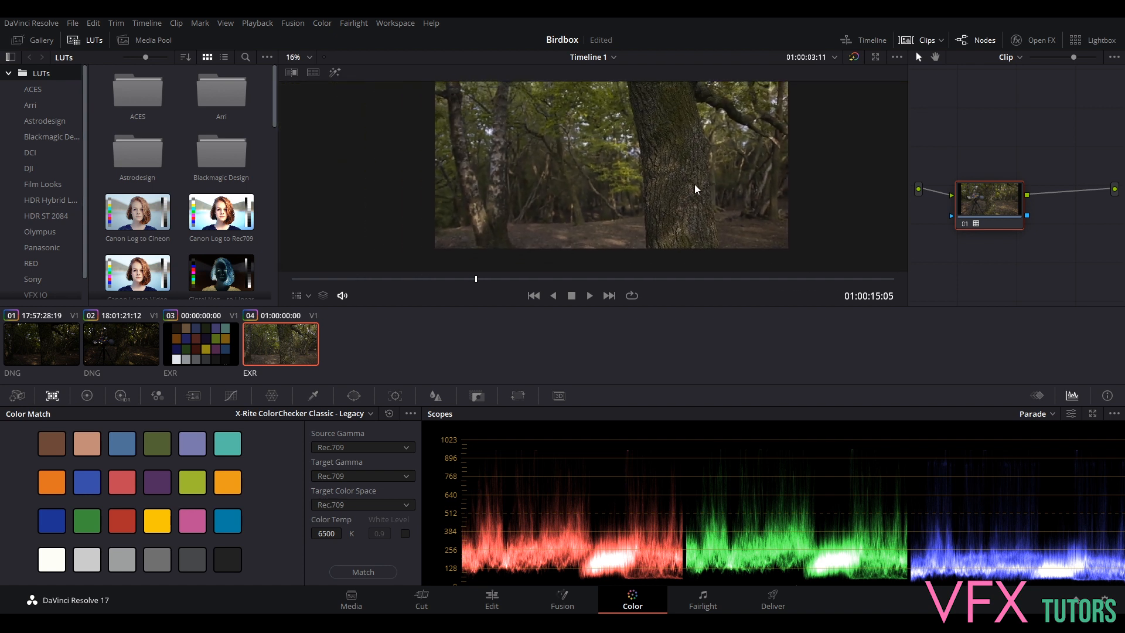
left_click_drag(464, 278, 727, 281)
- Try the Linear to Rec.709 LUT on the EXR clip's node
left_click_drag(989, 205, 985, 201)
right_click(985, 200)
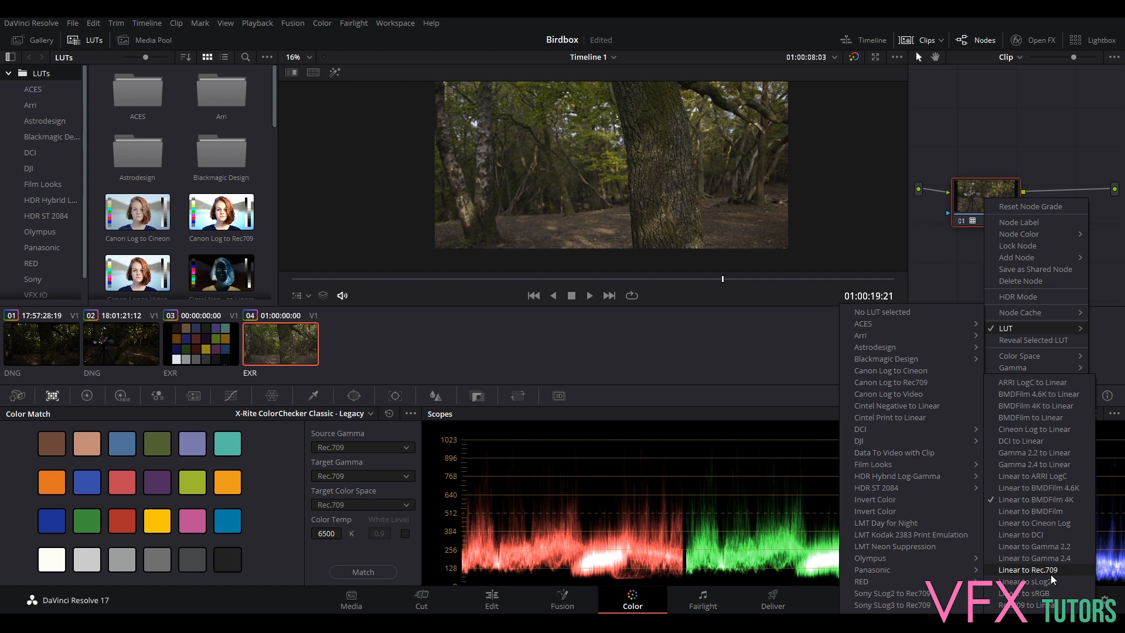
left_click(1031, 570)
- Try the Linear to sRGB LUT on the EXR clip's node
right_click(980, 198)
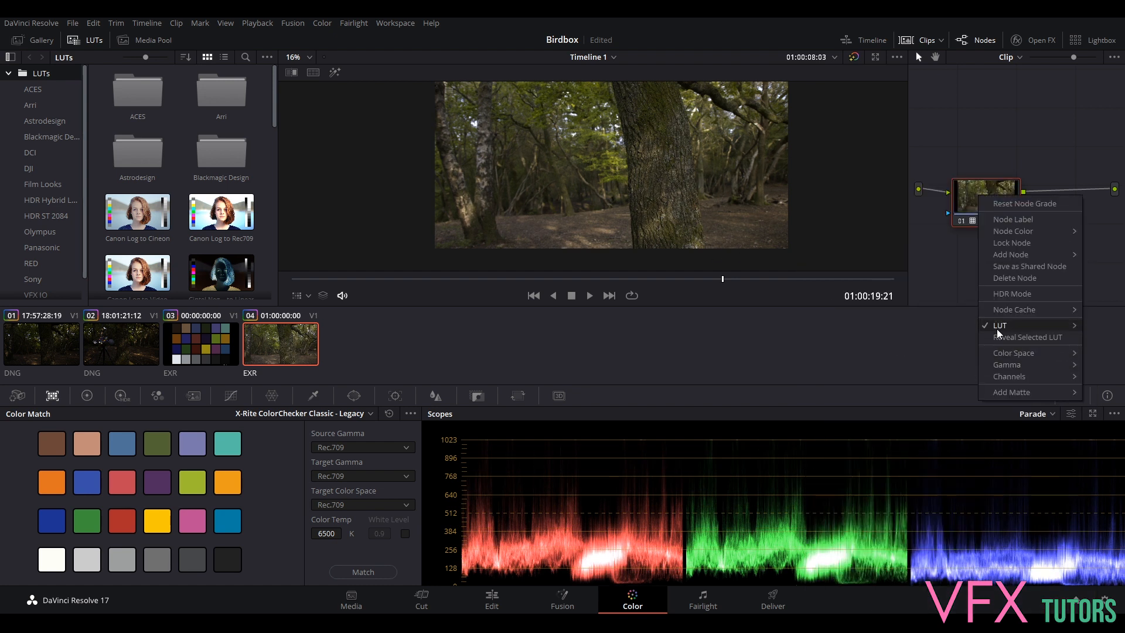
mouse_move(998, 331)
mouse_move(903, 616)
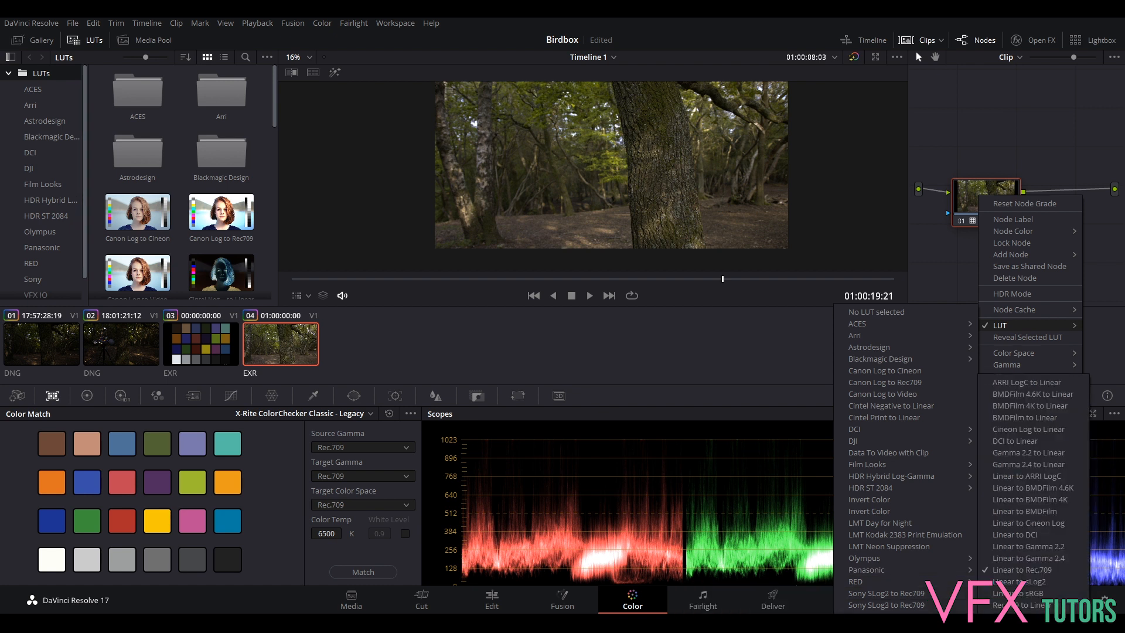
left_click(1032, 596)
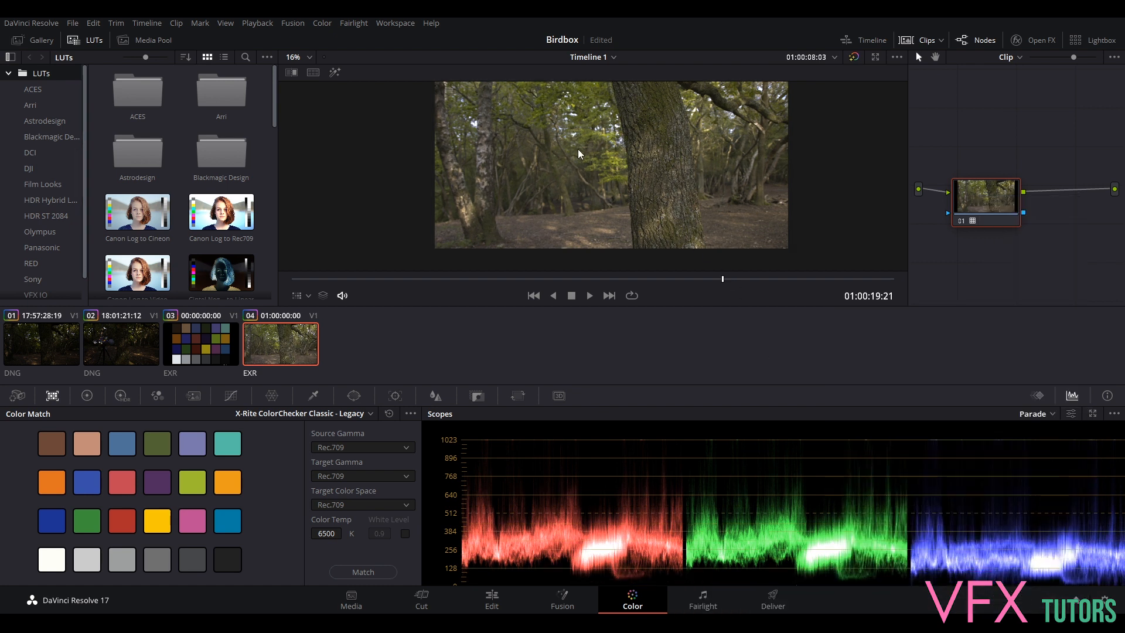
- Try the Linear to ARRI LogC LUT on the EXR clip's node
right_click(1010, 203)
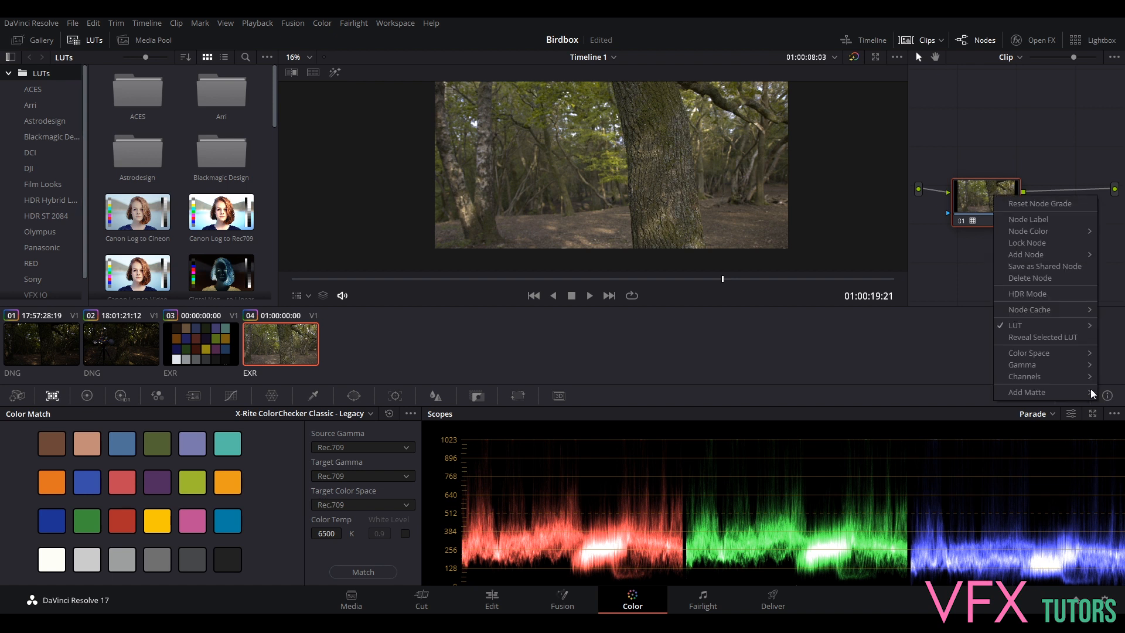
mouse_move(1040, 331)
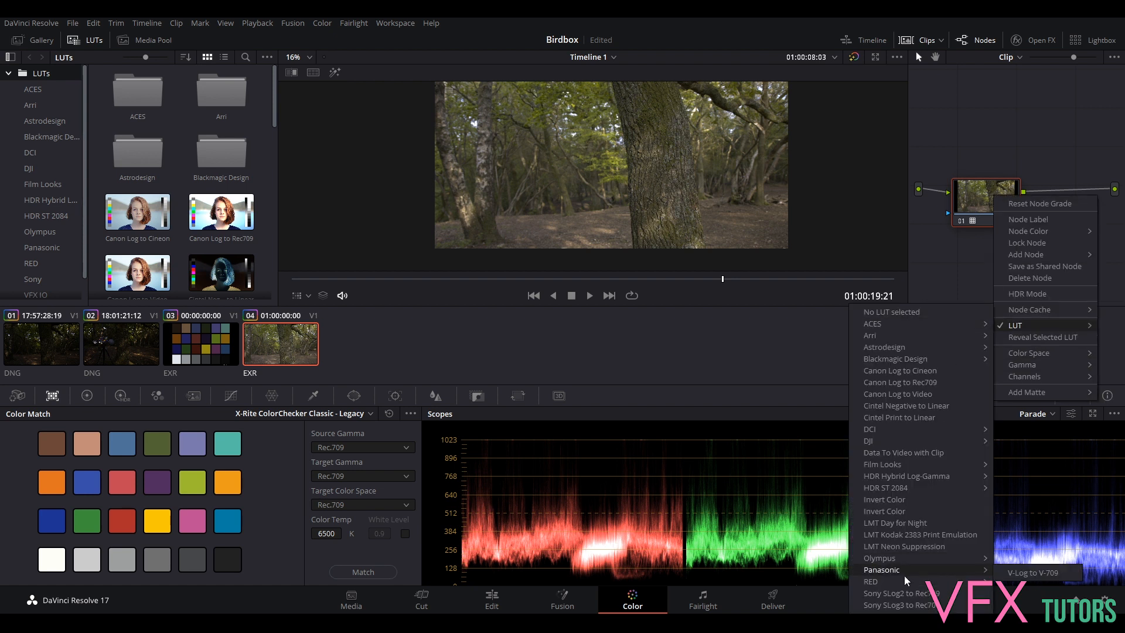
mouse_move(902, 610)
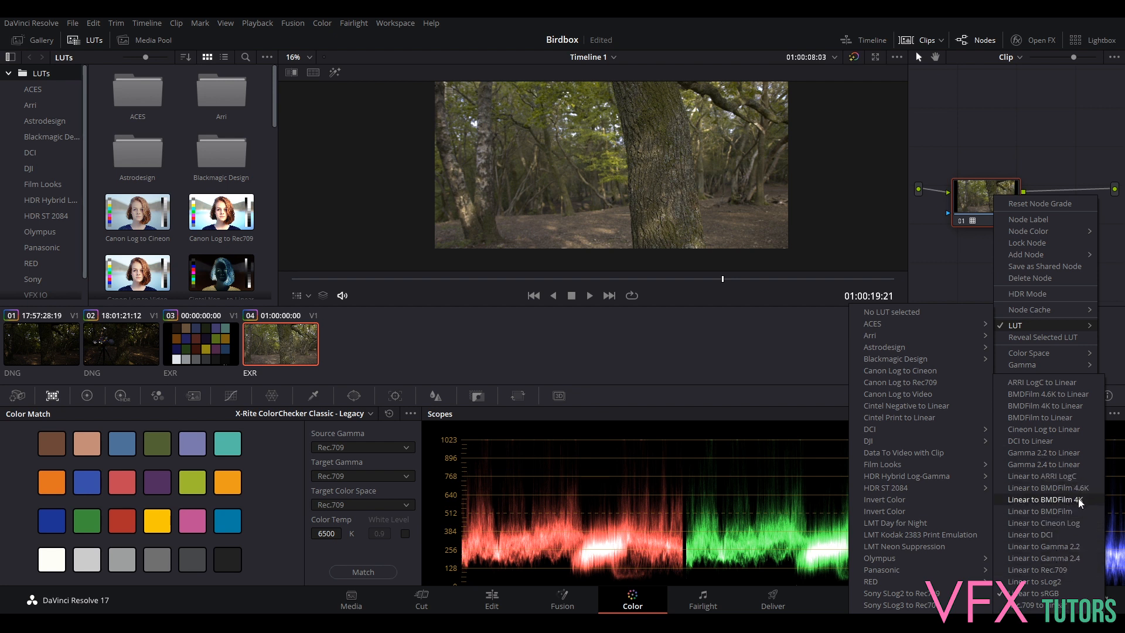
left_click(1055, 476)
- Remove the LUT from the EXR clip's node and scrub back through the linear footage
left_click_drag(988, 184, 982, 177)
right_click(982, 179)
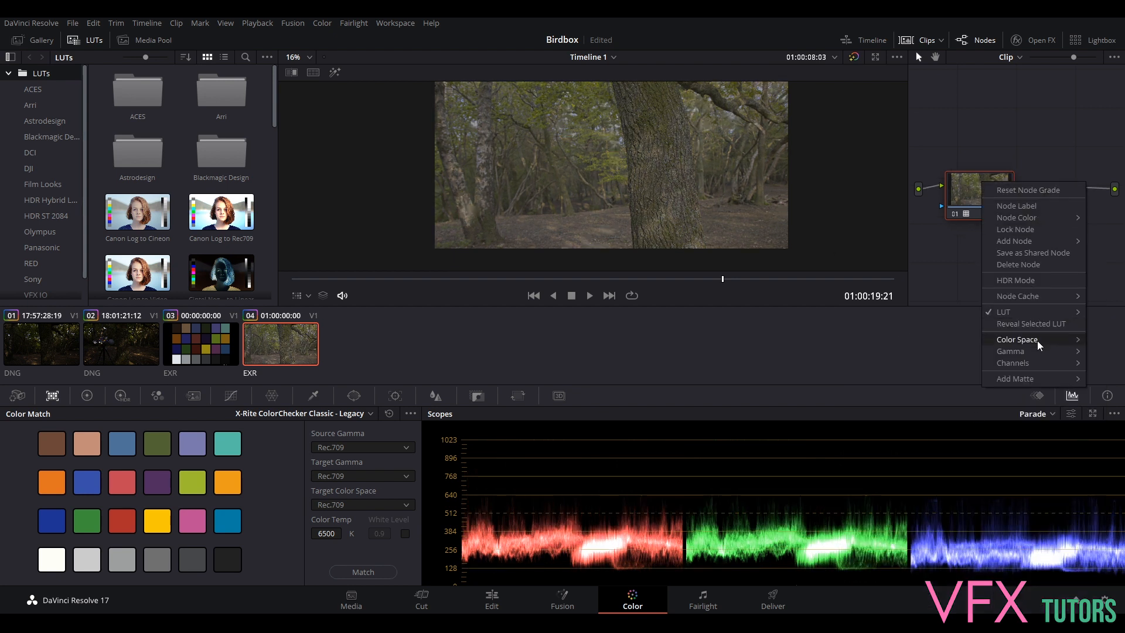
mouse_move(1009, 313)
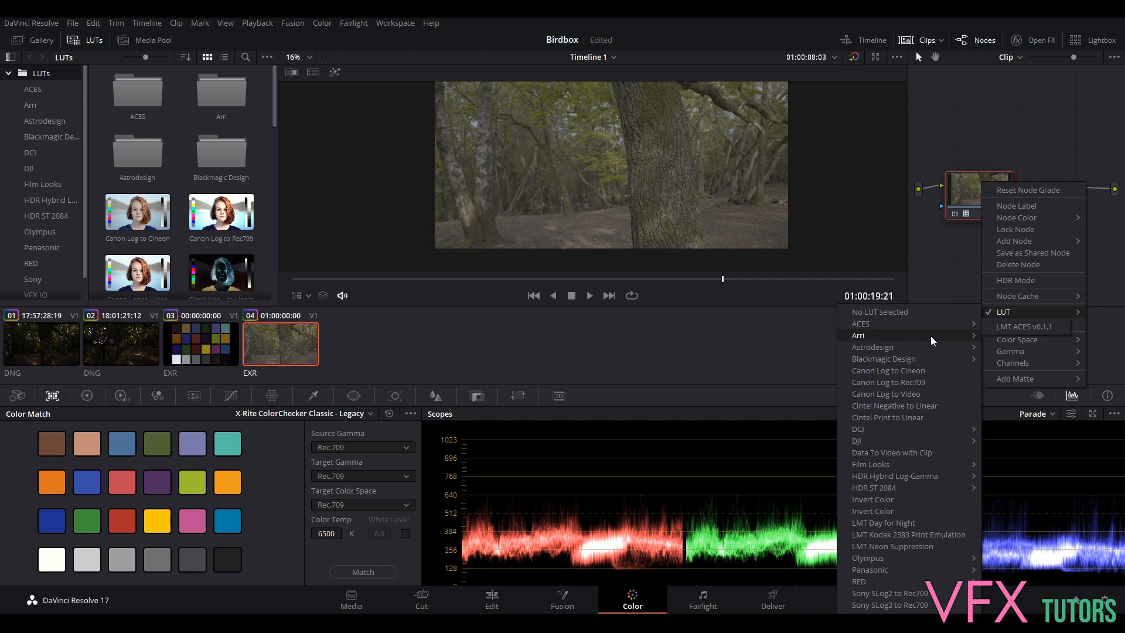
left_click(916, 312)
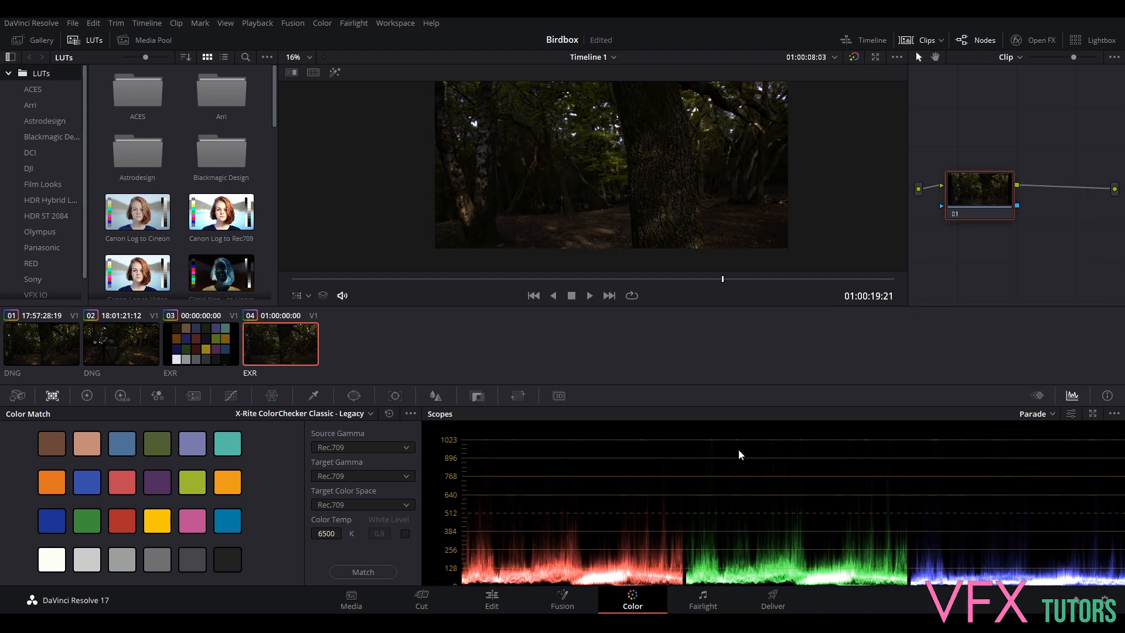
left_click_drag(736, 281, 656, 285)
left_click_drag(695, 284, 497, 286)
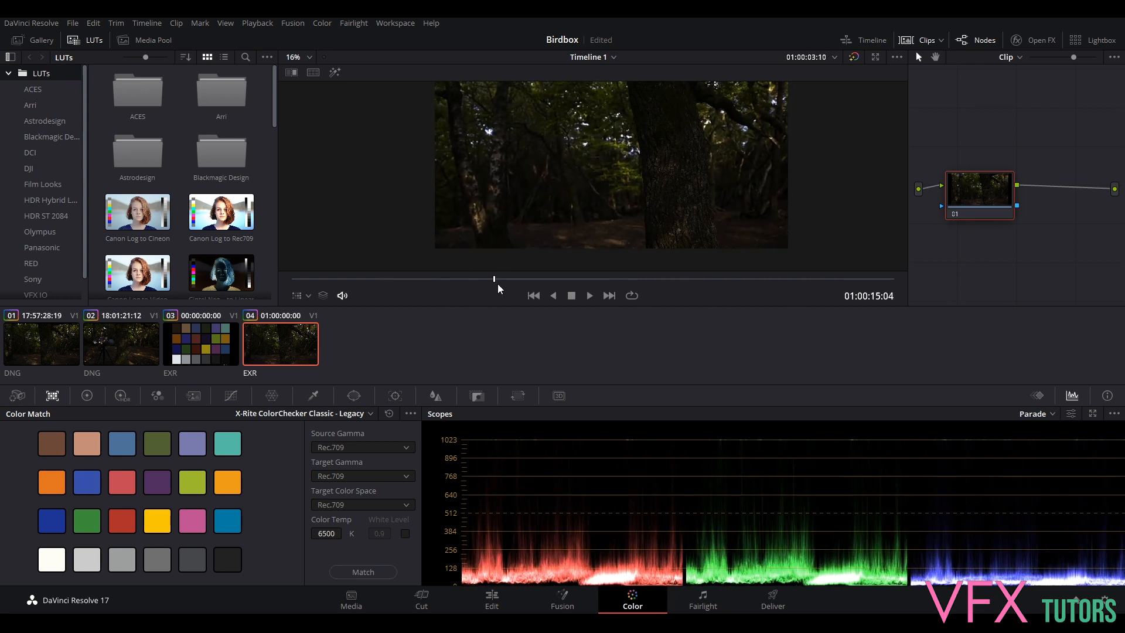